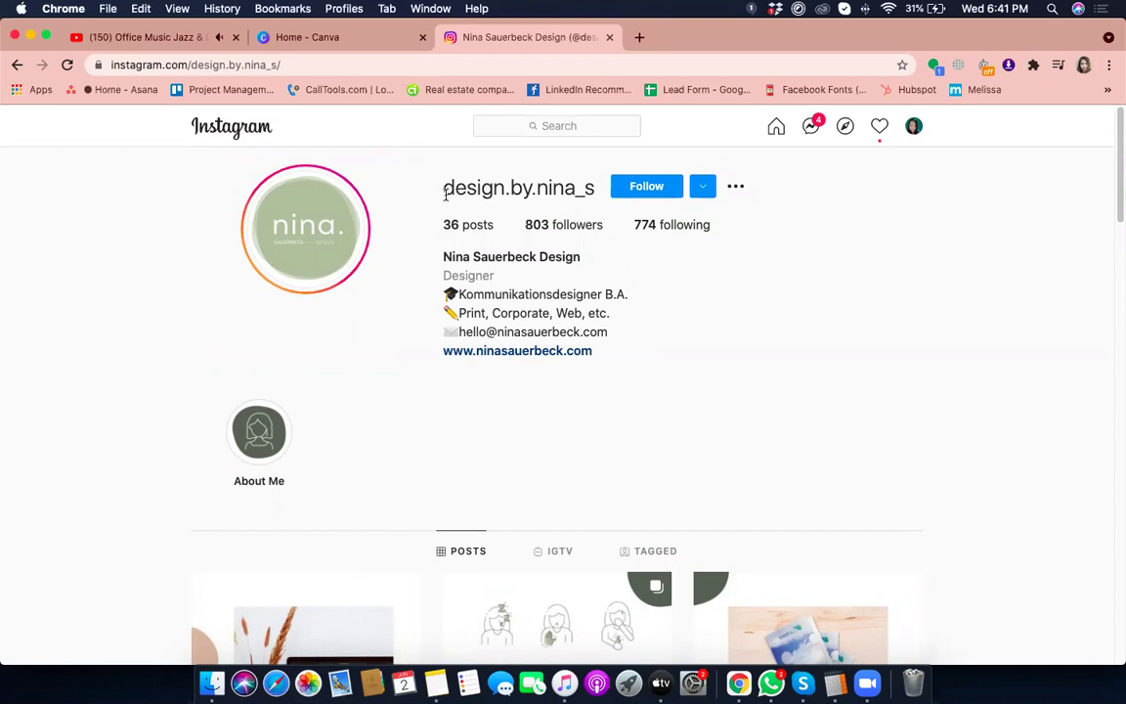
Step: Scroll up and down the Instagram profile to review the post grid
scroll(534, 226, down, 3)
scroll(768, 349, up, 2)
scroll(524, 204, up, 1)
scroll(516, 199, down, 1)
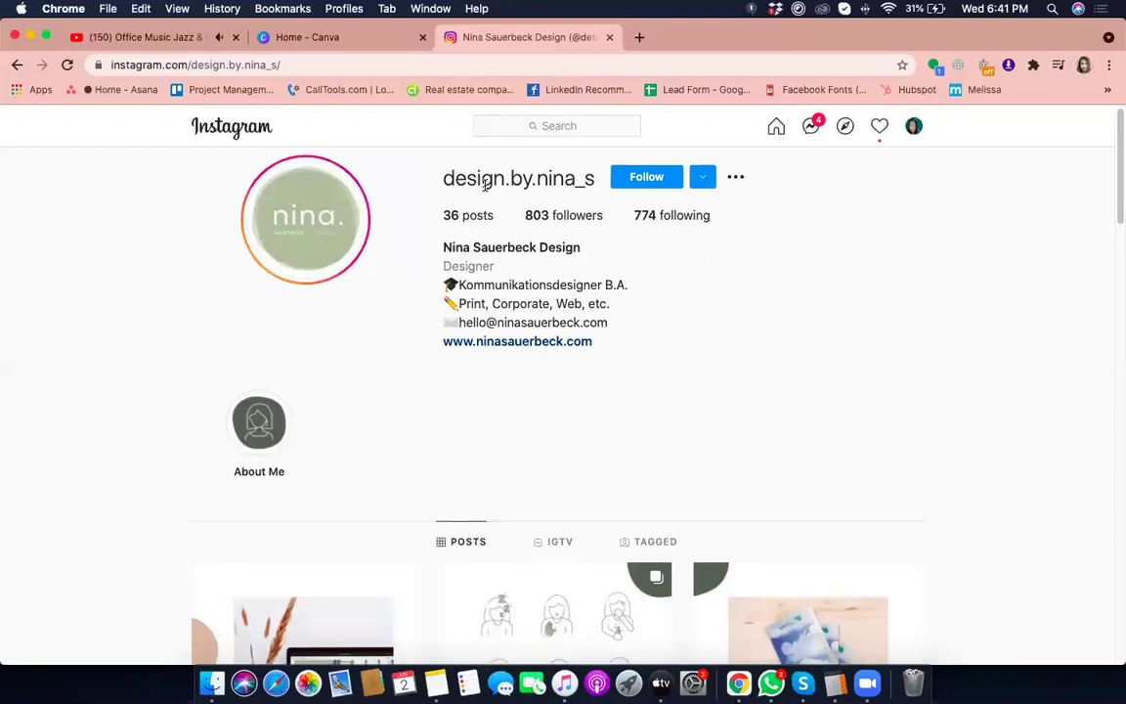
scroll(743, 293, down, 1)
scroll(773, 323, down, 5)
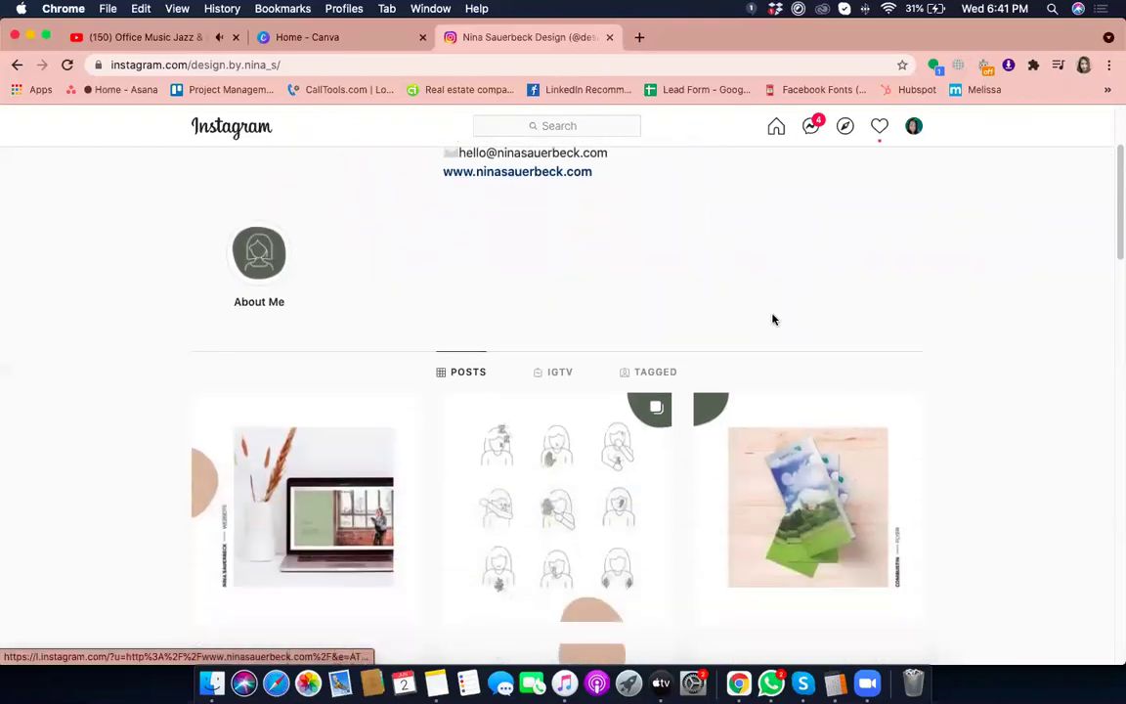
scroll(134, 388, down, 2)
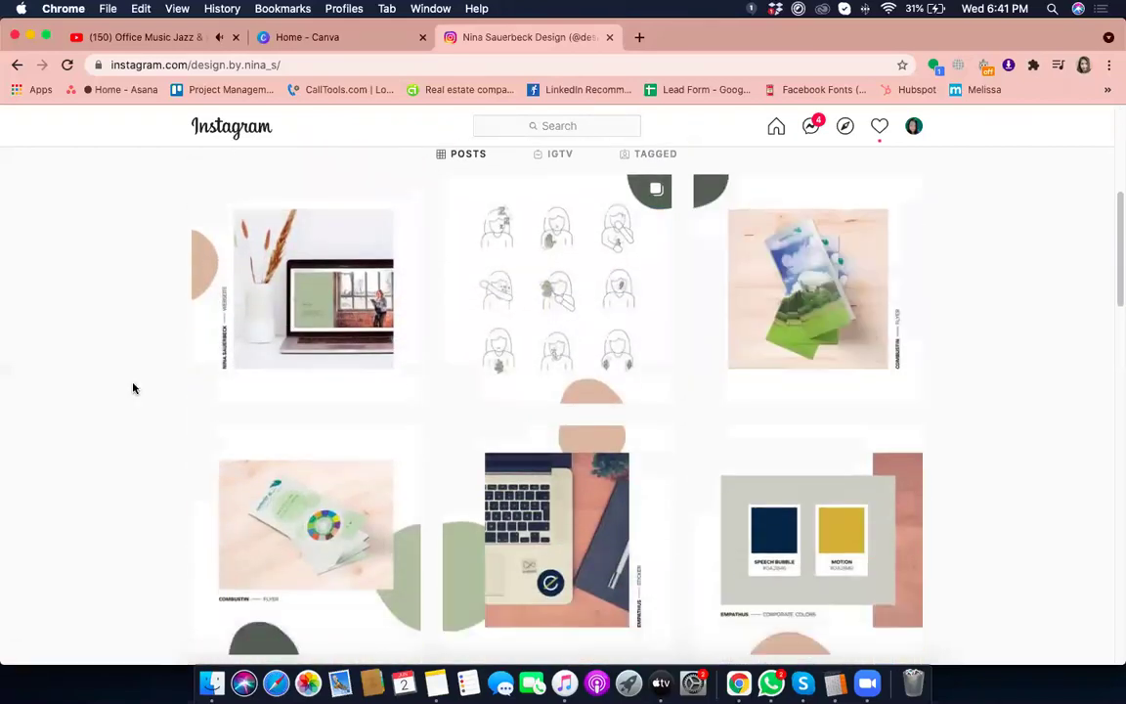
scroll(134, 388, up, 1)
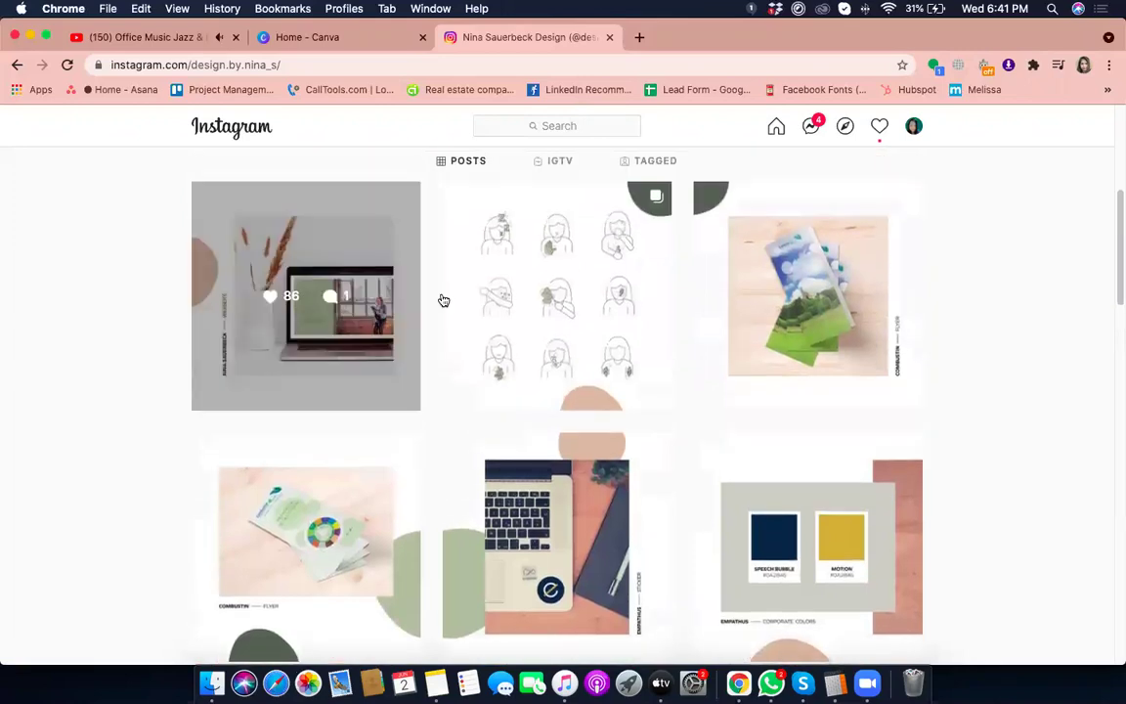
scroll(994, 341, down, 2)
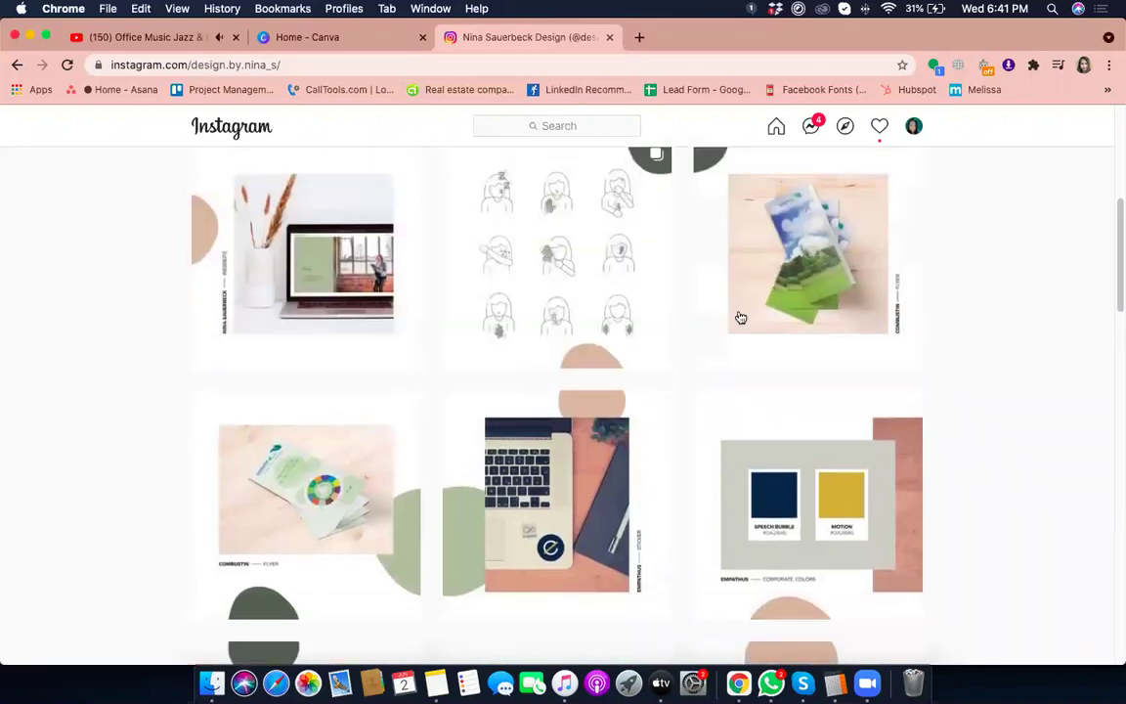
scroll(987, 288, up, 1)
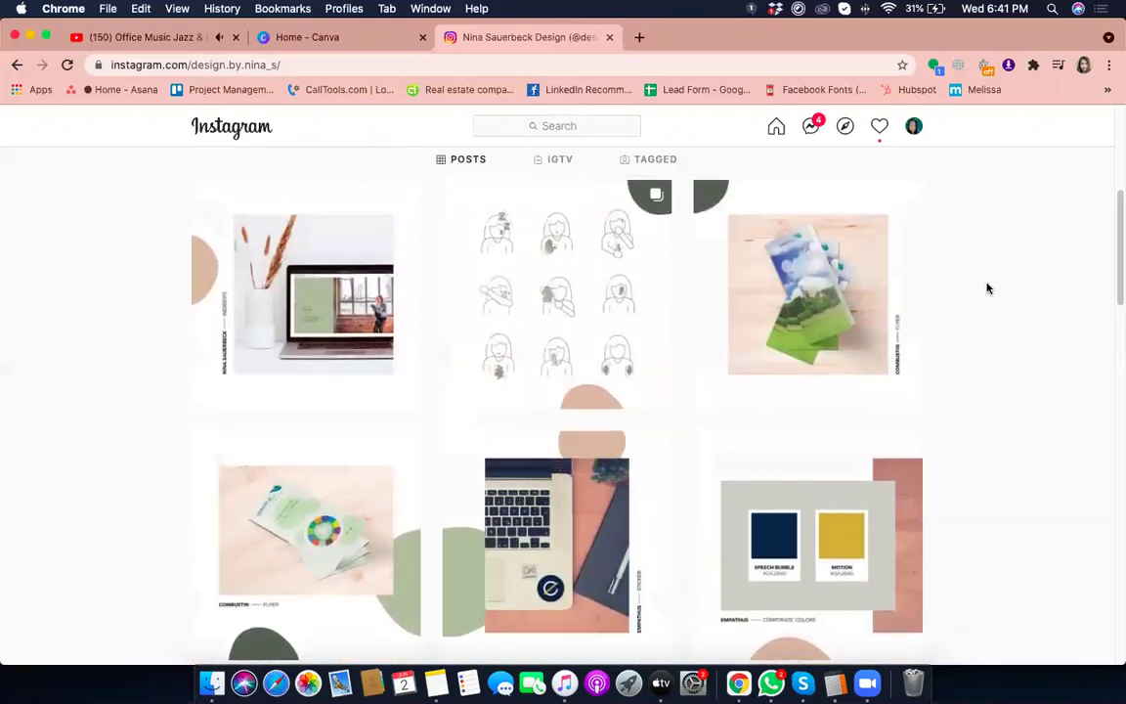
scroll(988, 288, down, 1)
scroll(987, 288, down, 1)
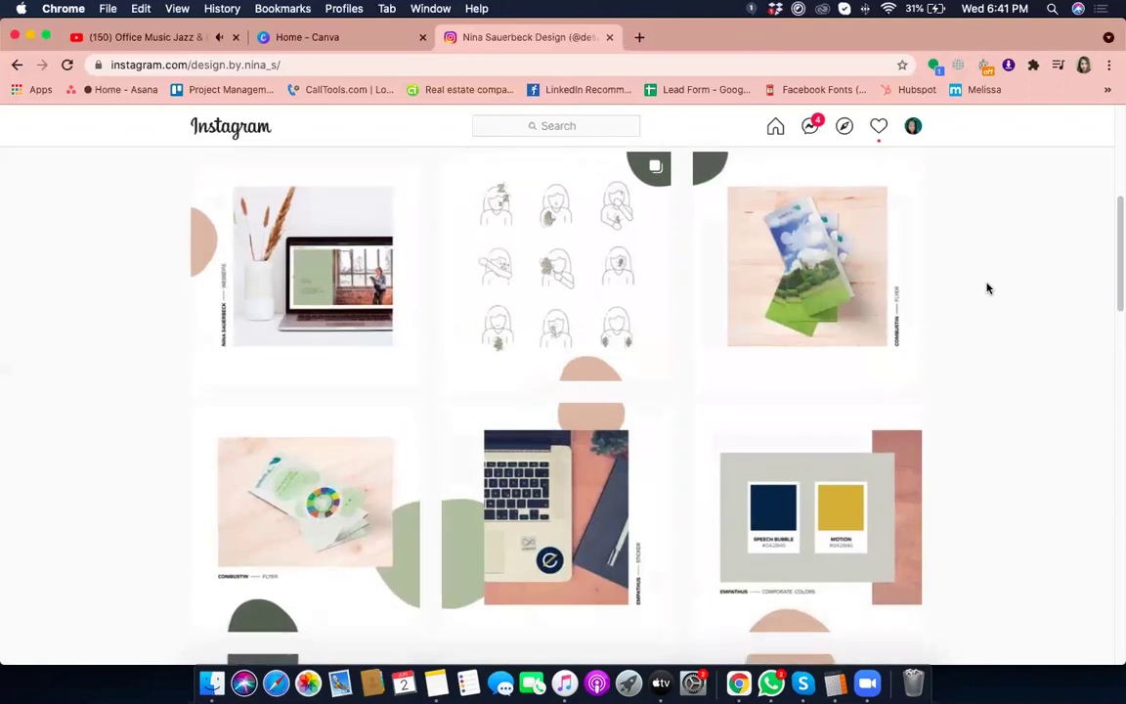
scroll(987, 288, down, 2)
scroll(987, 288, down, 2)
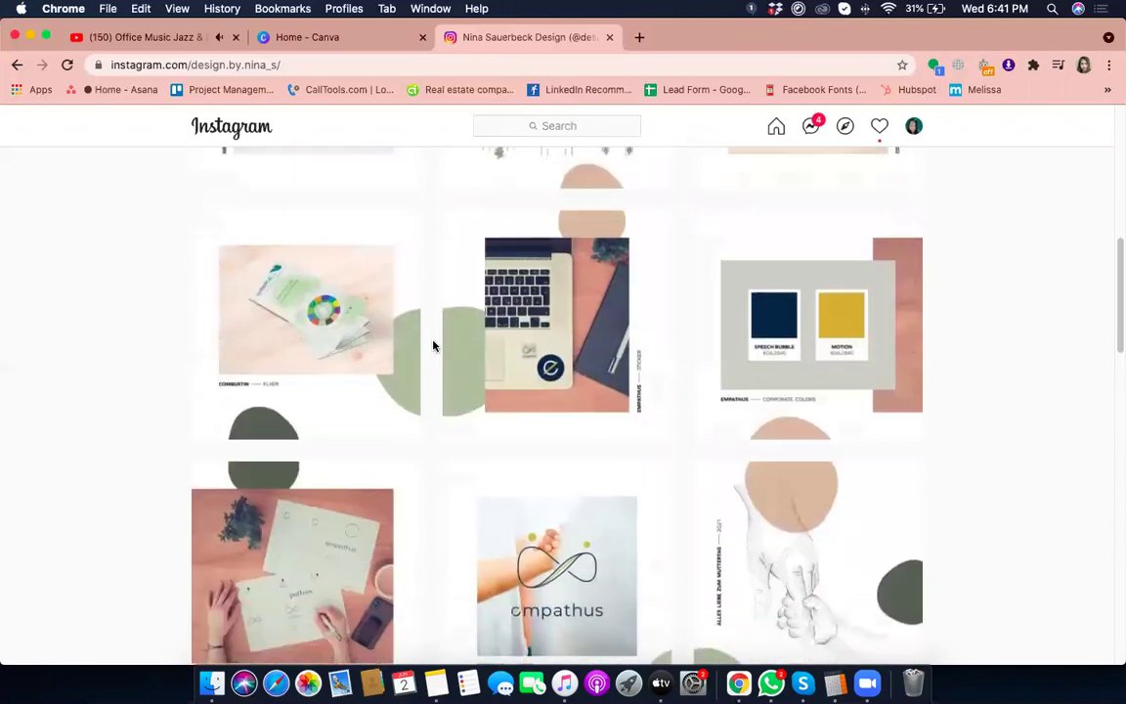
scroll(1042, 340, up, 4)
scroll(1043, 340, up, 2)
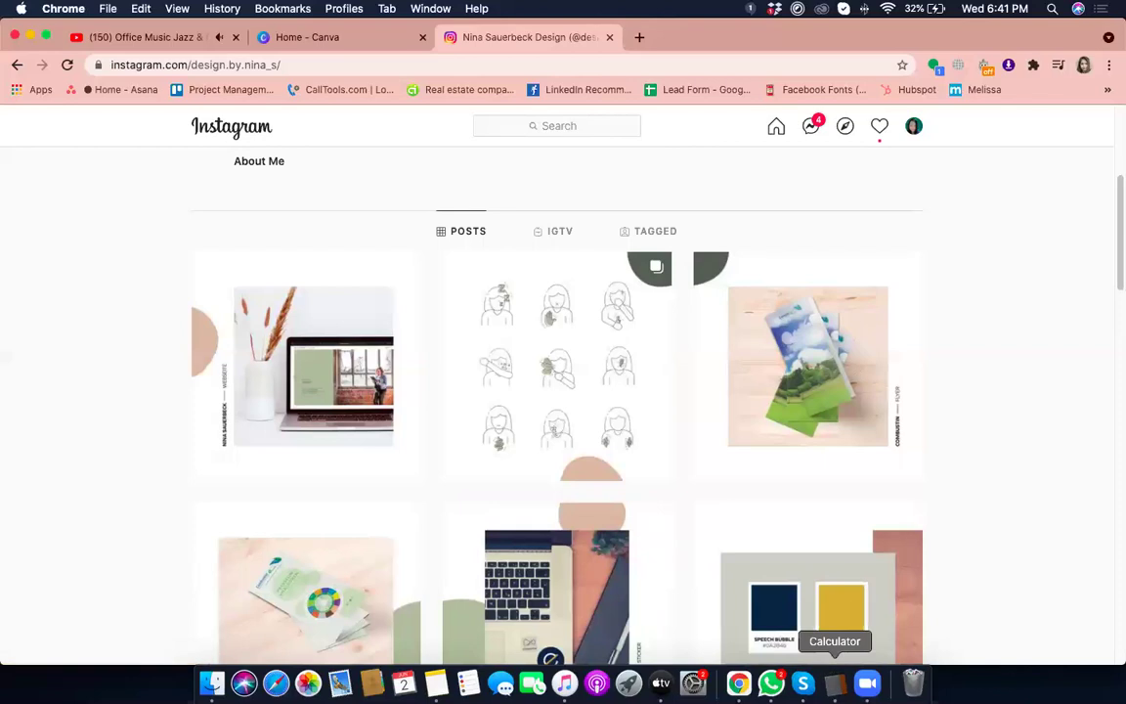
Step: Enter 1080 in Calculator and move it clear of the post grid
click(835, 683)
click(684, 455)
click(709, 493)
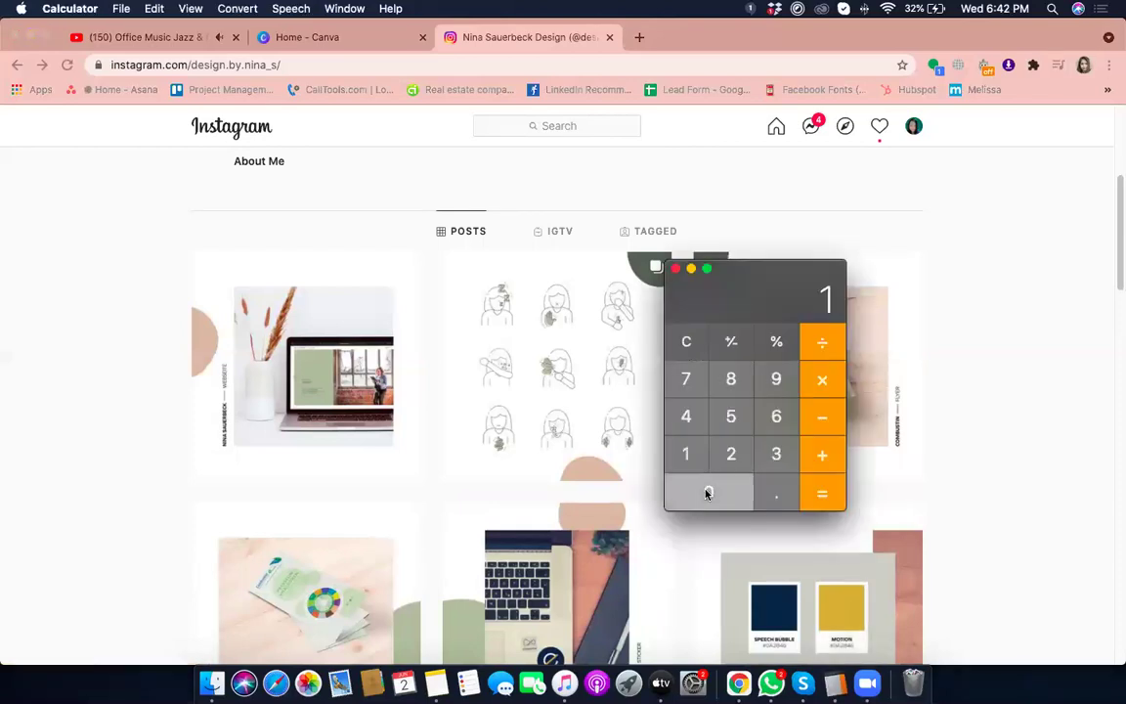
click(730, 381)
click(711, 493)
drag(748, 266, 996, 198)
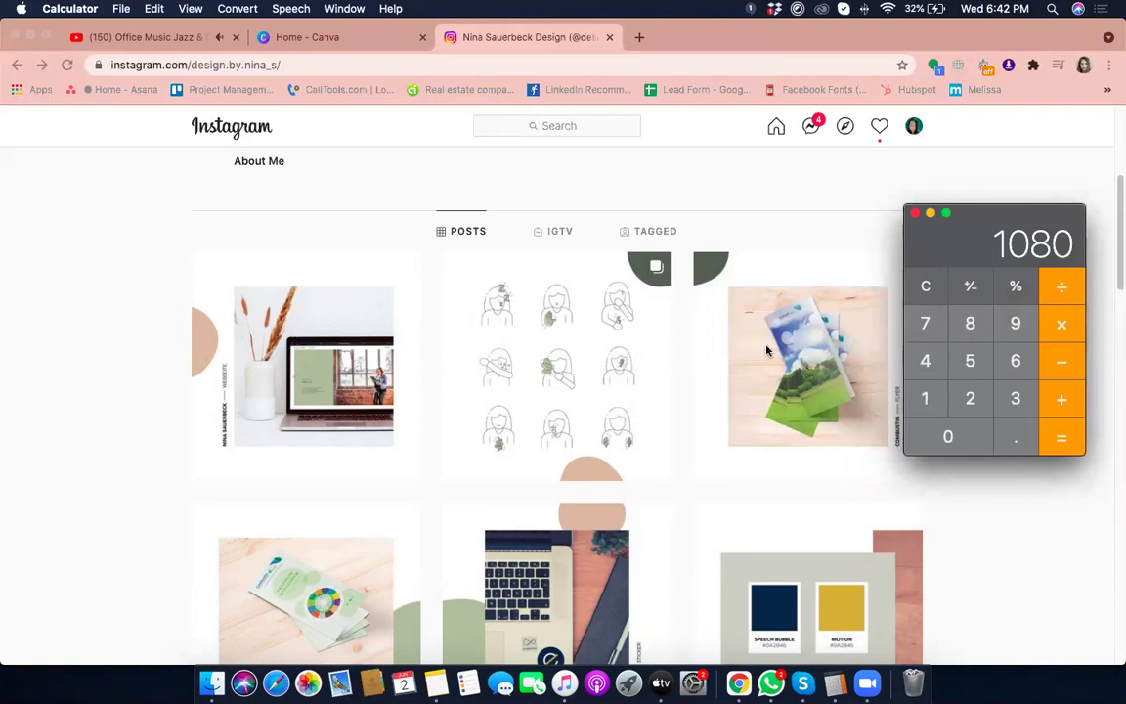
scroll(576, 375, up, 1)
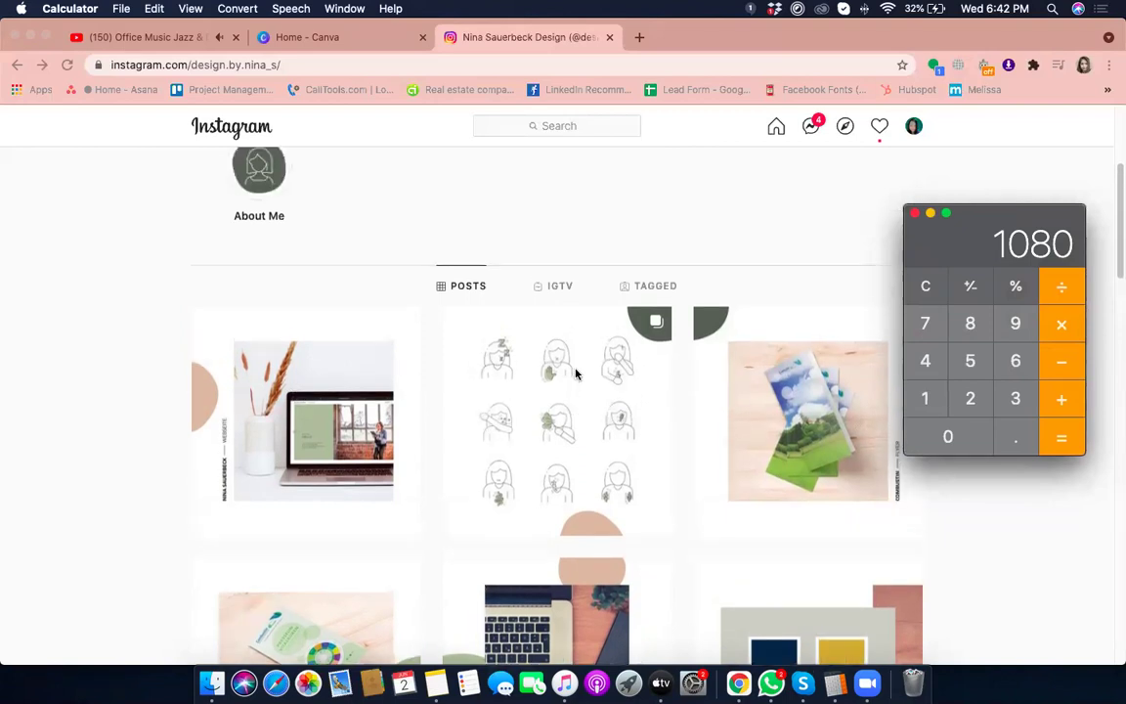
click(769, 241)
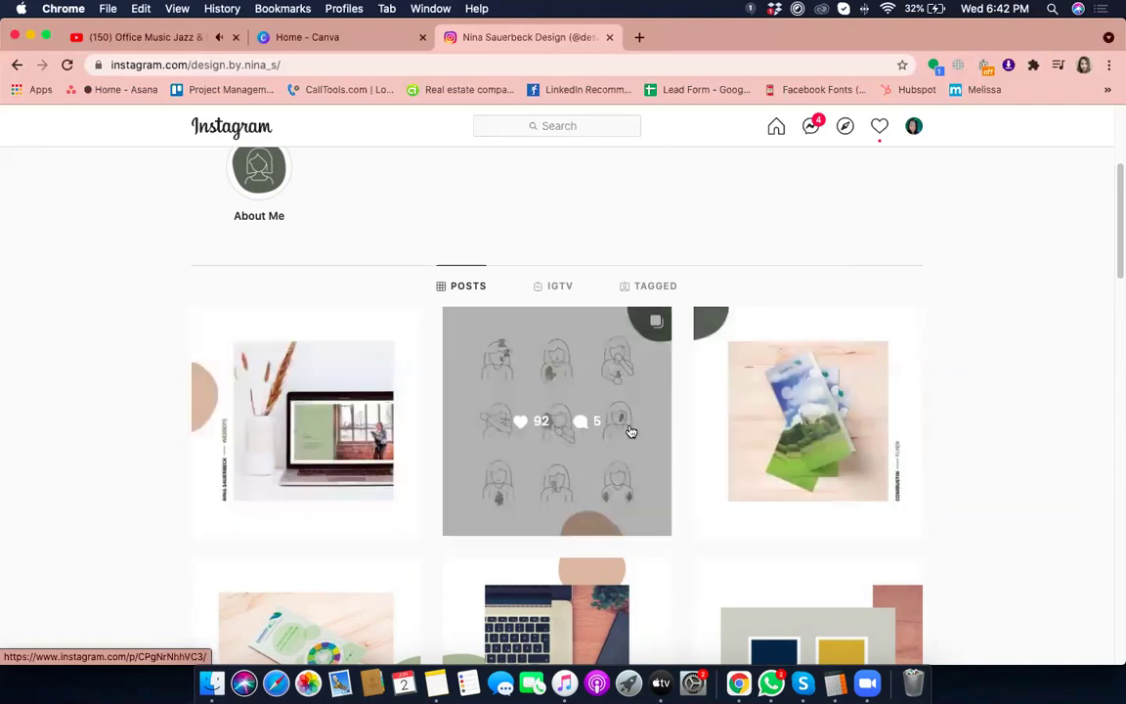
Step: Multiply 1080 by 3 to get 3240, then return to Canva's home page
click(835, 683)
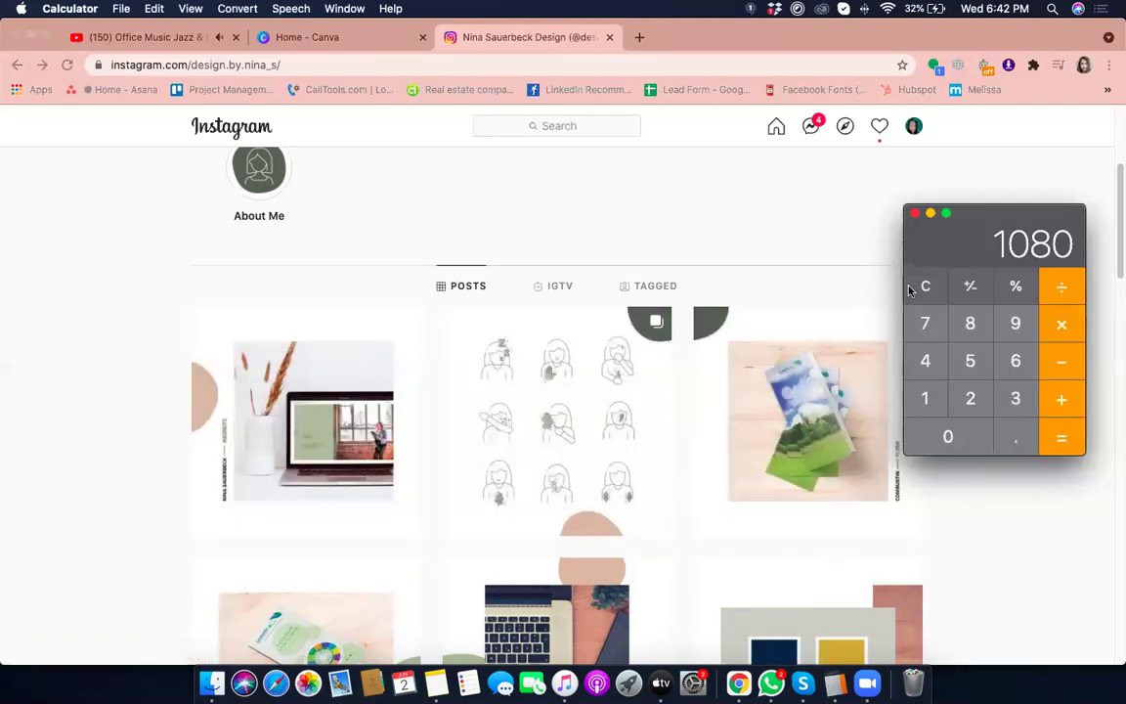
click(1016, 399)
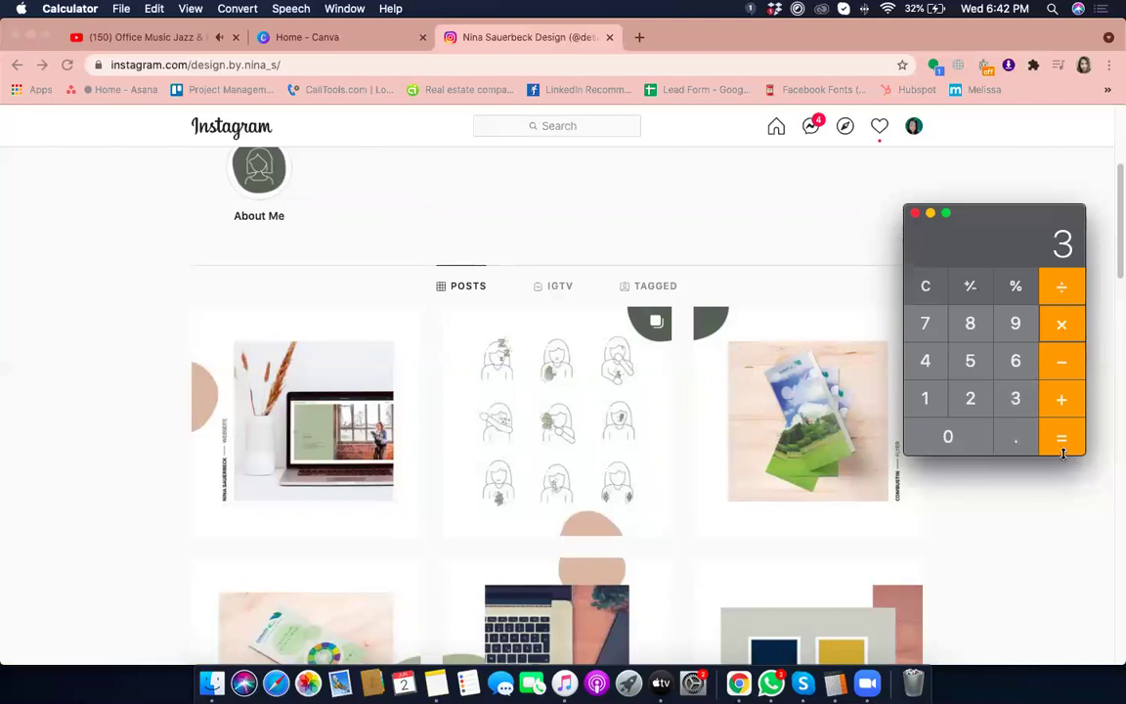
click(1064, 445)
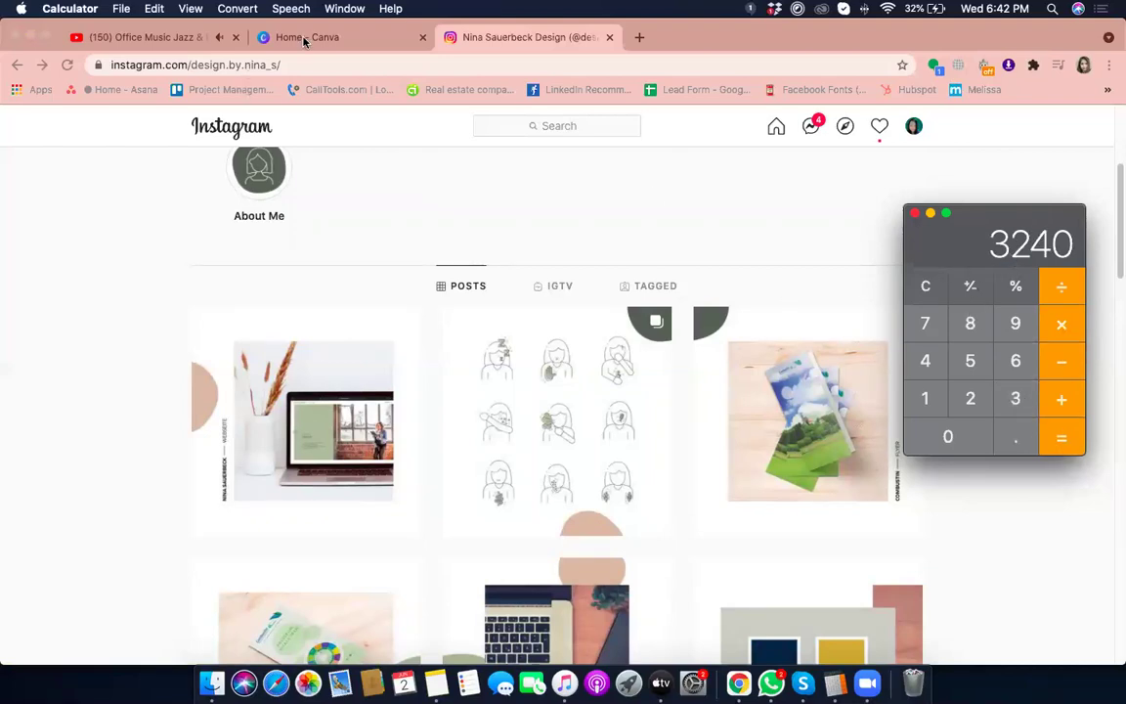
click(305, 39)
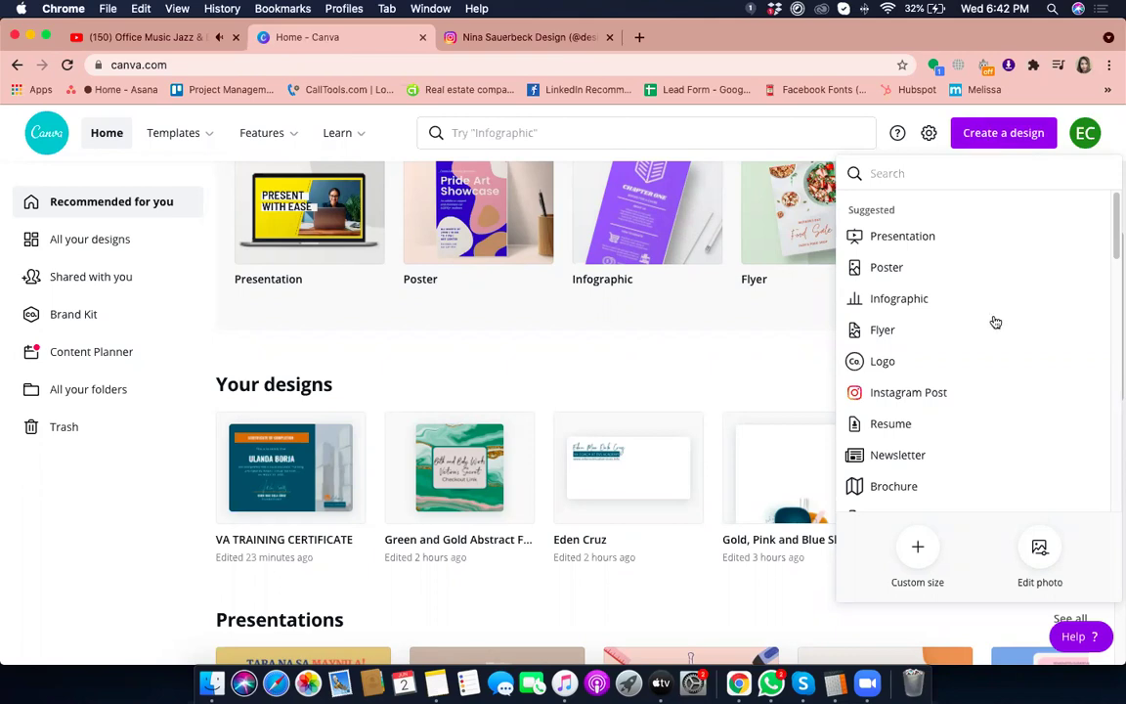
Step: Start a Custom size design with width 3240 px, then return to the Instagram profile
click(919, 545)
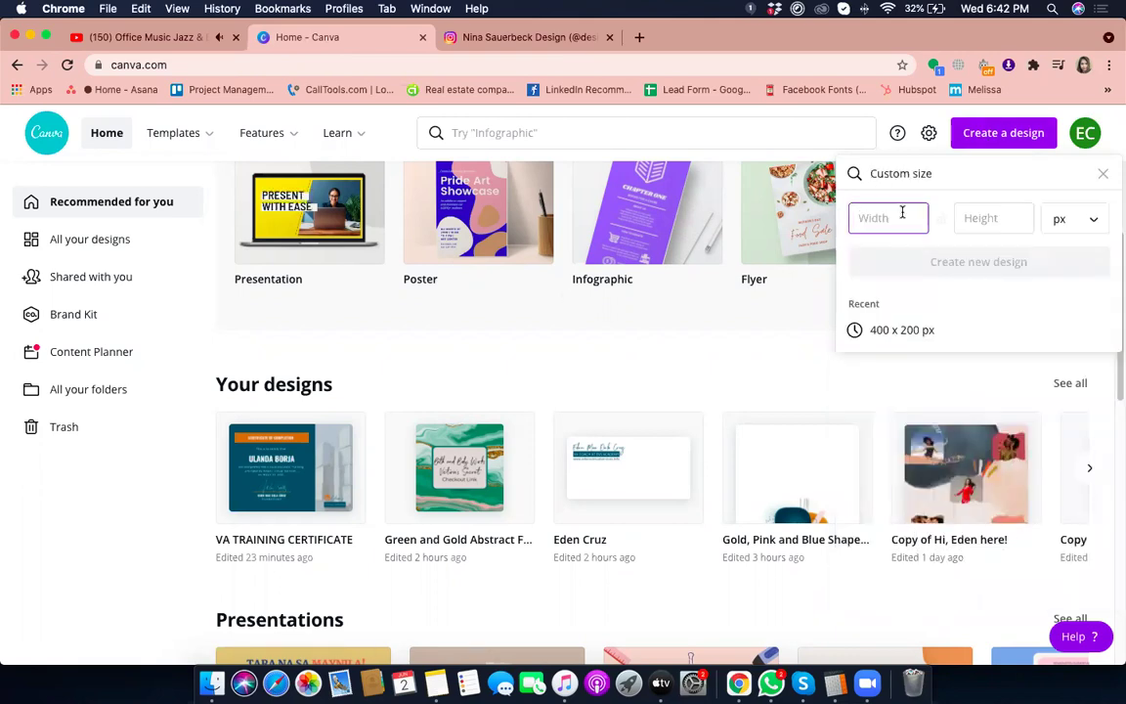
text(1)
text(3240)
key(Left)
key(Left)
key(Left)
key(Left)
key(BackSpace)
click(993, 222)
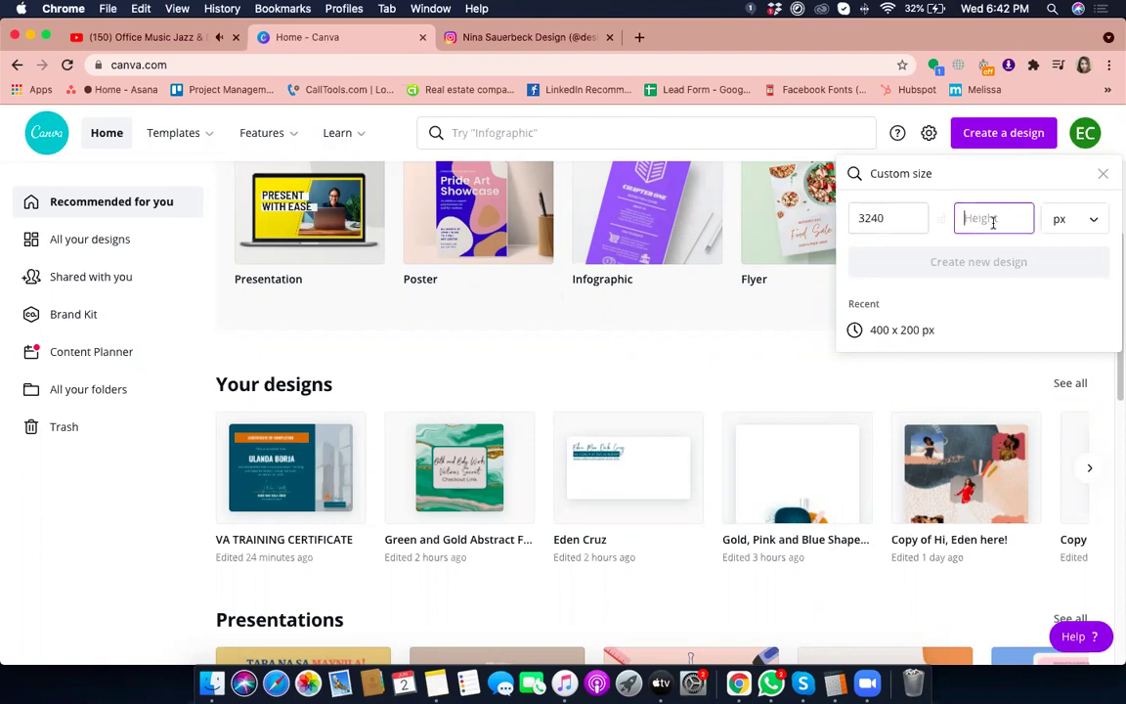
click(553, 44)
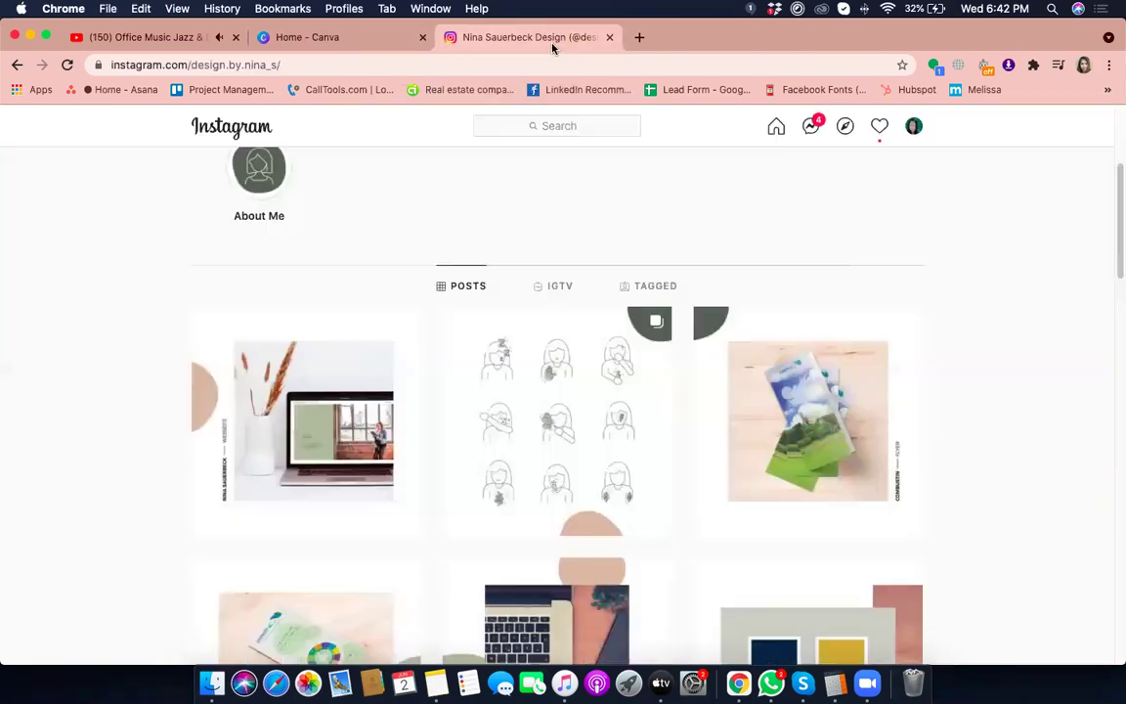
scroll(269, 362, down, 3)
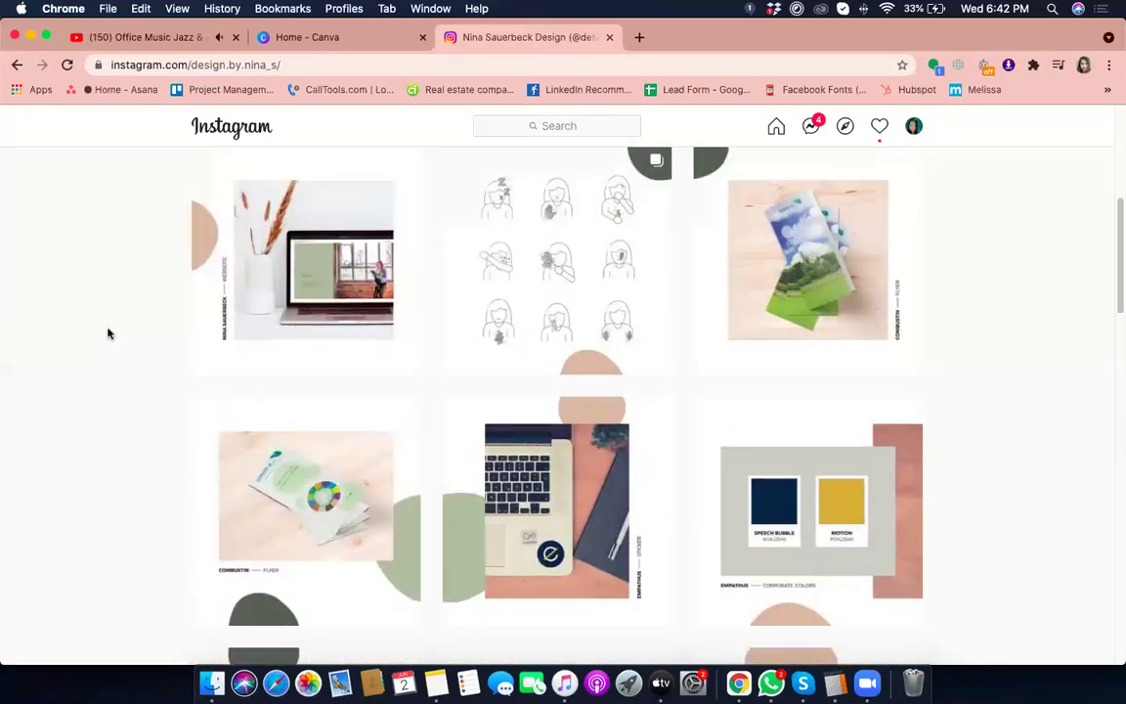
scroll(108, 333, down, 1)
scroll(116, 327, down, 2)
scroll(352, 293, up, 2)
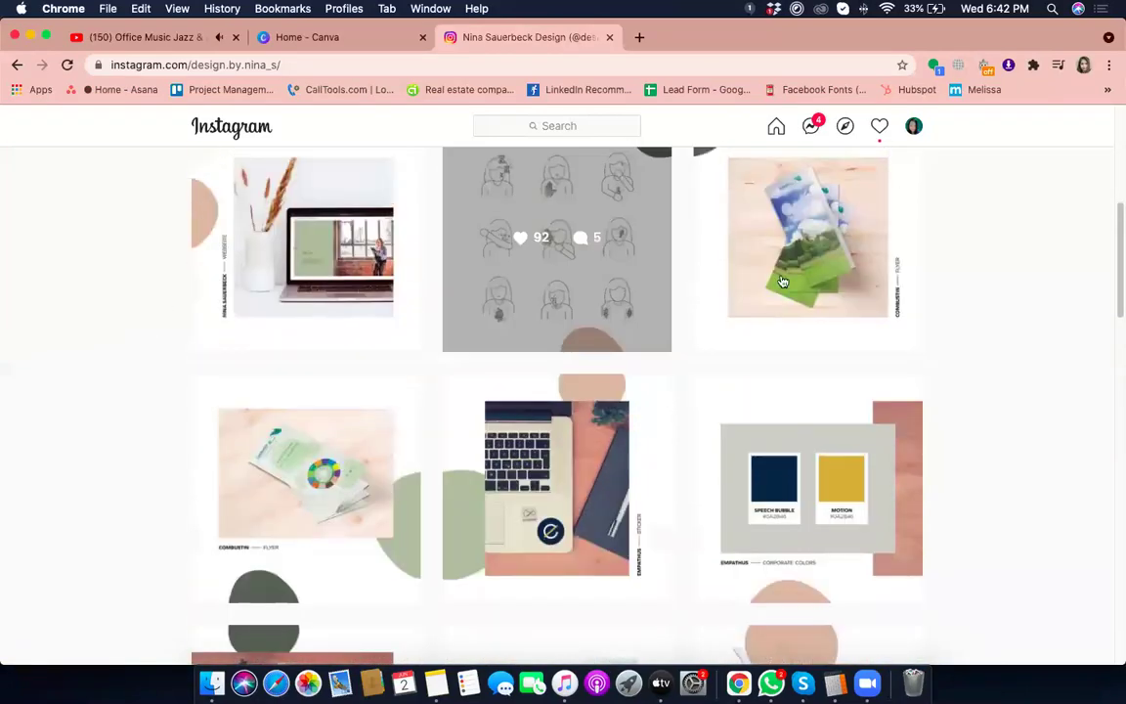
scroll(231, 454, down, 1)
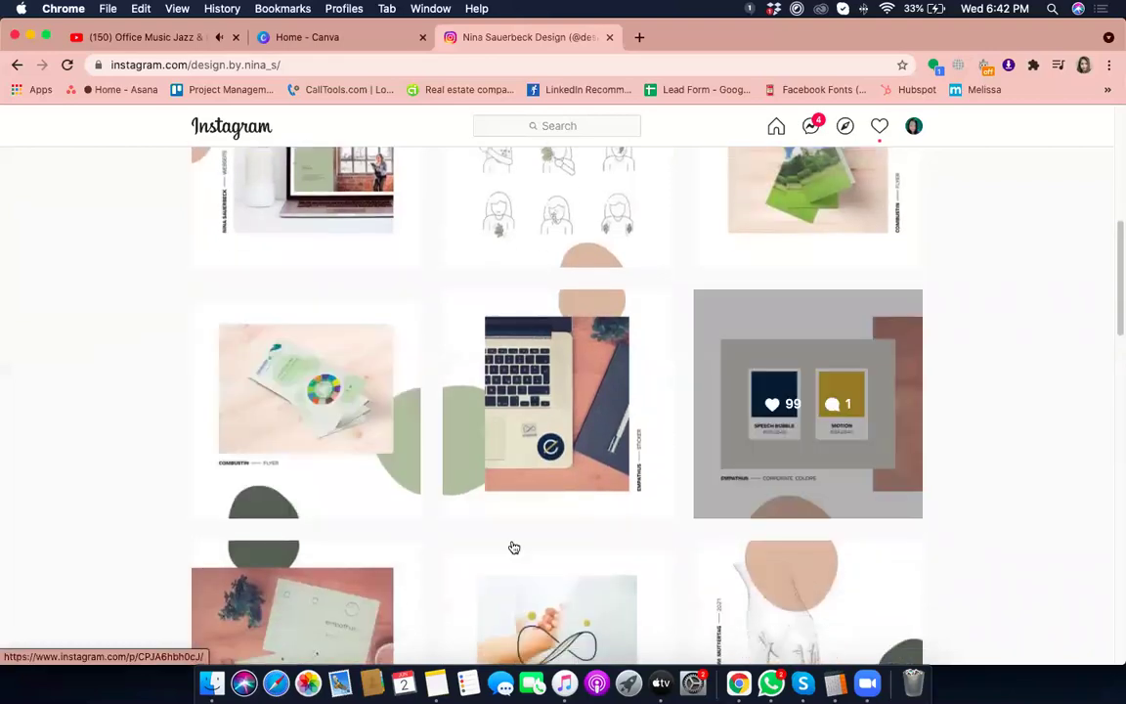
scroll(513, 546, down, 3)
scroll(861, 552, down, 5)
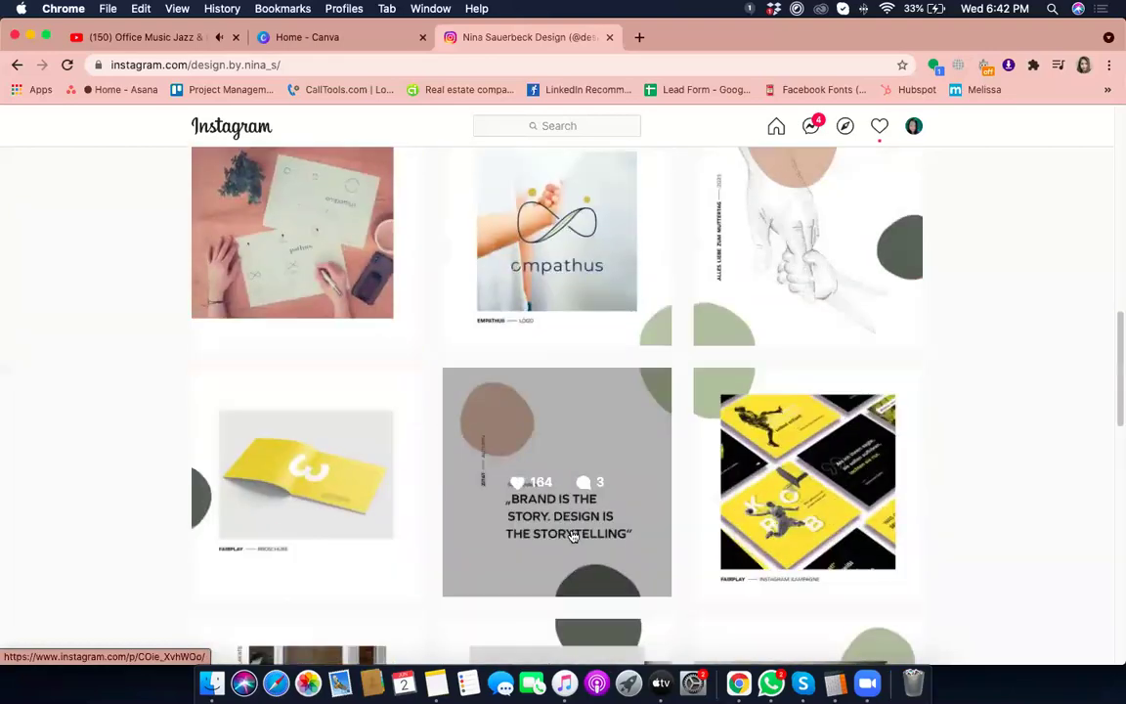
scroll(415, 427, up, 1)
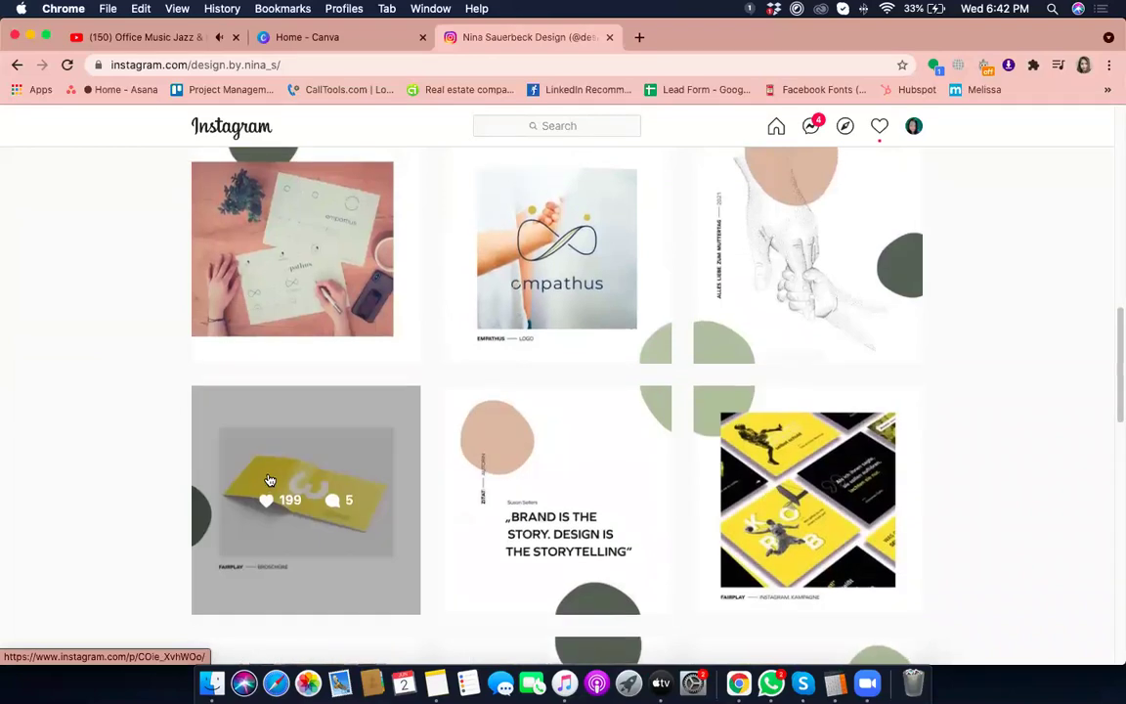
scroll(264, 450, up, 1)
scroll(293, 254, up, 5)
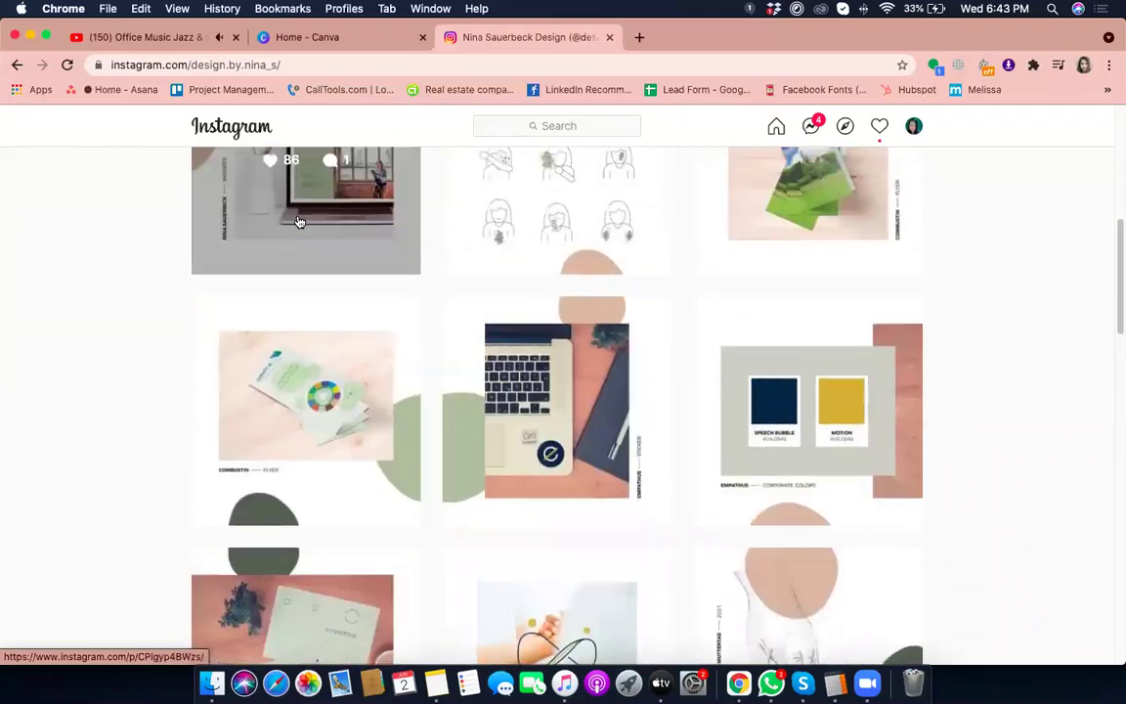
scroll(269, 626, down, 4)
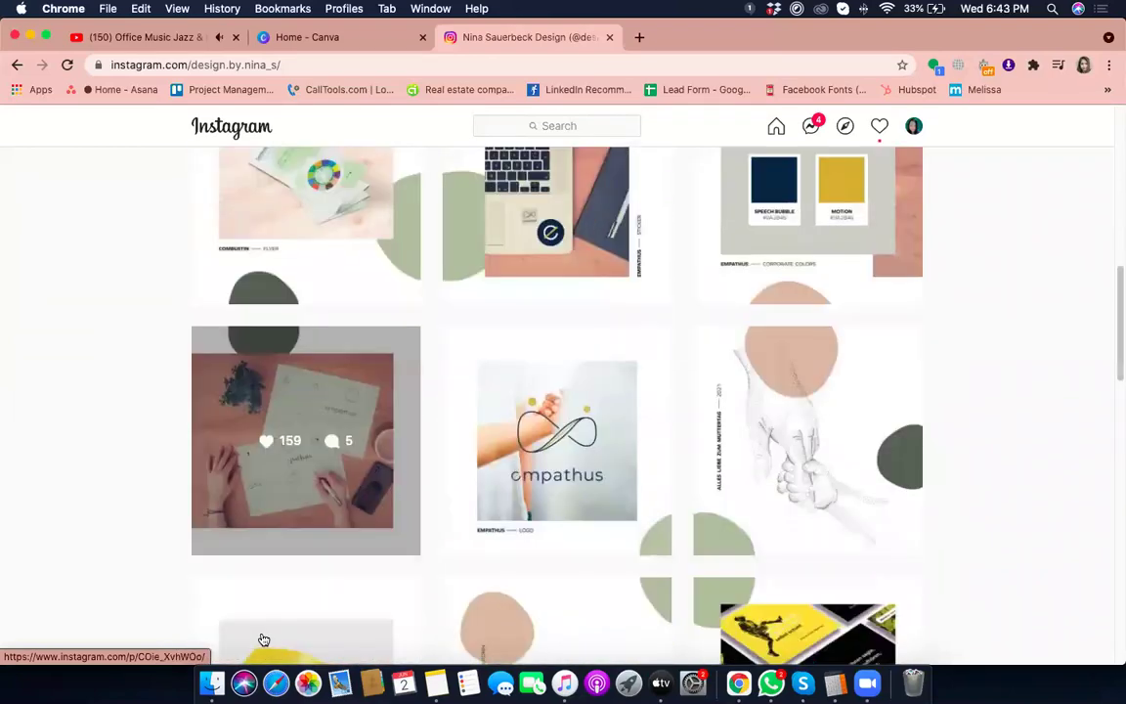
scroll(147, 597, down, 1)
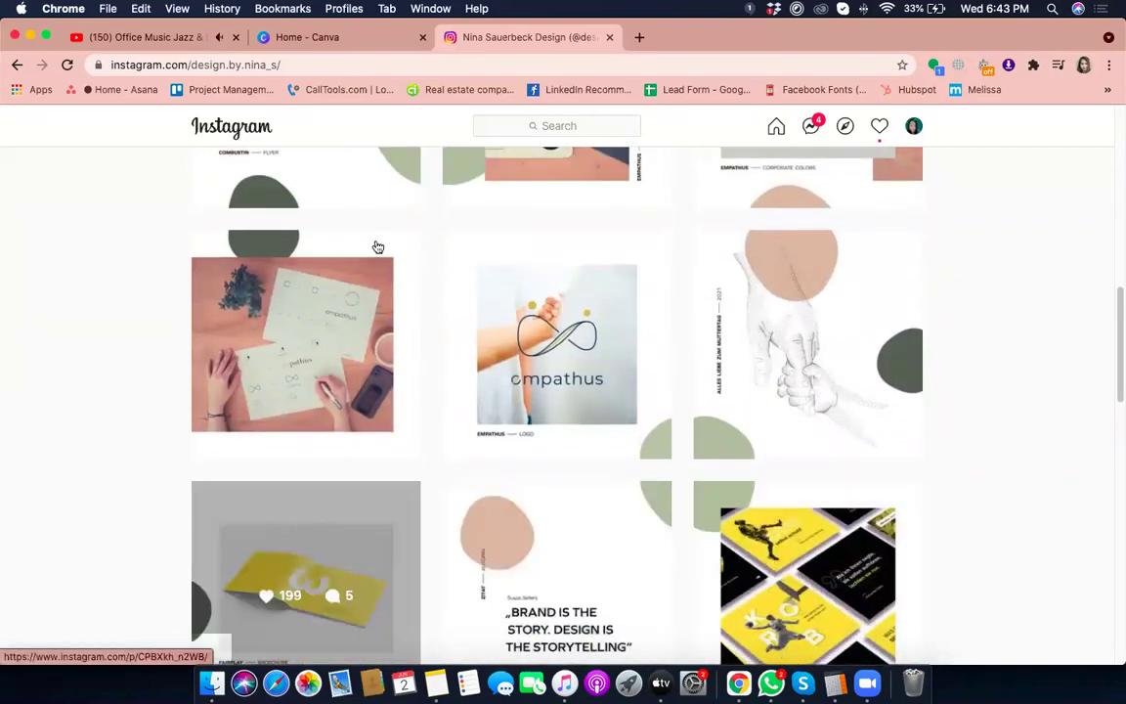
Step: Compute 1080 × 4 = 4320 in Calculator and go back to Canva's custom size panel
click(835, 682)
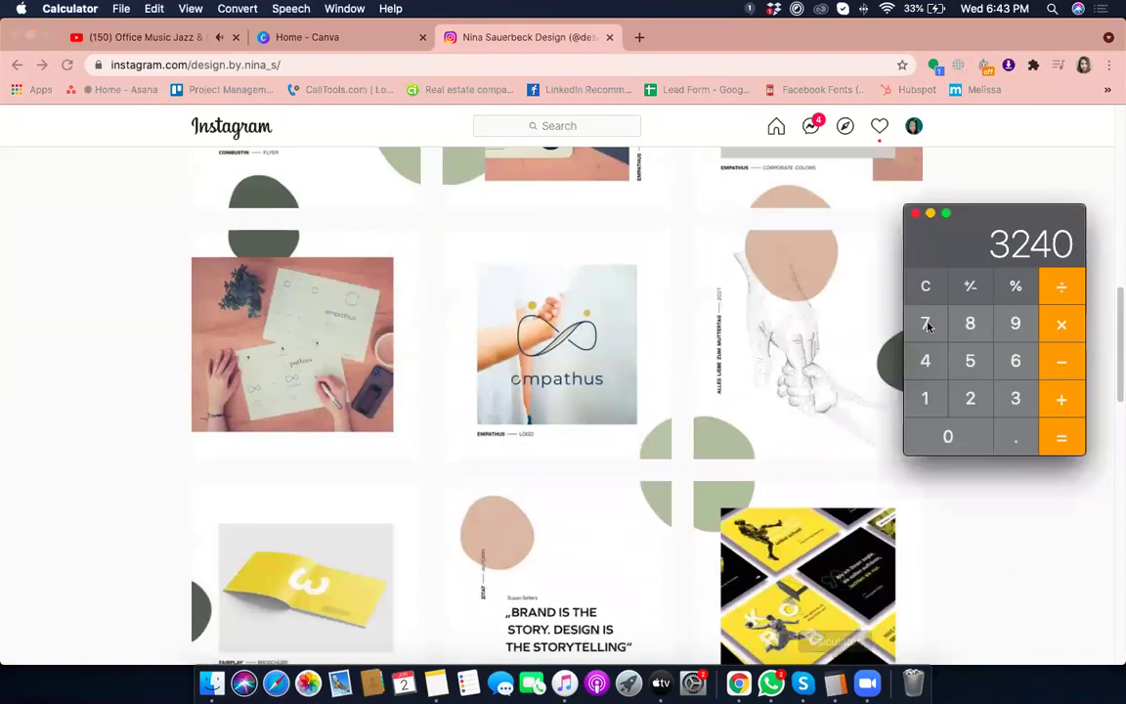
click(925, 401)
click(954, 440)
click(973, 330)
click(956, 442)
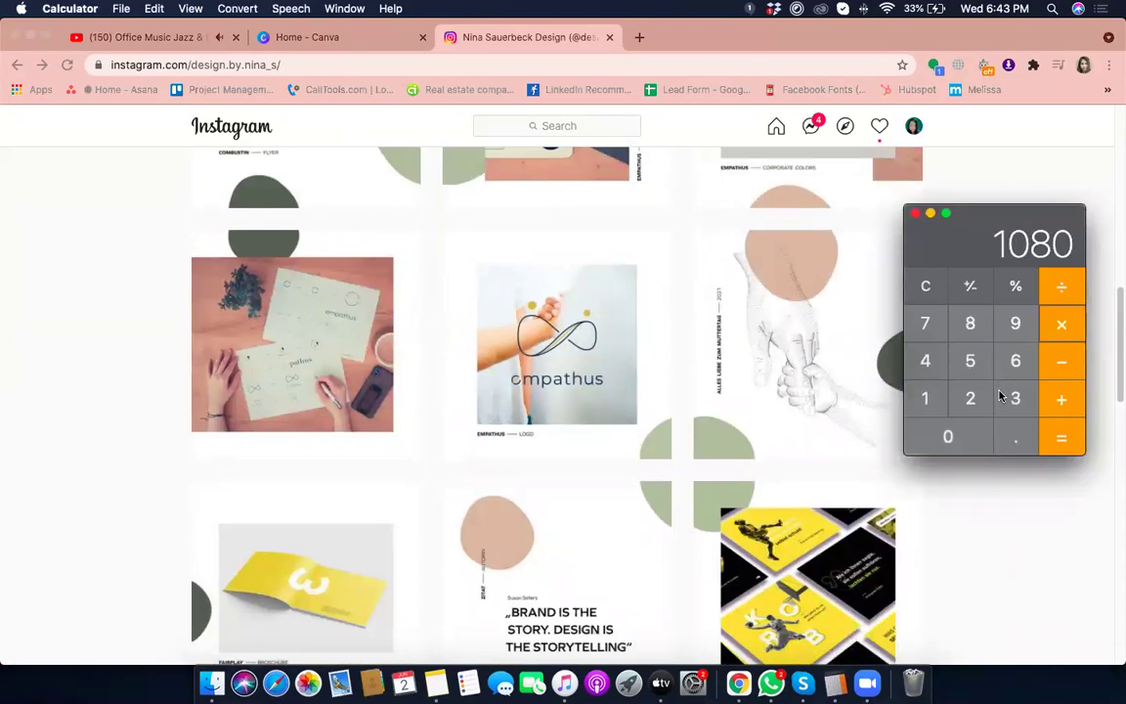
click(923, 362)
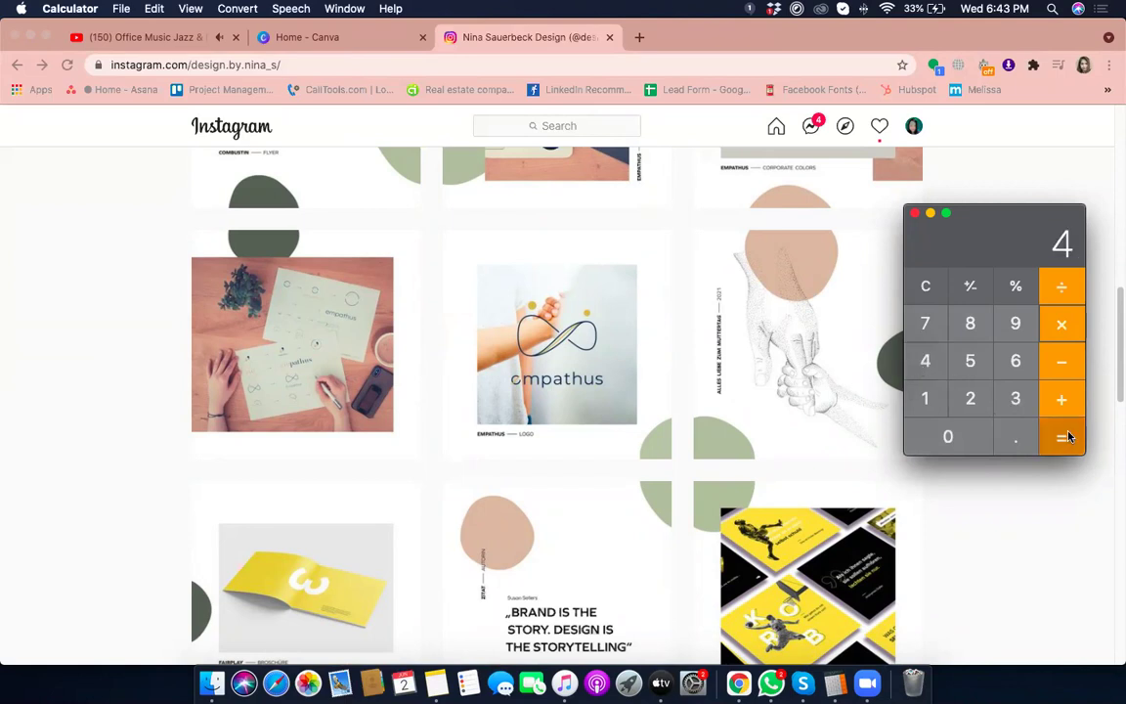
click(1062, 437)
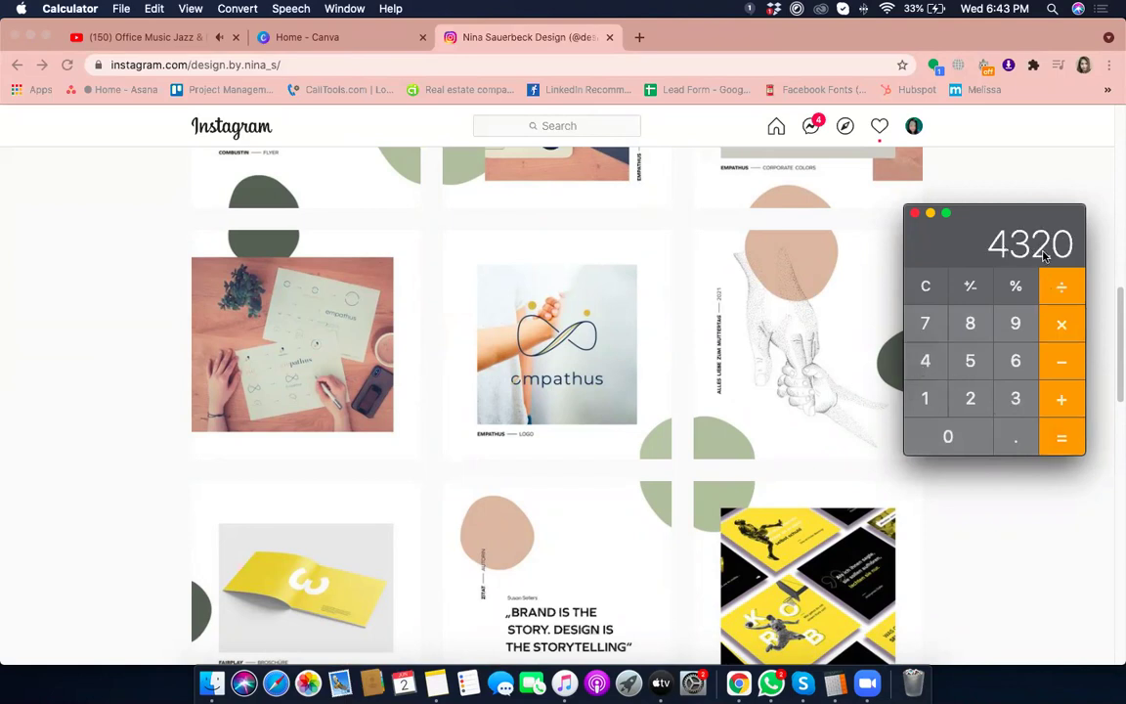
click(305, 38)
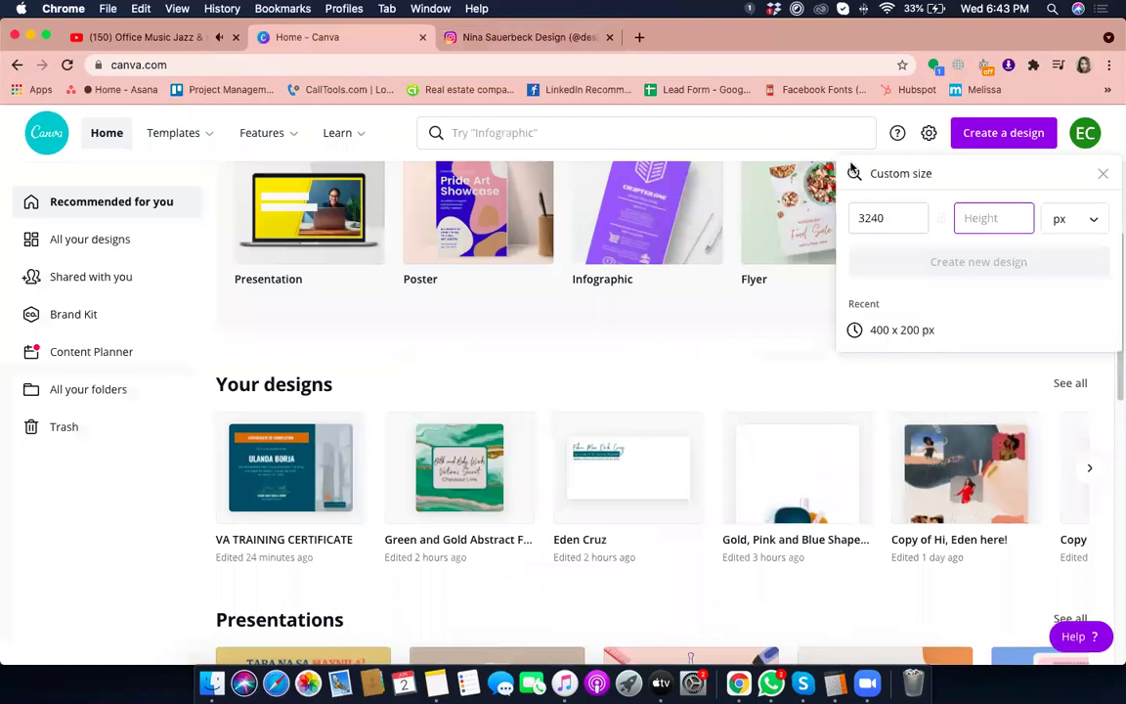
Step: Enter height 4320 alongside width 3240 and create the new design
text(4320)
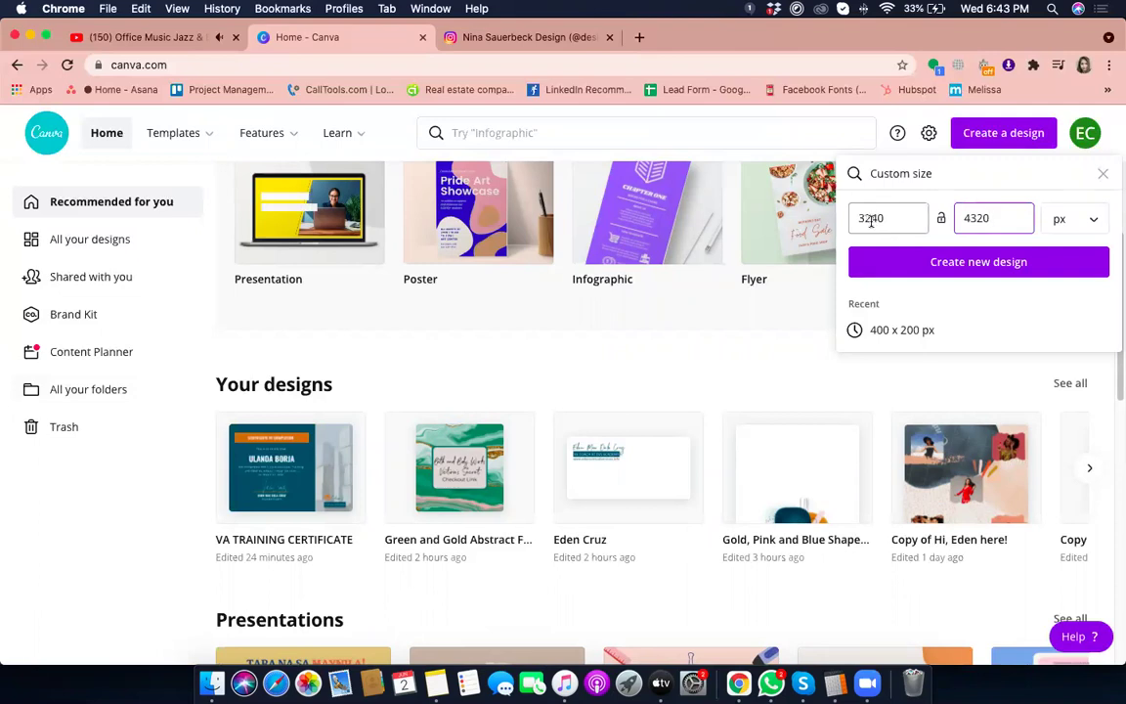
click(872, 219)
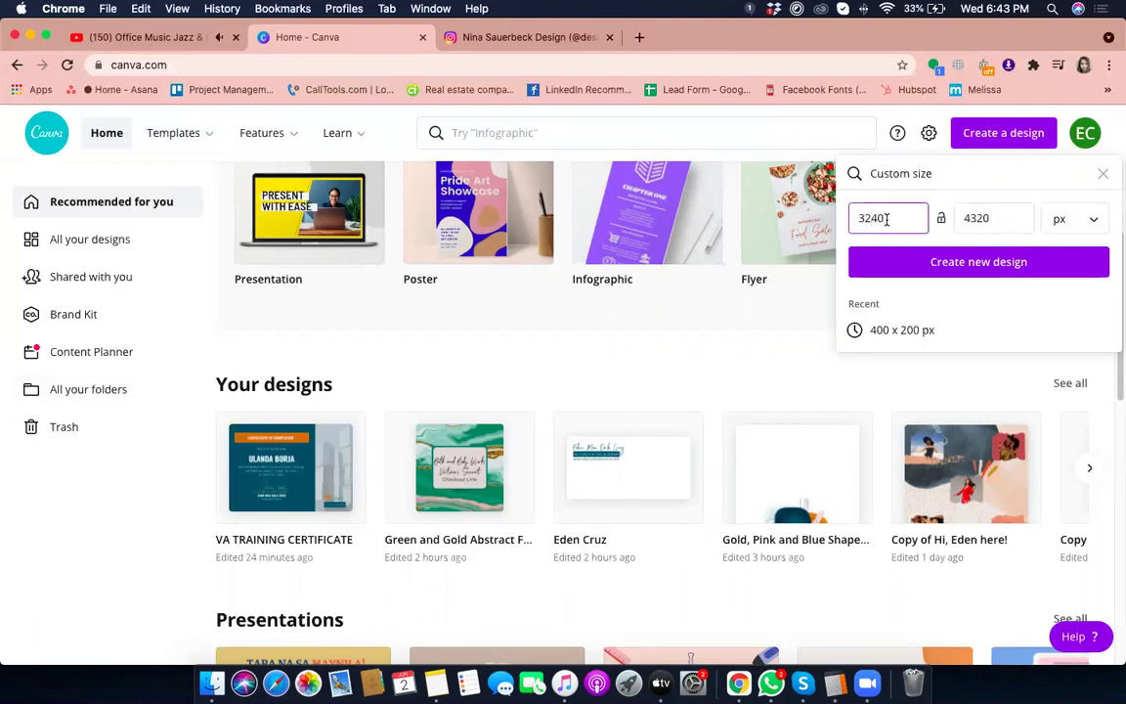
click(986, 219)
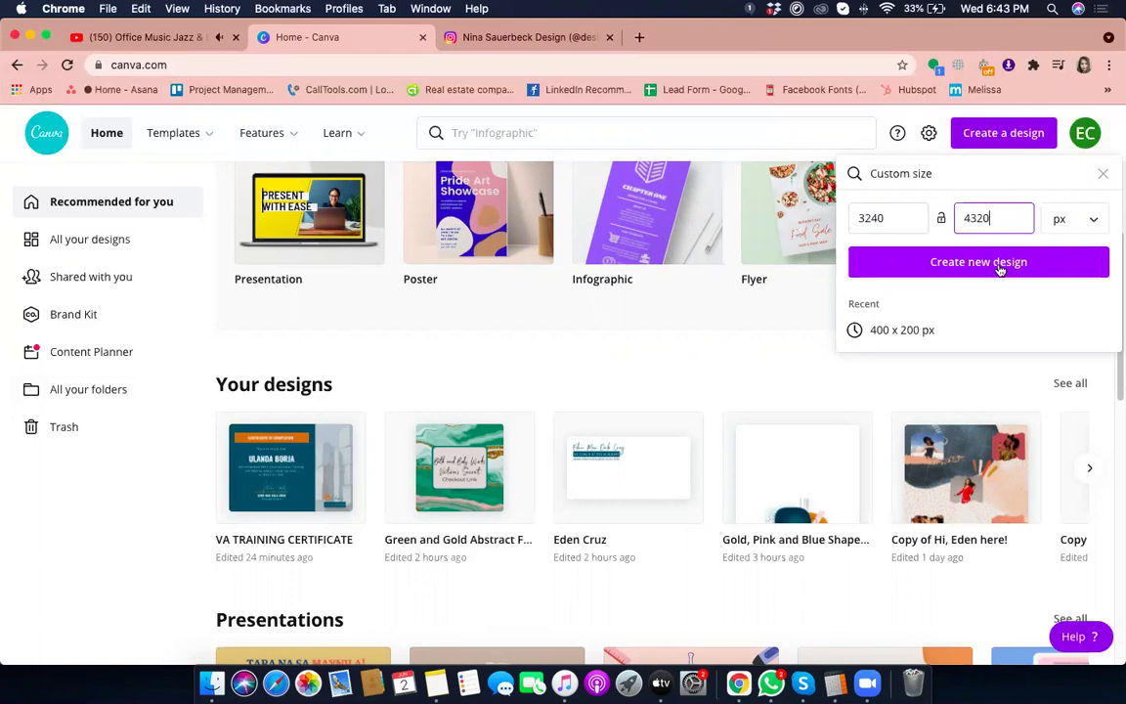
click(1000, 266)
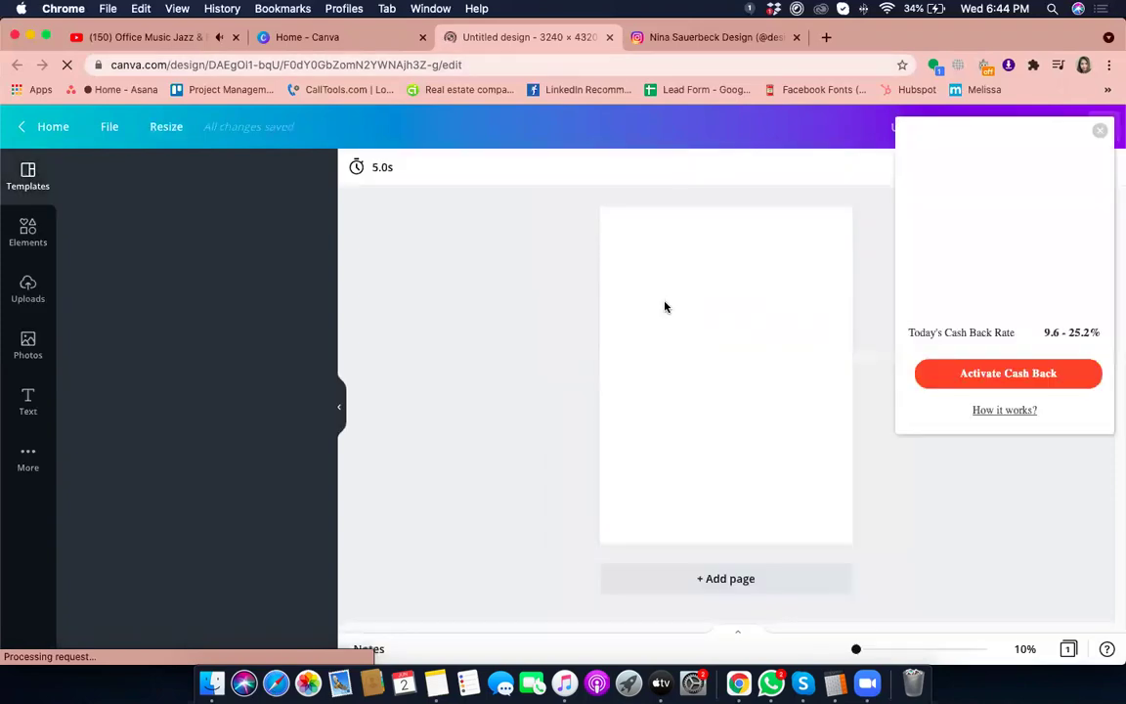
Step: Dismiss the cash-back pop-up and search Templates for 'abstract'
click(1098, 132)
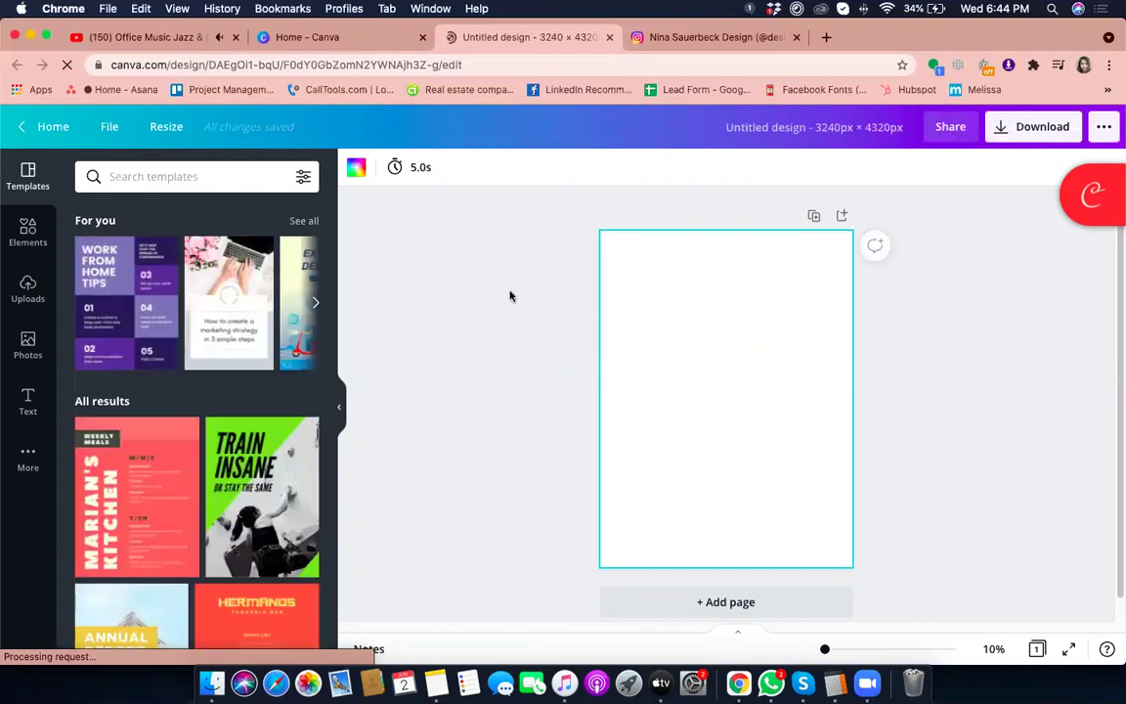
click(195, 168)
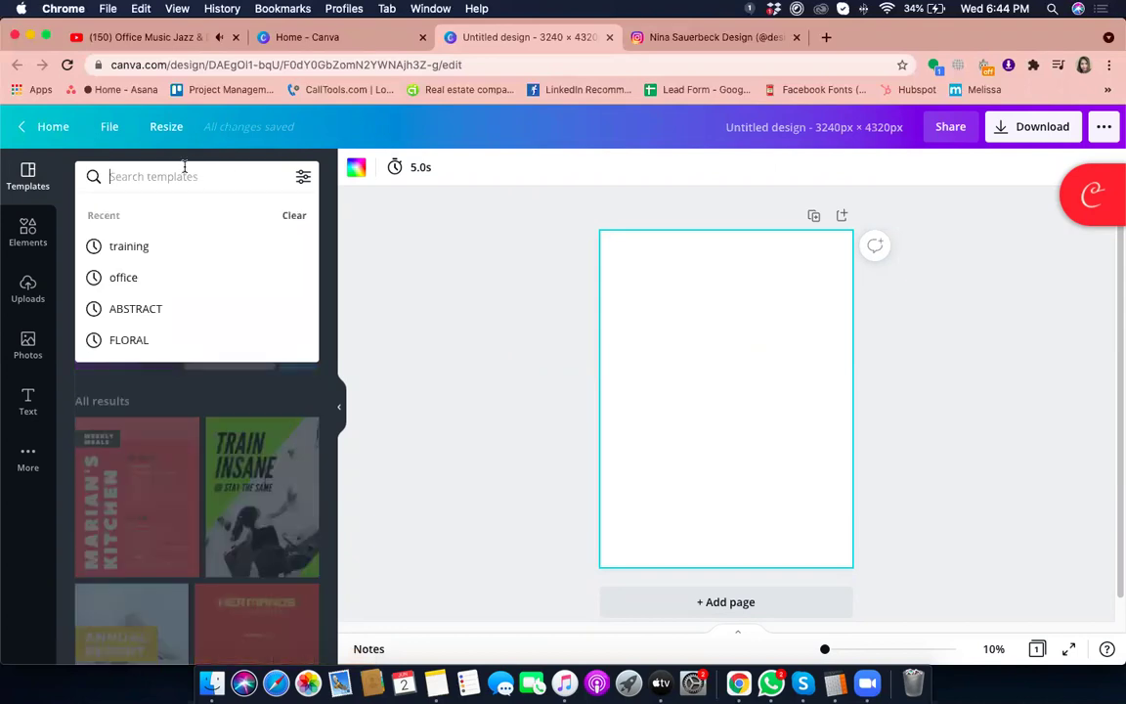
click(444, 249)
click(181, 175)
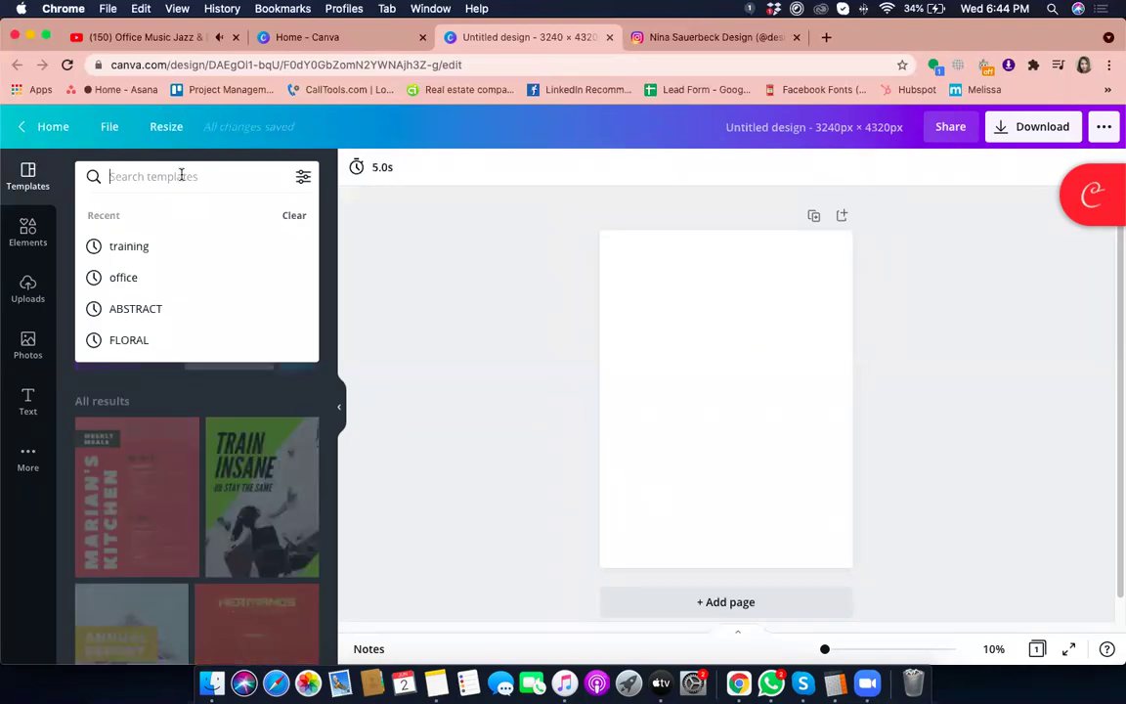
text(absta)
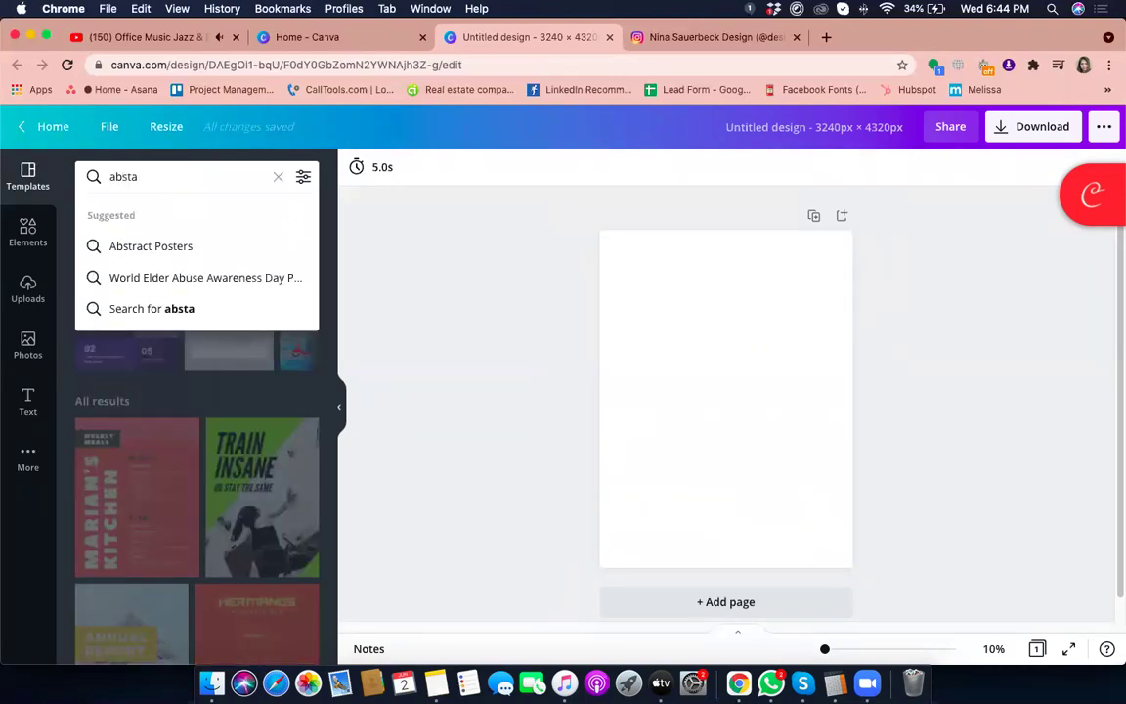
key(BackSpace)
text(ract)
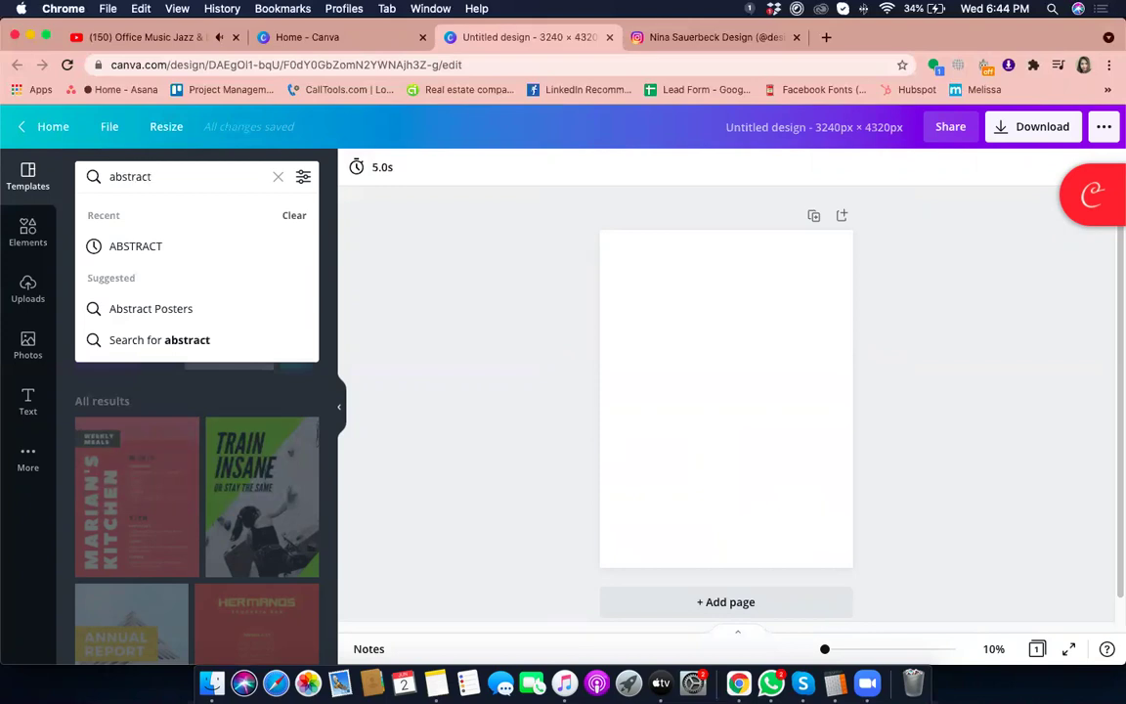
key(Return)
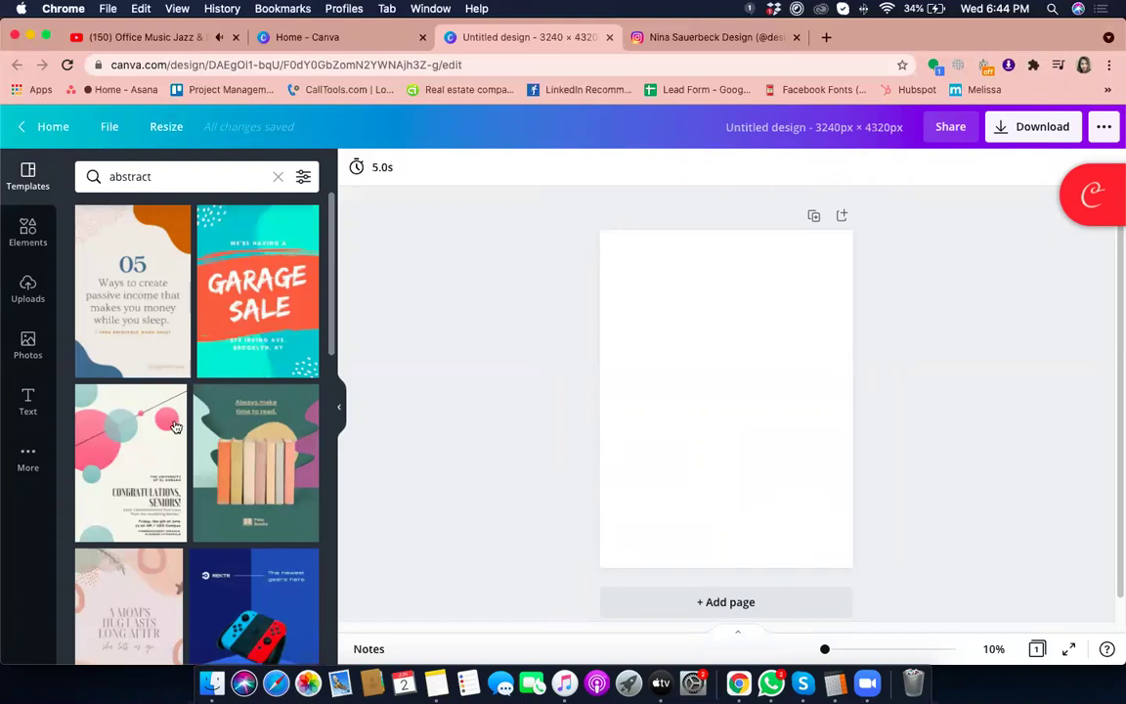
Step: Scroll through the abstract template results
scroll(174, 428, down, 1)
scroll(174, 428, down, 3)
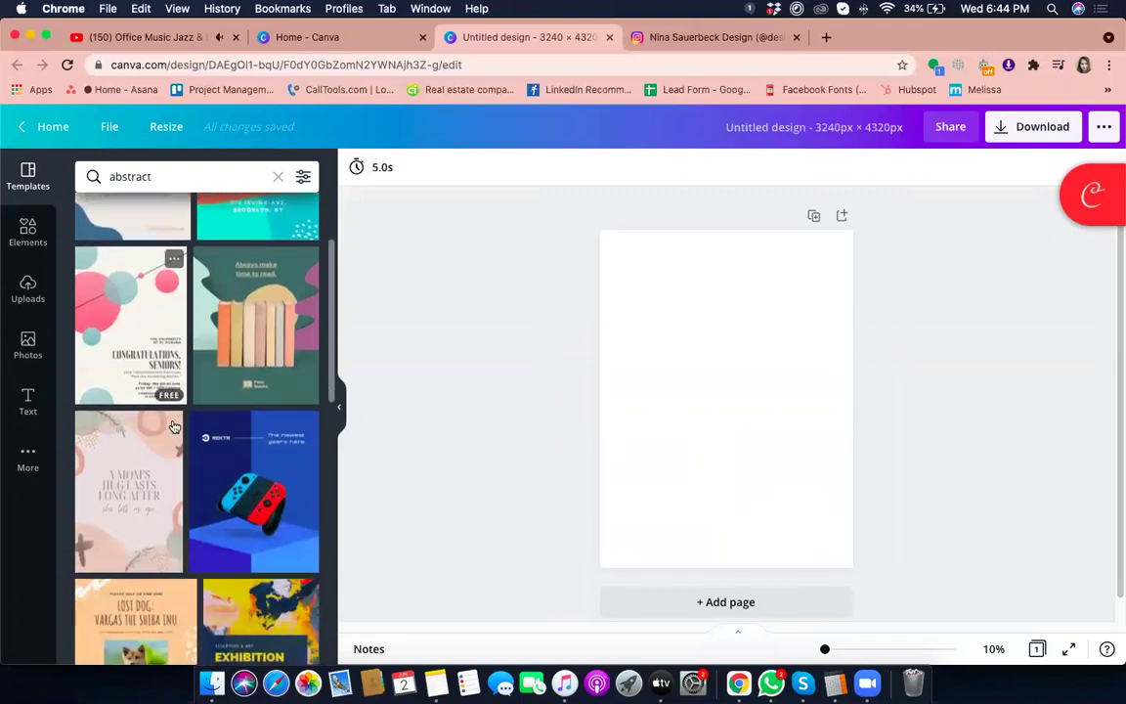
scroll(174, 427, down, 6)
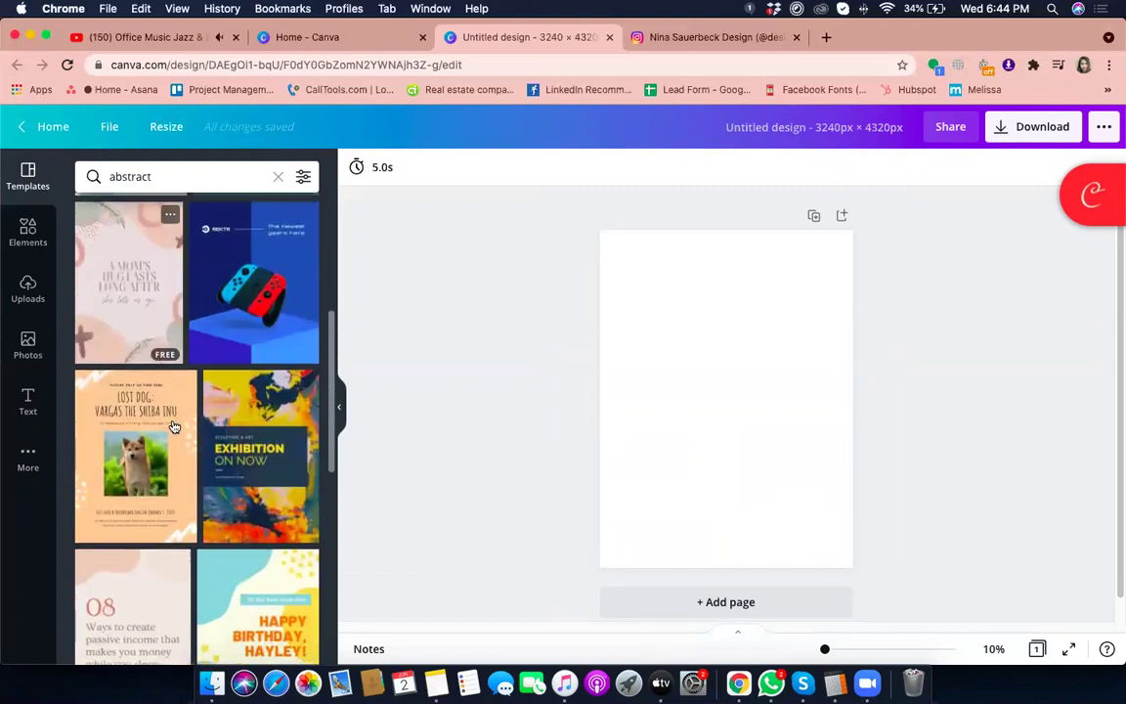
scroll(175, 428, down, 3)
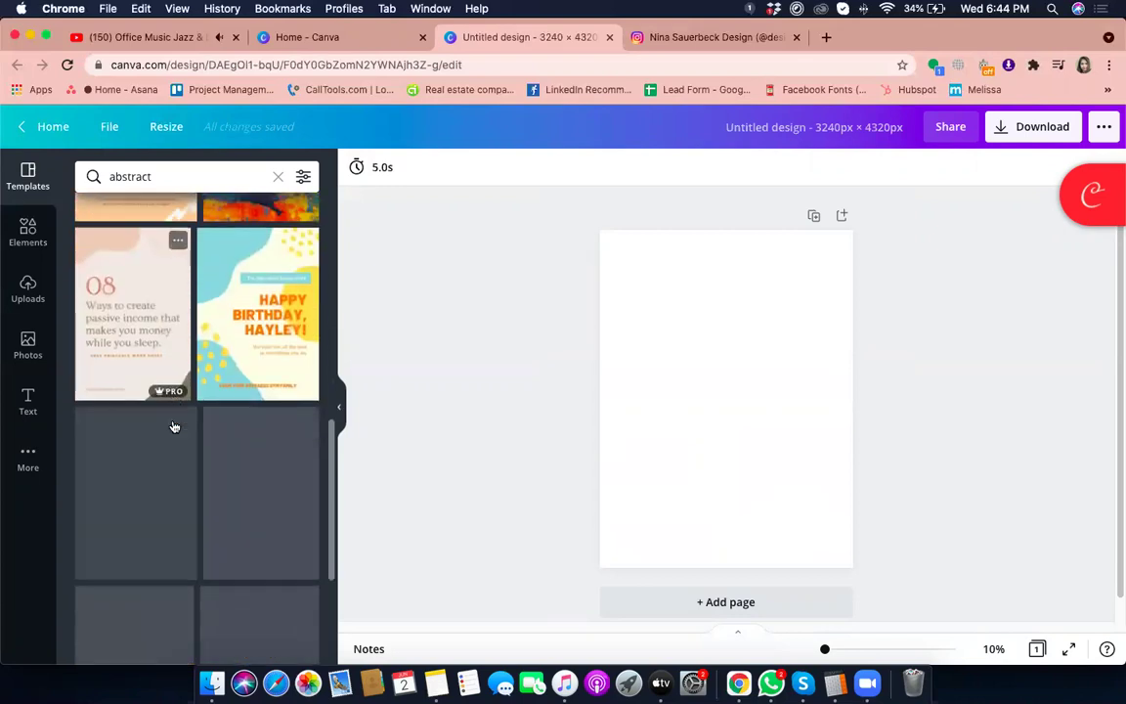
scroll(171, 435, down, 1)
scroll(169, 444, down, 5)
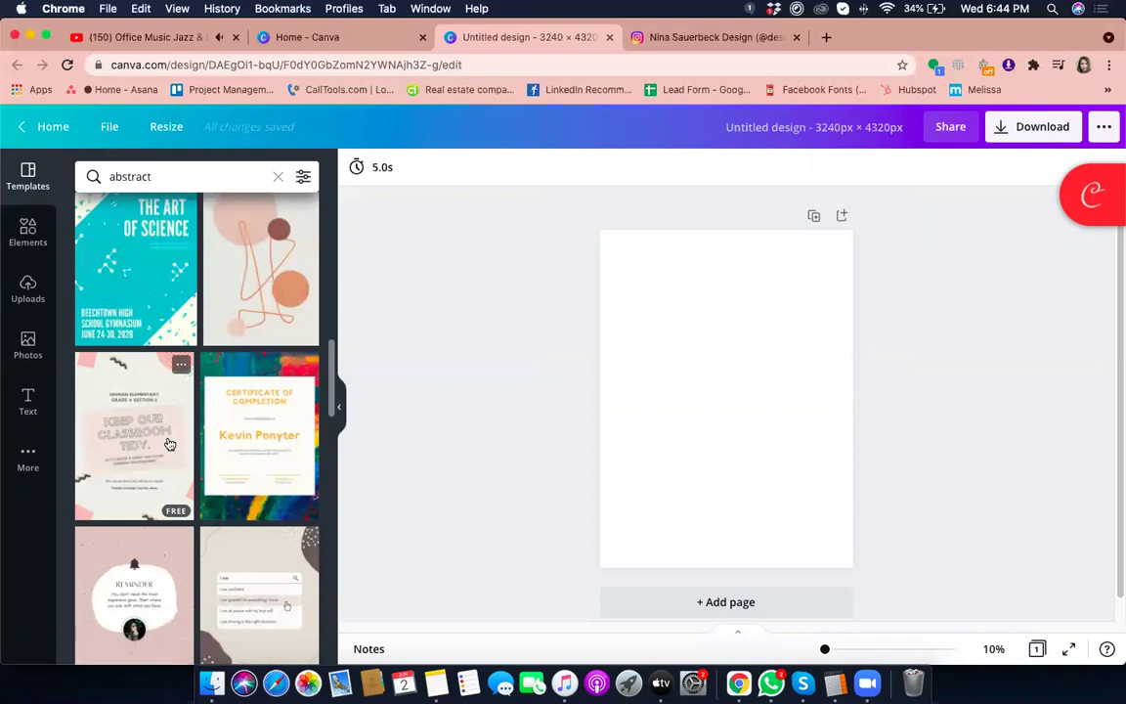
scroll(169, 444, down, 5)
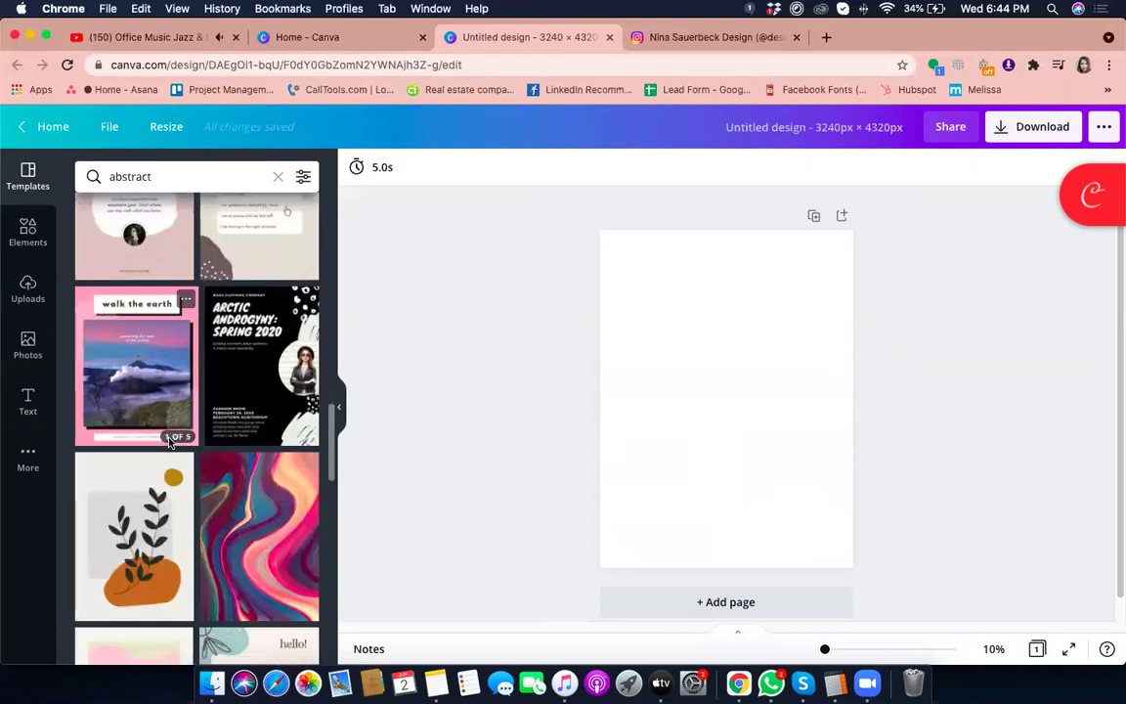
scroll(169, 444, down, 3)
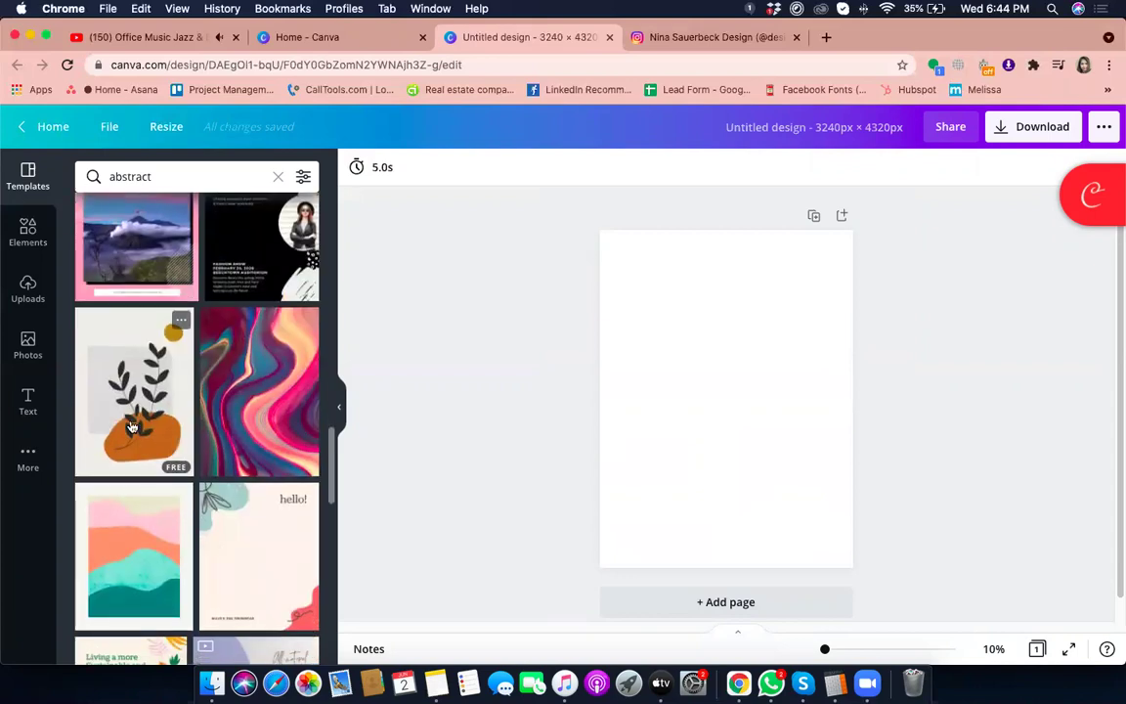
scroll(132, 428, down, 4)
scroll(132, 427, down, 5)
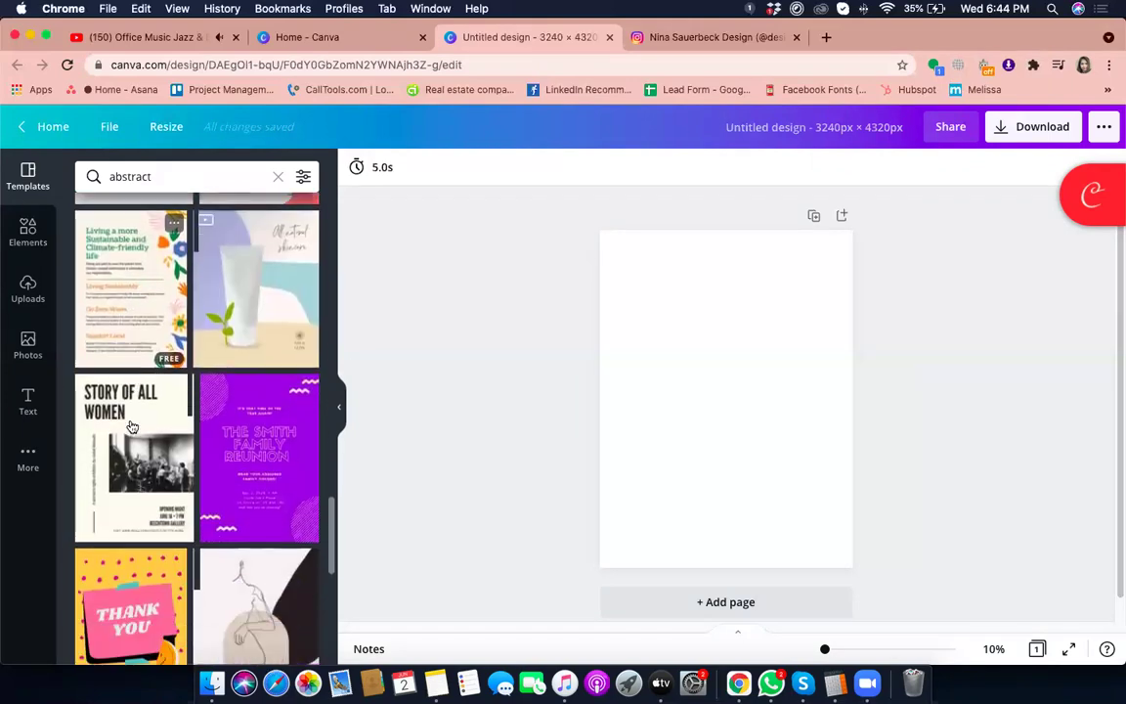
scroll(132, 427, down, 7)
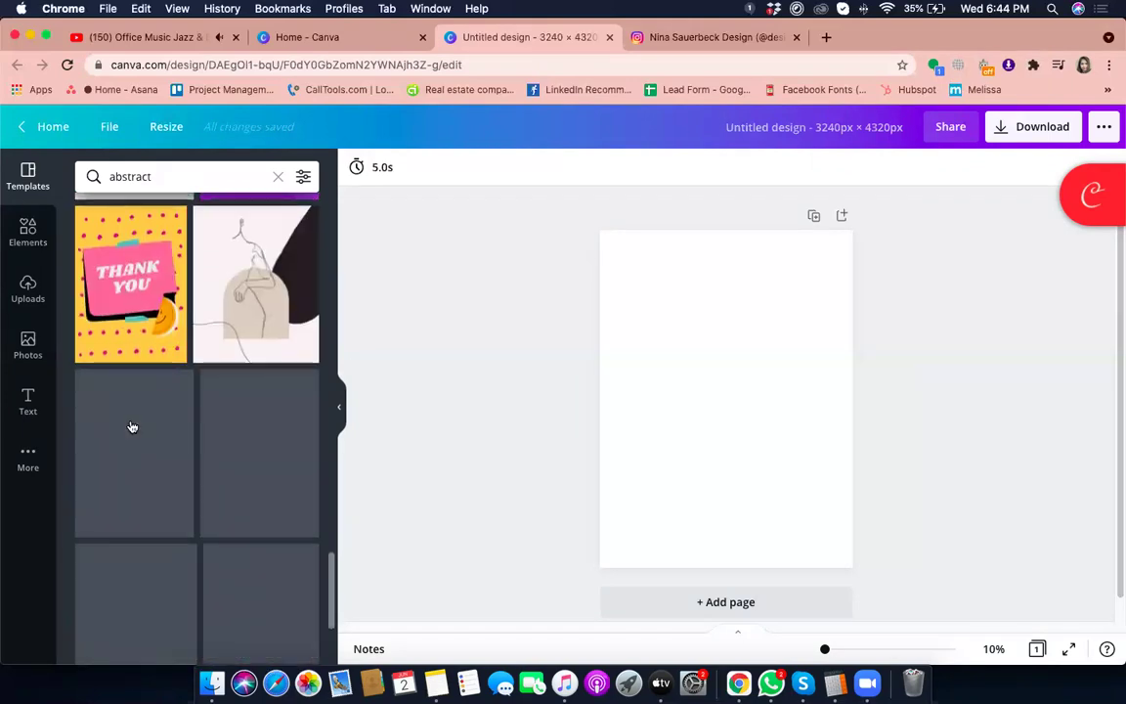
scroll(132, 427, down, 2)
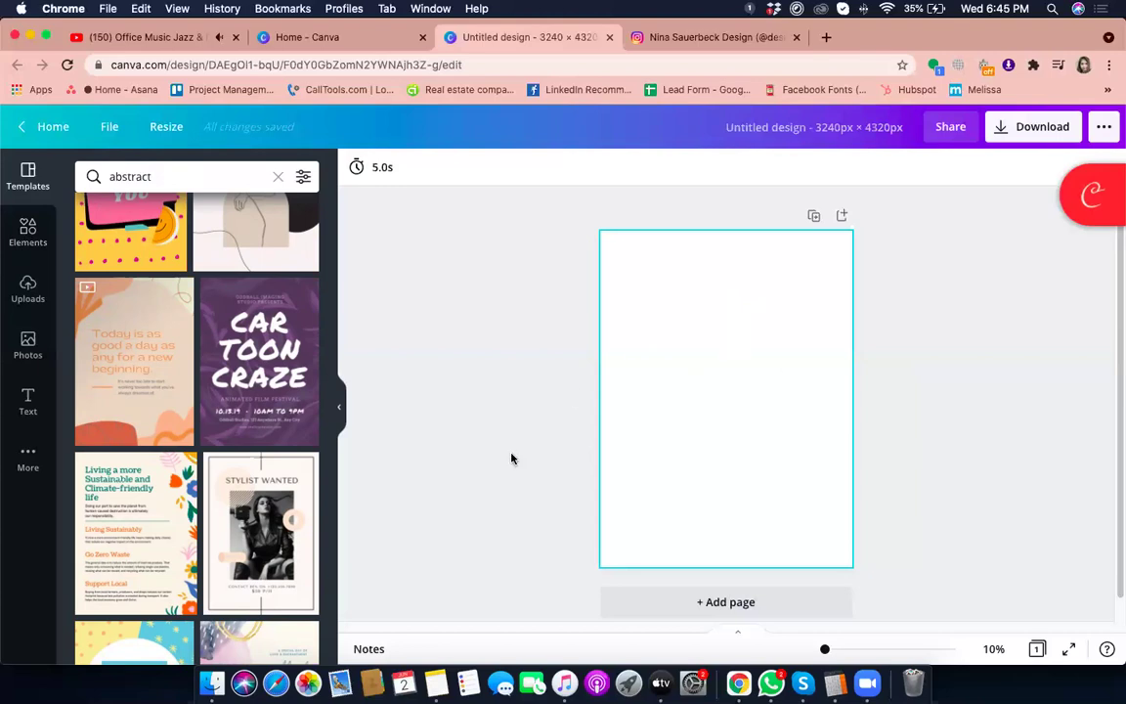
scroll(255, 437, down, 3)
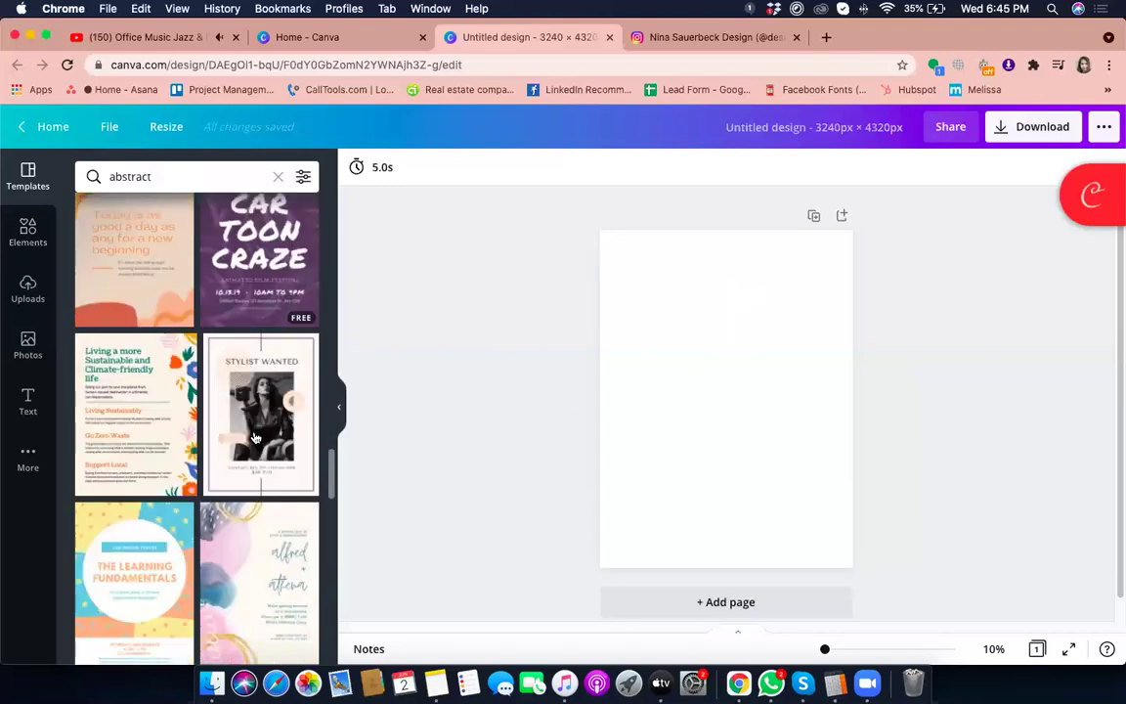
scroll(254, 437, down, 5)
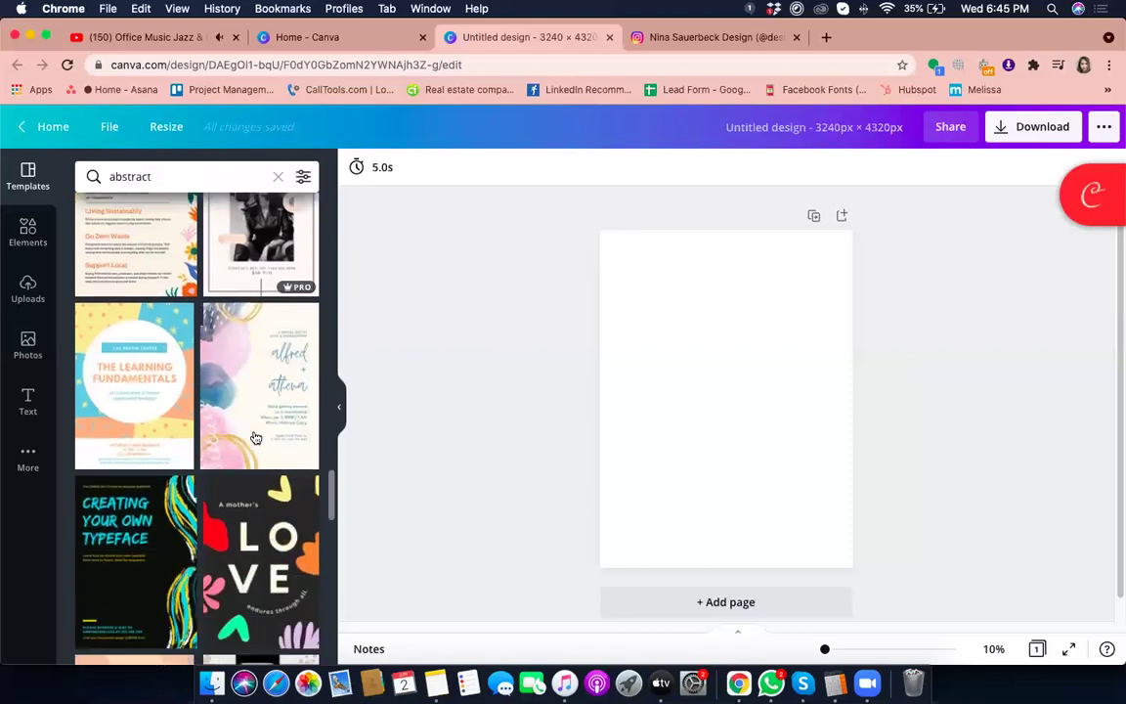
scroll(254, 437, down, 5)
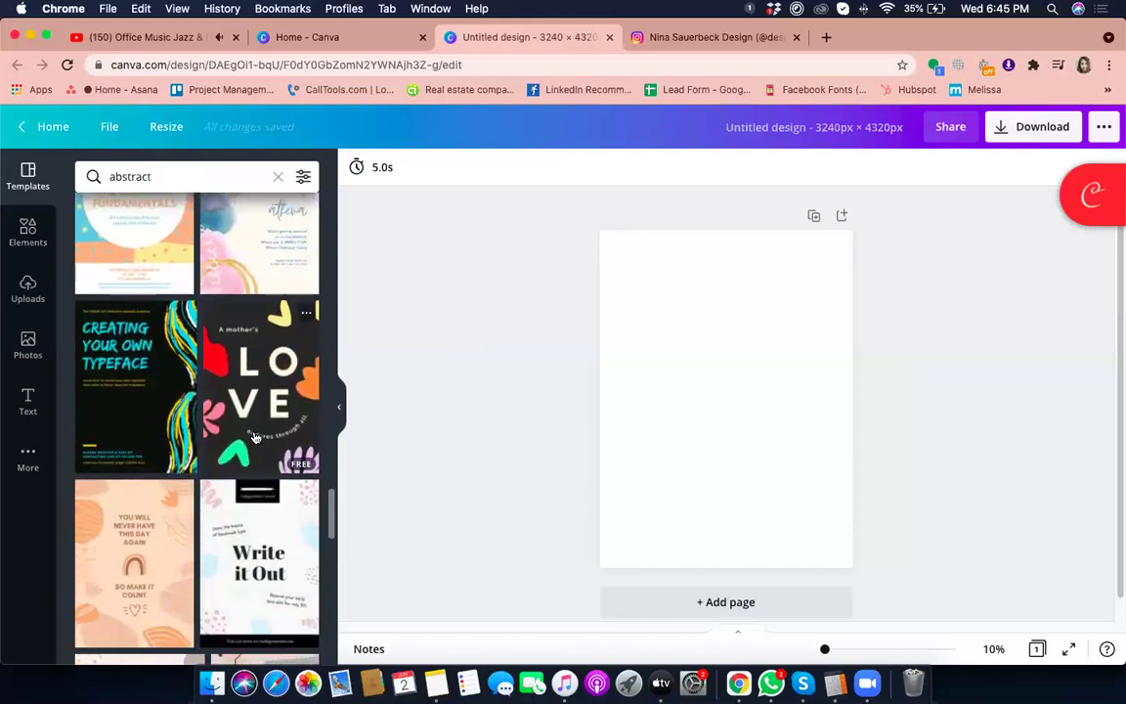
scroll(255, 438, down, 6)
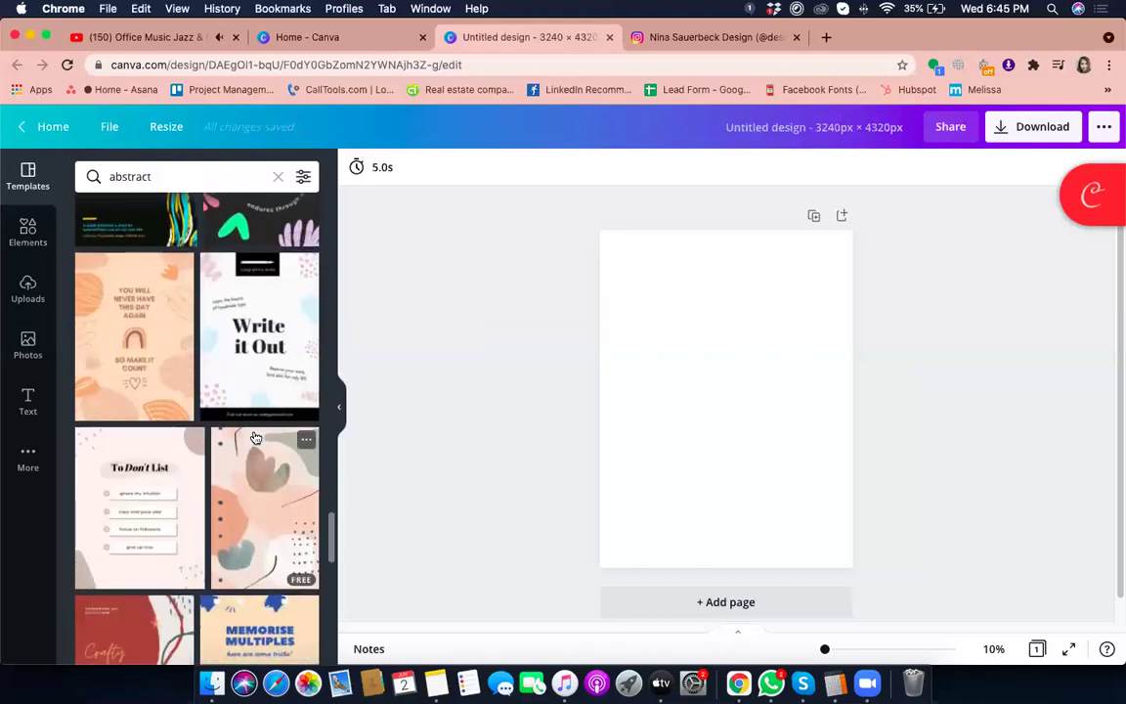
Step: Try the pastel abstract template, then undo it twice to restore a blank page
click(270, 525)
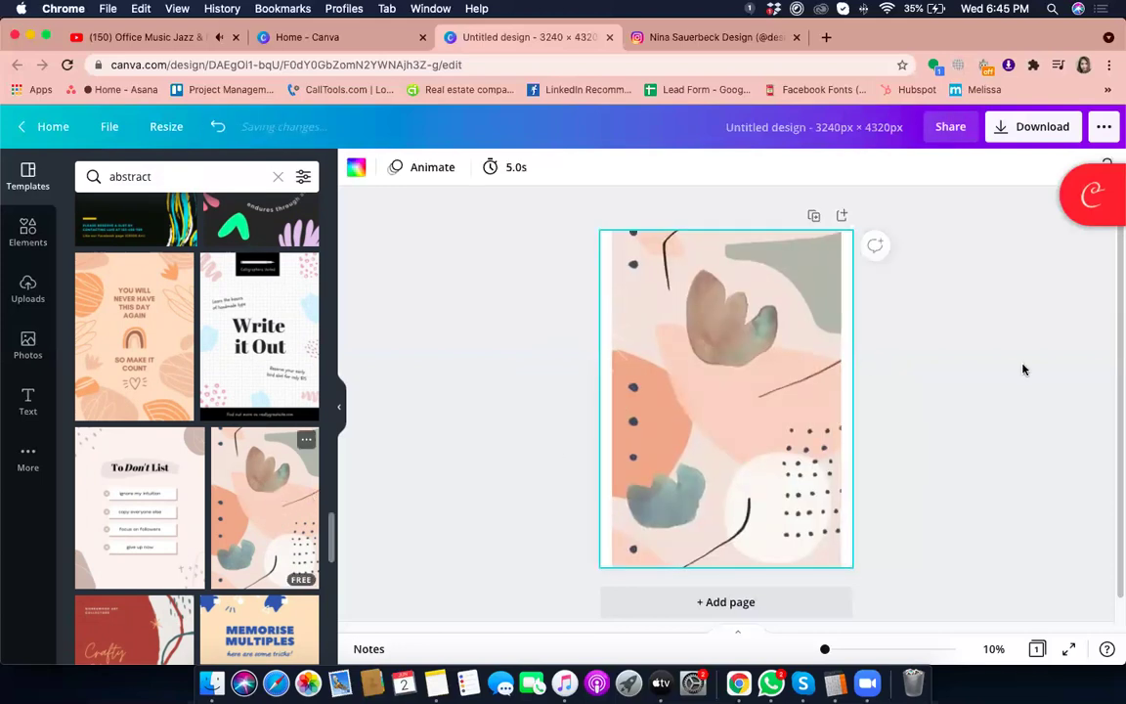
click(969, 378)
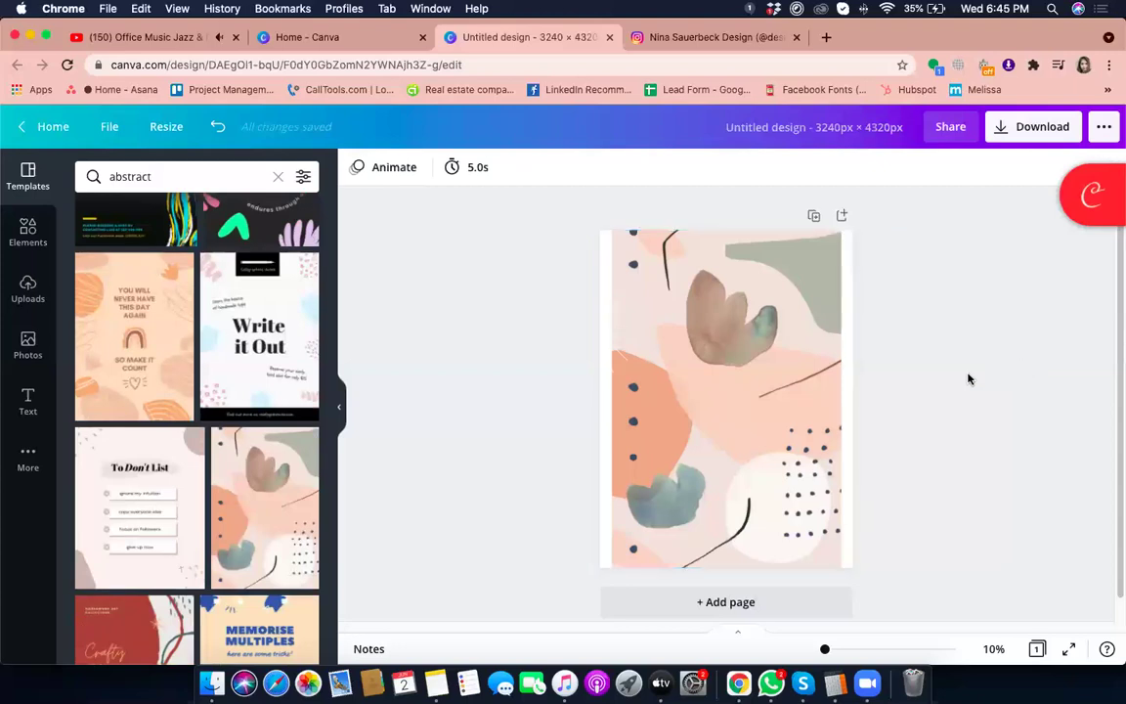
click(736, 391)
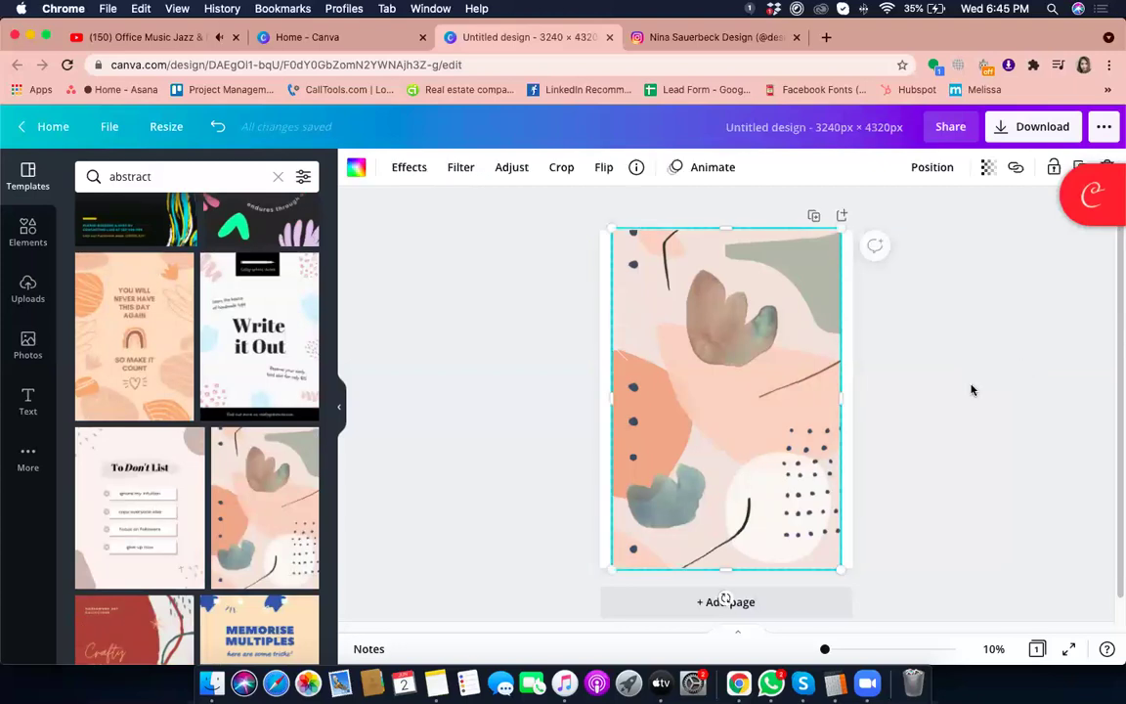
click(972, 390)
click(760, 393)
key(super+z)
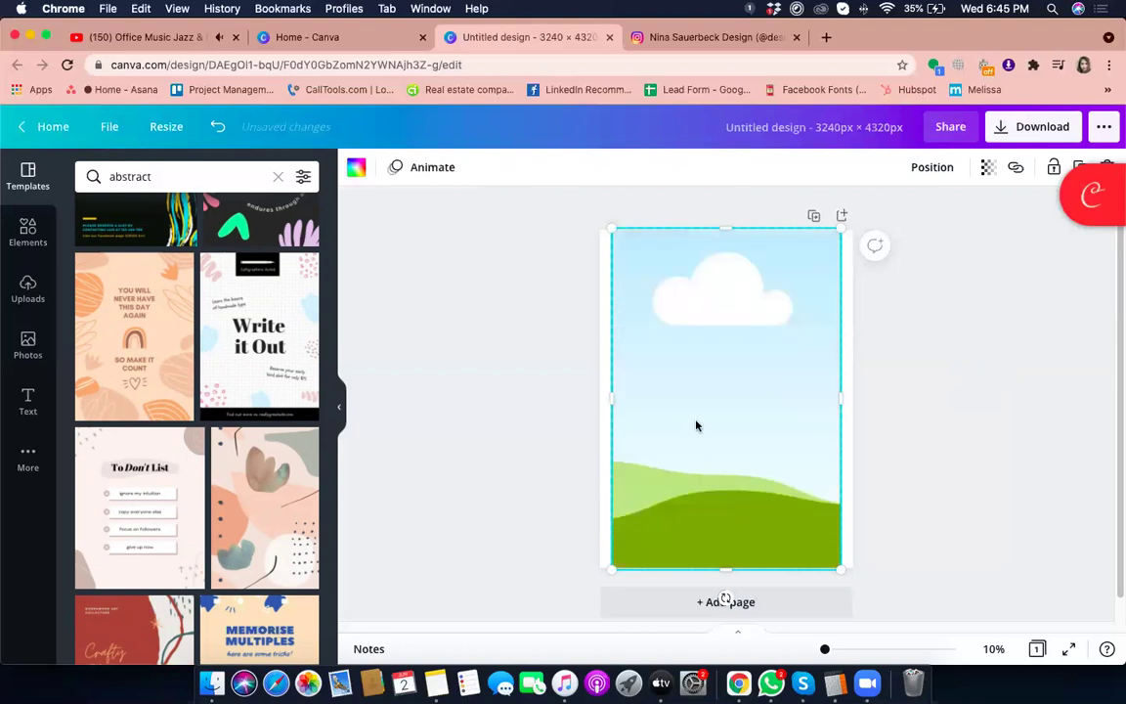
key(super+z)
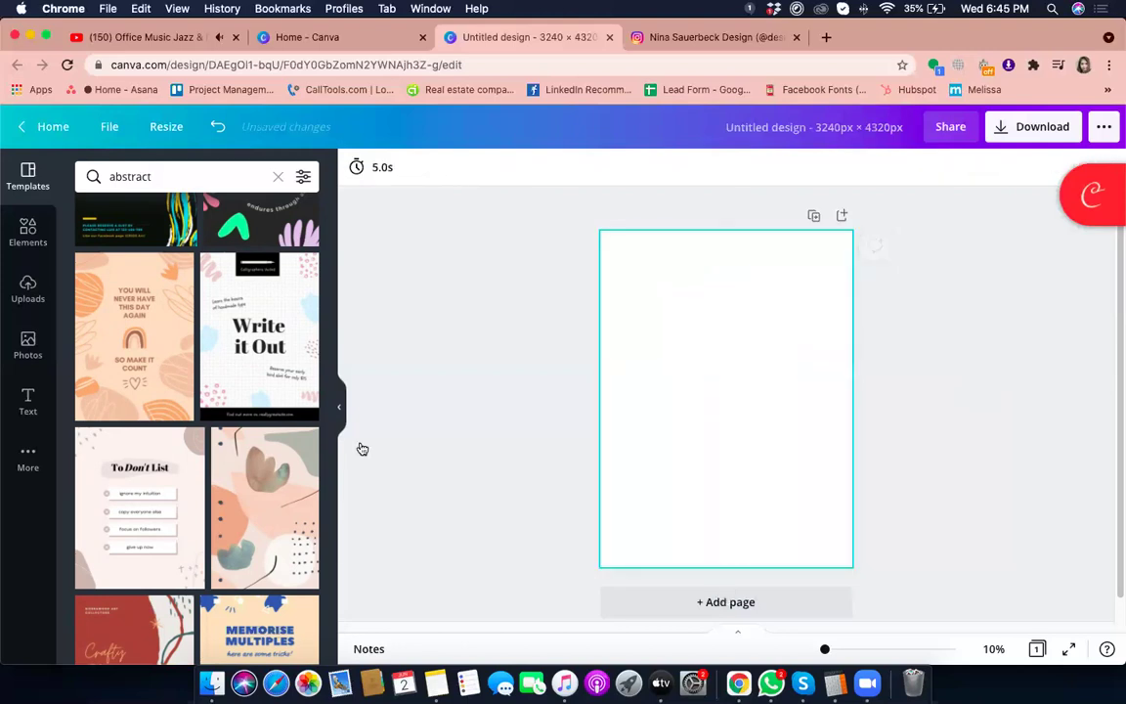
Step: Apply the abstract leaf template from further down the results
scroll(234, 358, down, 5)
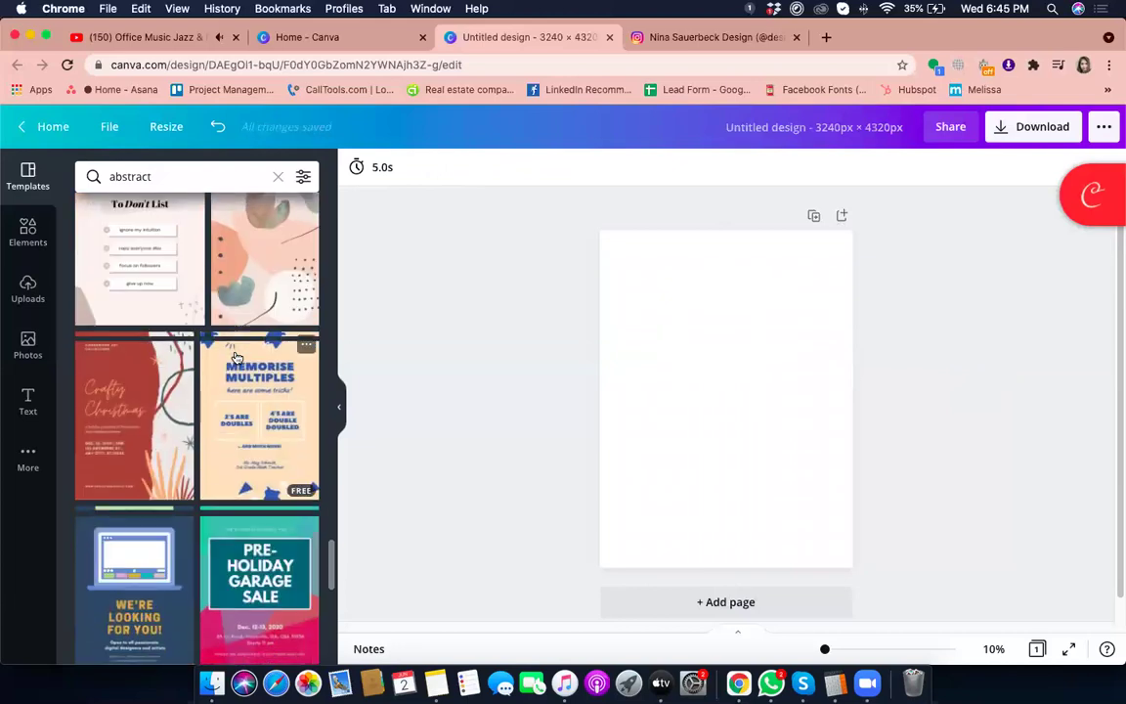
scroll(235, 358, down, 6)
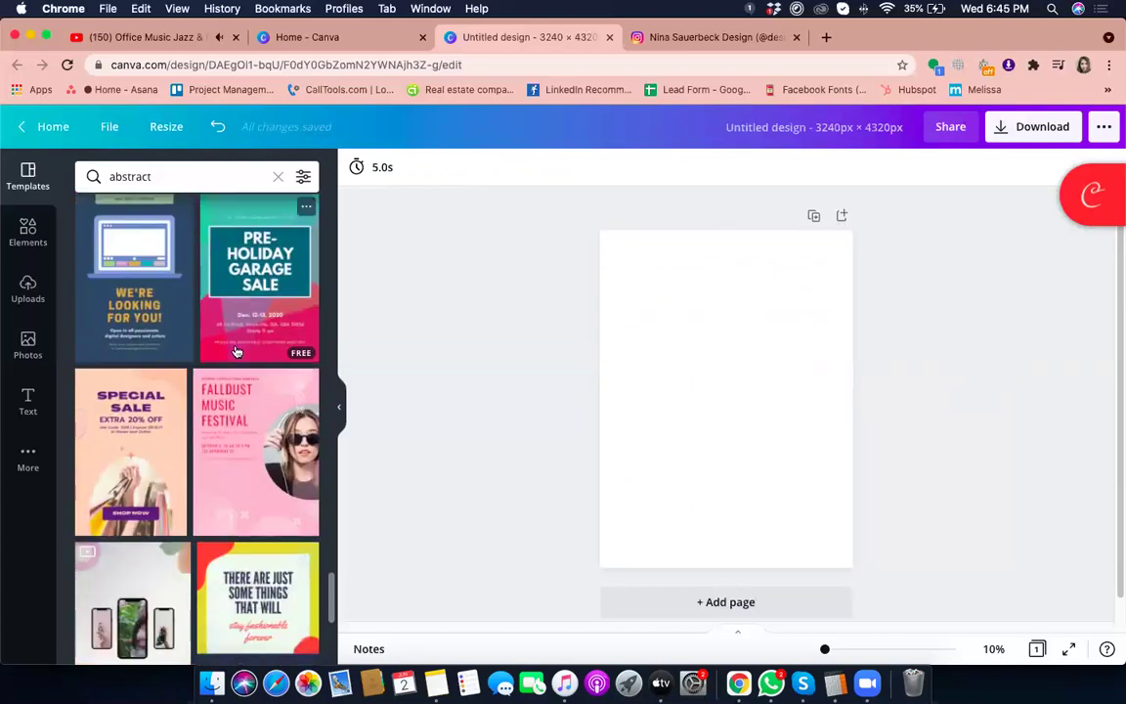
scroll(235, 351, down, 2)
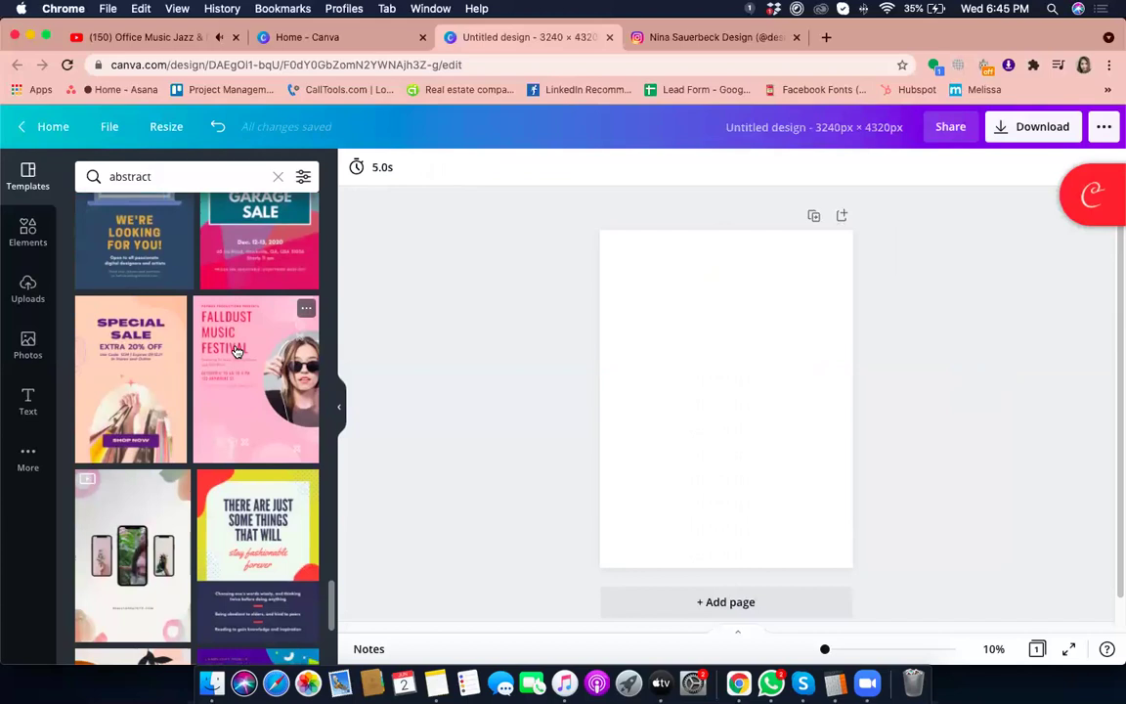
scroll(235, 351, down, 1)
scroll(236, 351, down, 5)
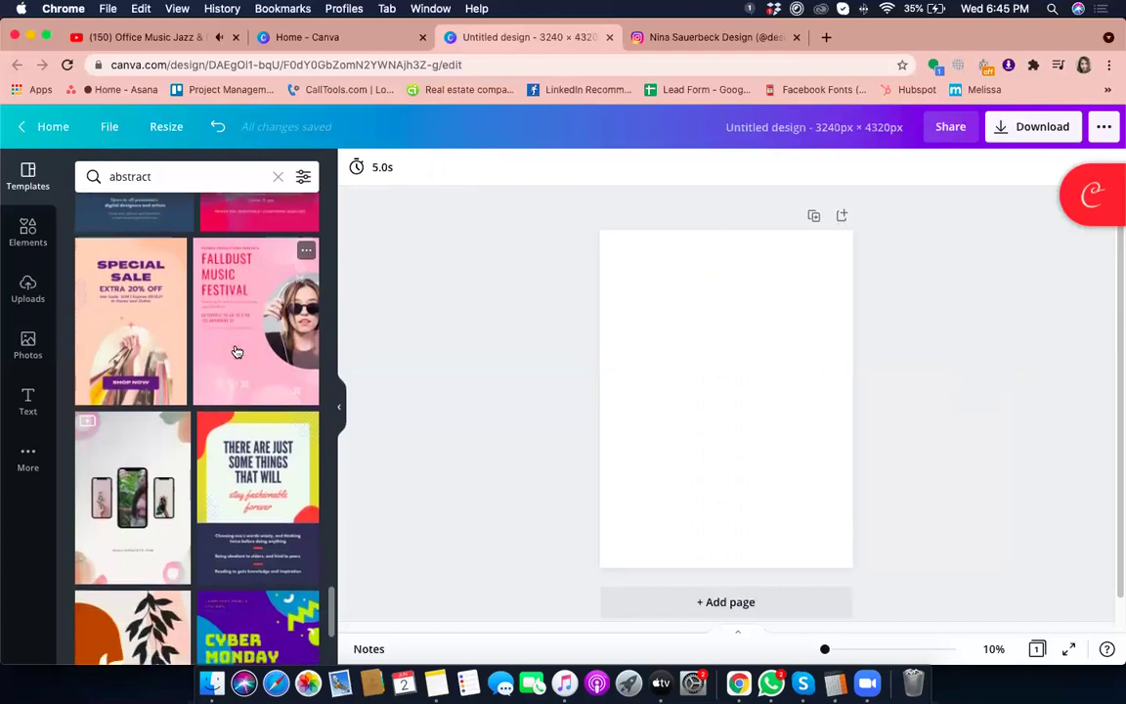
scroll(235, 351, down, 3)
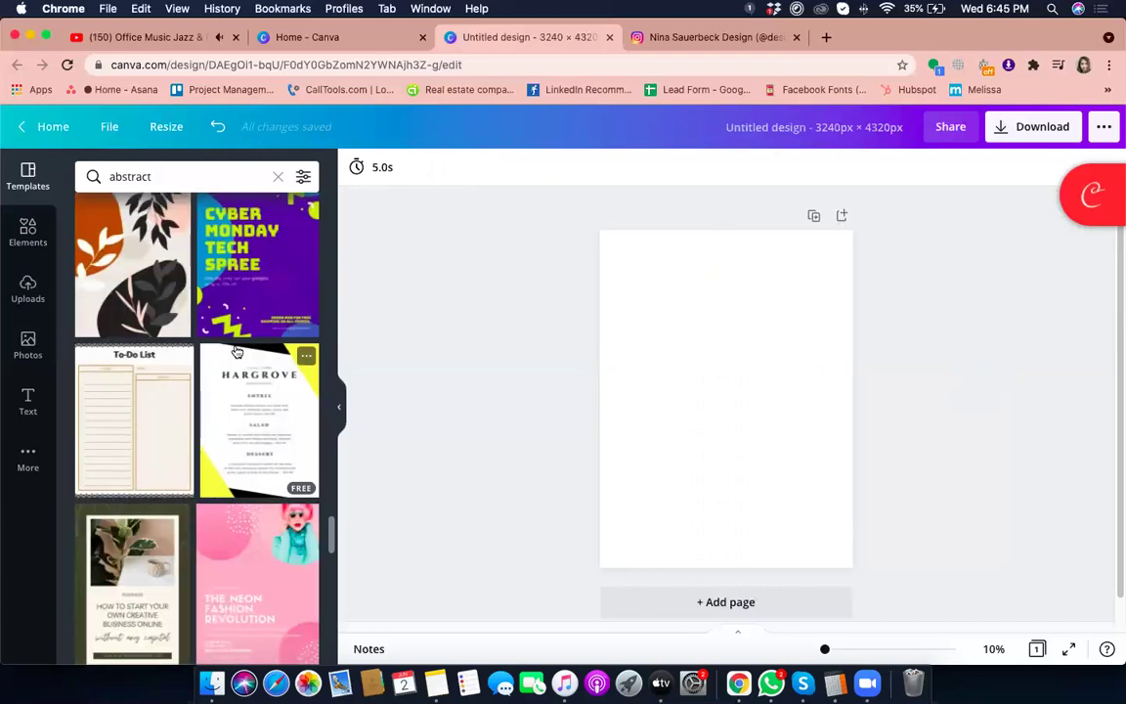
scroll(122, 283, up, 1)
click(122, 284)
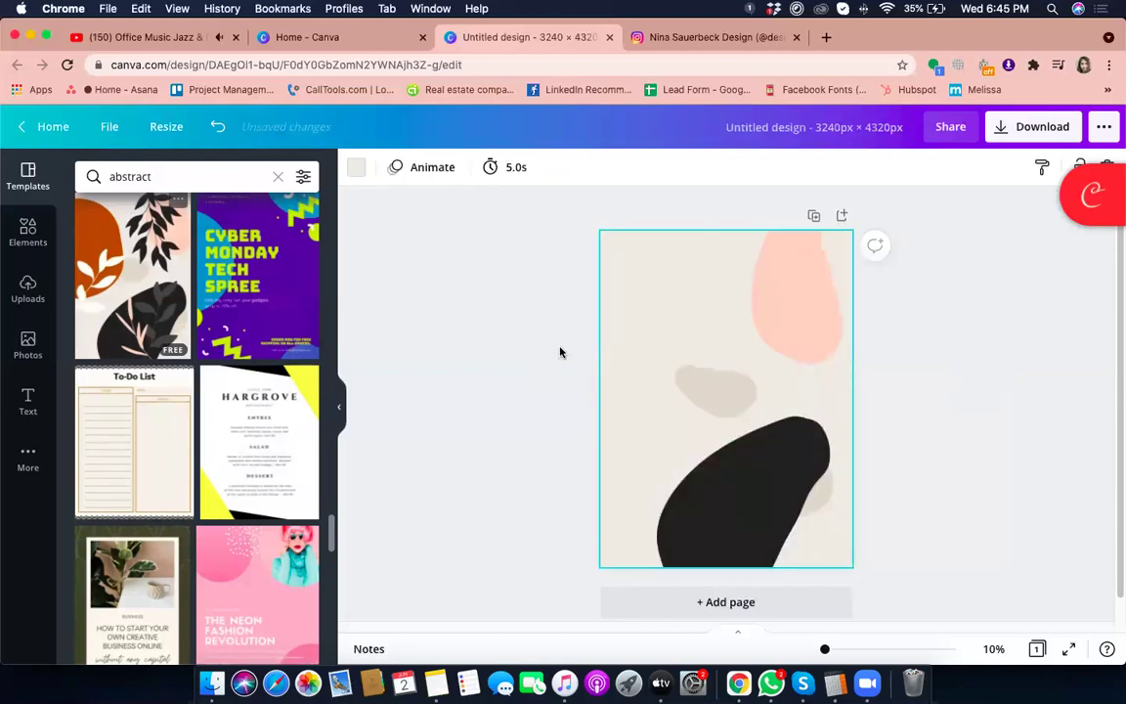
Step: Zoom to 25%, collapse the templates panel, then zoom back out to 10%
click(995, 379)
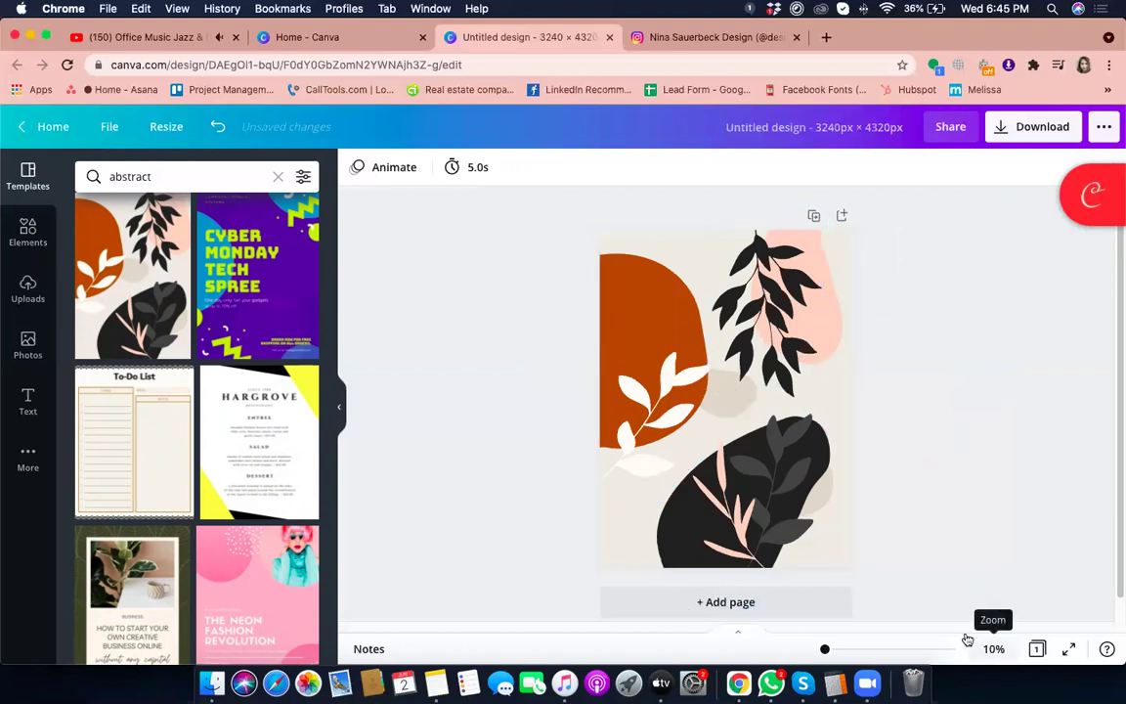
click(993, 648)
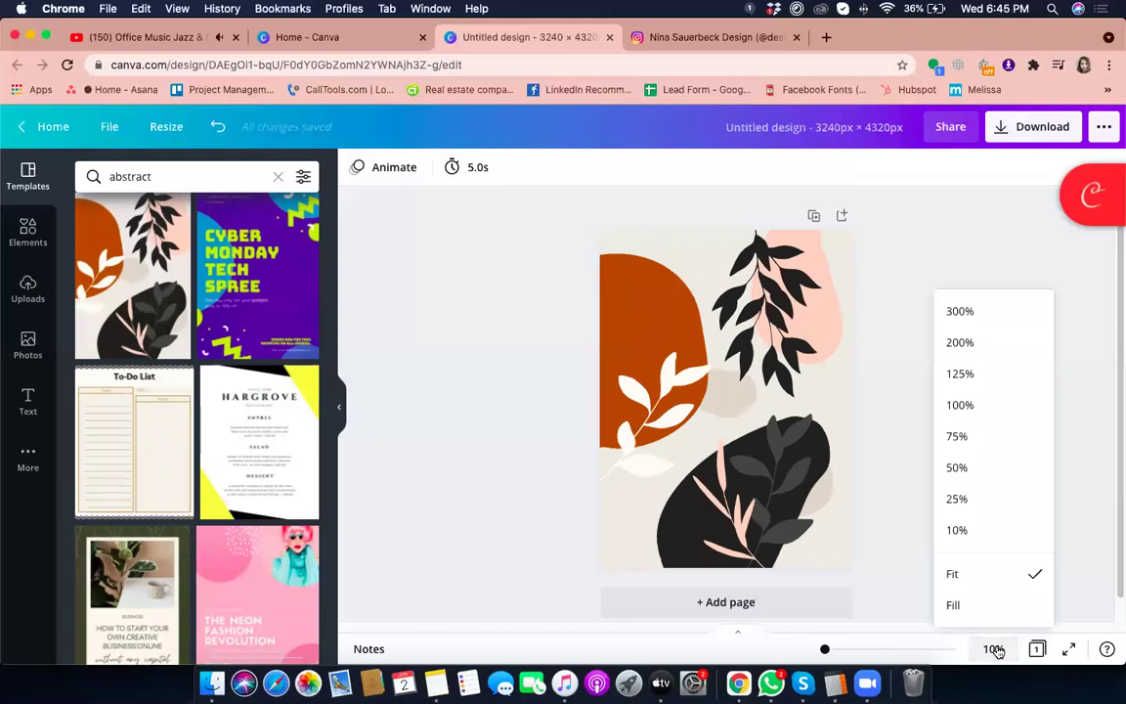
click(993, 500)
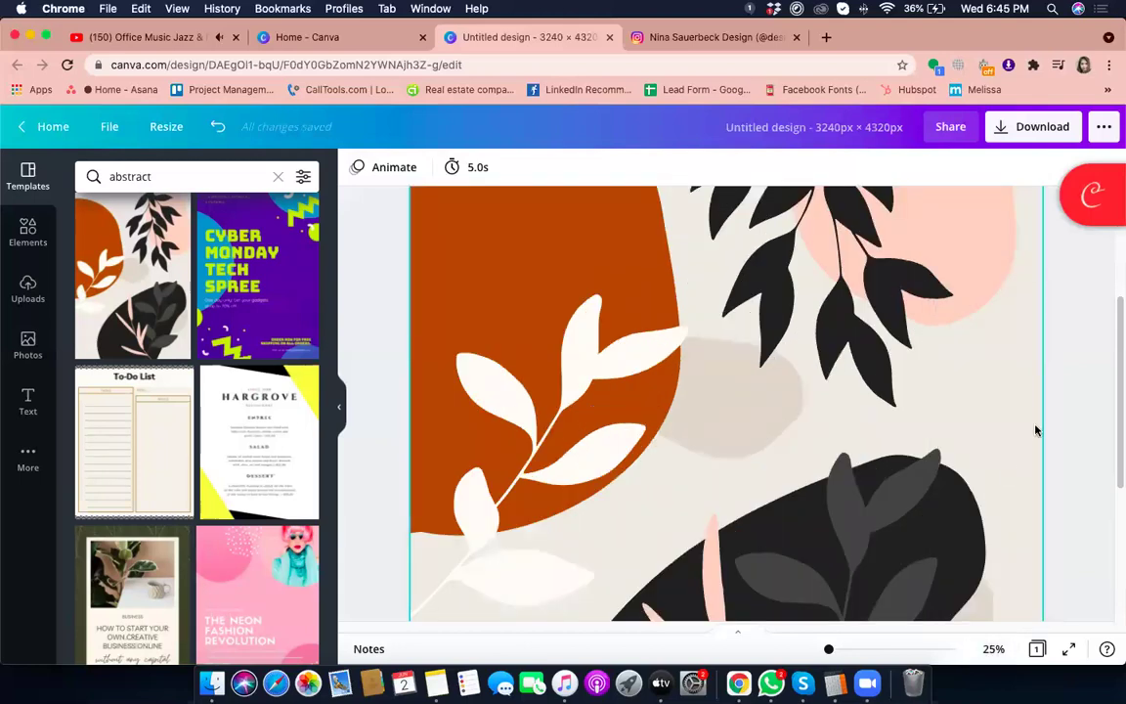
scroll(350, 405, up, 3)
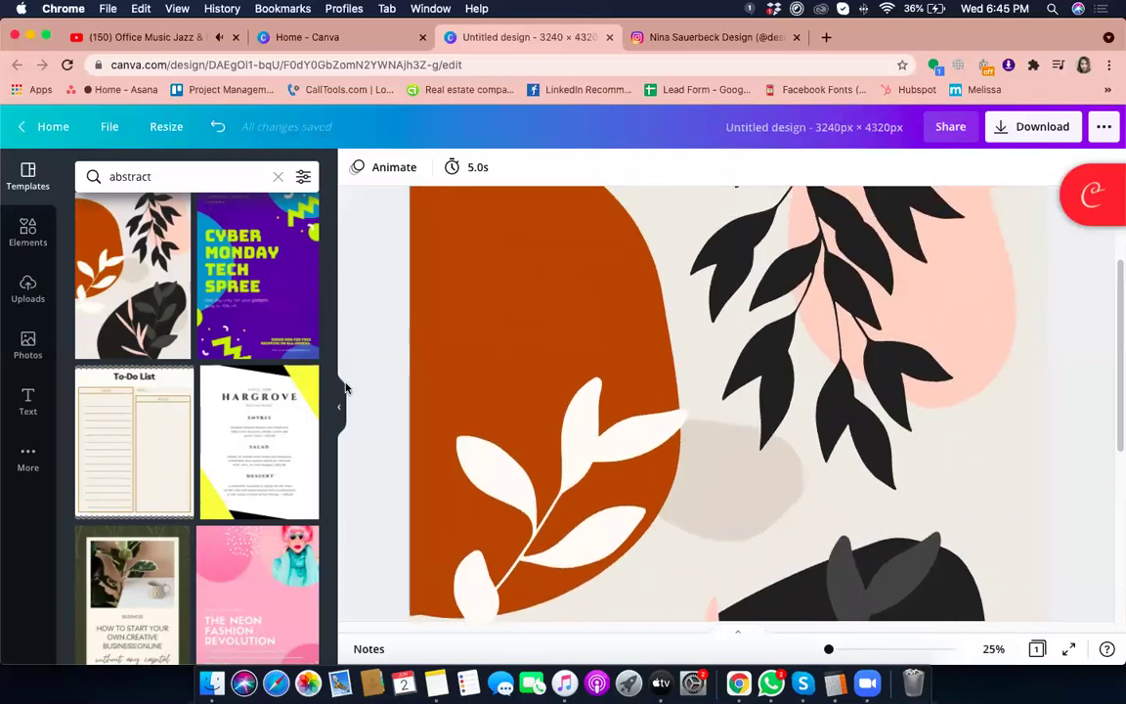
click(341, 406)
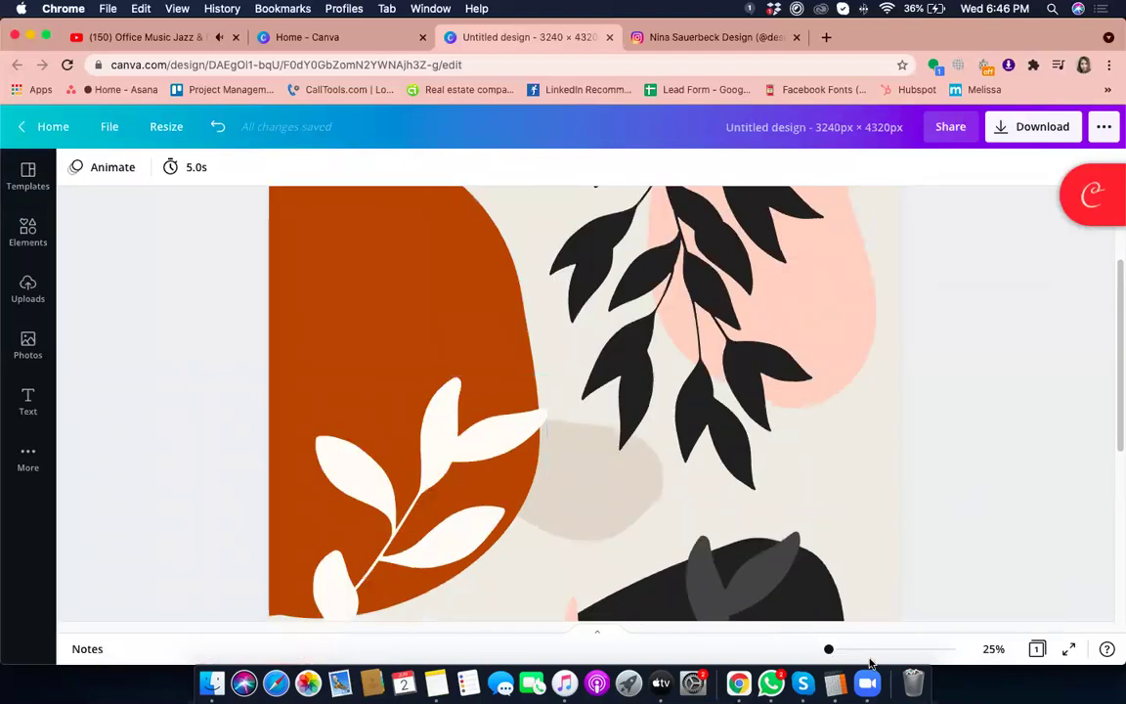
click(993, 649)
click(963, 531)
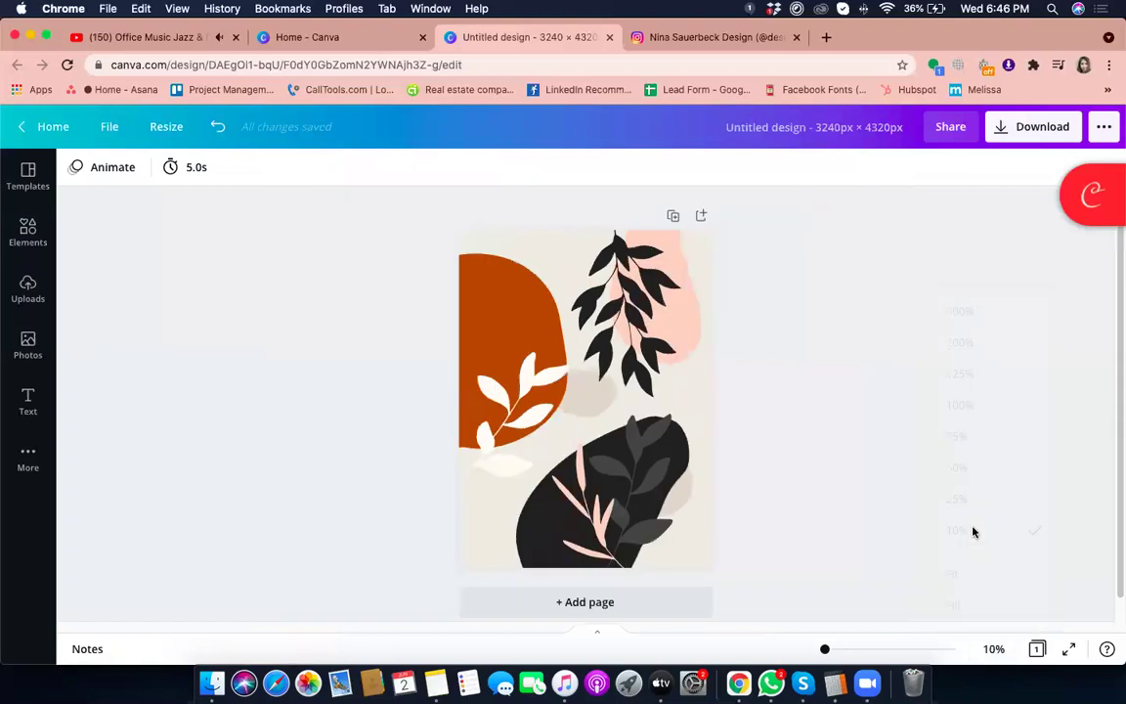
Step: Select the top-right black leaf sprig and apply the teal palette swatch
click(631, 313)
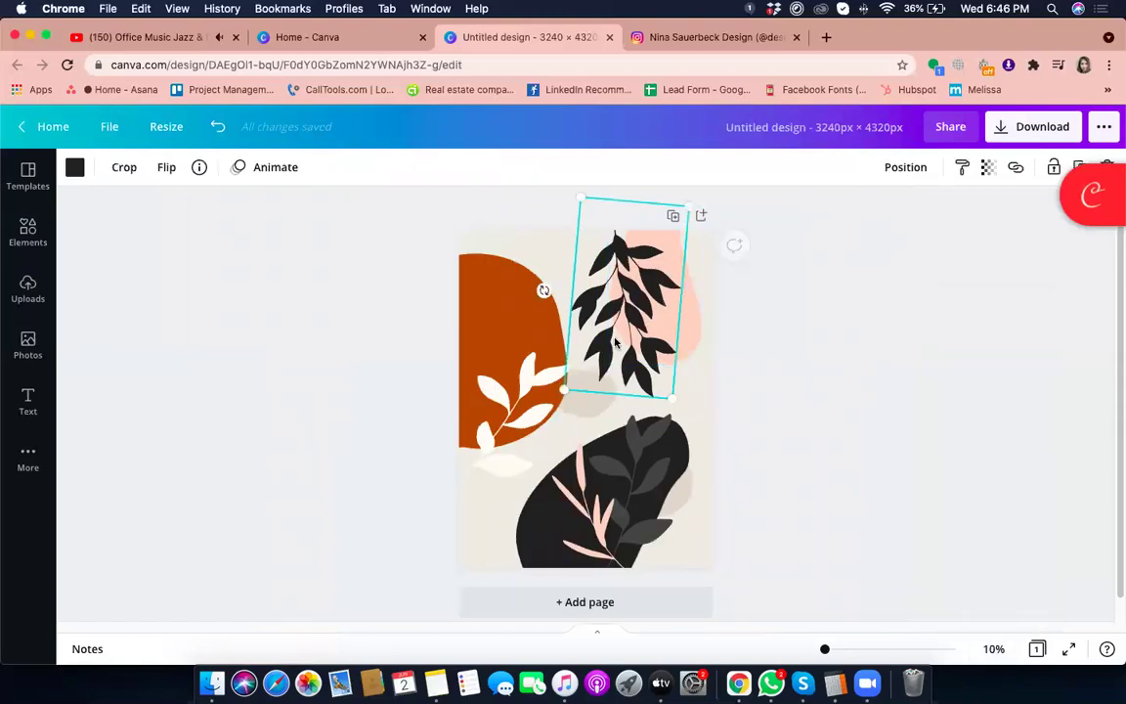
click(807, 378)
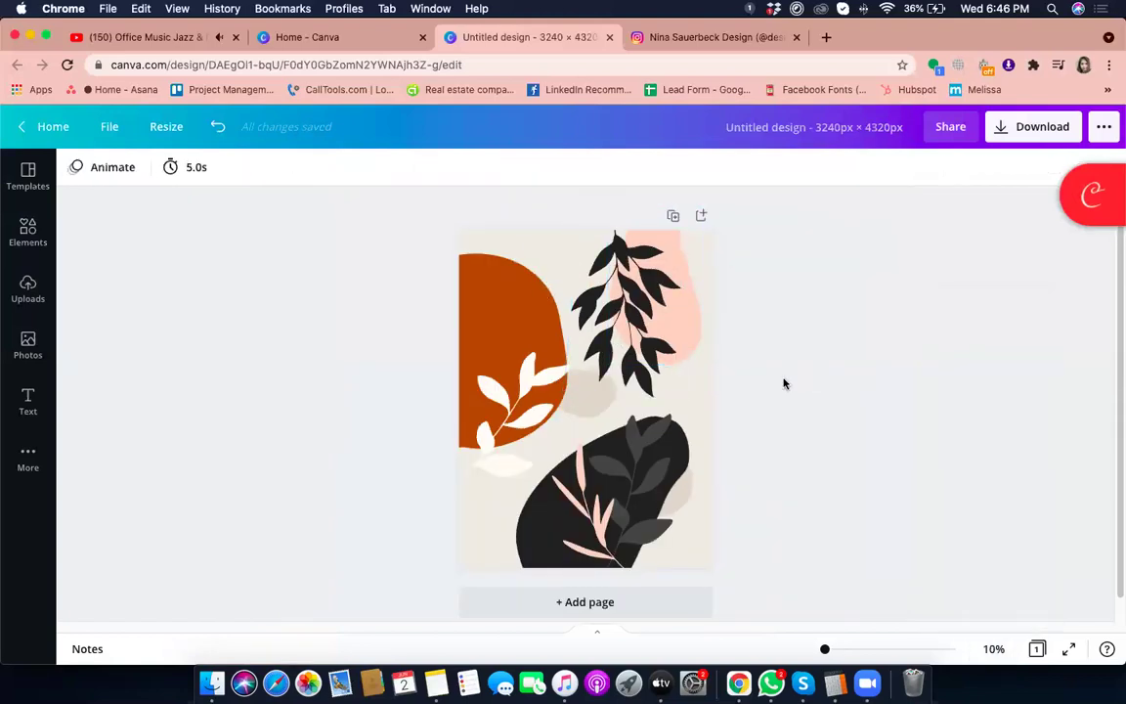
click(634, 350)
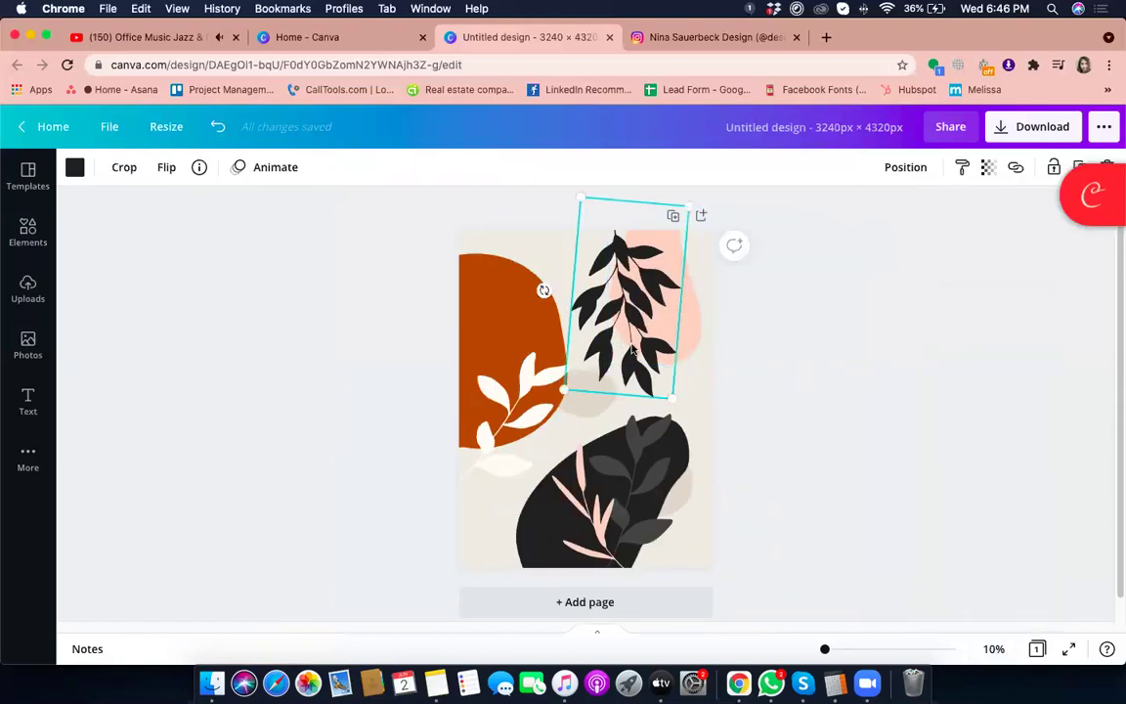
click(75, 167)
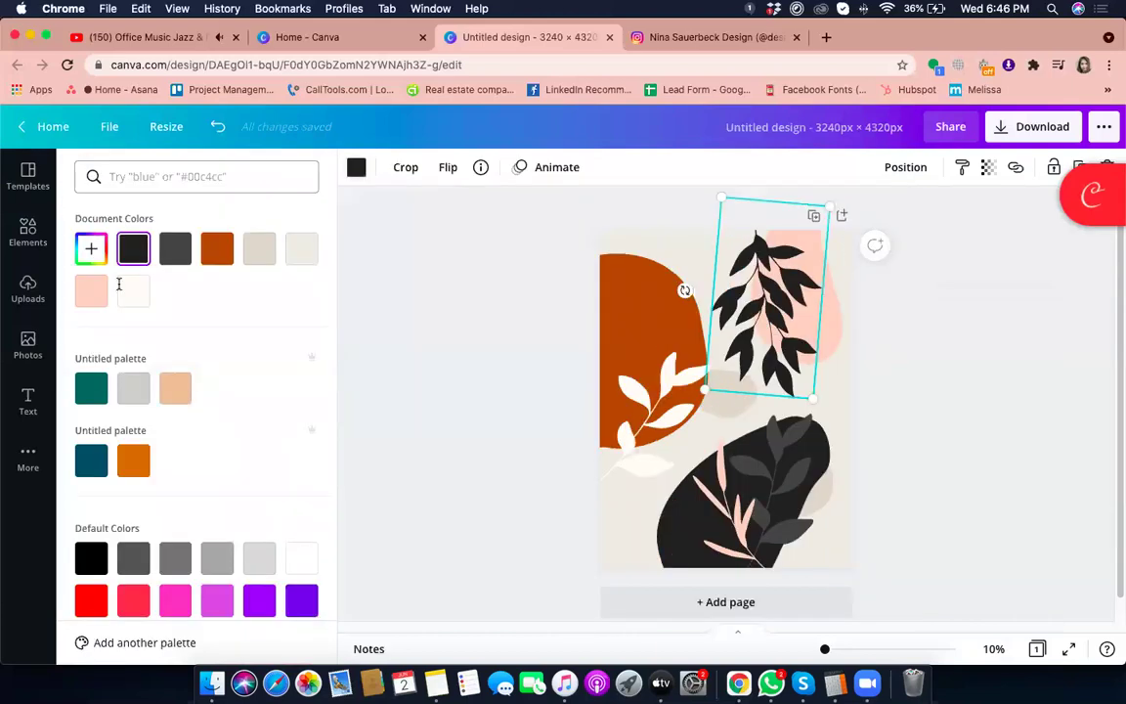
click(92, 391)
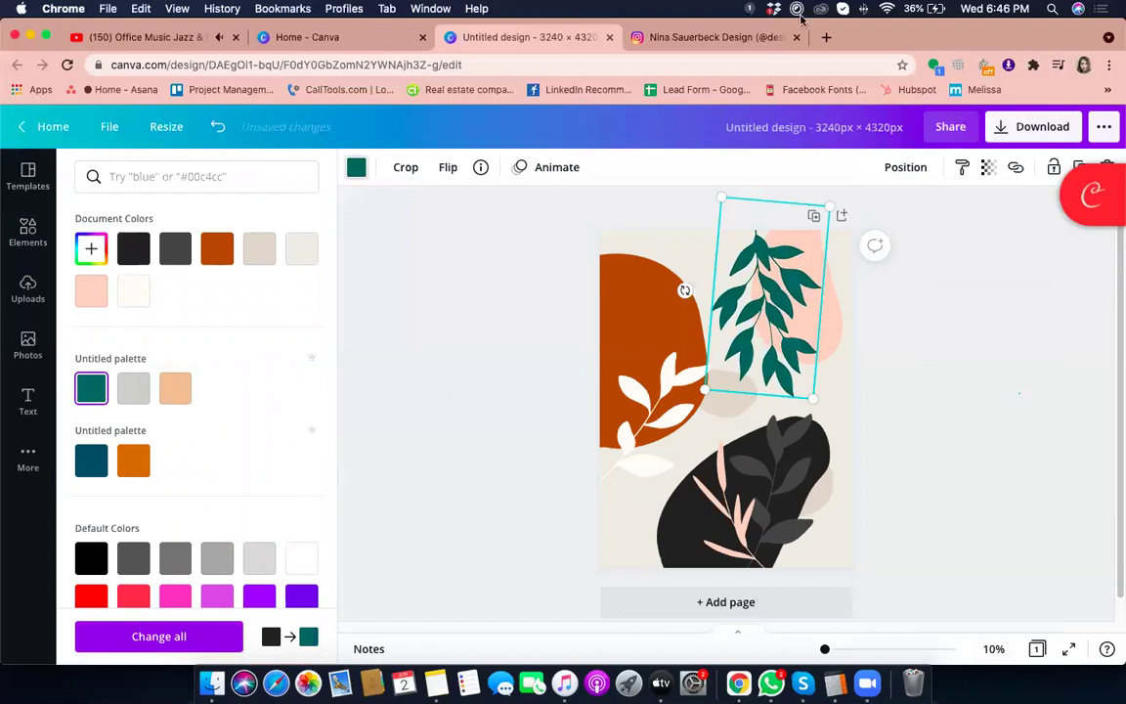
key(Escape)
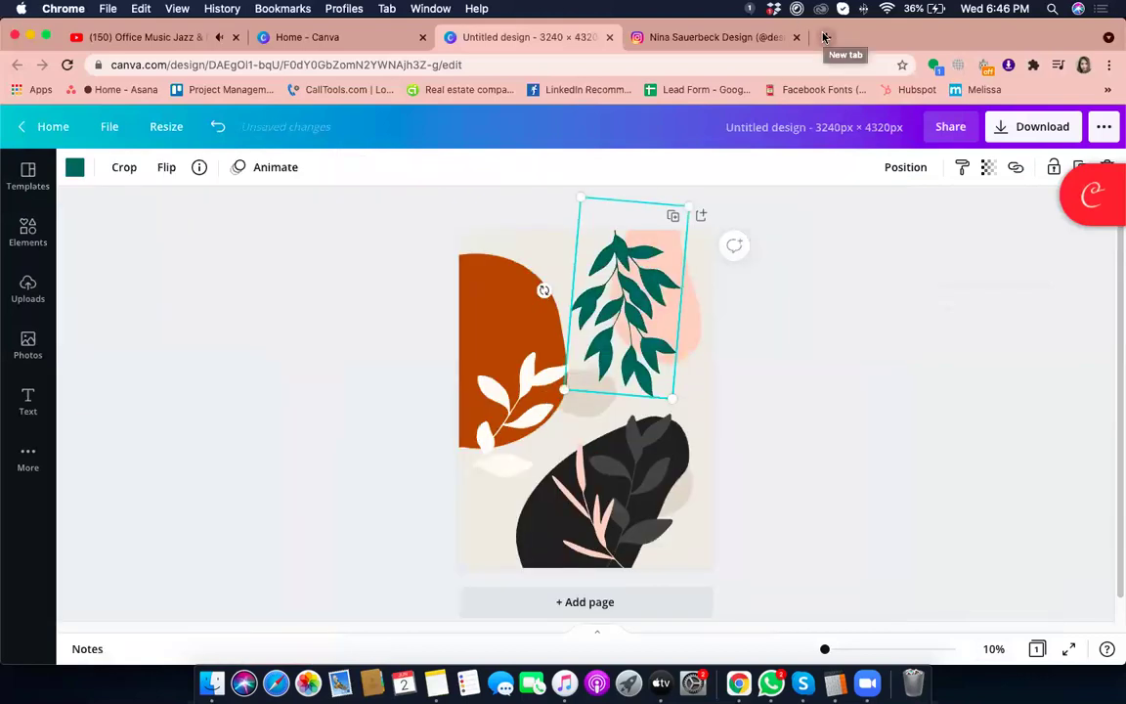
Step: Load colorhunt.co in a new Chrome tab
click(824, 37)
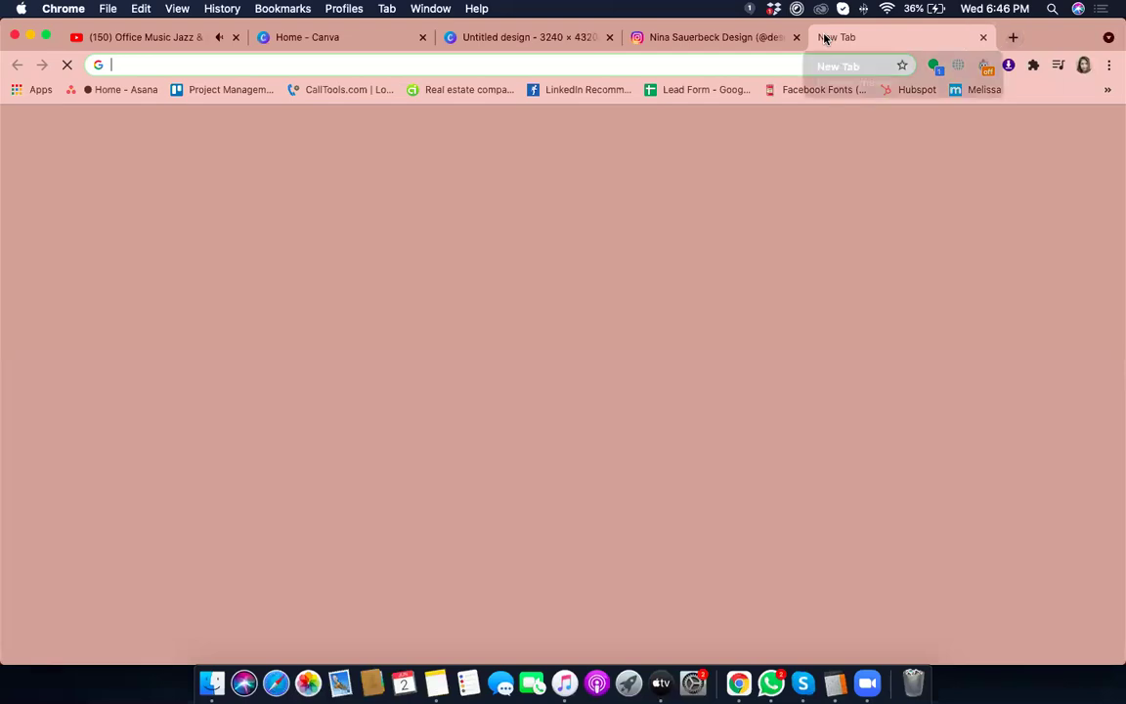
text(colorhunt)
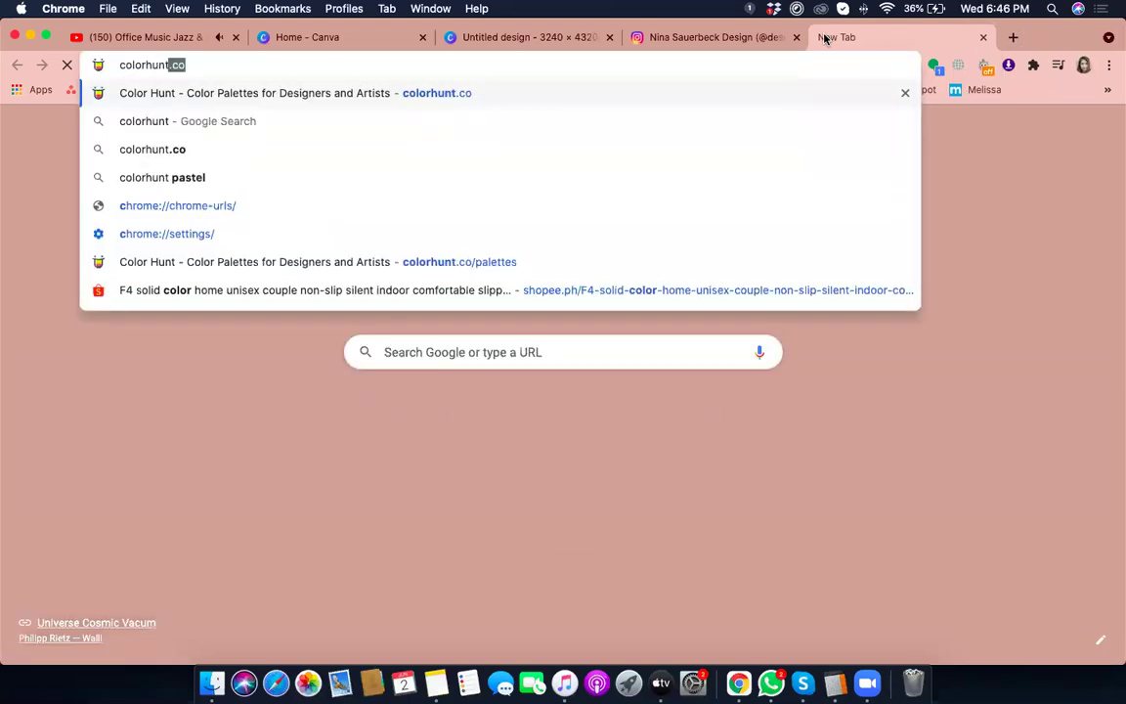
text(.com)
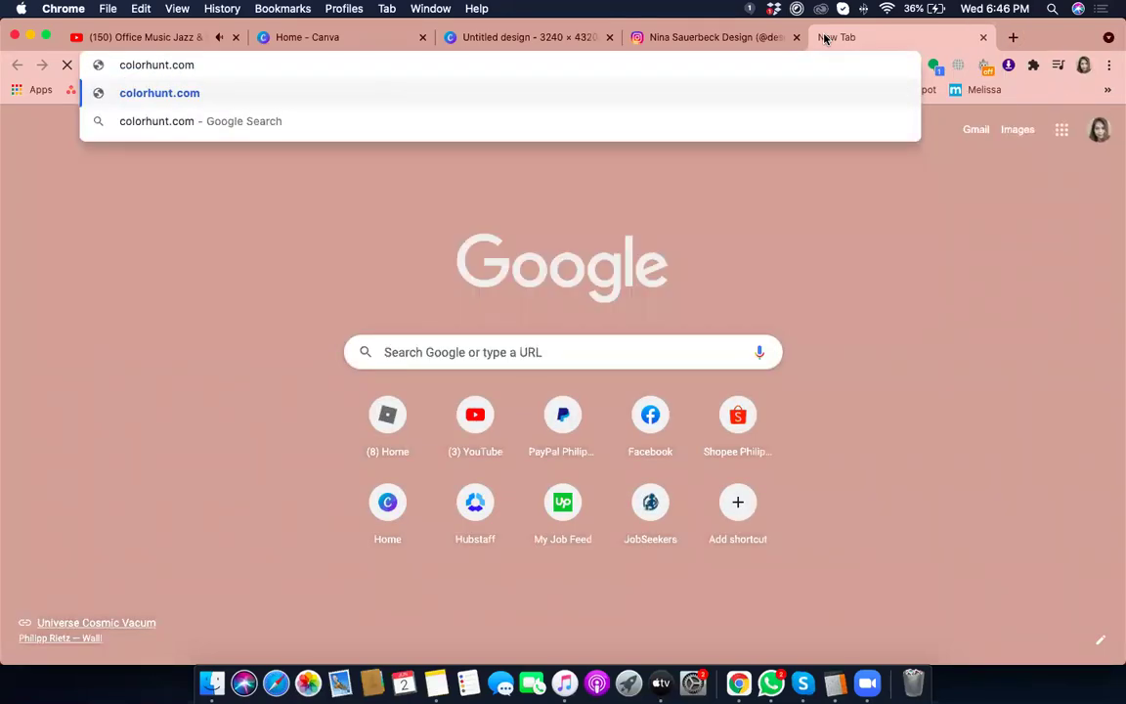
key(BackSpace)
key(Return)
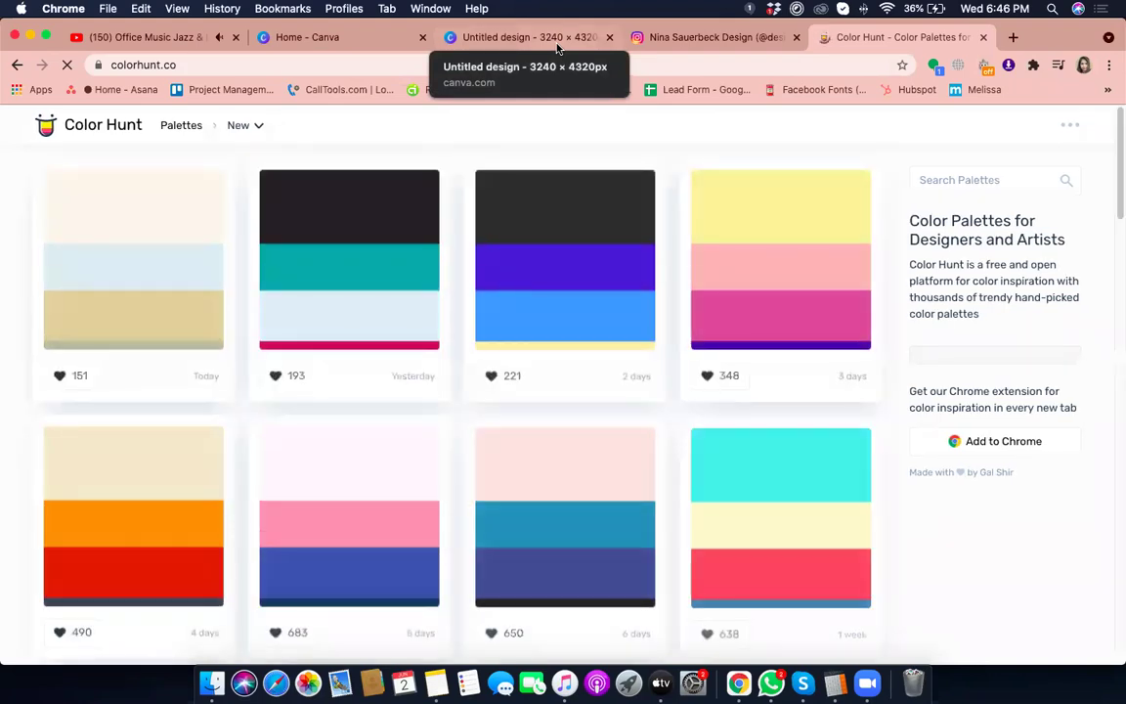
Step: Back in Canva, recolour the bottom dark leaf element dark teal
click(558, 44)
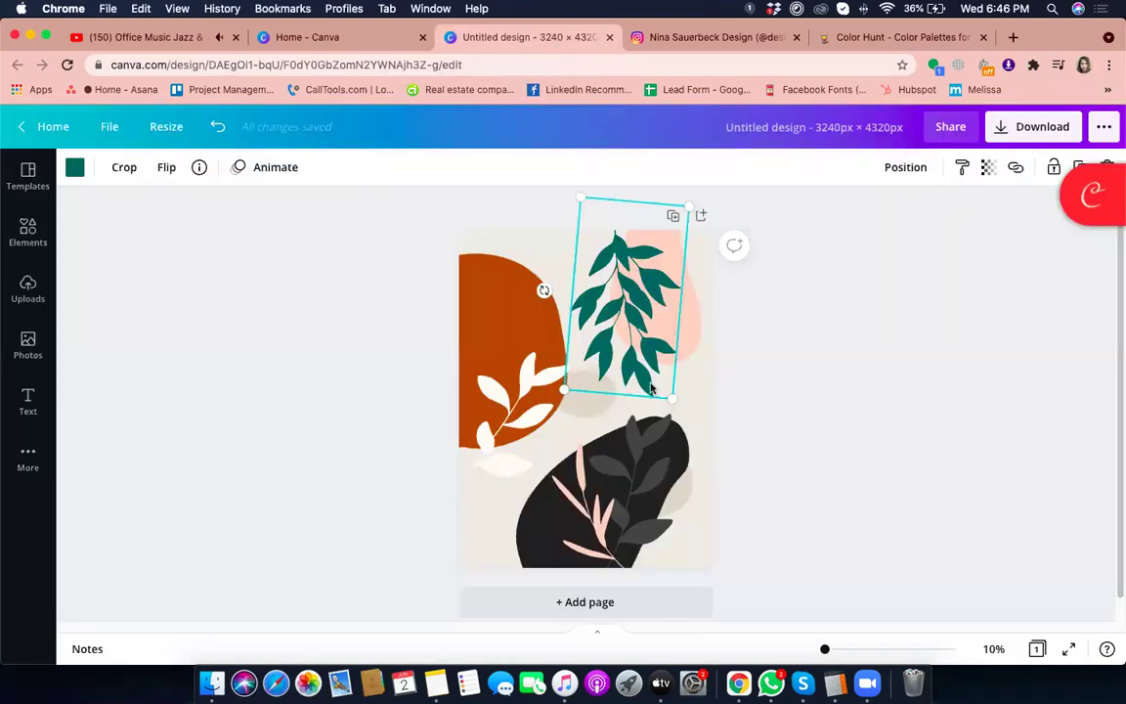
click(819, 402)
click(640, 475)
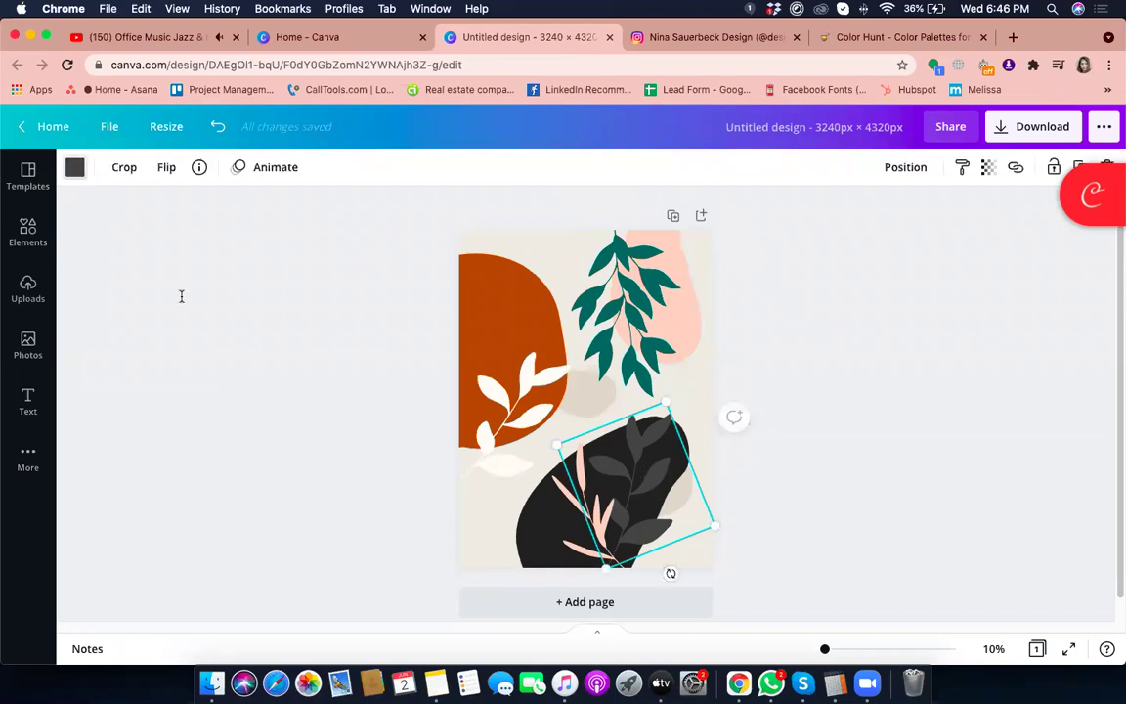
click(75, 169)
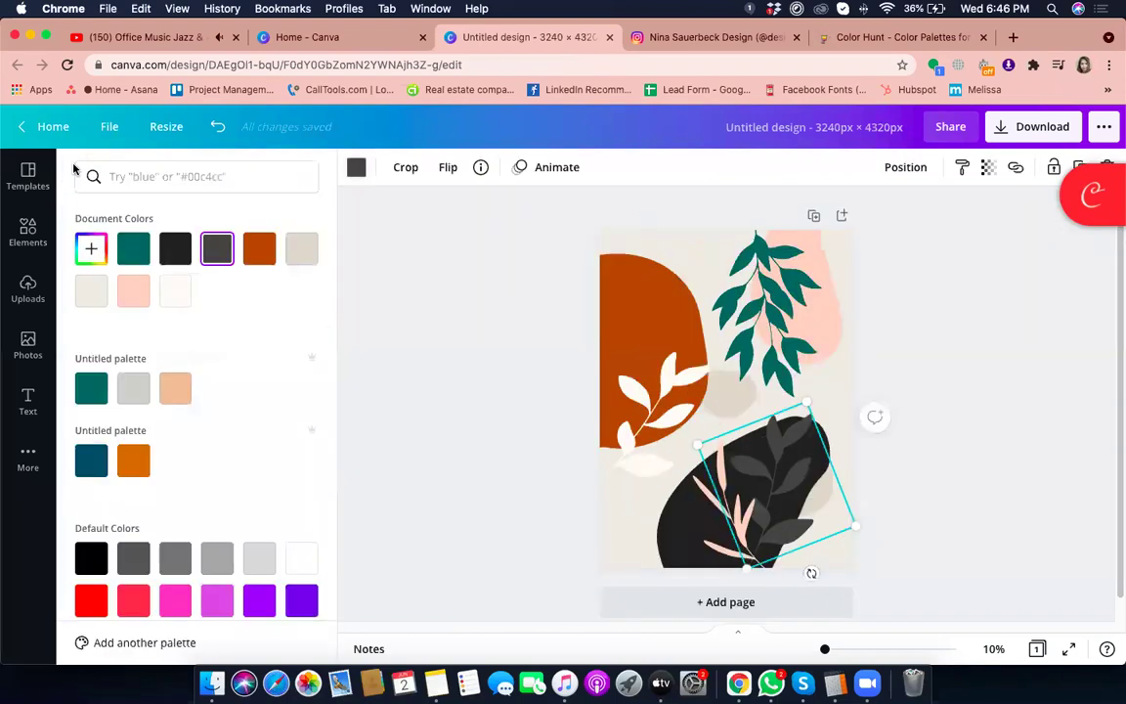
click(92, 463)
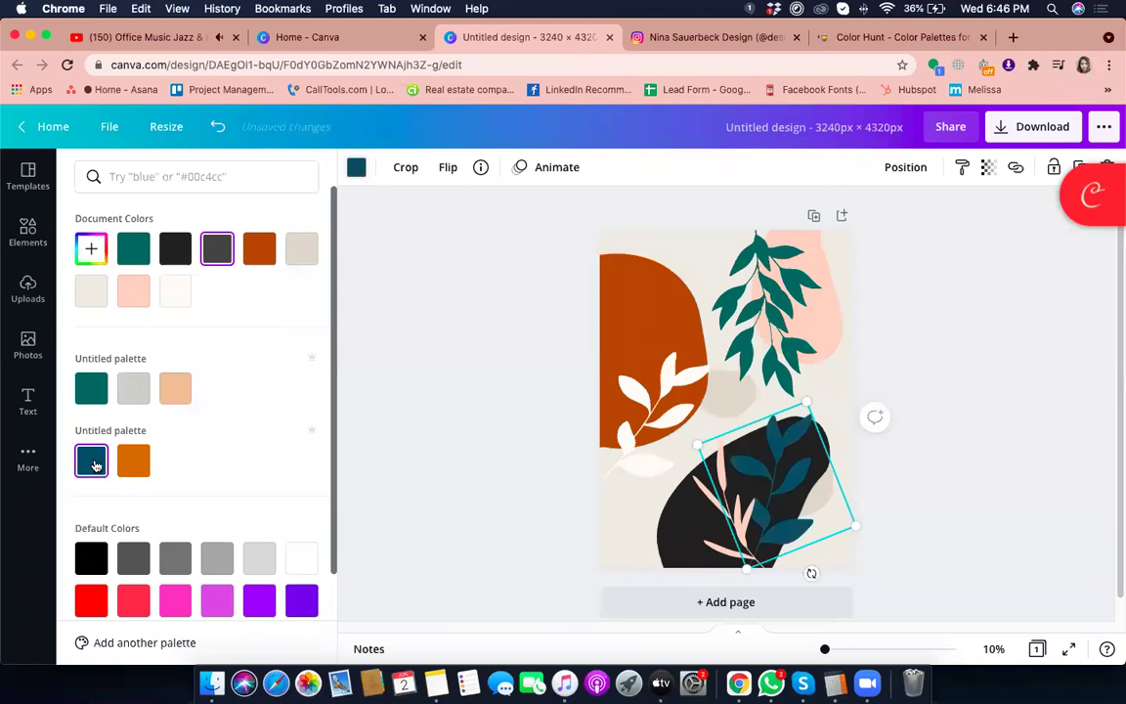
Step: Turn the black blob a soft grey, #625E5E
click(677, 531)
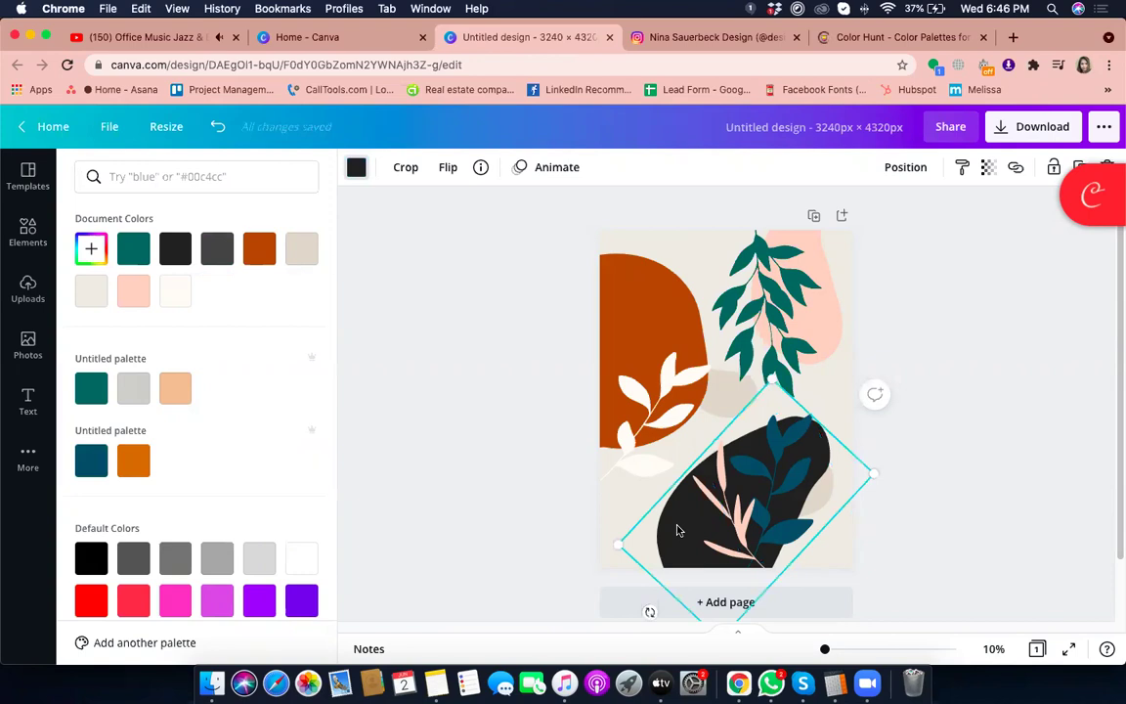
click(92, 250)
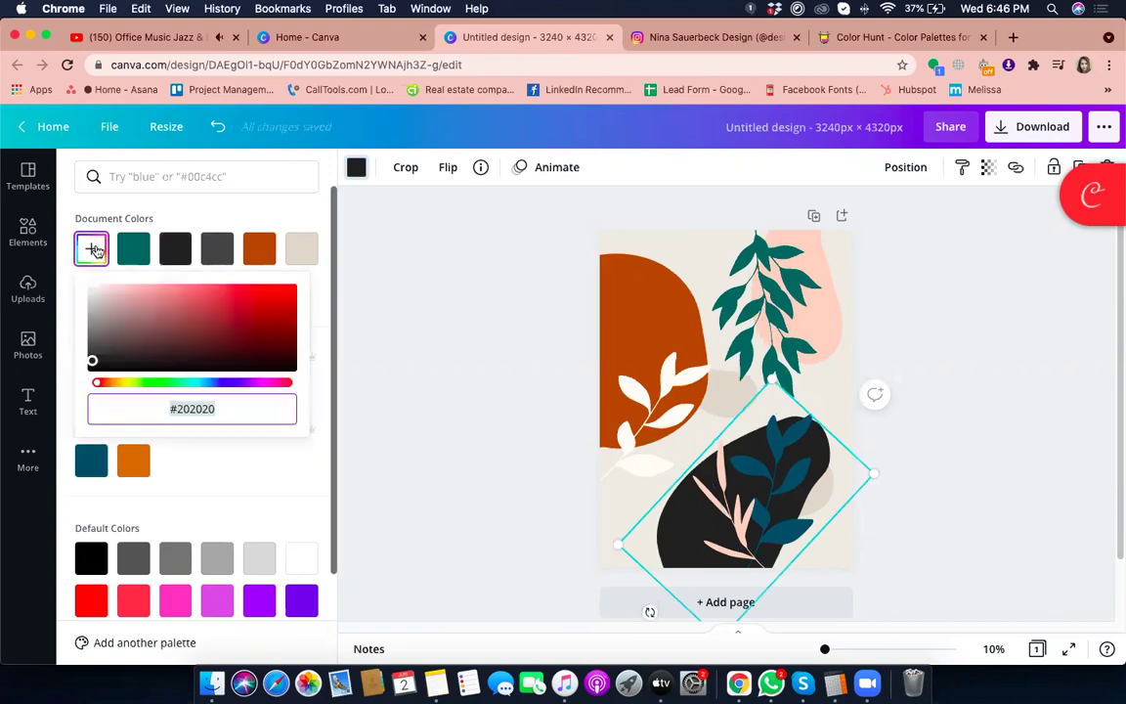
click(99, 343)
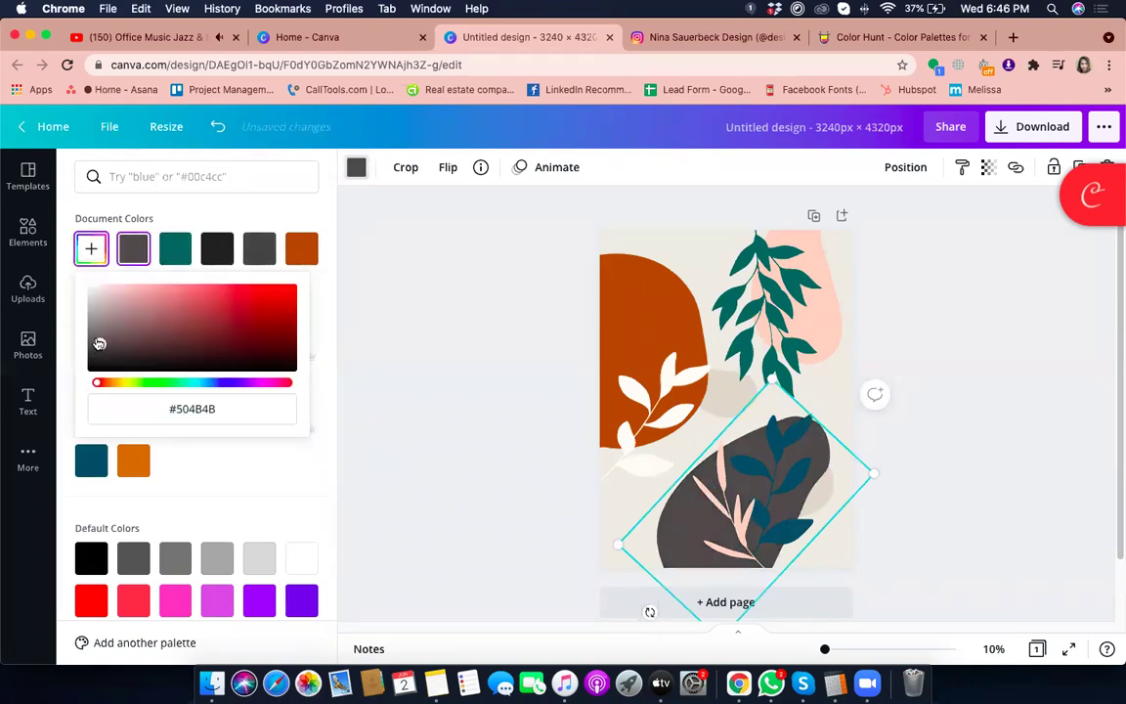
drag(99, 343, 95, 340)
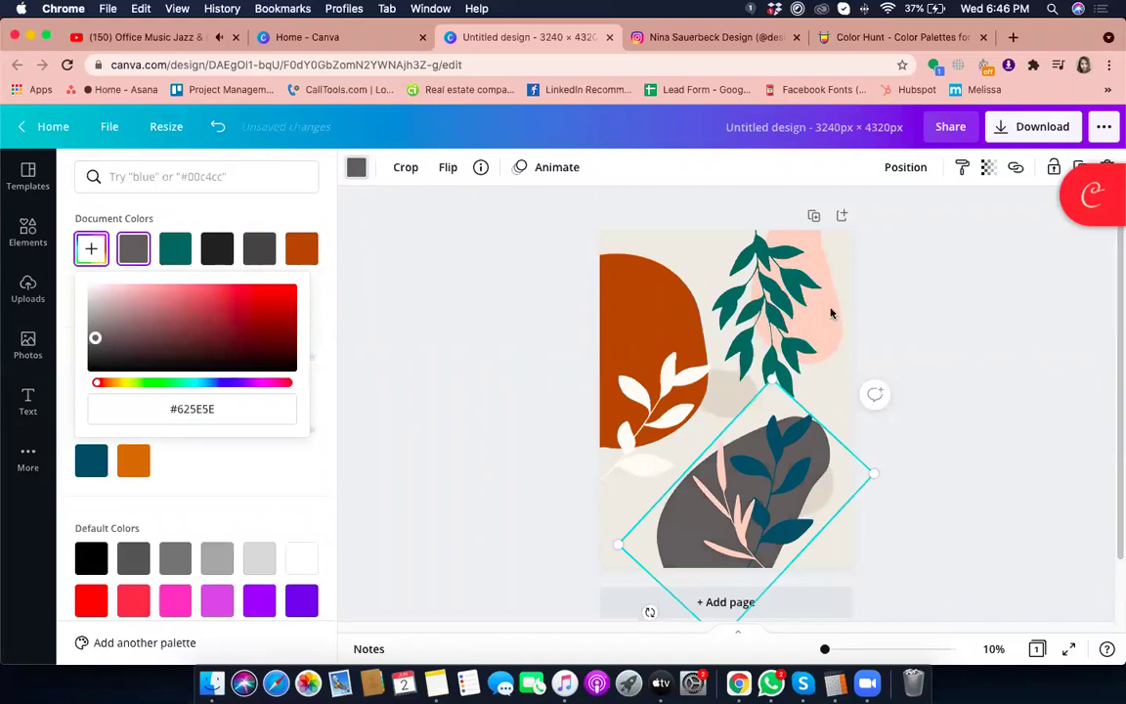
Step: Change the orange half-circle shape to a lighter orange, #CB6819
click(826, 313)
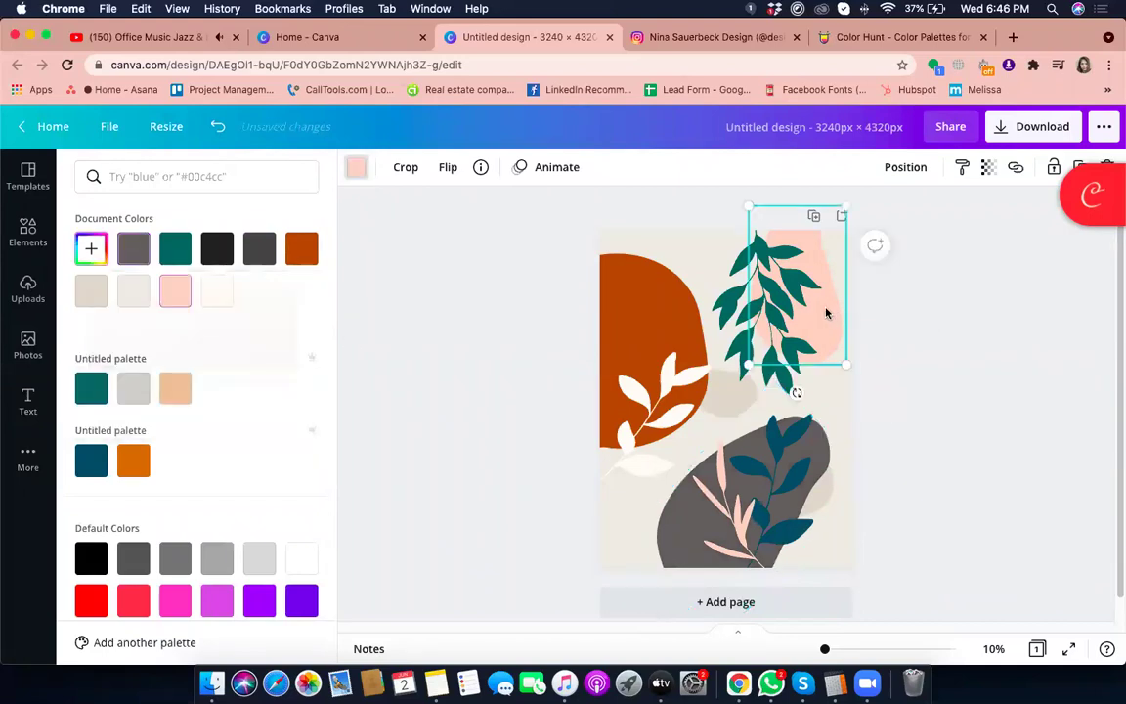
click(647, 317)
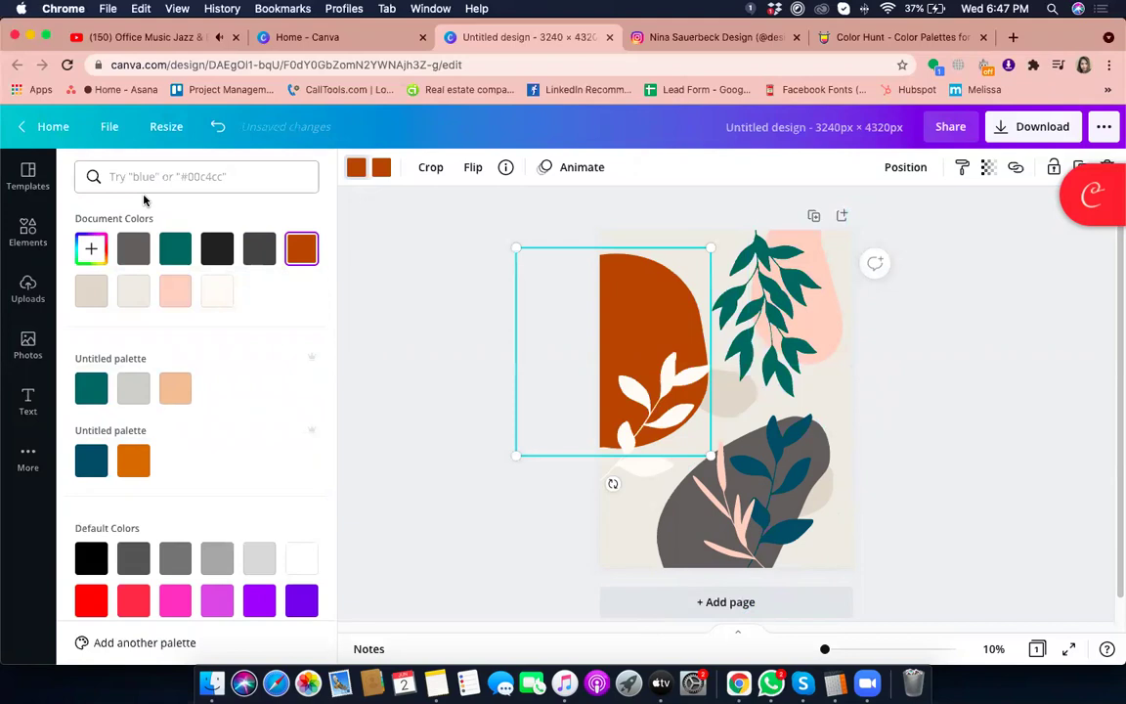
click(91, 248)
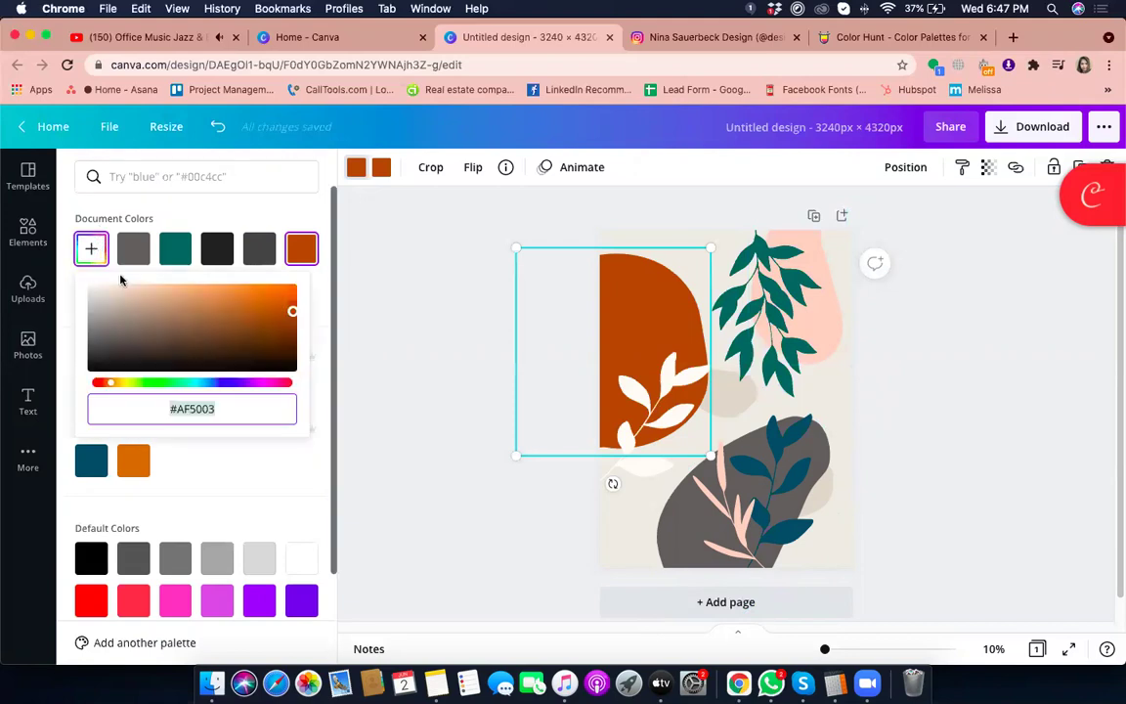
click(270, 303)
click(969, 382)
click(982, 384)
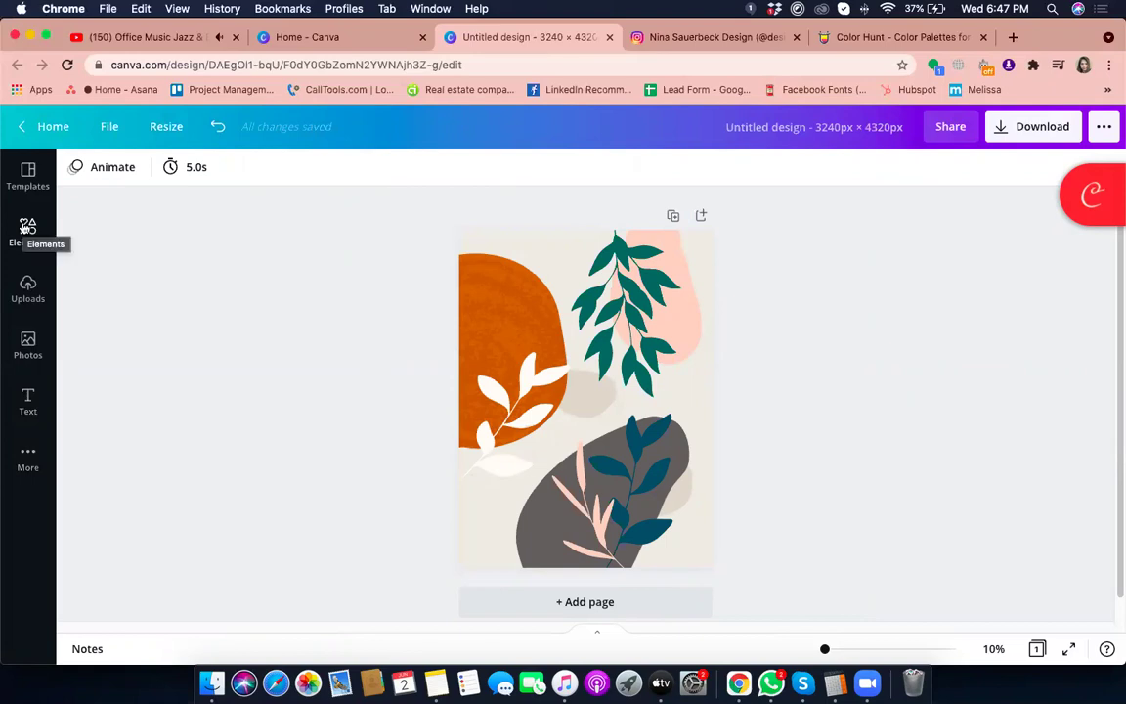
Step: Search Canva's elements library for 'grids' and filter the results to Graphics
click(26, 228)
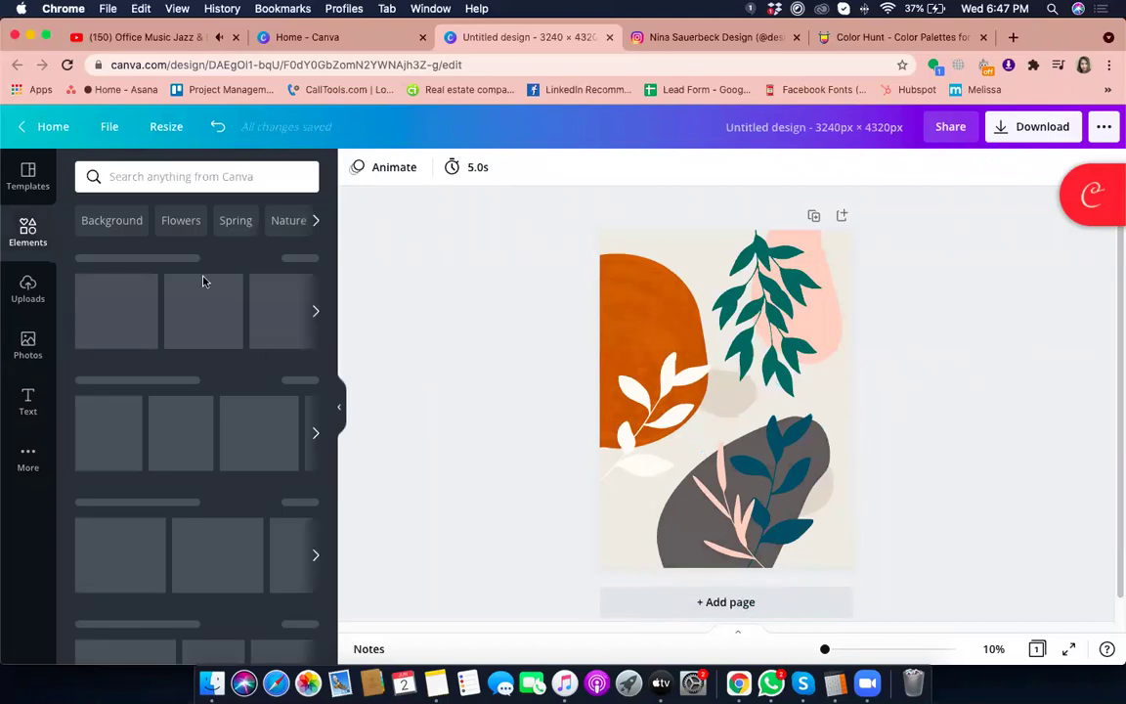
click(183, 176)
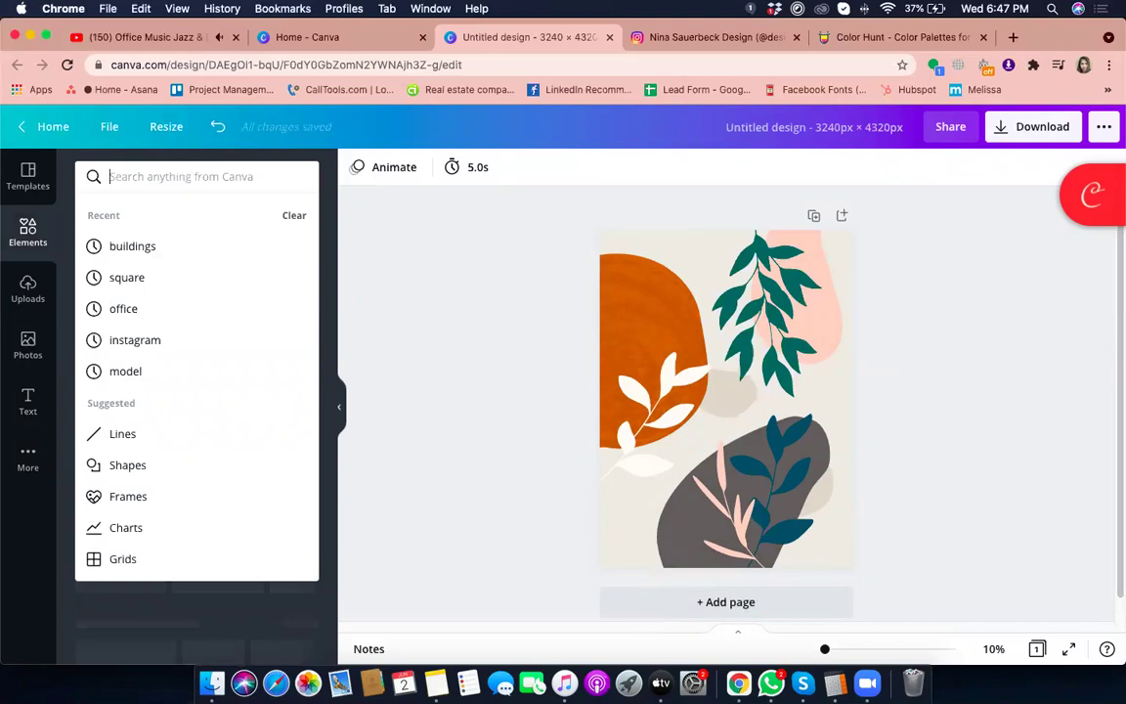
text(grid)
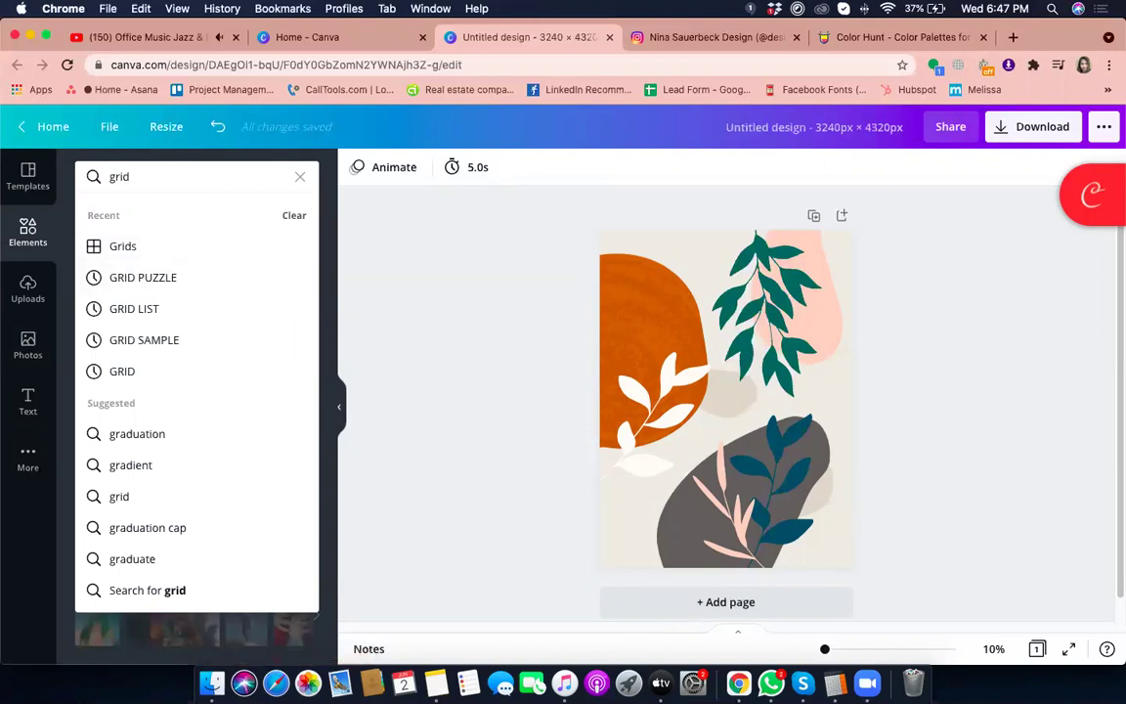
text(s)
key(Return)
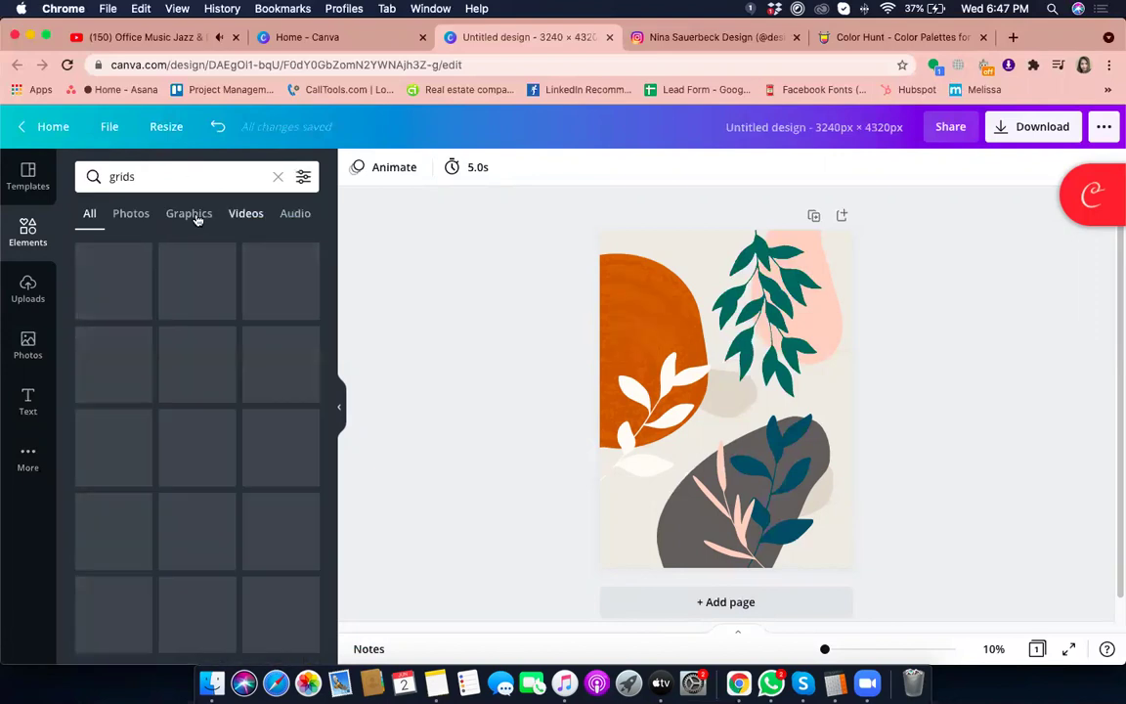
click(191, 215)
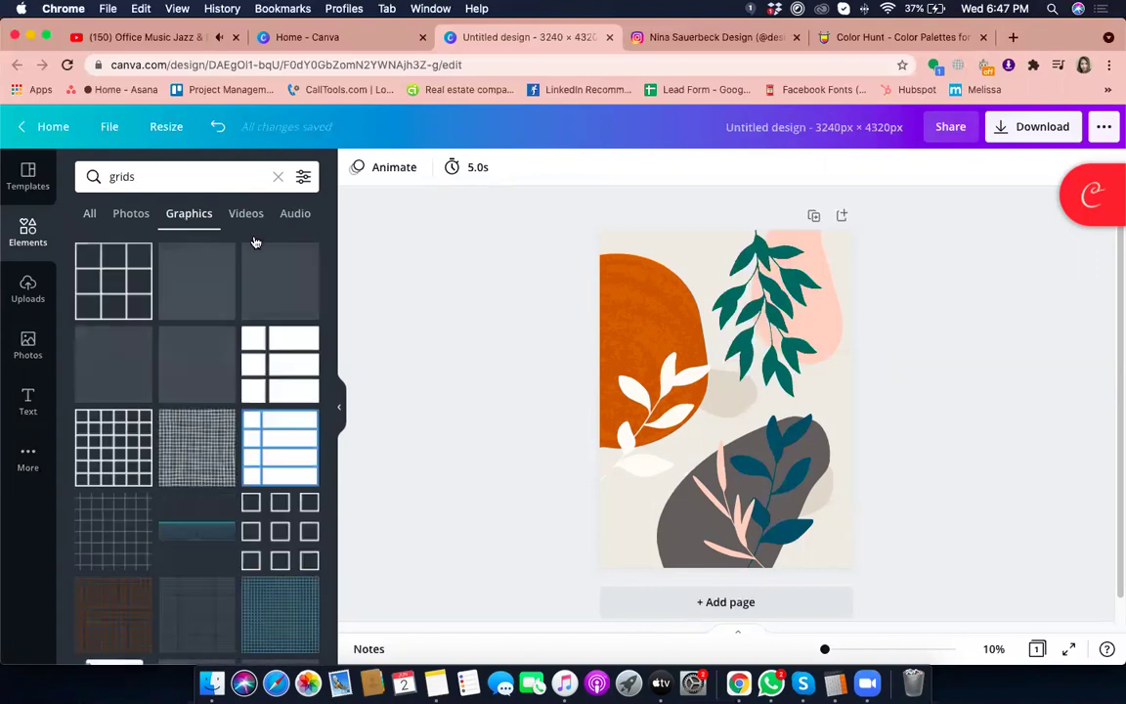
Step: Add the plain grid graphic and move it to the page's top-left corner
click(200, 362)
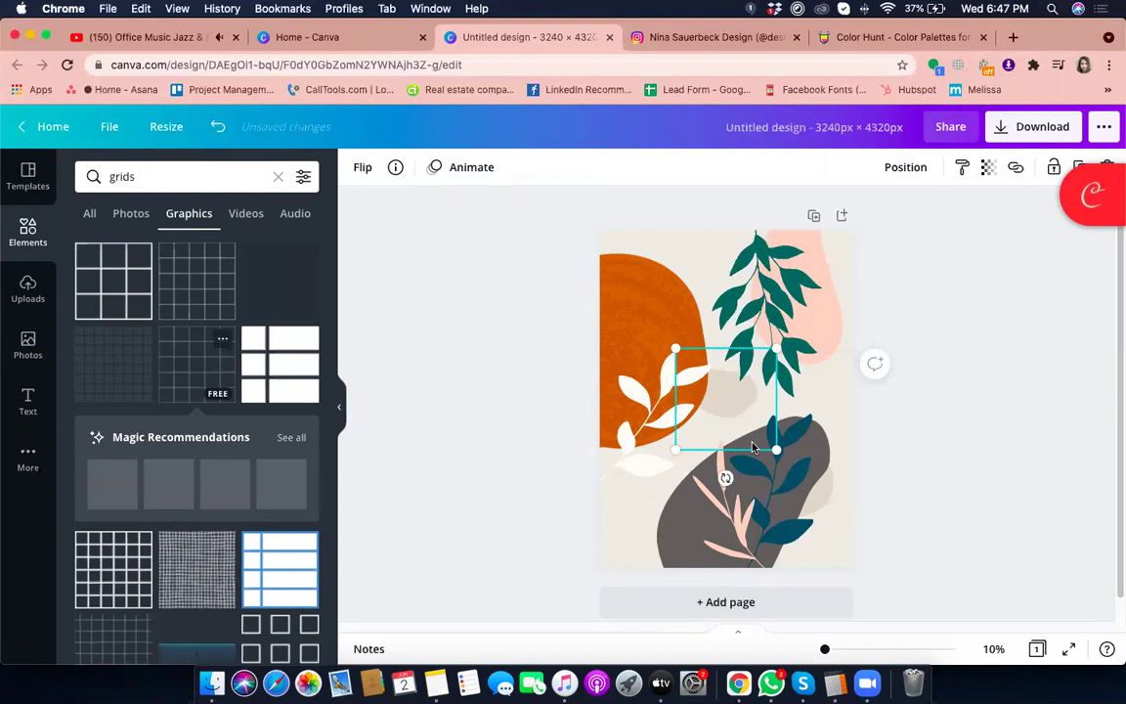
key(Escape)
click(715, 381)
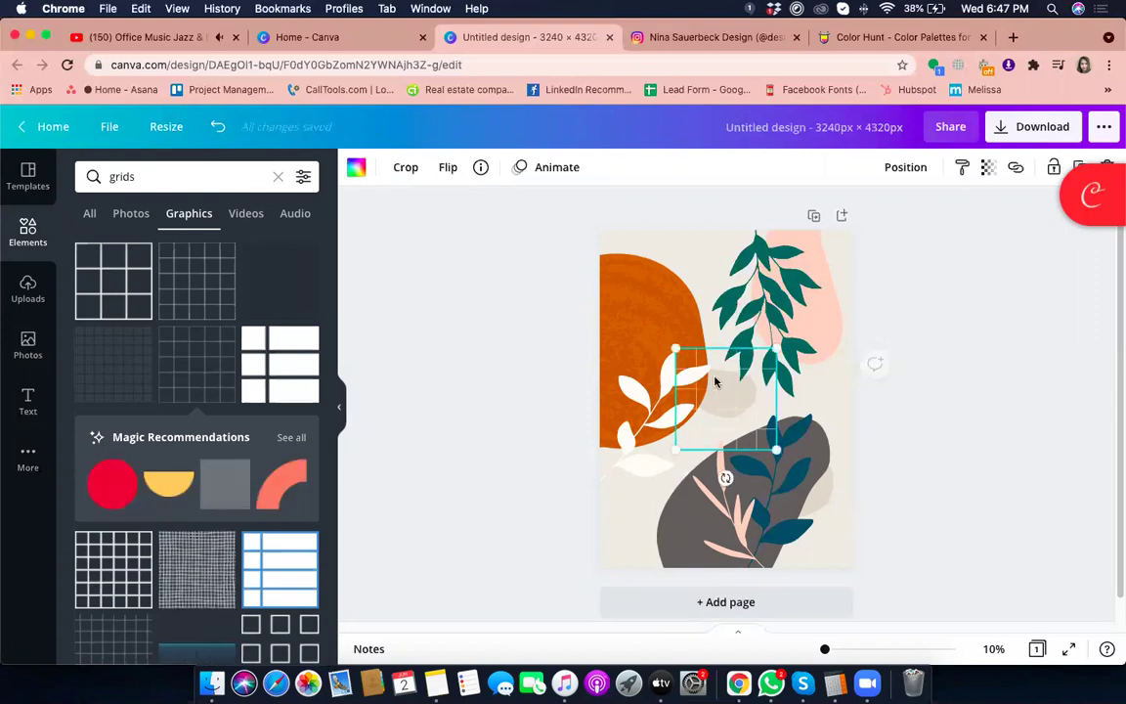
drag(695, 354, 655, 277)
Step: Make the grid lines grey and enlarge the grid to about 5,396 × 5,396 px
click(355, 169)
click(133, 291)
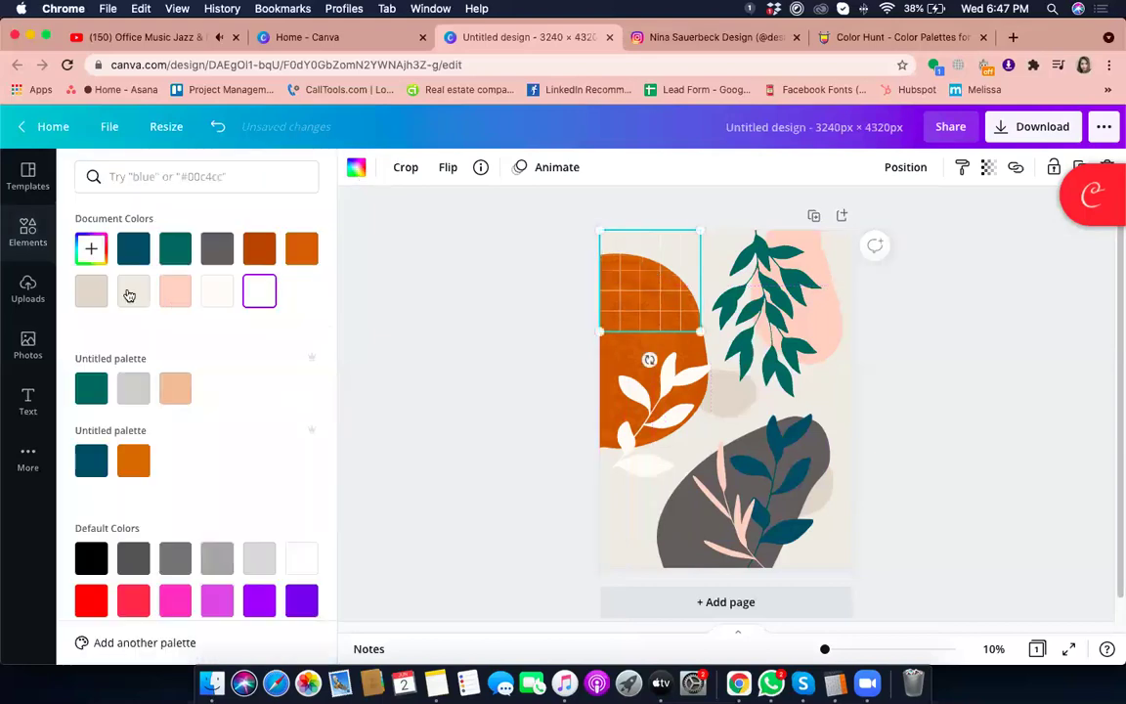
click(215, 258)
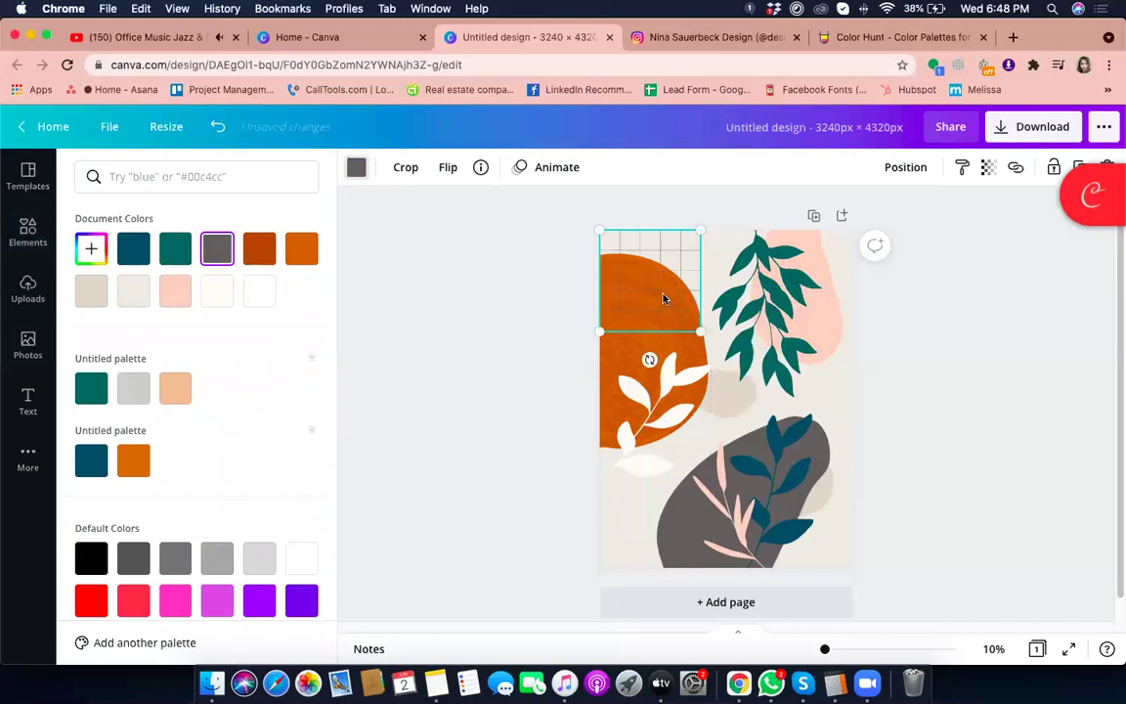
drag(663, 296, 664, 294)
drag(742, 377, 1096, 460)
click(968, 325)
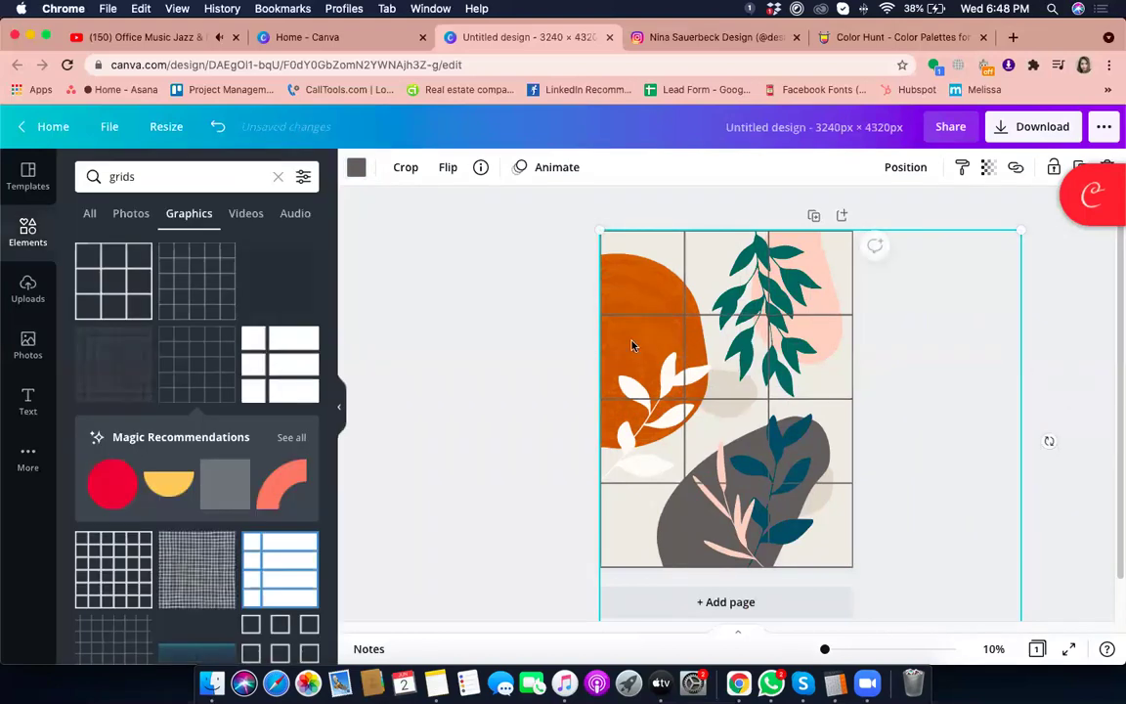
click(519, 336)
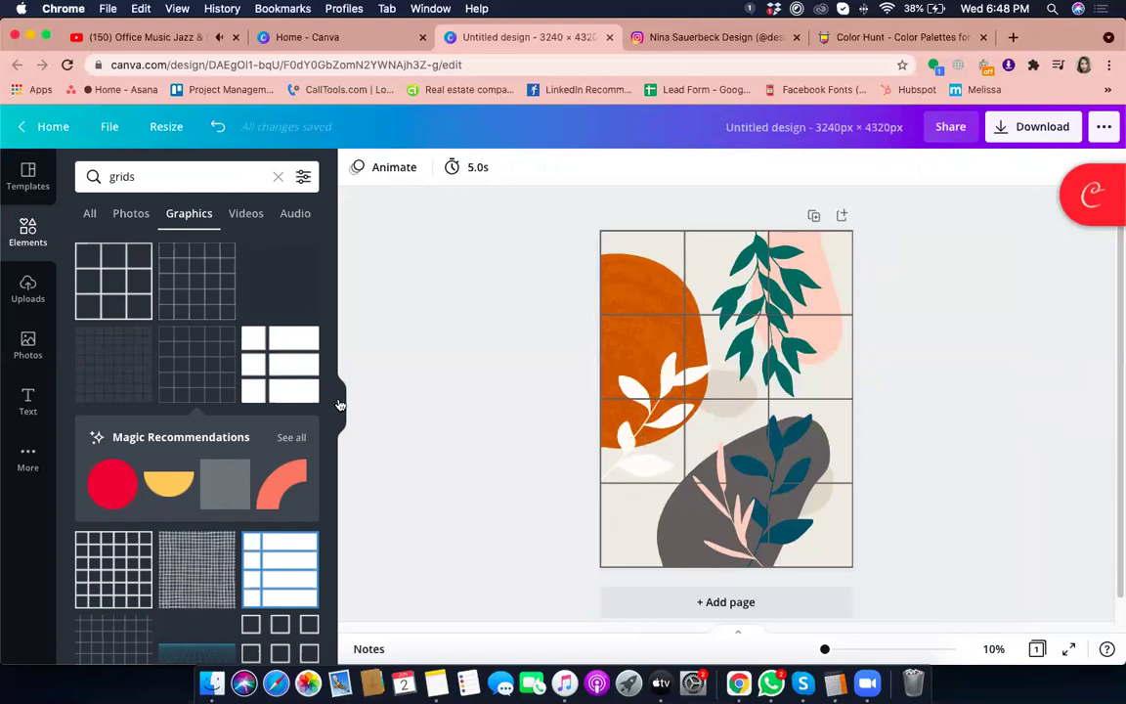
Step: Search the elements library for 'frames' and browse the circle, torn-edge and device-mockup results
click(29, 232)
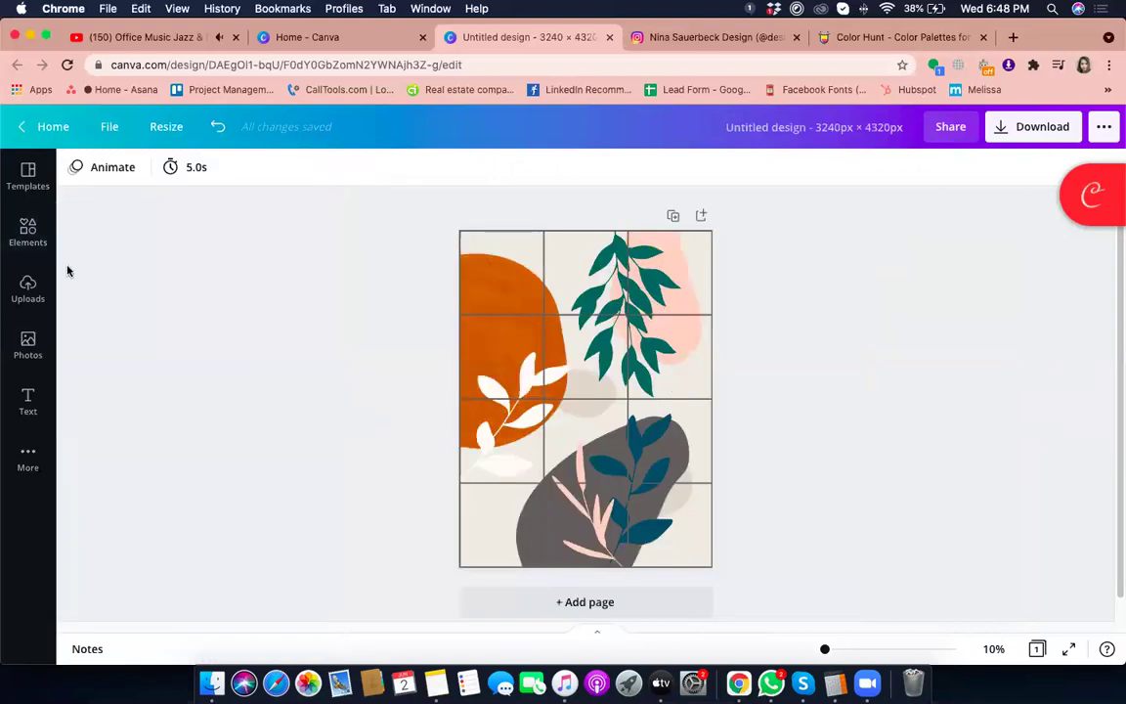
click(29, 233)
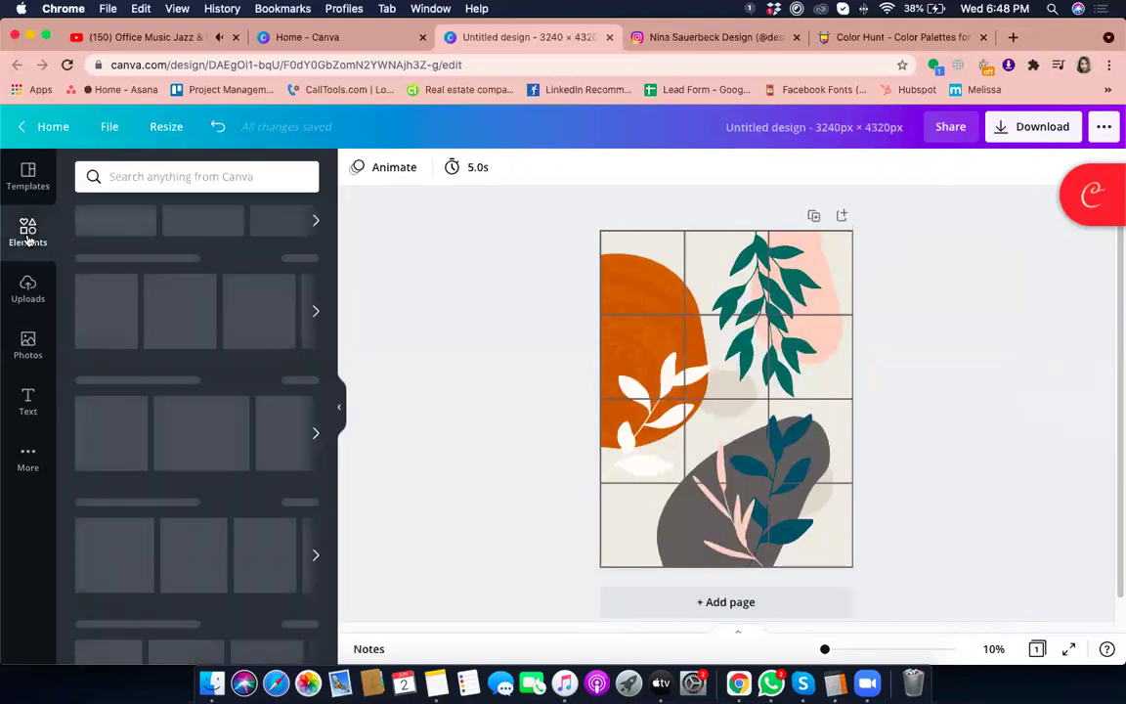
click(151, 174)
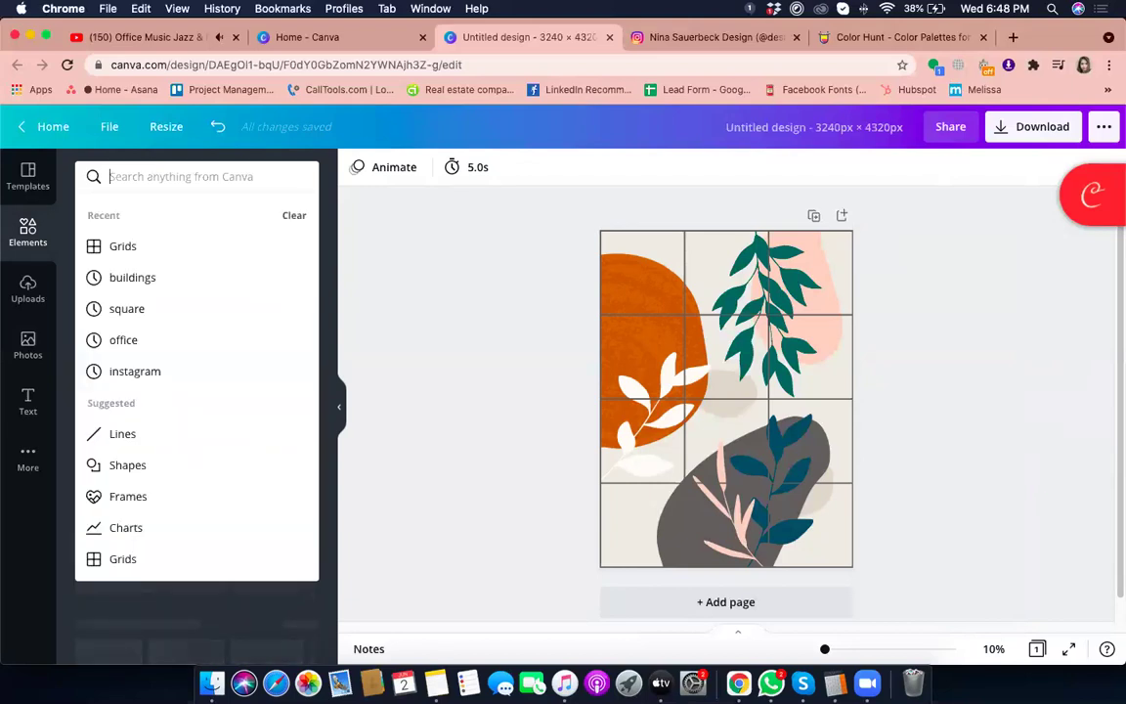
text(frames)
key(Return)
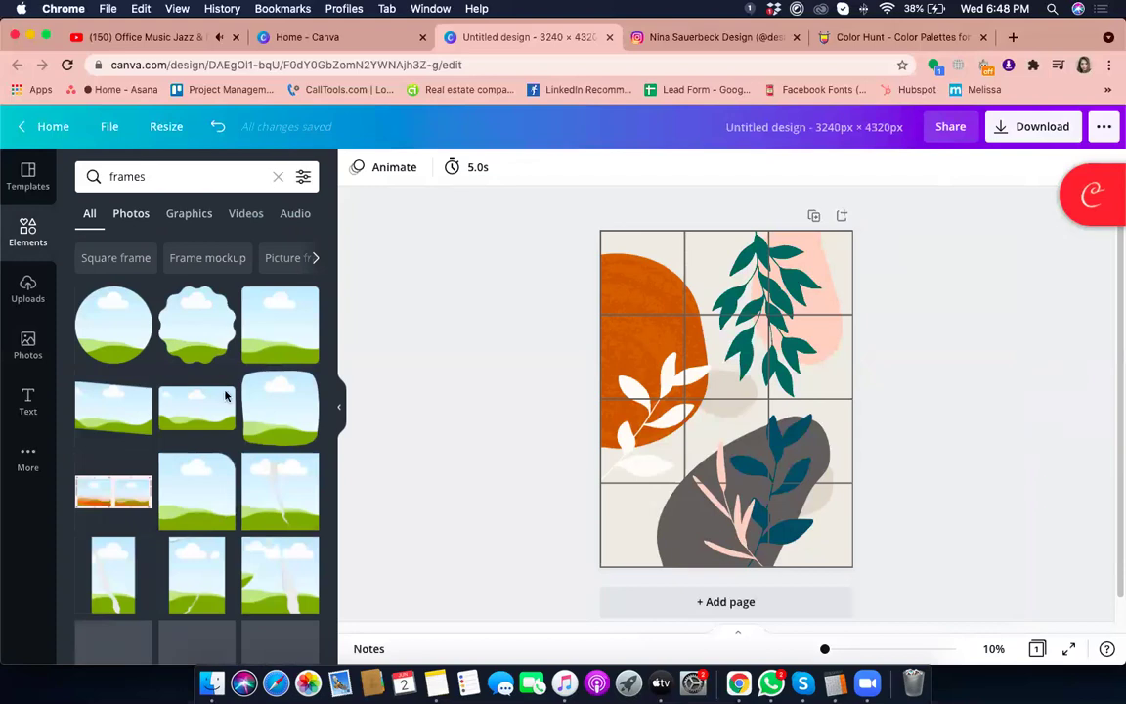
scroll(227, 418, down, 10)
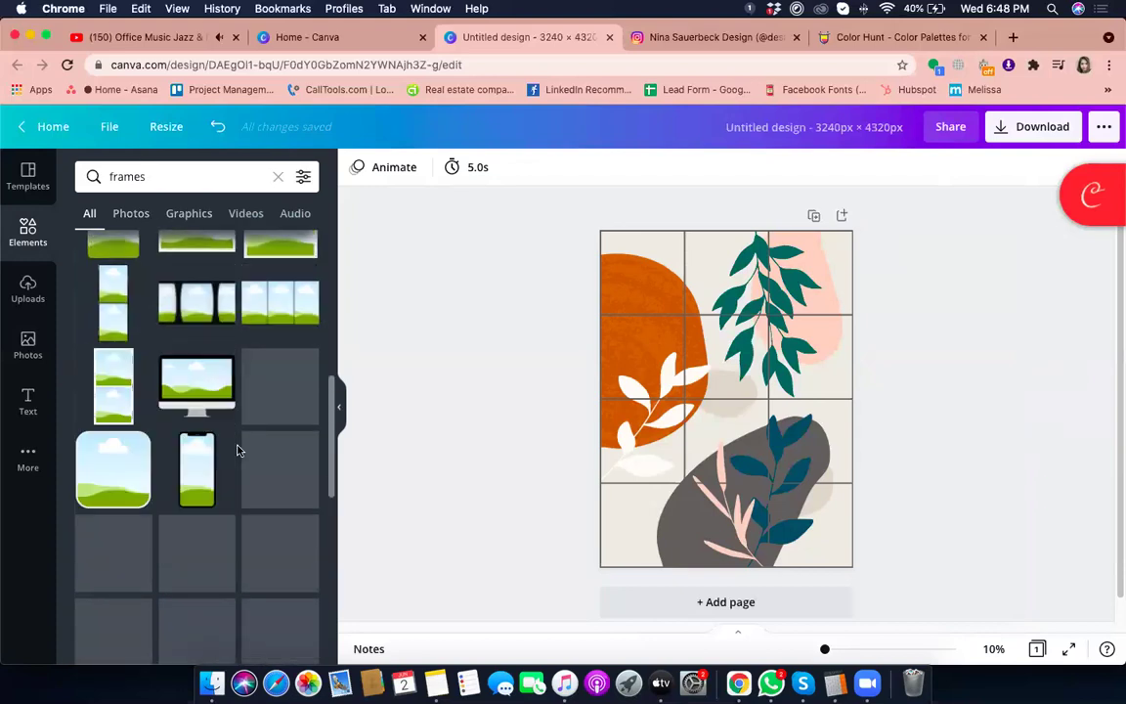
scroll(238, 450, up, 3)
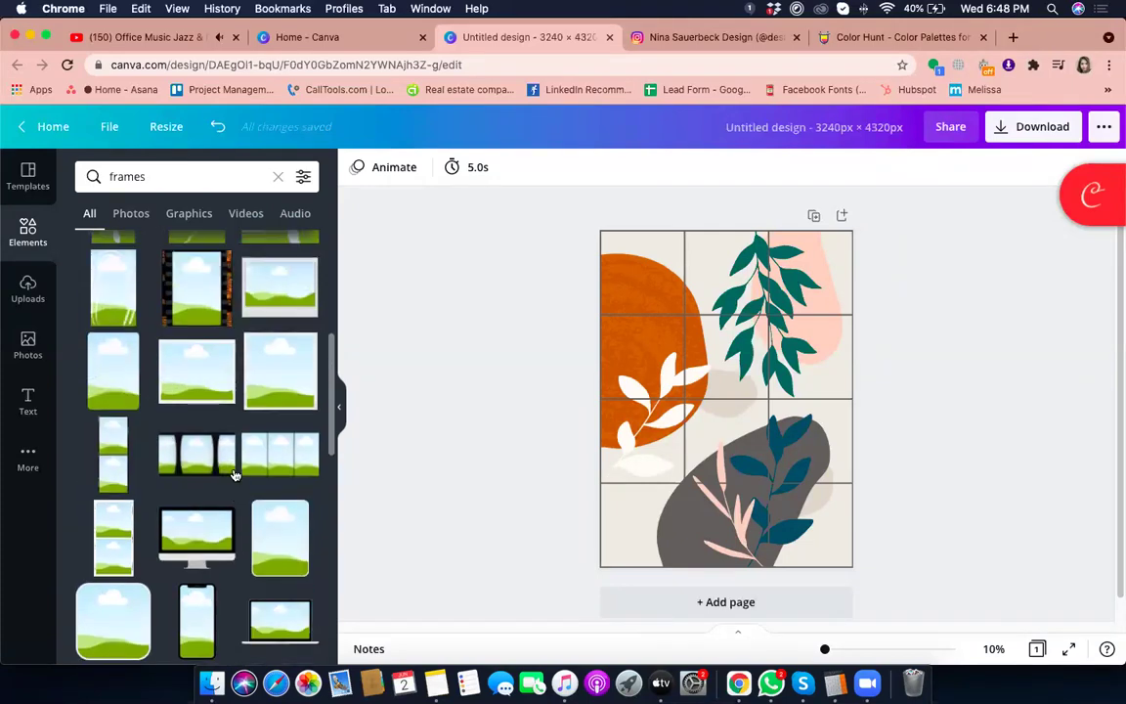
scroll(234, 475, up, 1)
scroll(235, 476, down, 5)
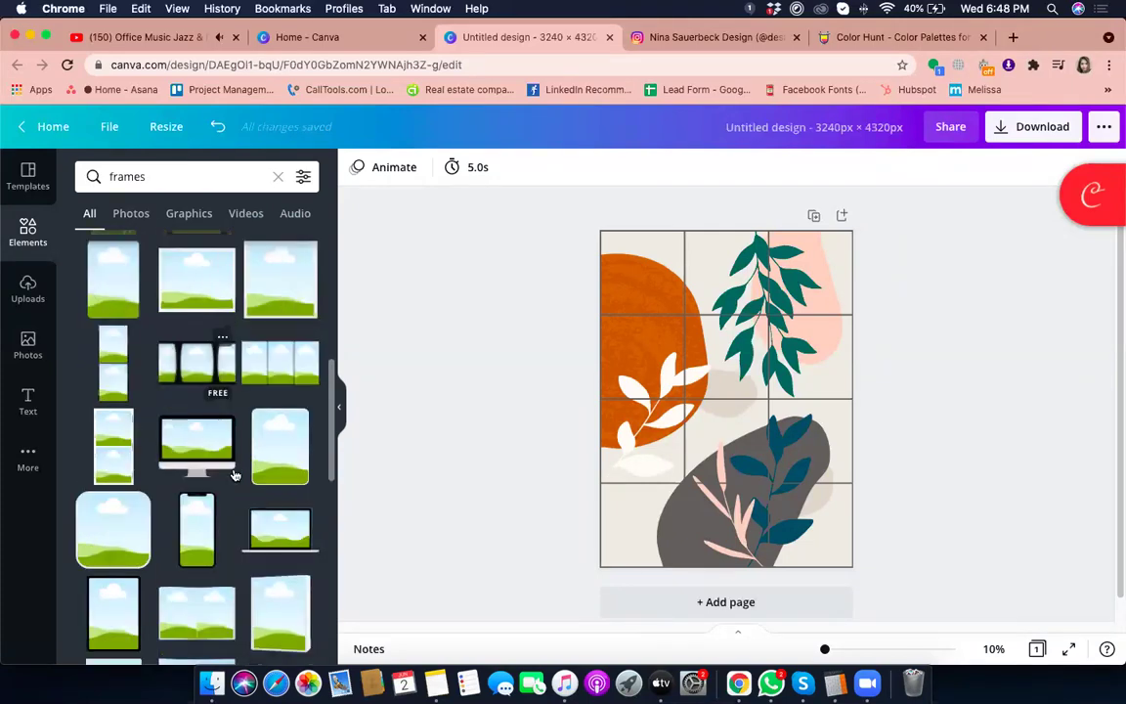
scroll(258, 492, down, 1)
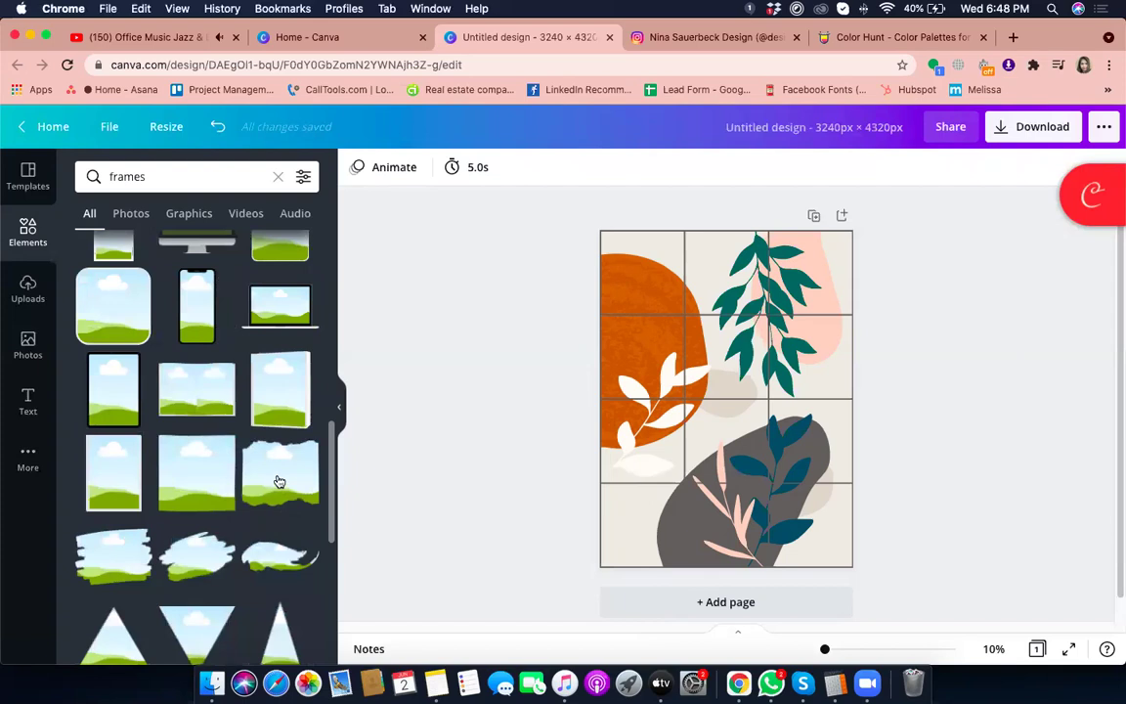
Step: Add a frame and align the landscape frame to the top of the top-middle cell
click(280, 474)
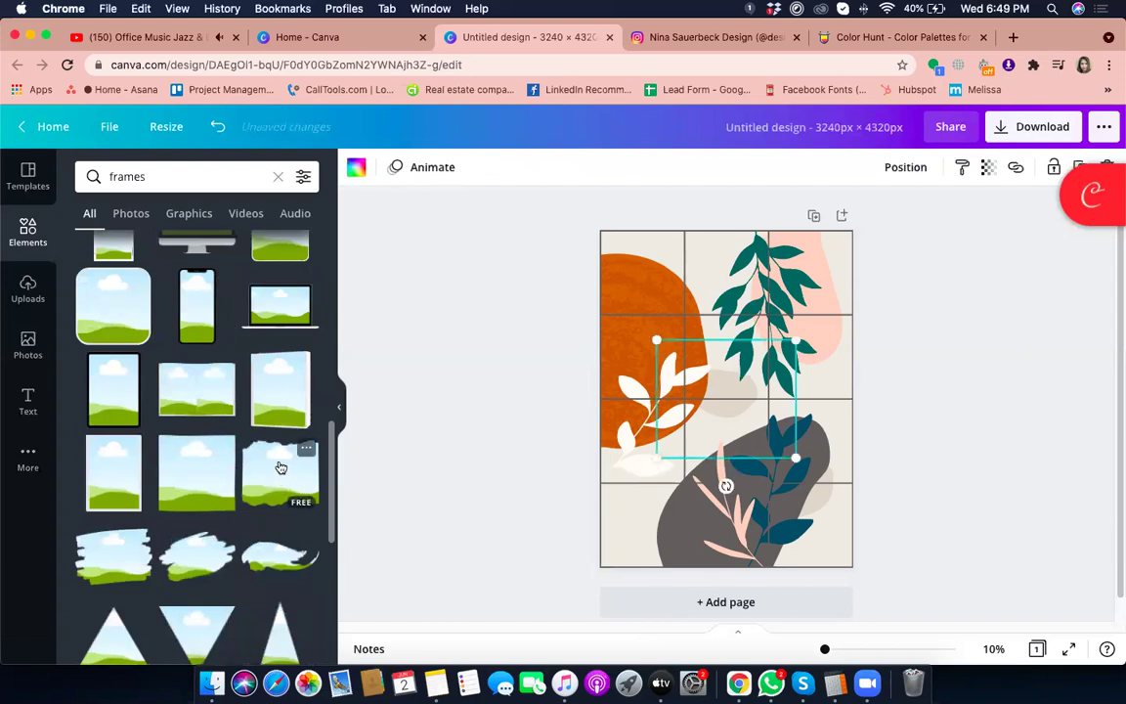
drag(791, 453, 731, 285)
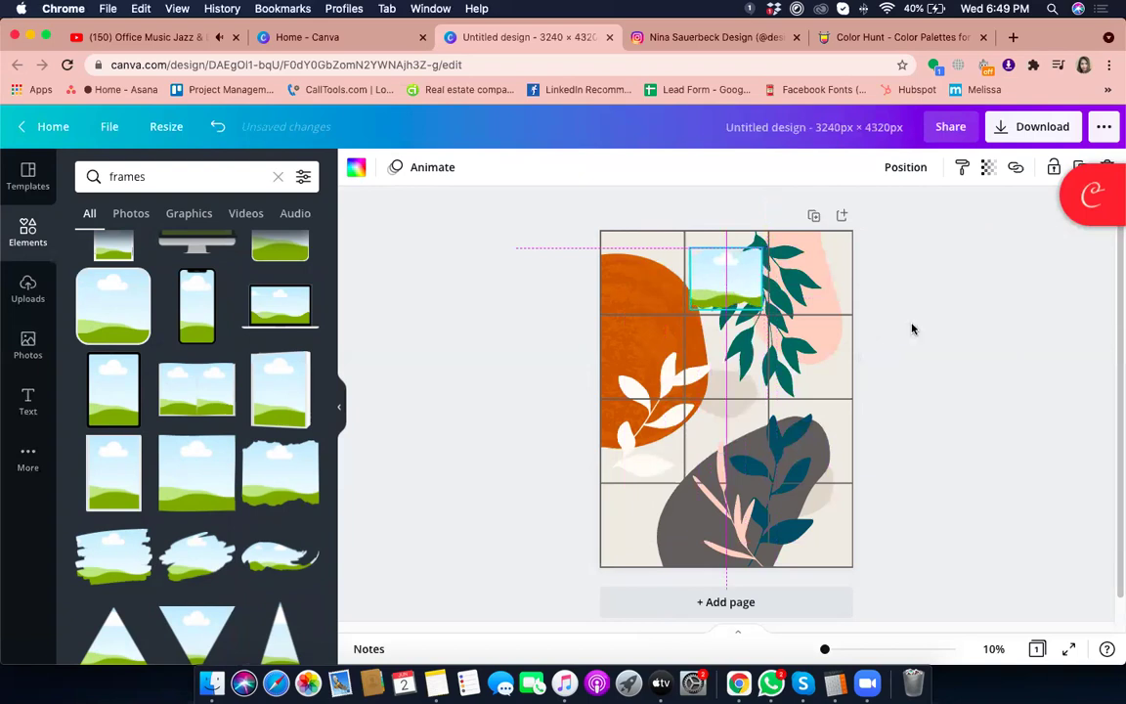
click(721, 286)
drag(719, 275, 729, 280)
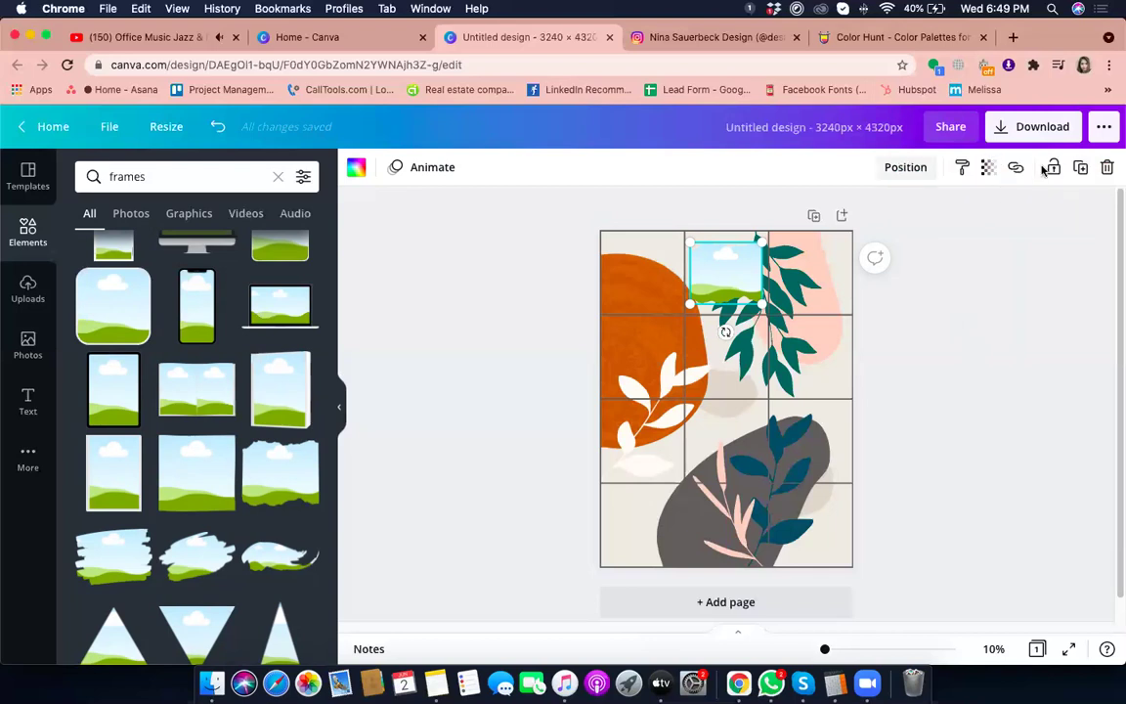
Step: Duplicate the landscape frame five times and move one copy into the middle-right cell
click(1080, 168)
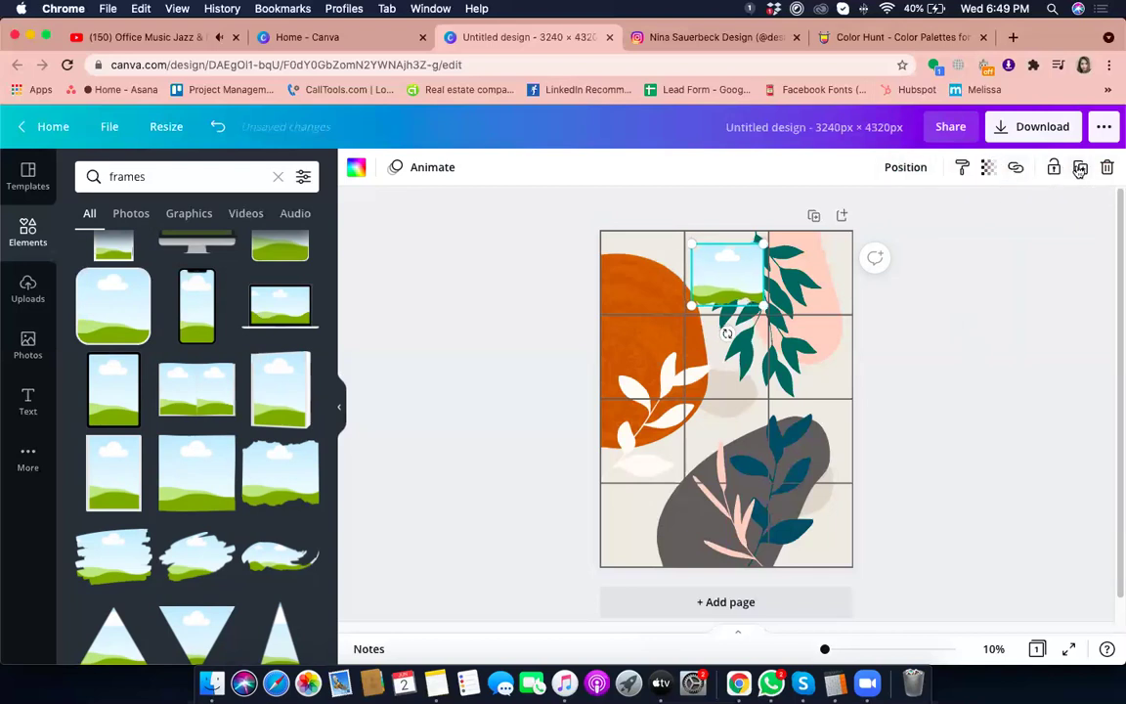
click(1081, 168)
click(1080, 169)
click(1081, 168)
click(1080, 169)
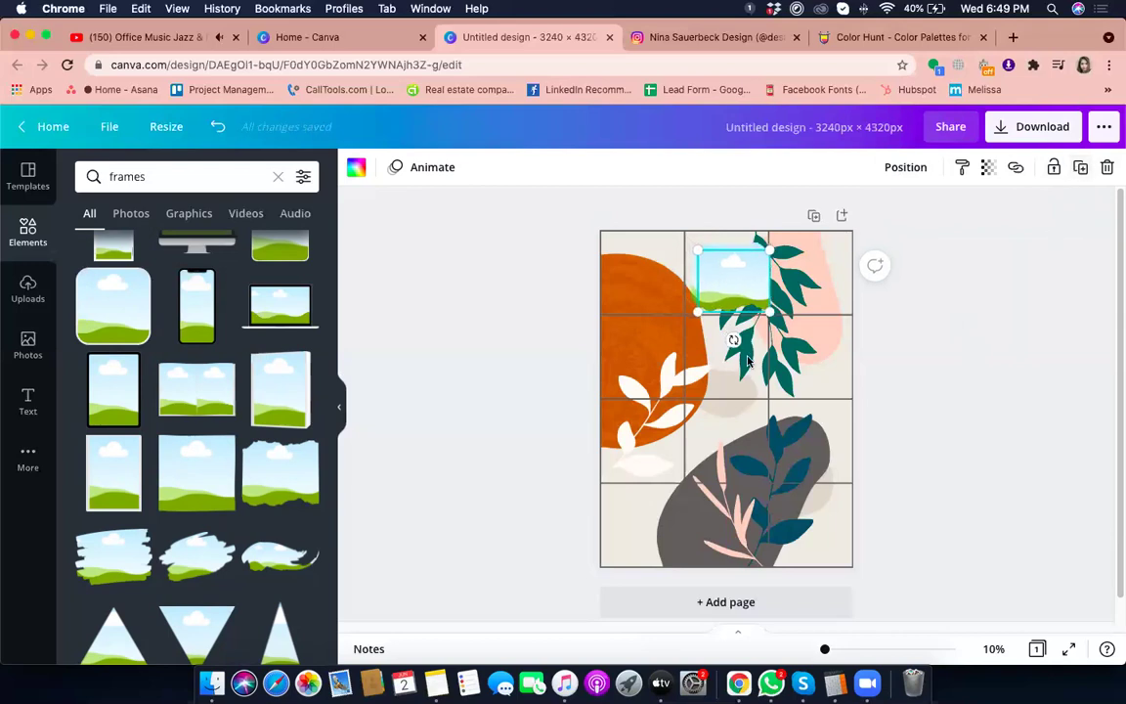
drag(717, 280, 793, 350)
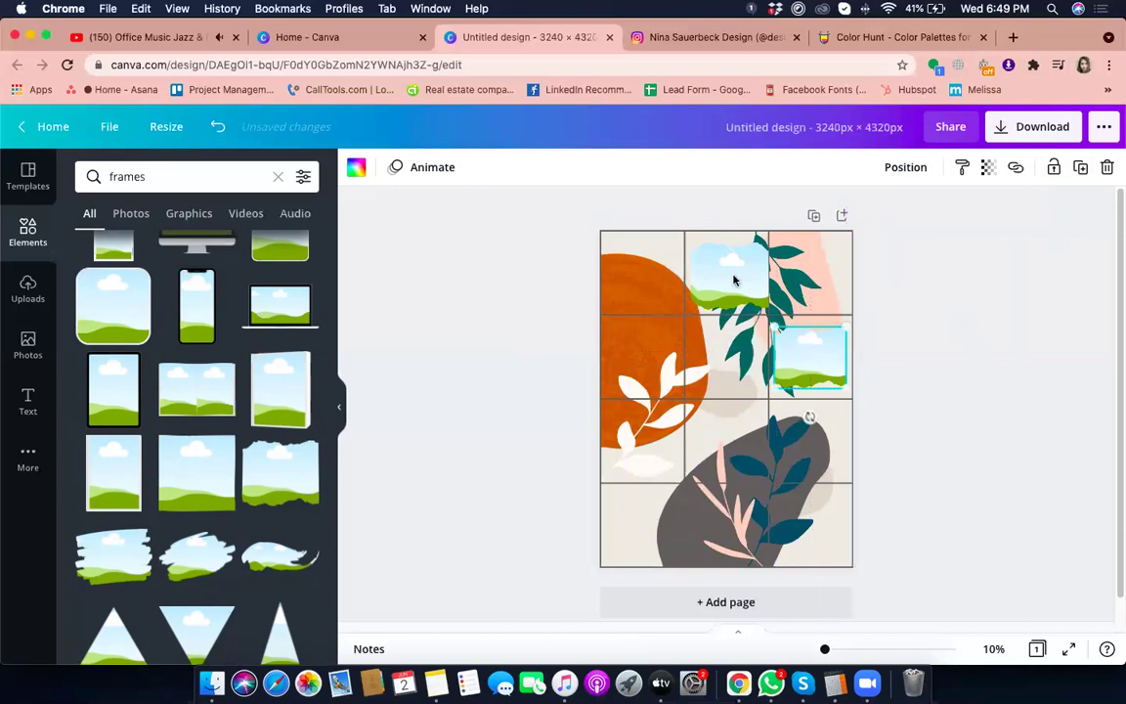
Step: Move stacked frame copies into the middle-left and centre cells
click(725, 299)
drag(698, 341, 644, 356)
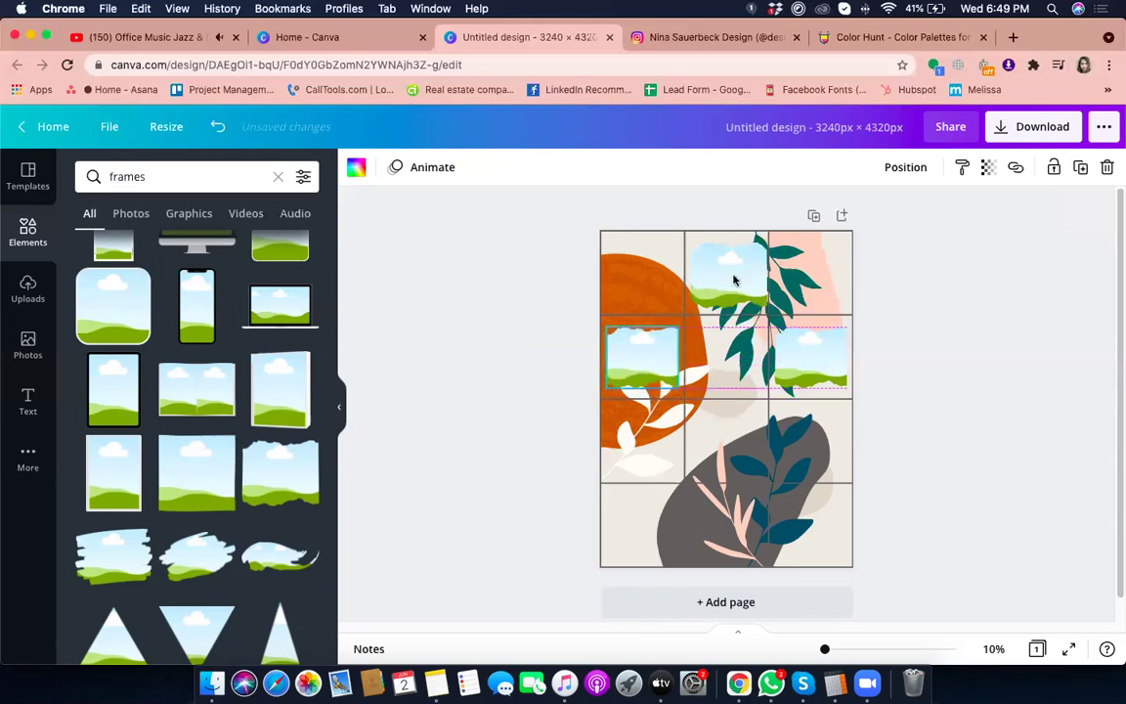
click(735, 281)
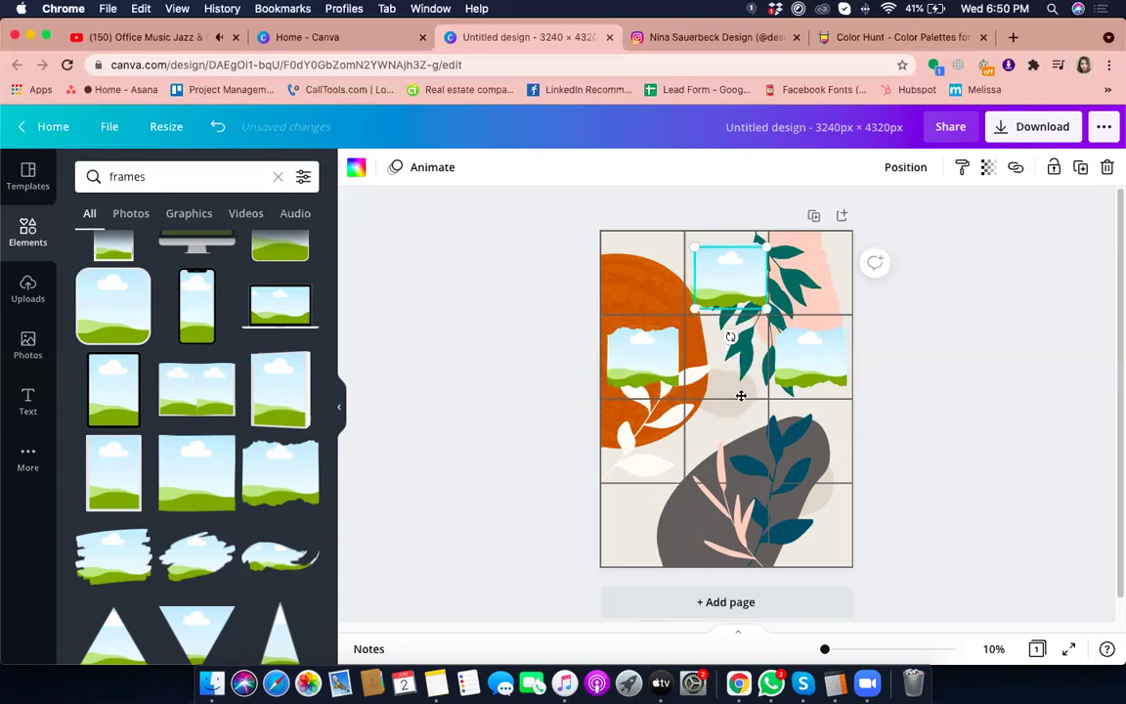
key(super+v)
drag(739, 395, 729, 440)
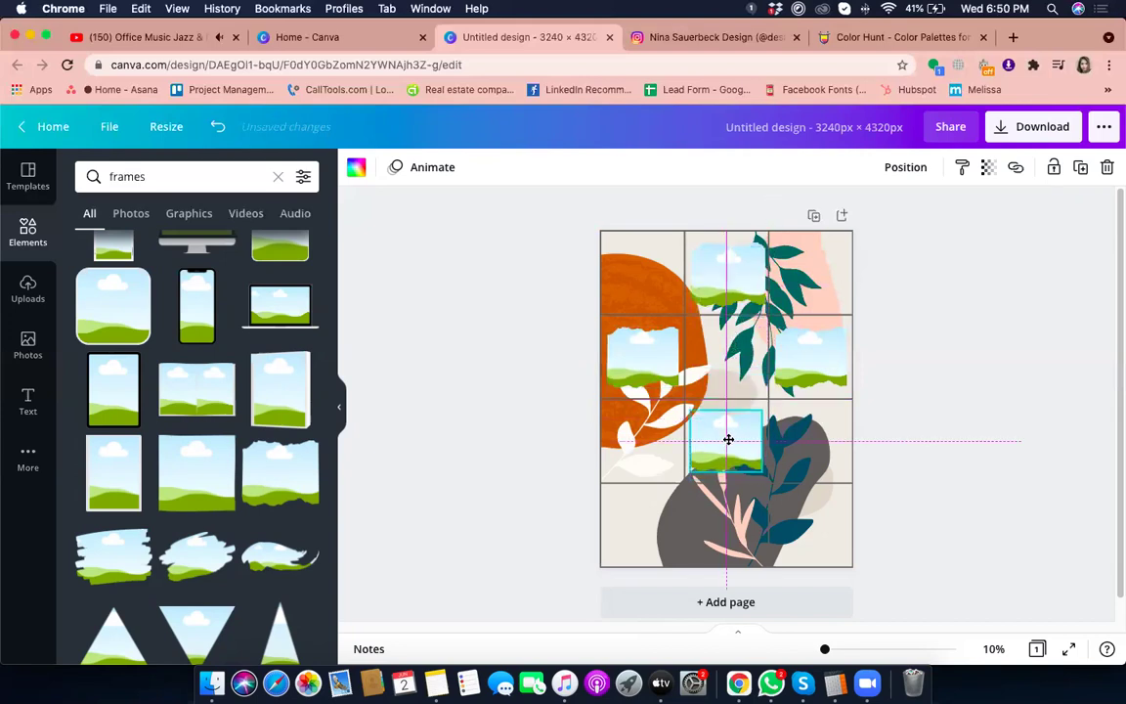
Step: Move the remaining frame copies into the bottom-right and bottom-left cells
click(728, 276)
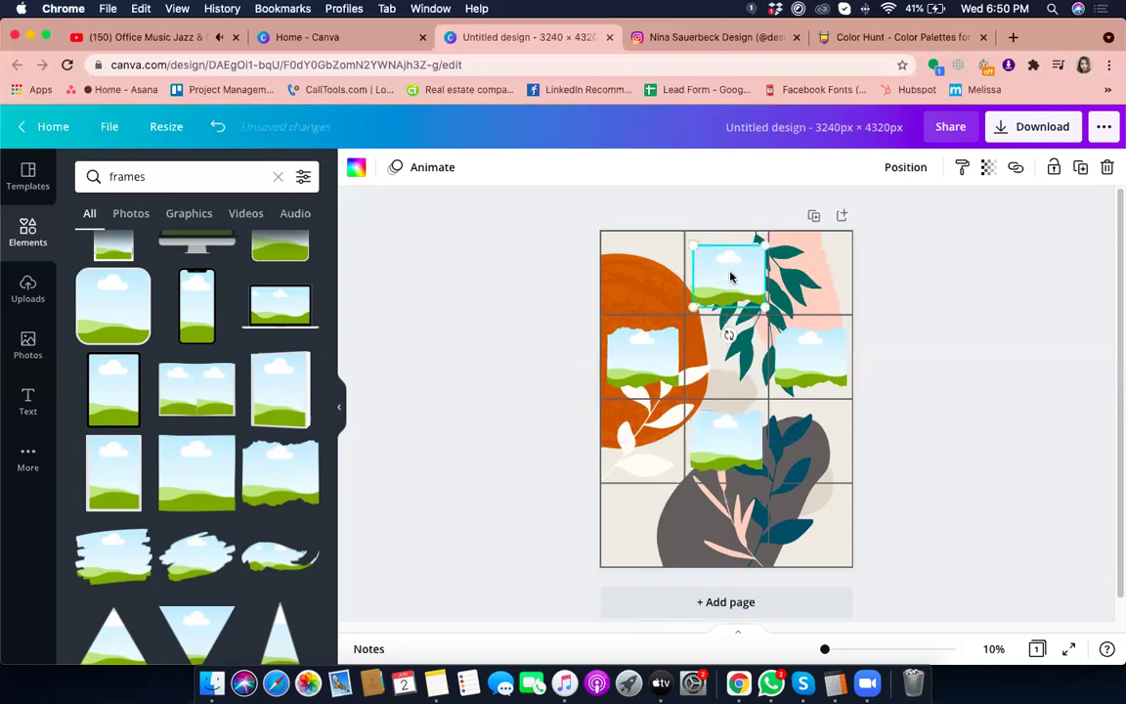
key(super+v)
drag(800, 525, 810, 520)
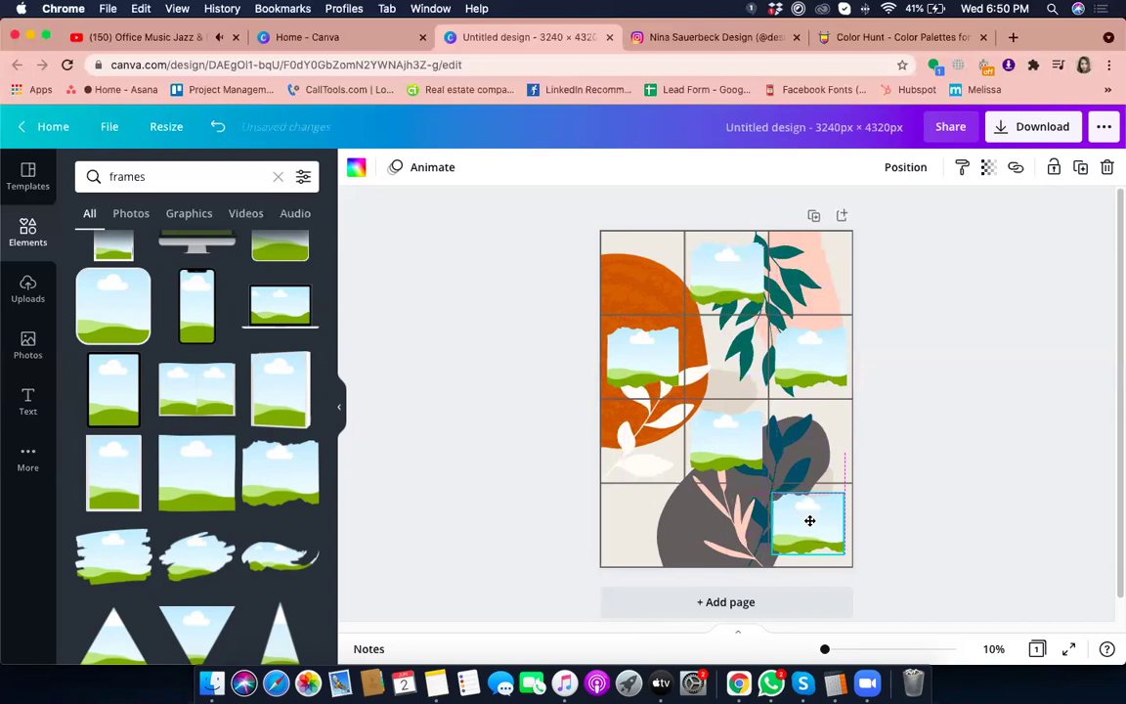
click(725, 278)
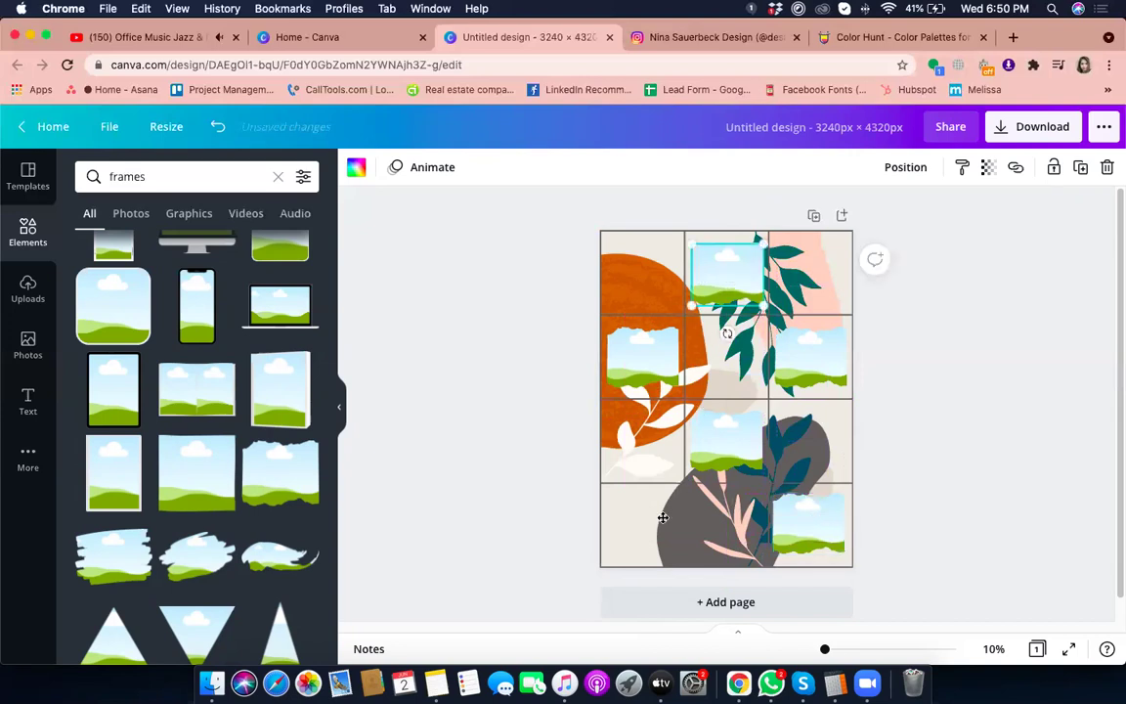
key(super+c)
key(super+v)
drag(644, 528, 643, 524)
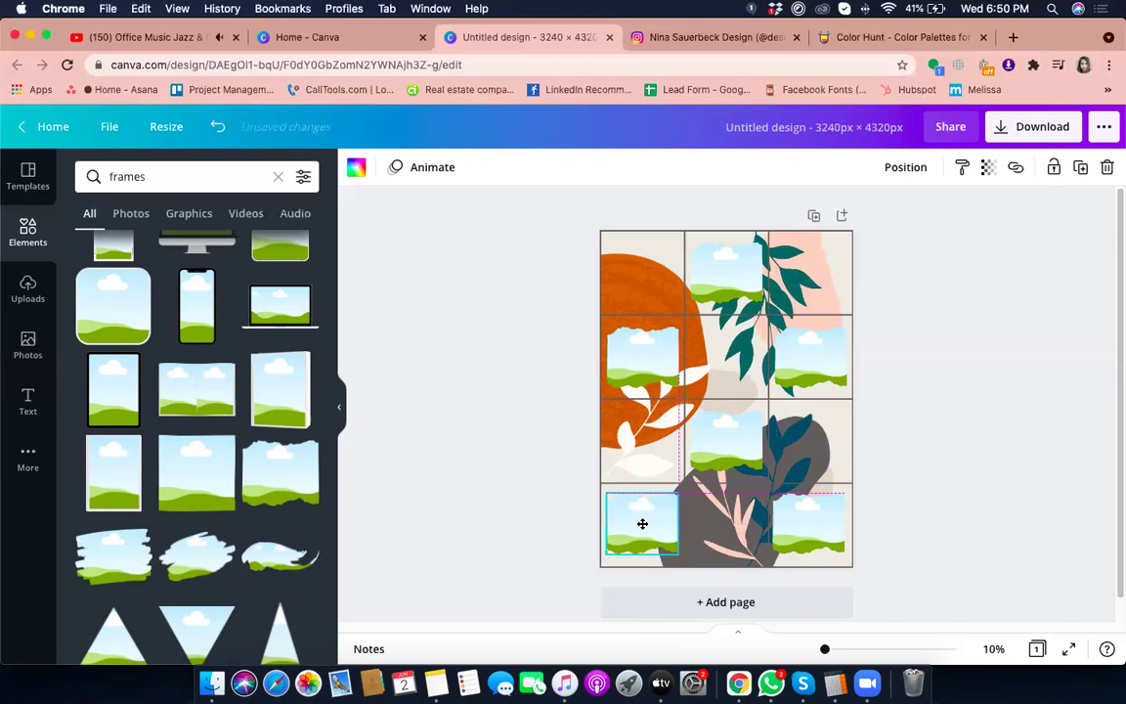
Step: Check the placed frames and select the grid-line overlay
click(942, 440)
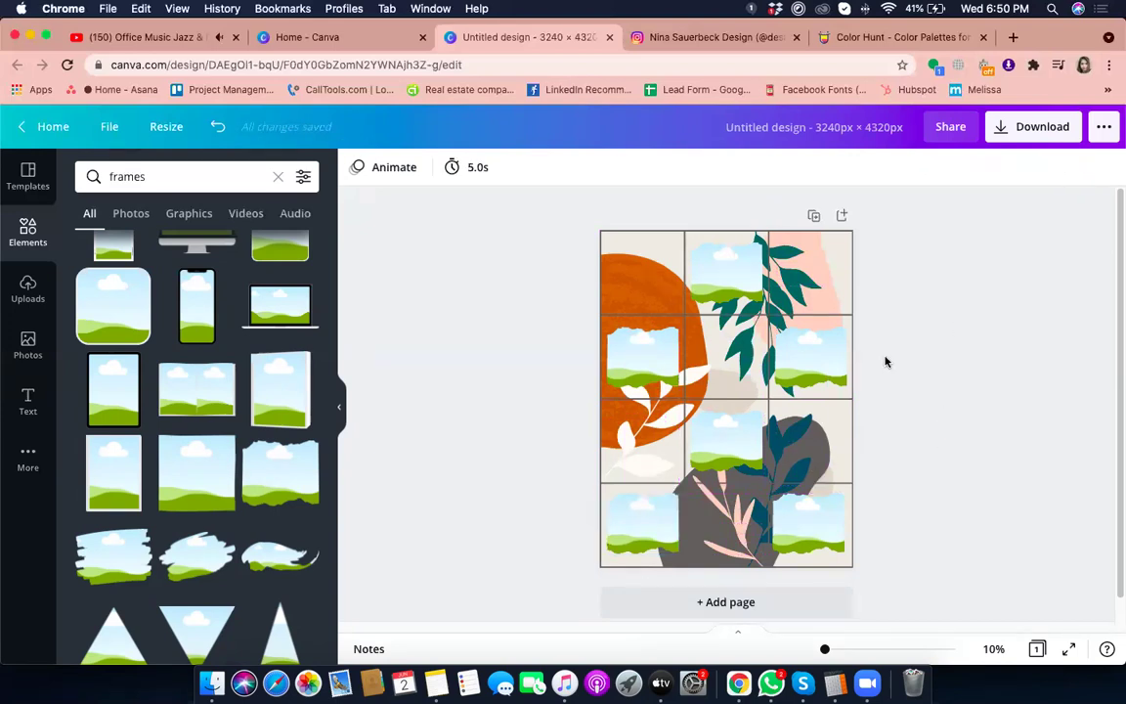
click(815, 352)
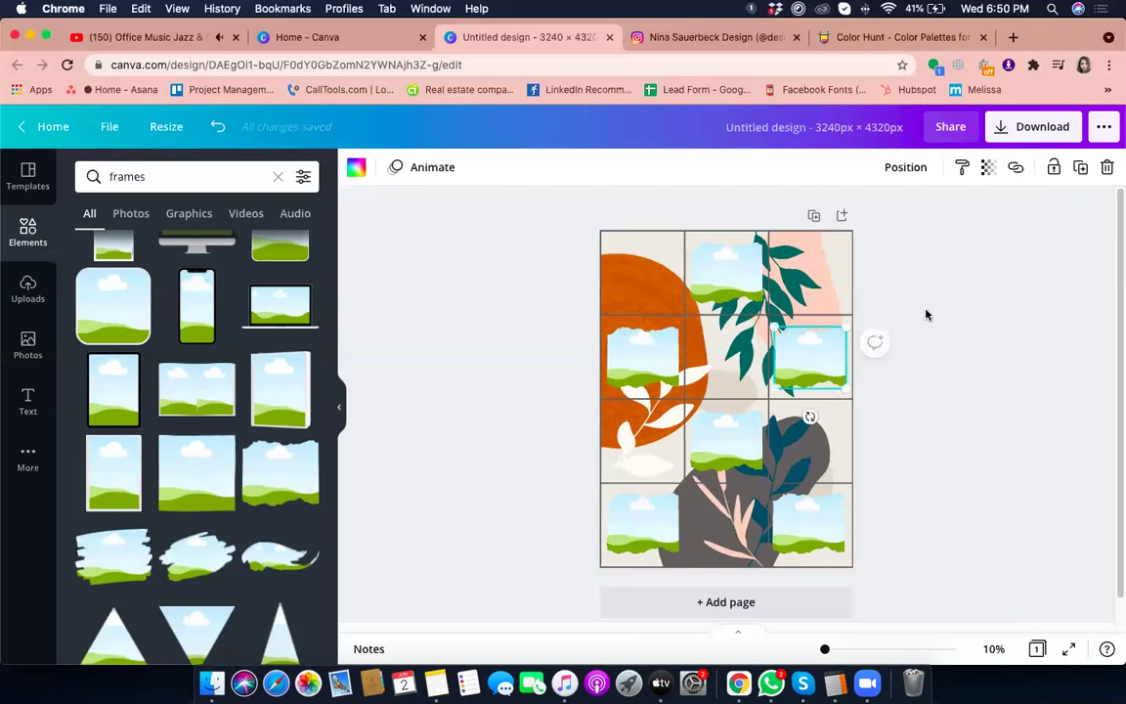
click(645, 282)
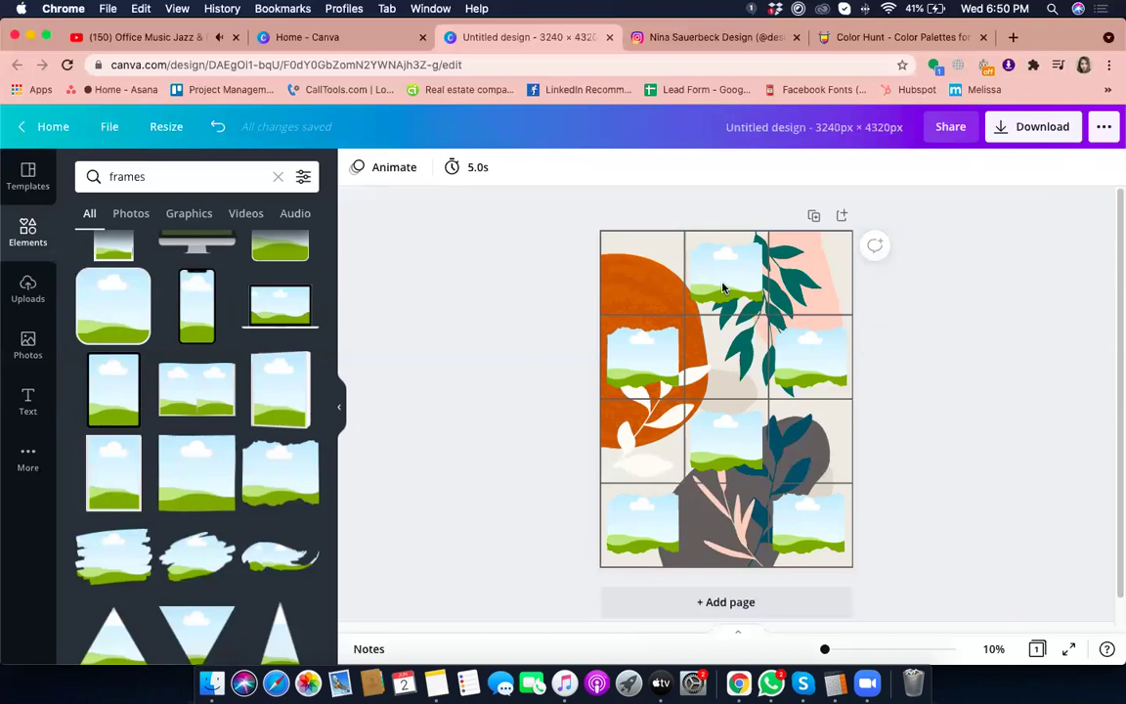
click(725, 266)
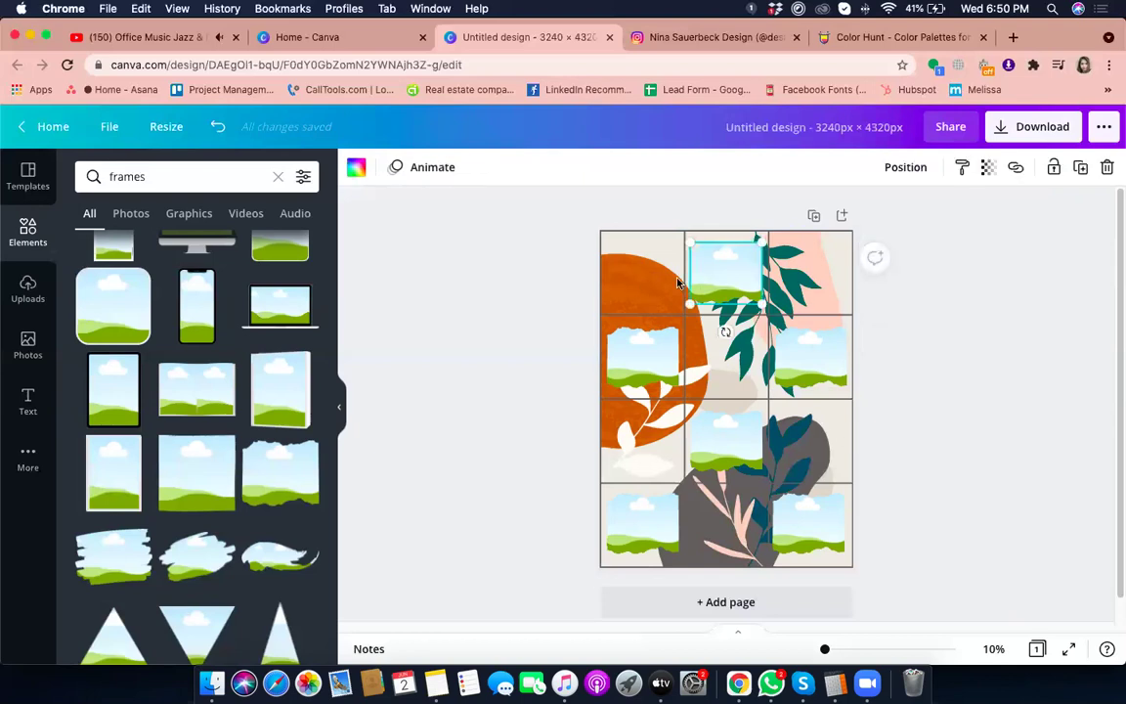
click(958, 302)
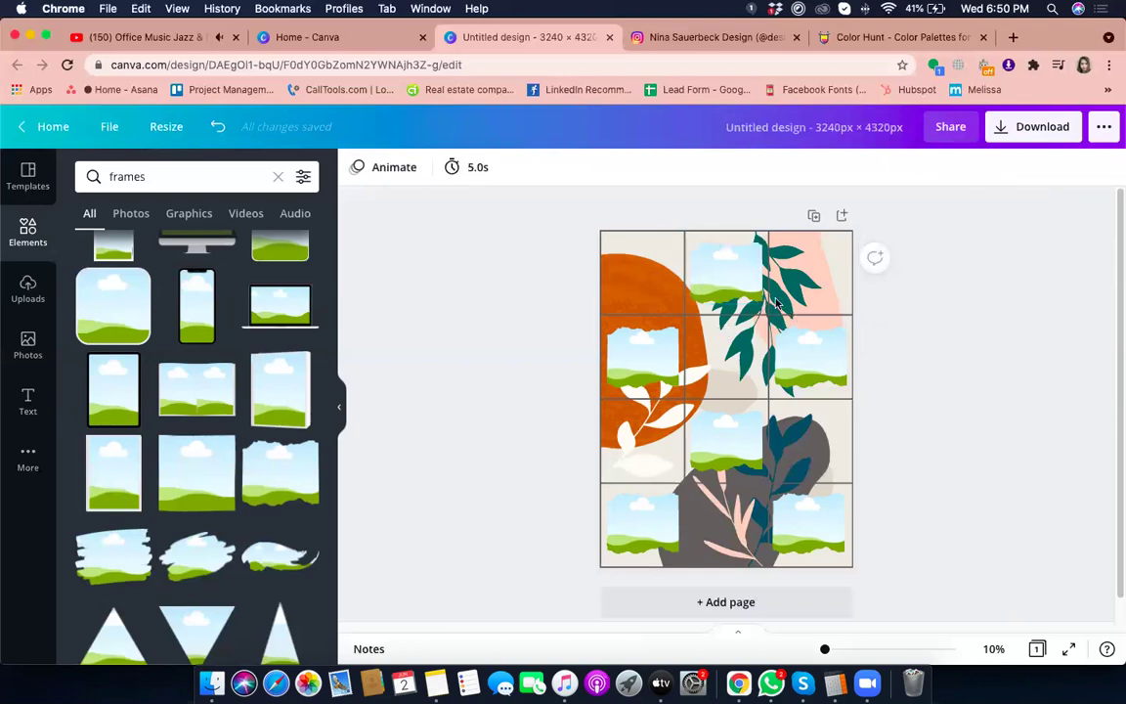
click(634, 281)
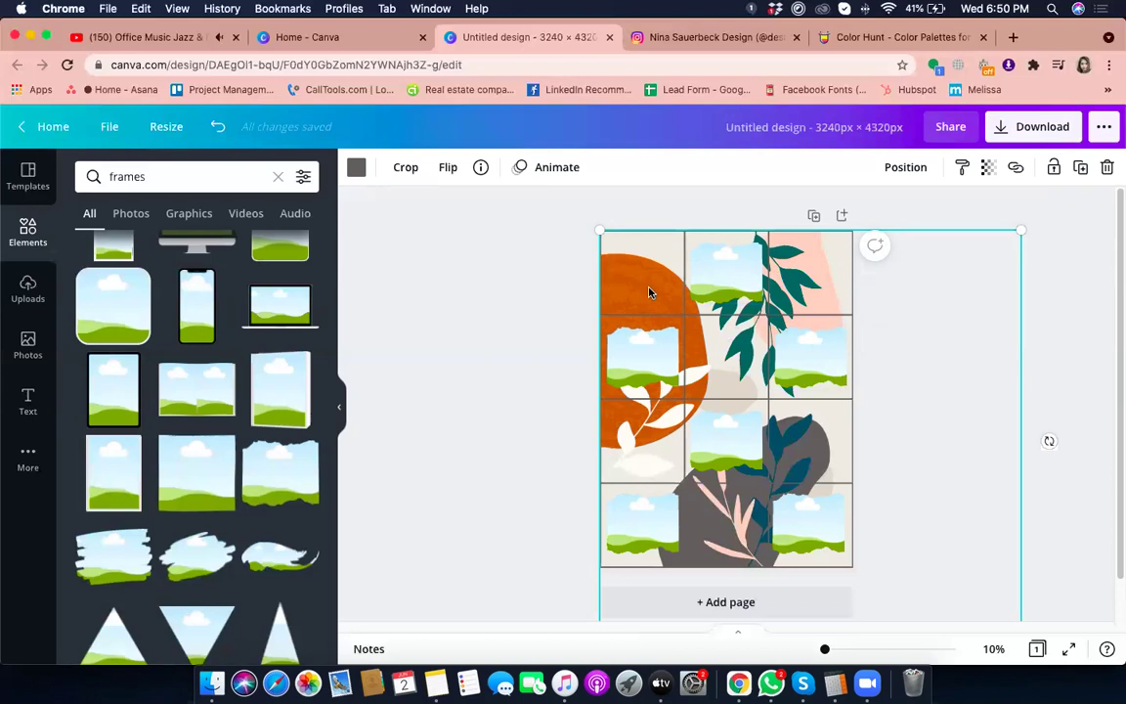
Step: Delete the grid-line overlay and show the Photos results
key(Delete)
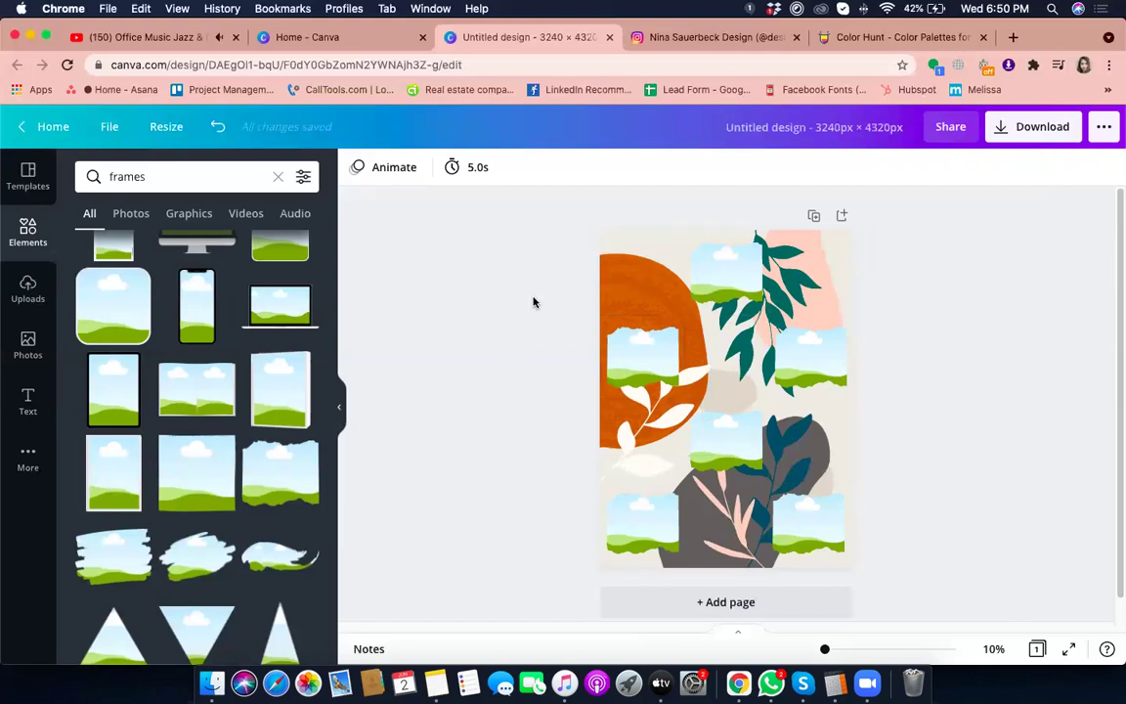
click(131, 213)
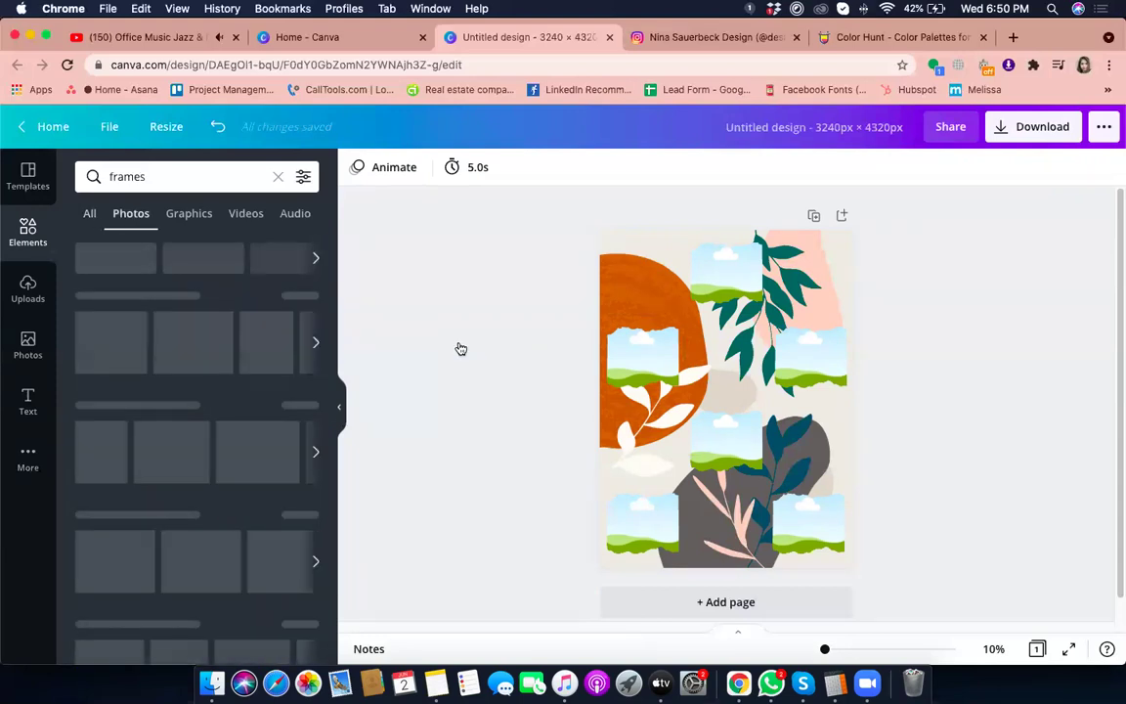
Step: Clear the 'frames' search and search the Photos library for 'model'
click(177, 171)
double_click(177, 170)
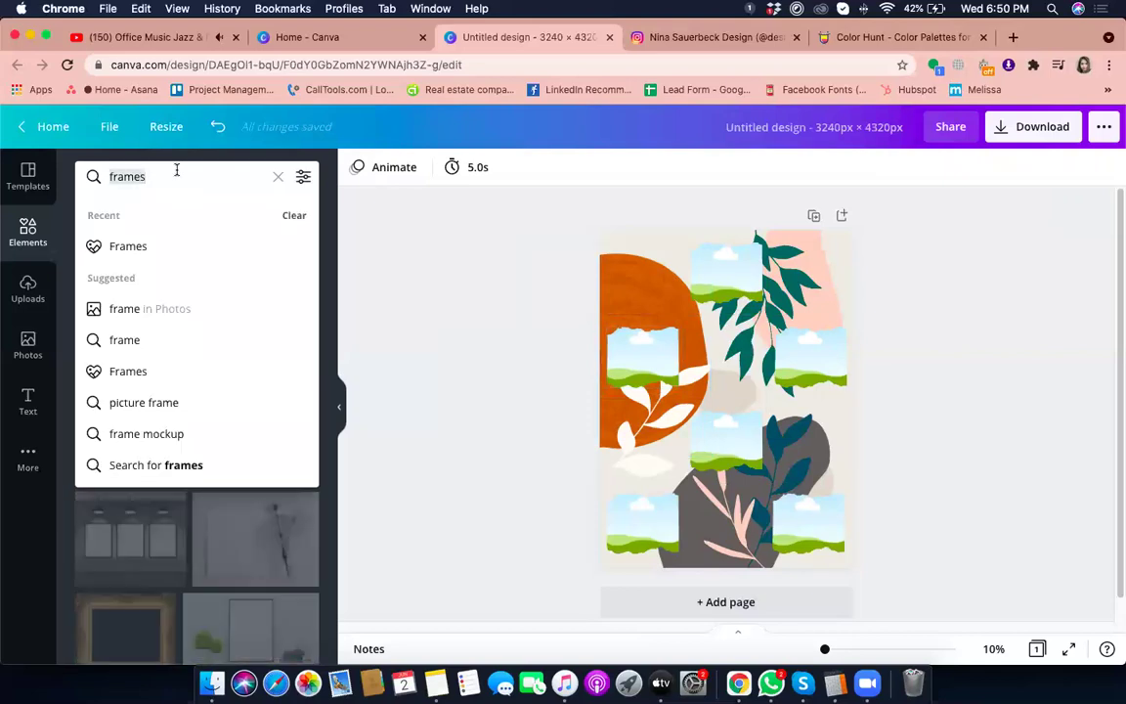
click(275, 176)
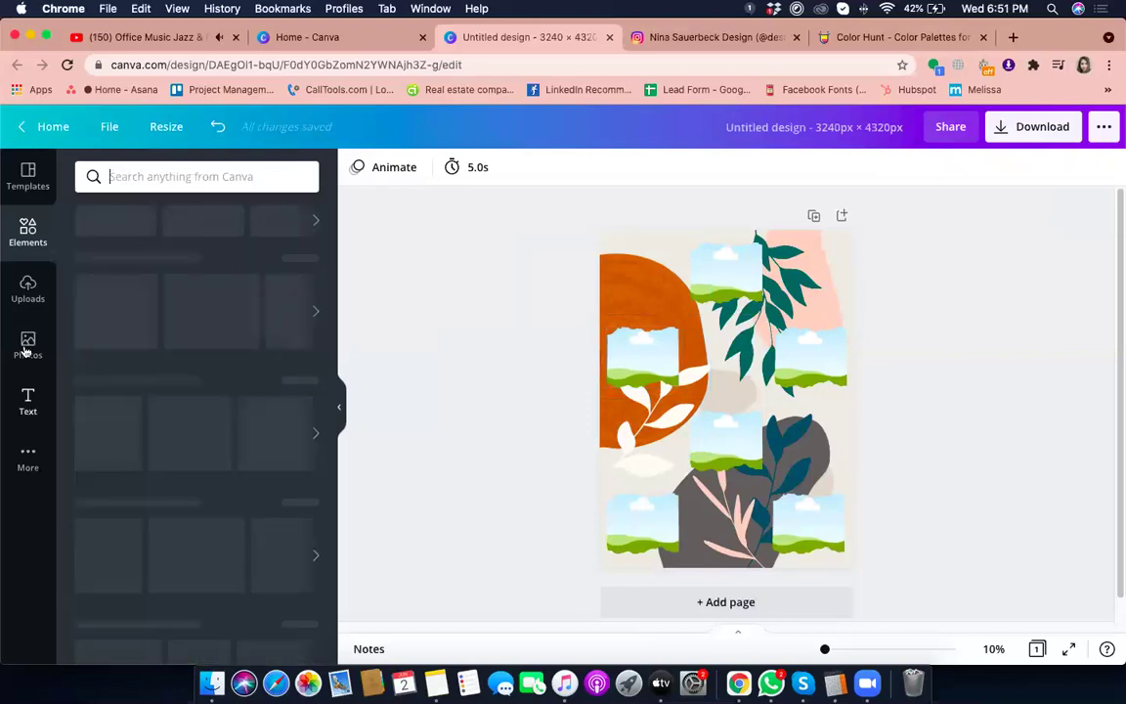
click(27, 344)
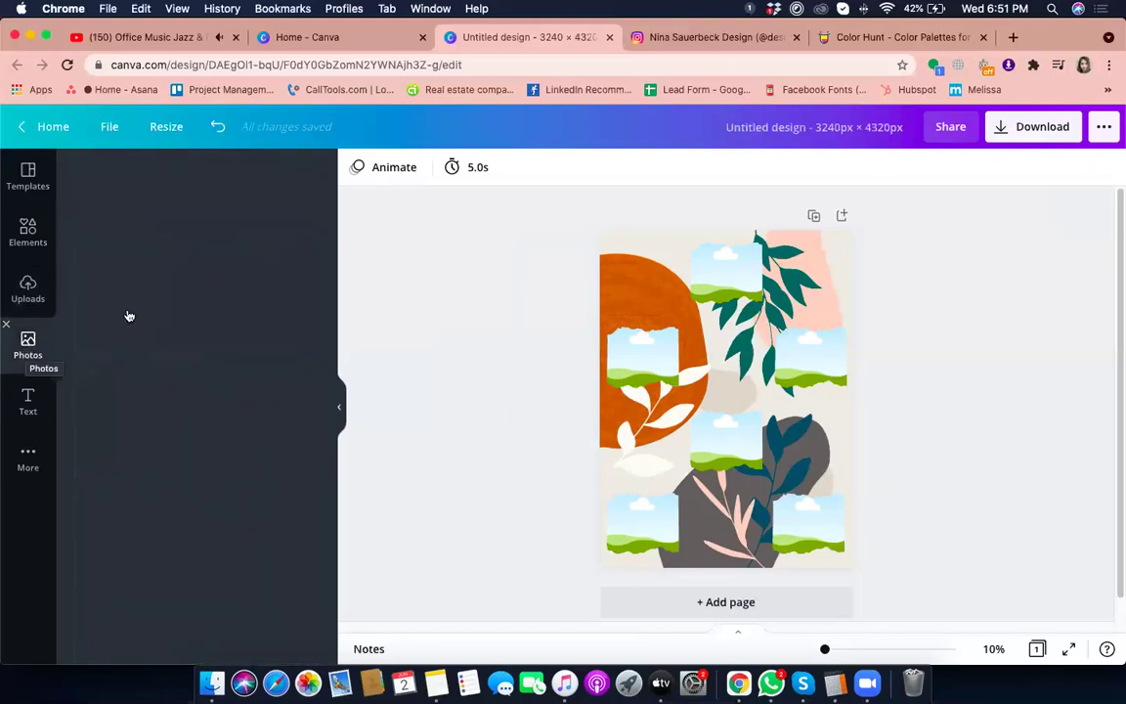
click(204, 175)
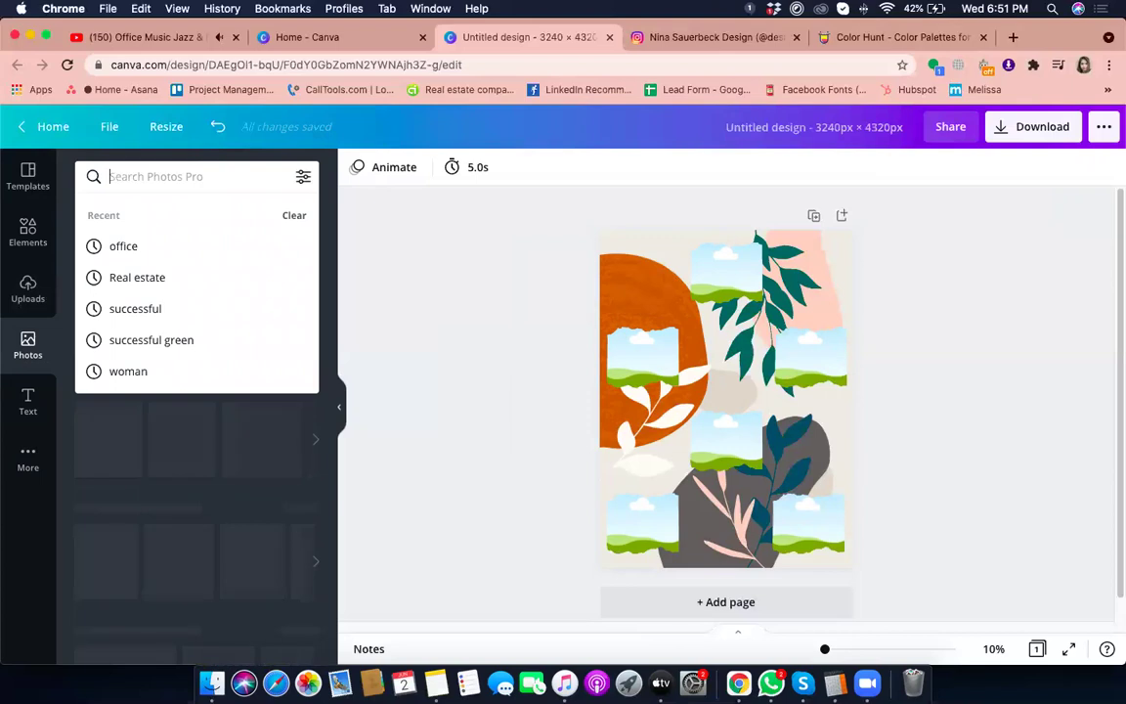
text(model)
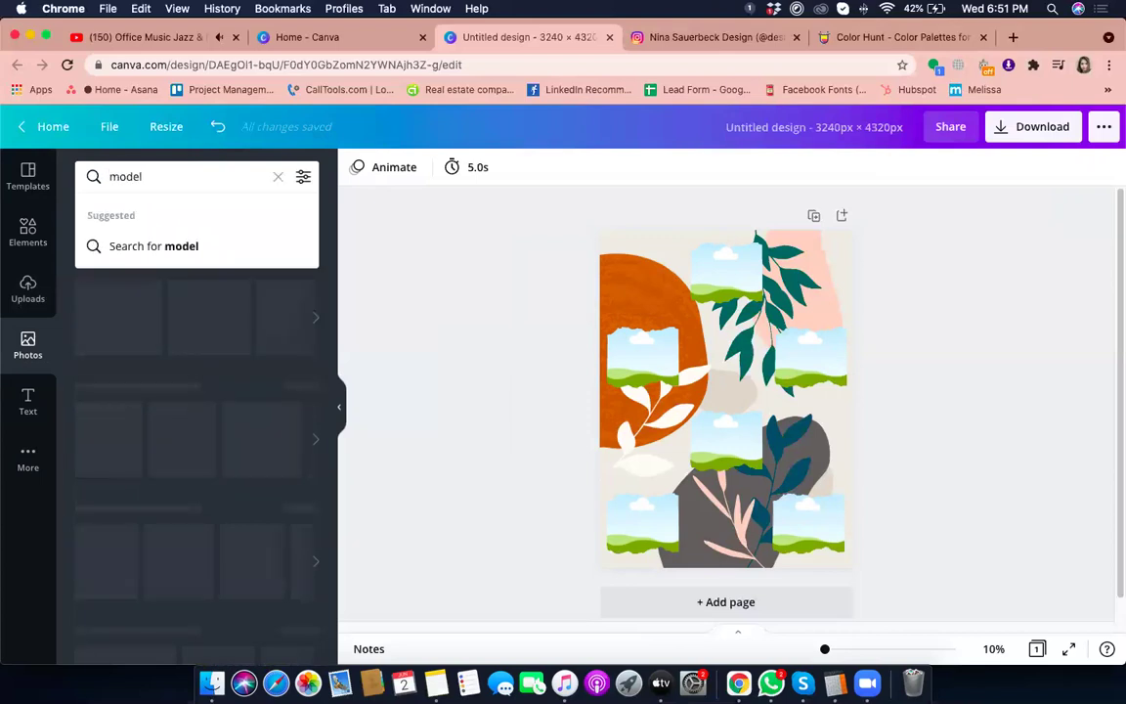
key(Return)
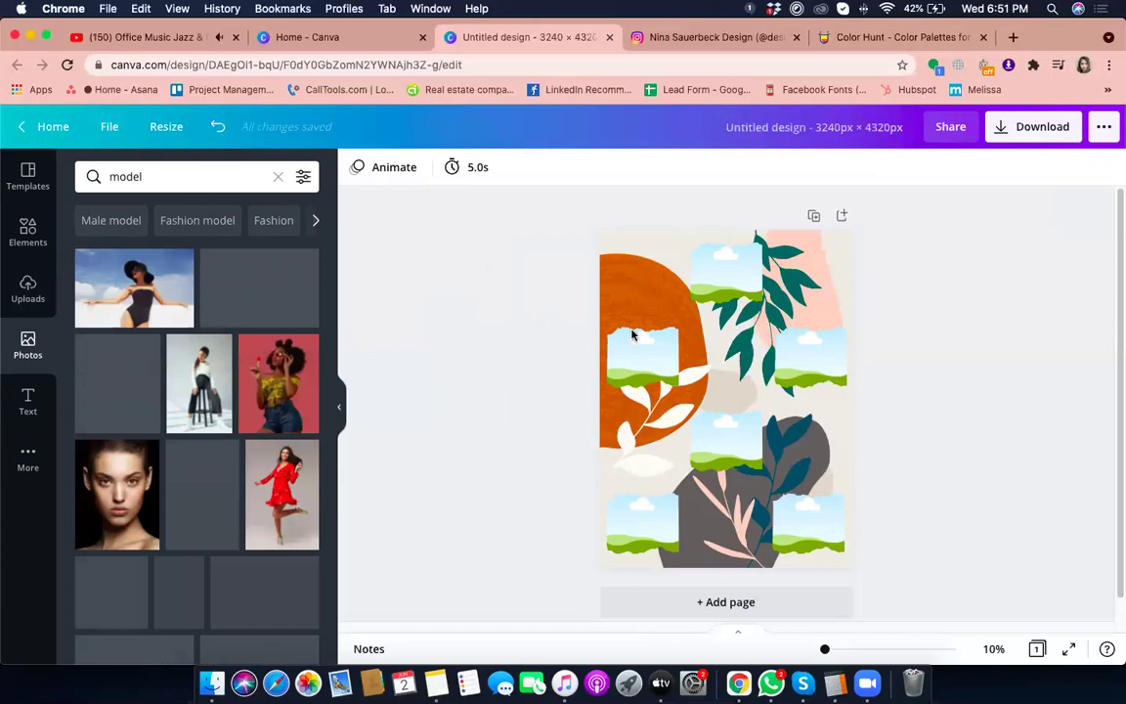
Step: Place the orange-background model photo into the top-middle frame
click(728, 272)
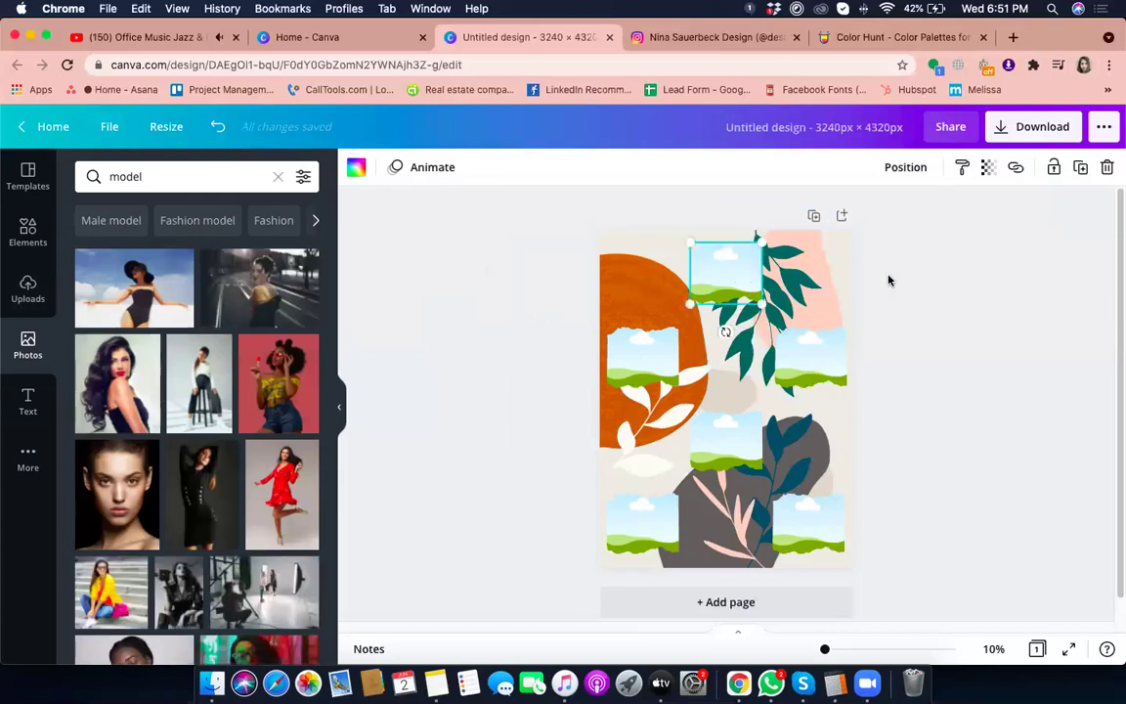
click(577, 277)
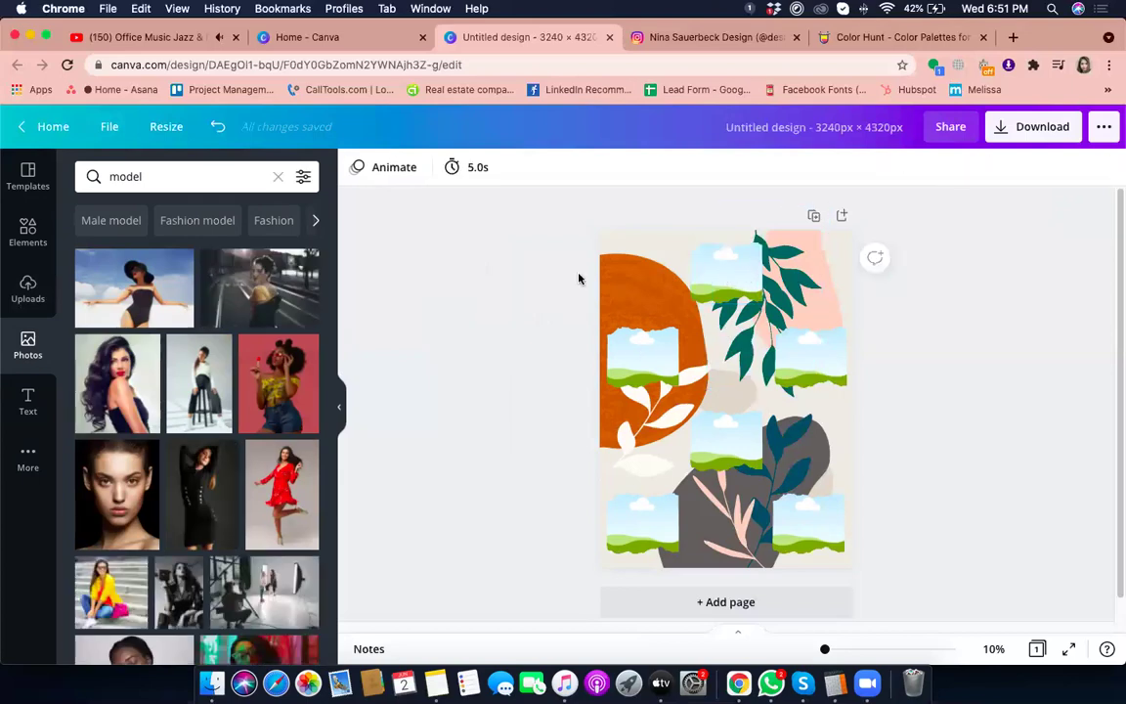
click(722, 273)
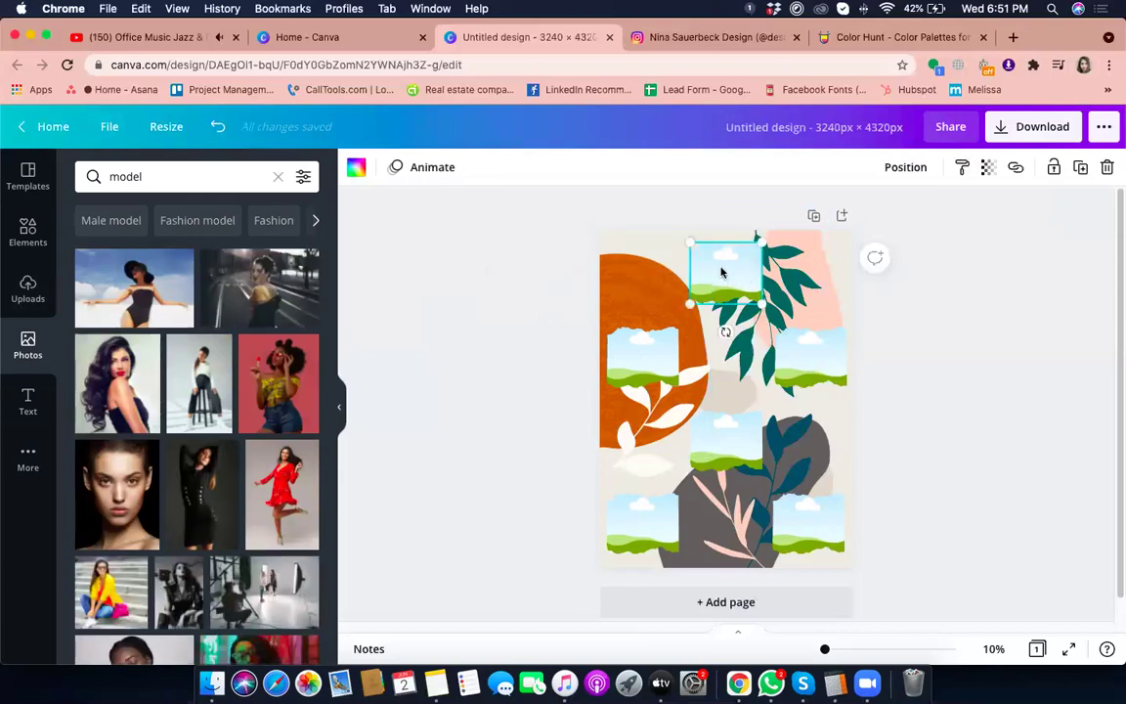
click(626, 285)
drag(582, 267, 402, 337)
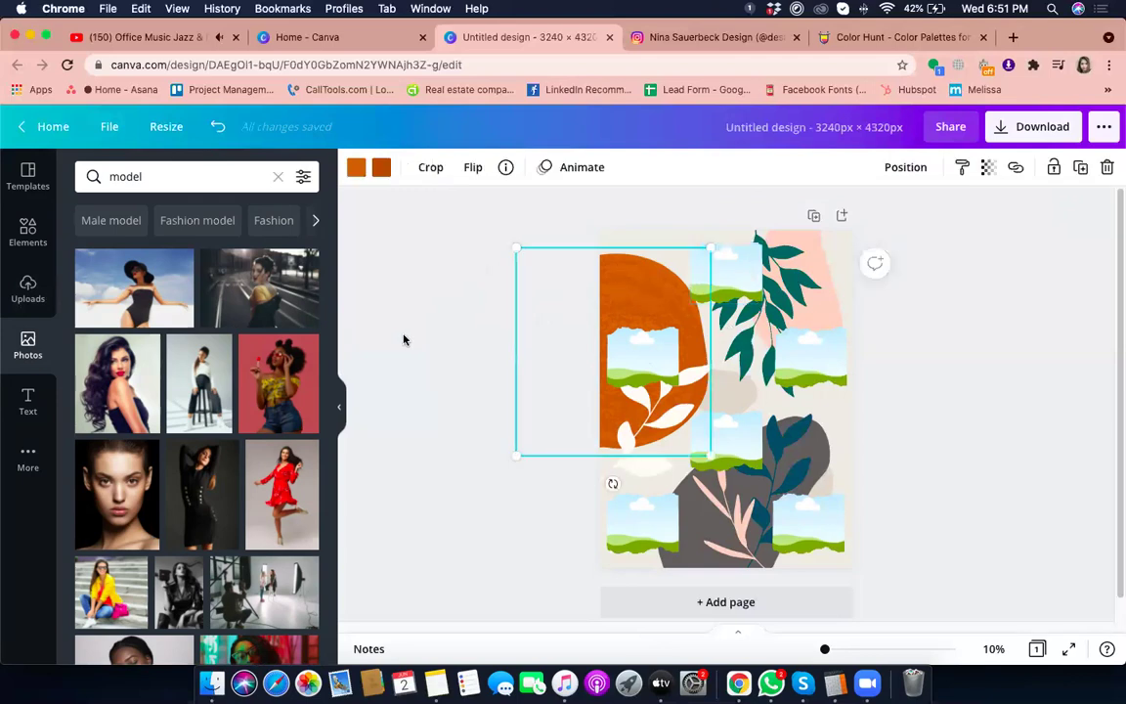
click(735, 279)
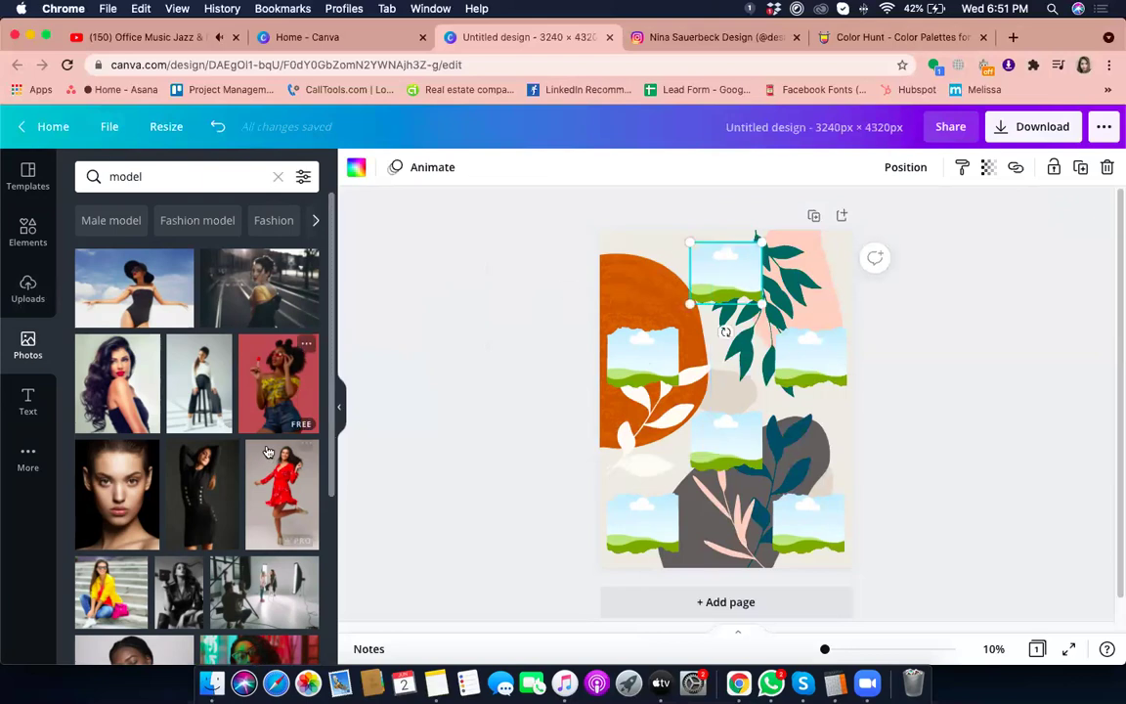
scroll(293, 421, down, 1)
scroll(303, 371, down, 4)
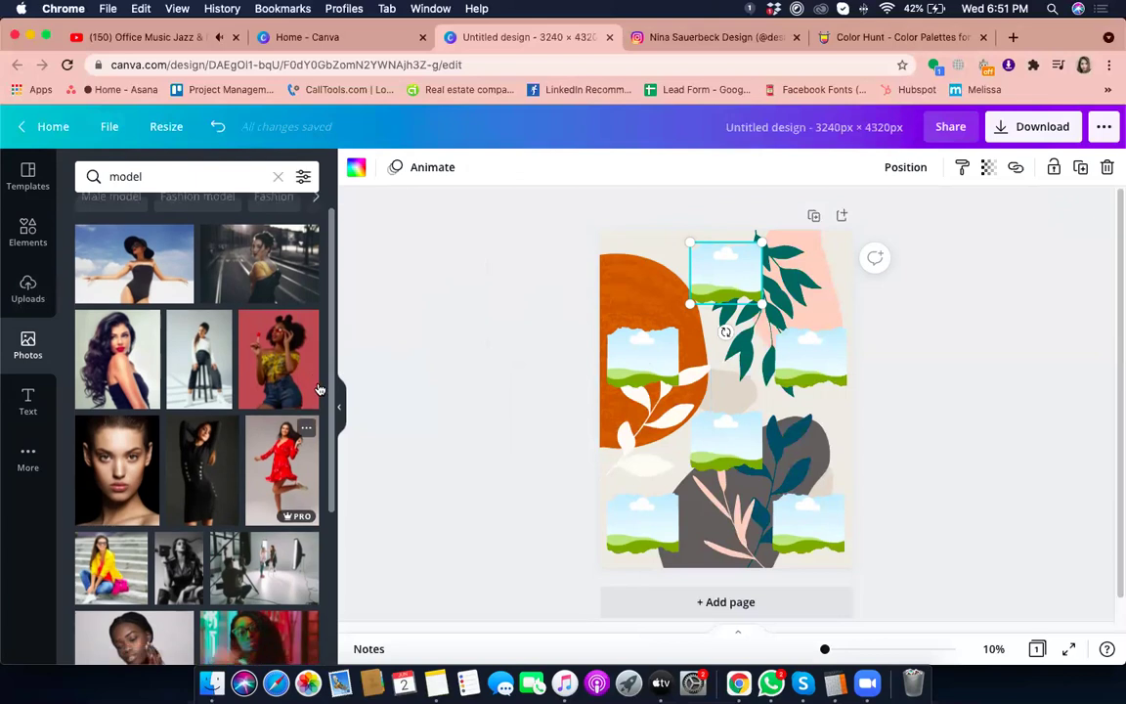
mouse_move(281, 307)
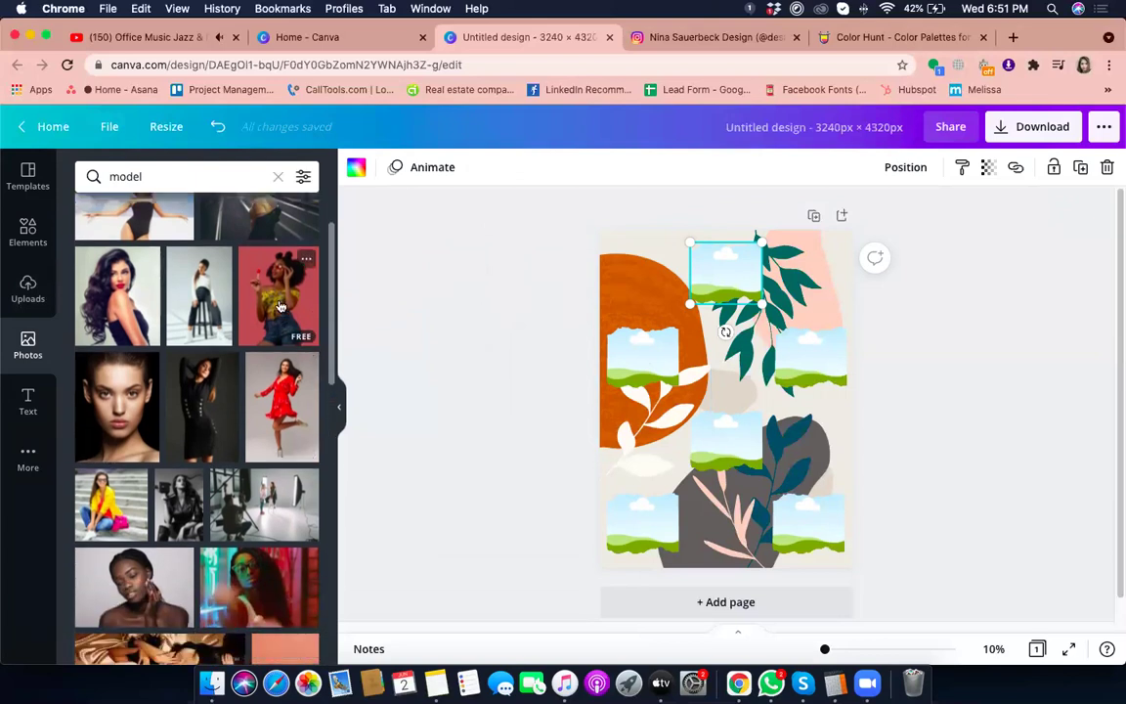
scroll(172, 529, down, 3)
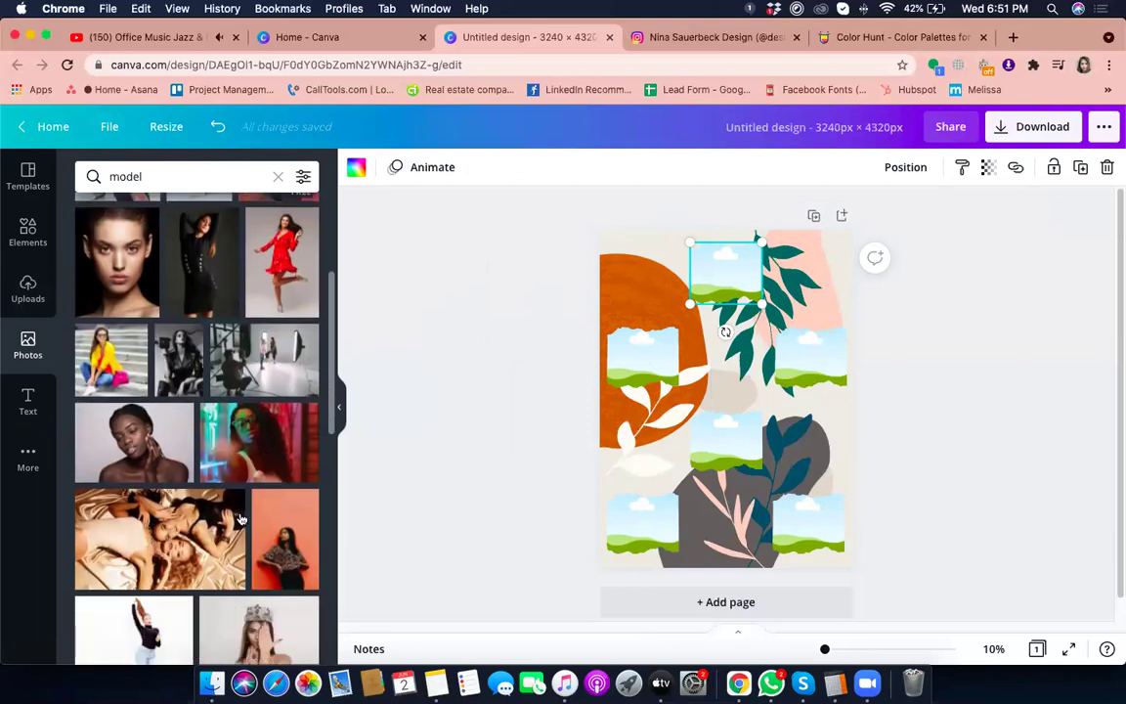
scroll(172, 529, down, 1)
click(283, 503)
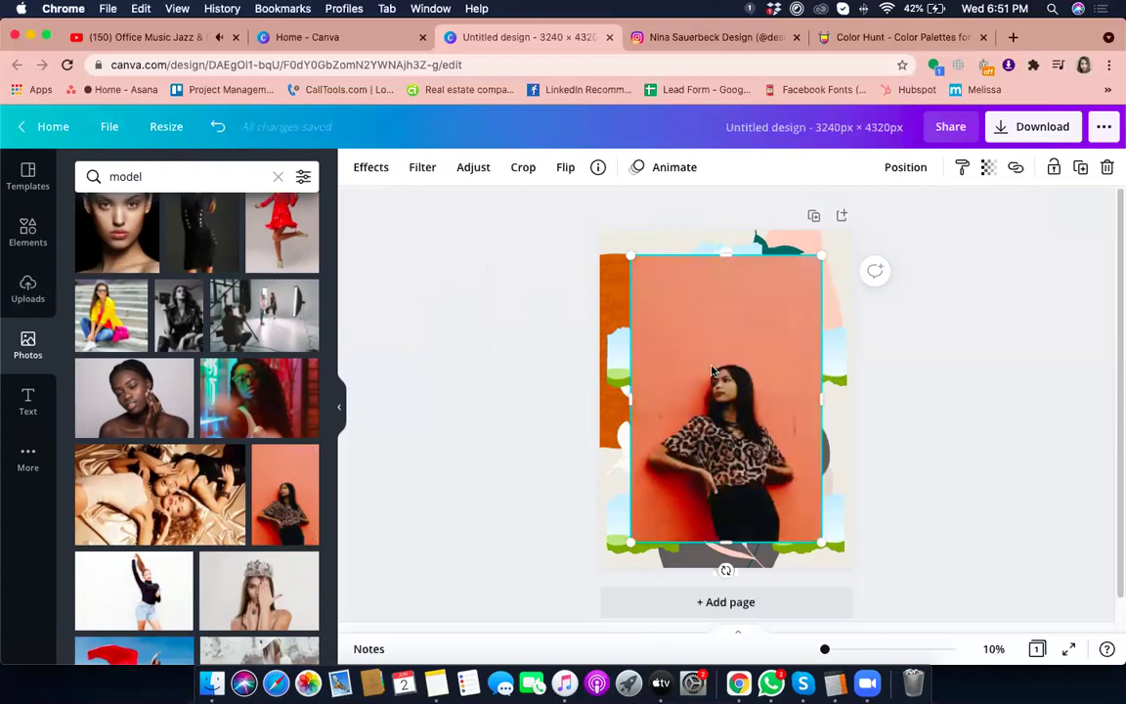
drag(720, 266, 676, 243)
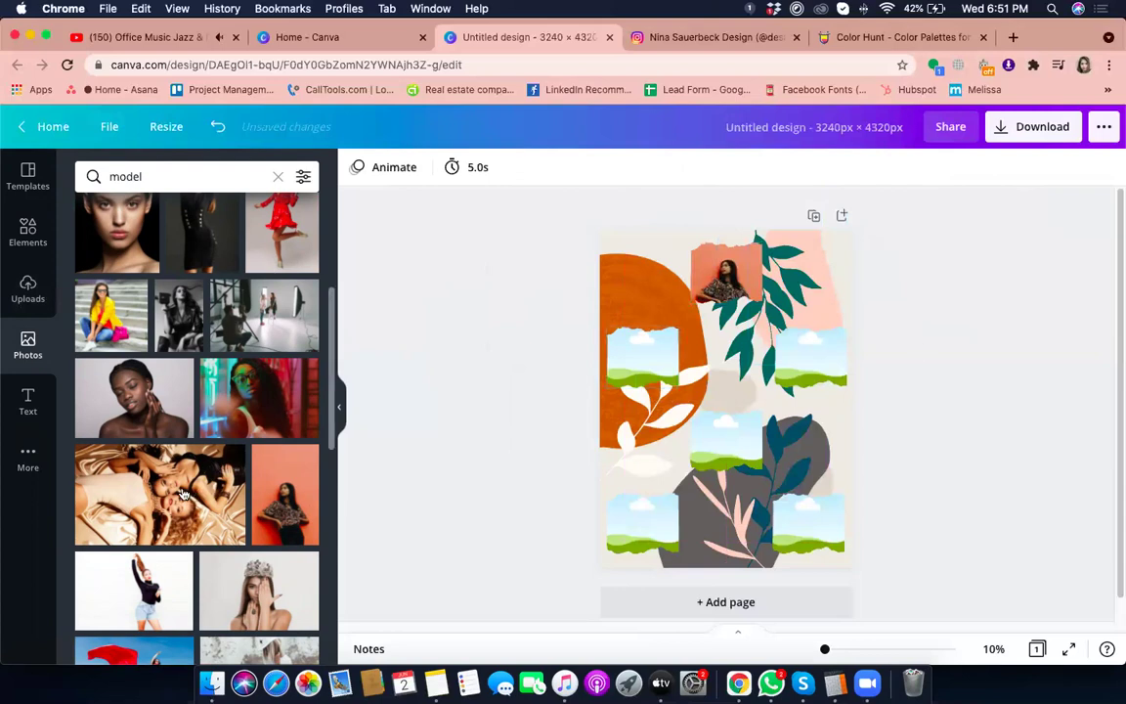
Step: Drop the women-on-satin photo into the middle-left frame
scroll(182, 493, down, 1)
drag(183, 494, 641, 360)
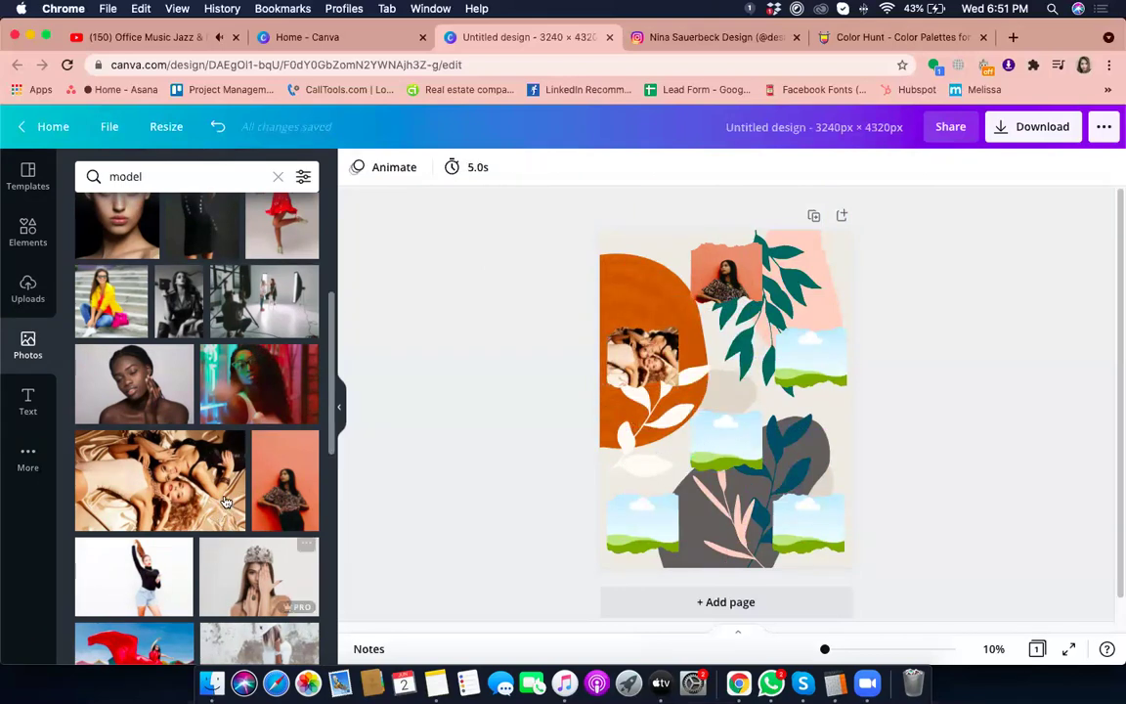
scroll(215, 533, down, 1)
scroll(235, 531, down, 5)
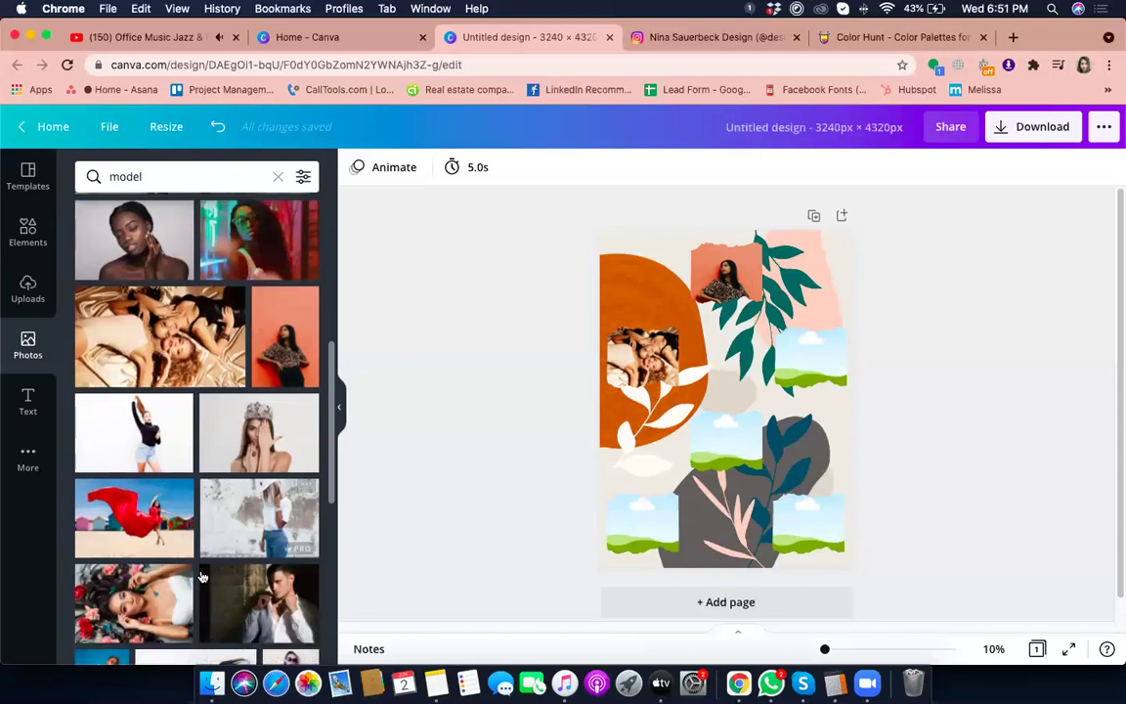
scroll(235, 531, down, 4)
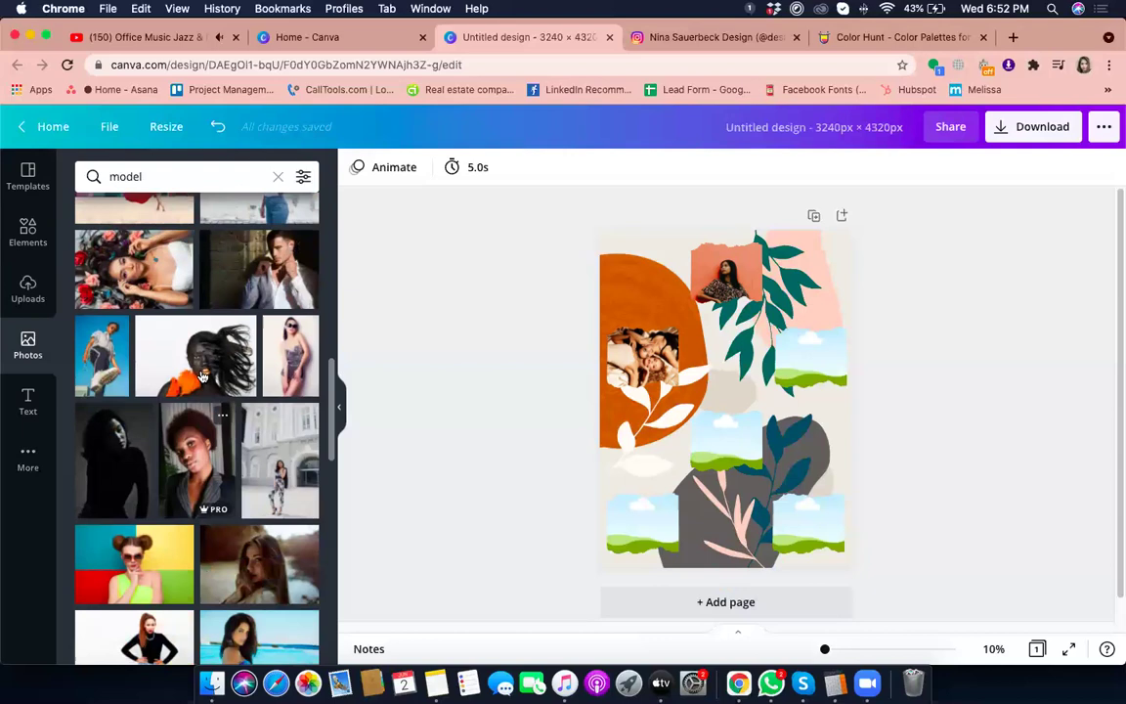
Step: Put the black-hair model photo in the middle-right frame and adjust its crop
click(645, 354)
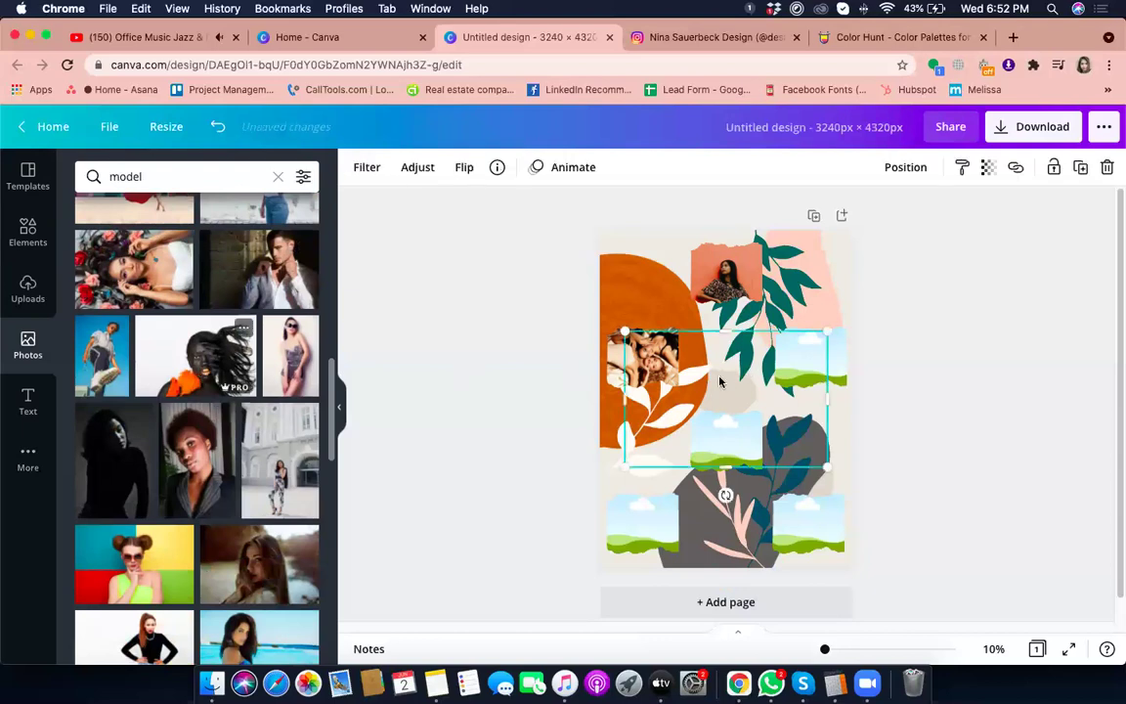
drag(710, 398, 809, 364)
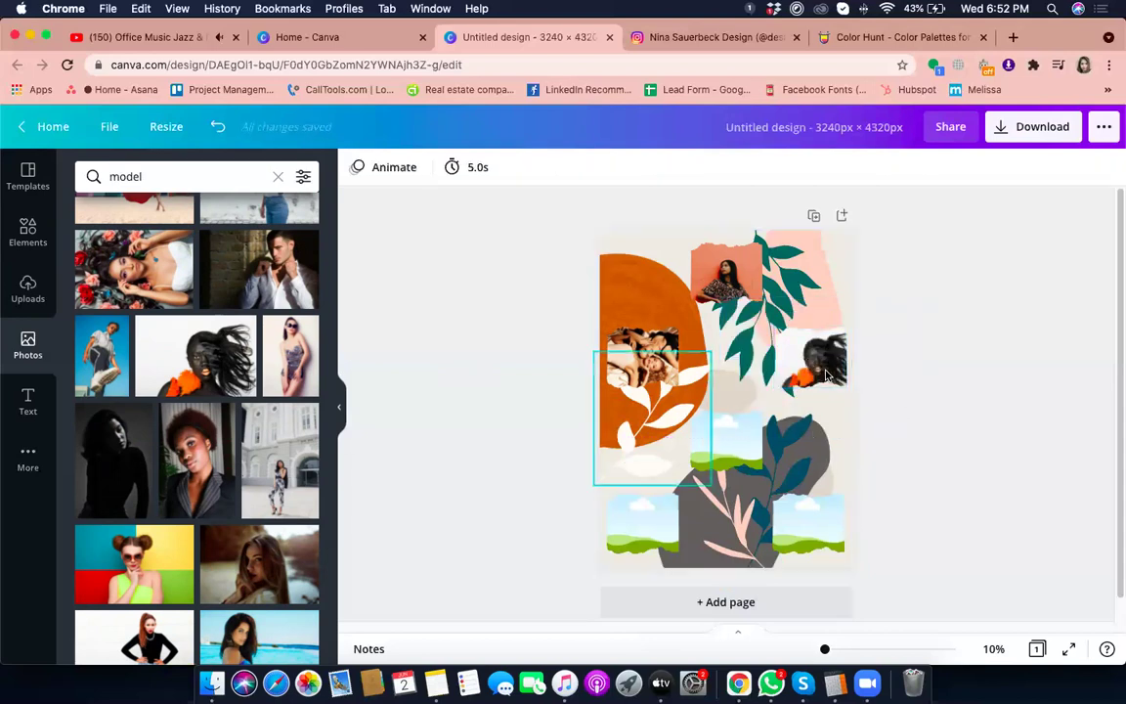
double_click(824, 367)
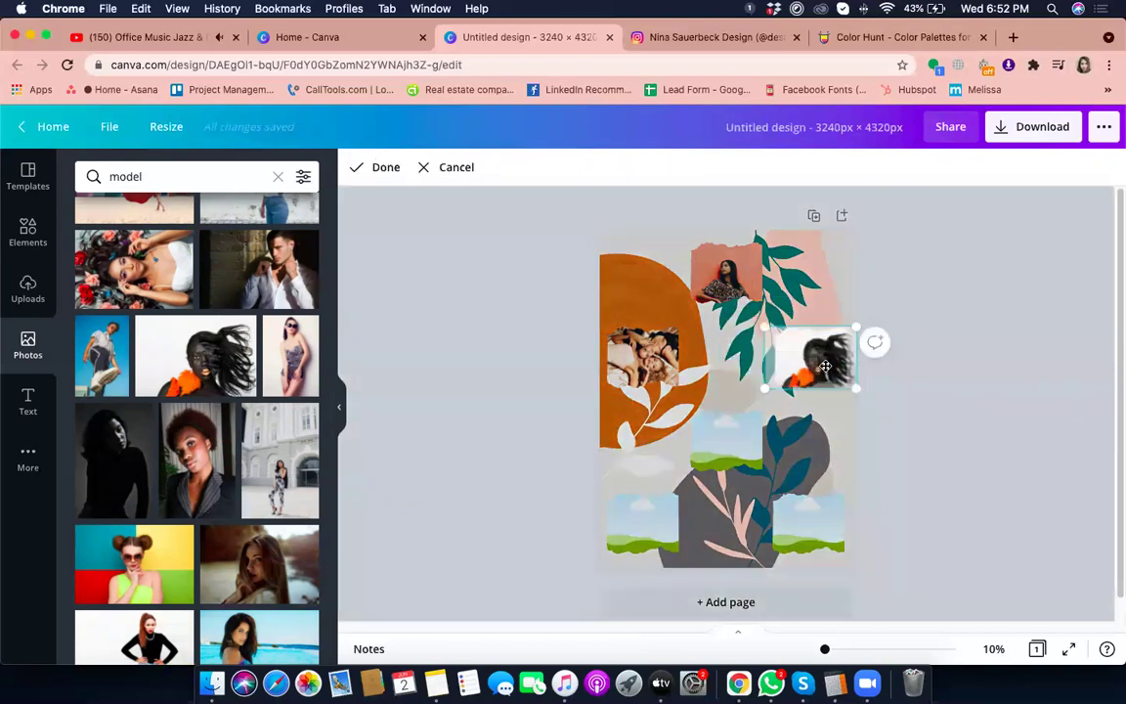
click(473, 458)
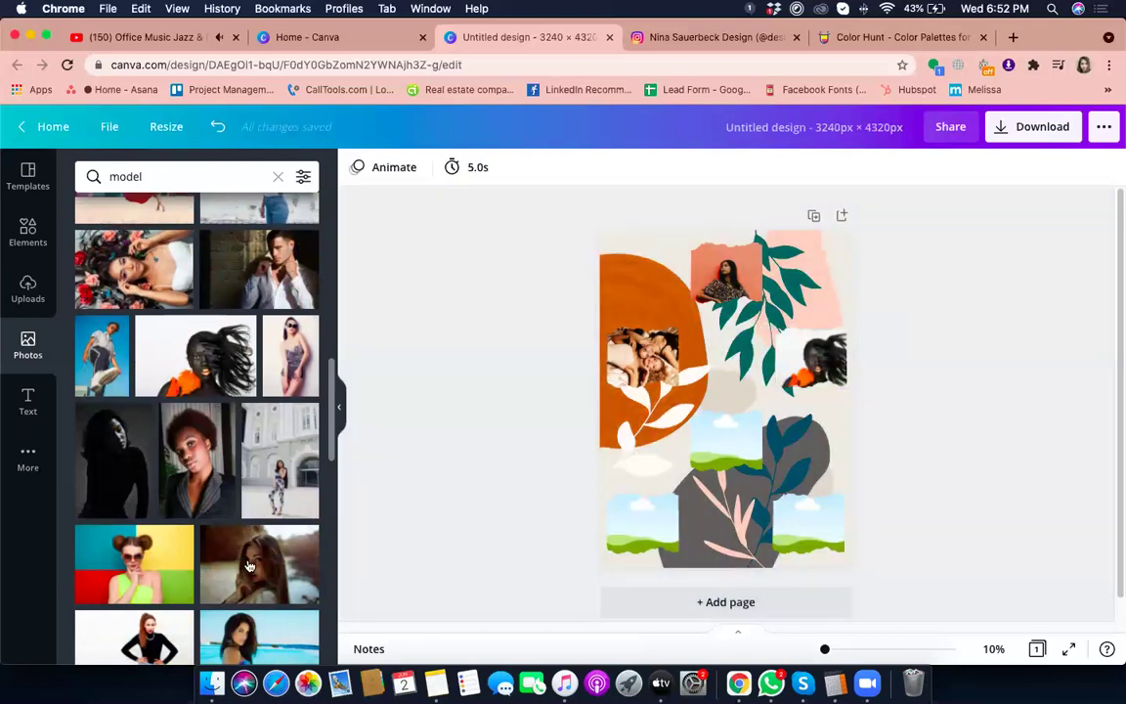
Step: Drop the long-haired woman photo into the centre frame and browse further photos
click(249, 568)
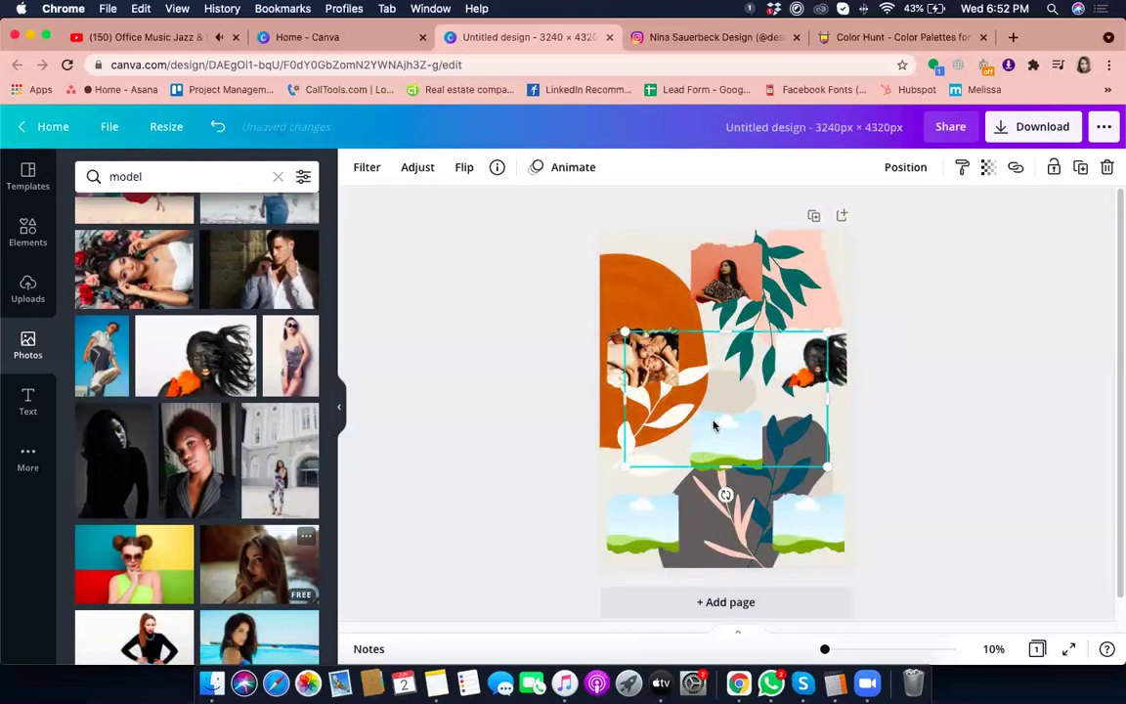
drag(720, 437, 723, 440)
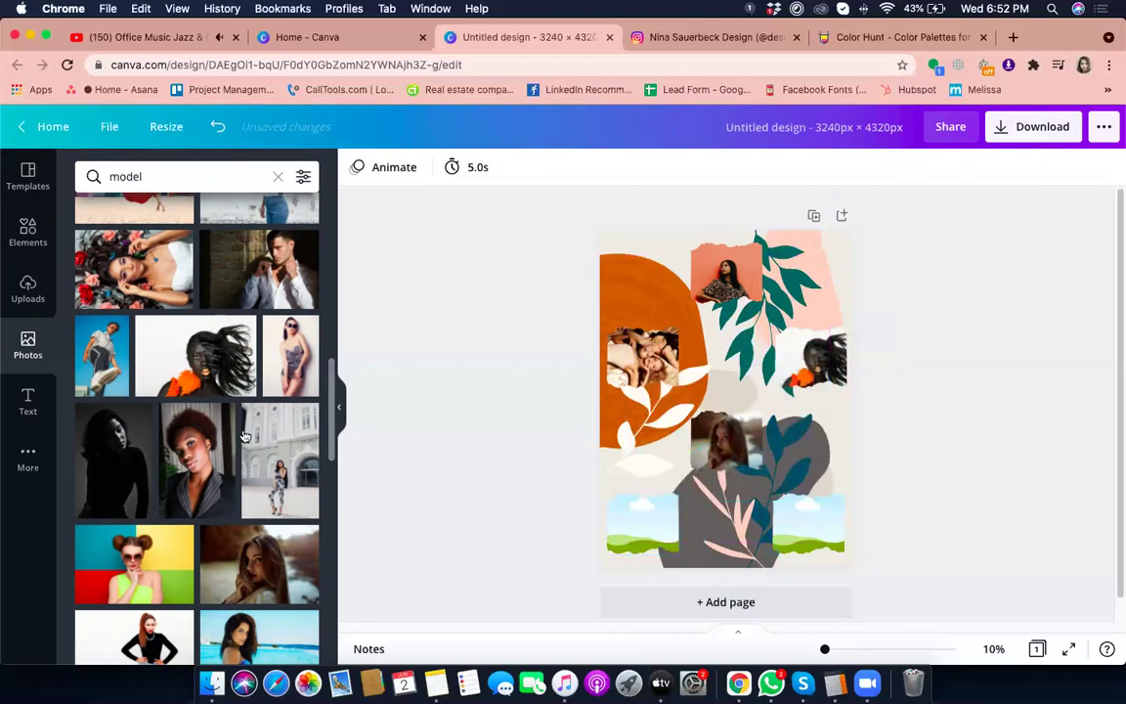
scroll(225, 479, down, 2)
scroll(234, 460, down, 5)
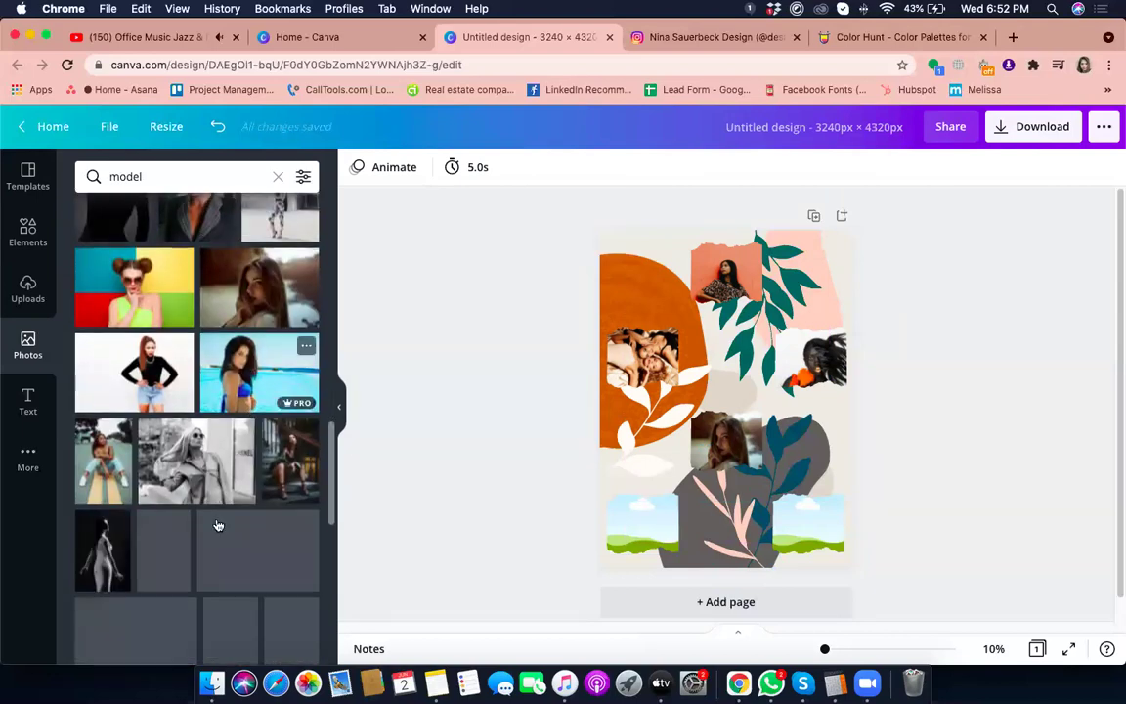
scroll(181, 468, down, 3)
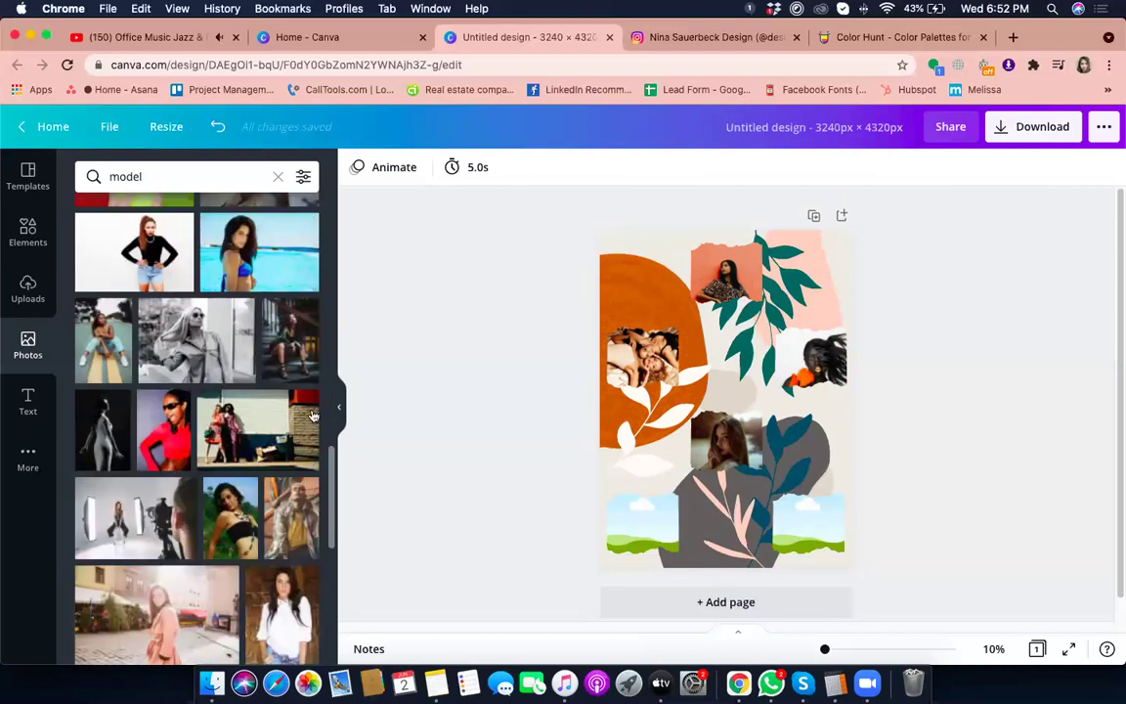
mouse_move(158, 343)
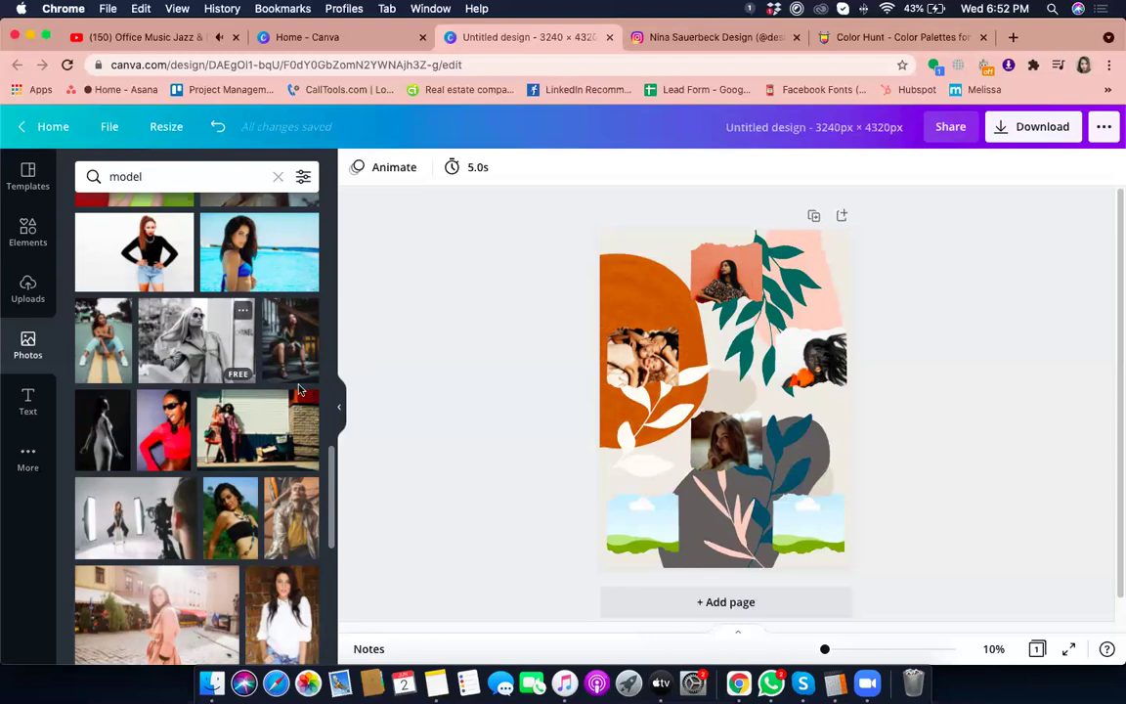
scroll(231, 361, down, 3)
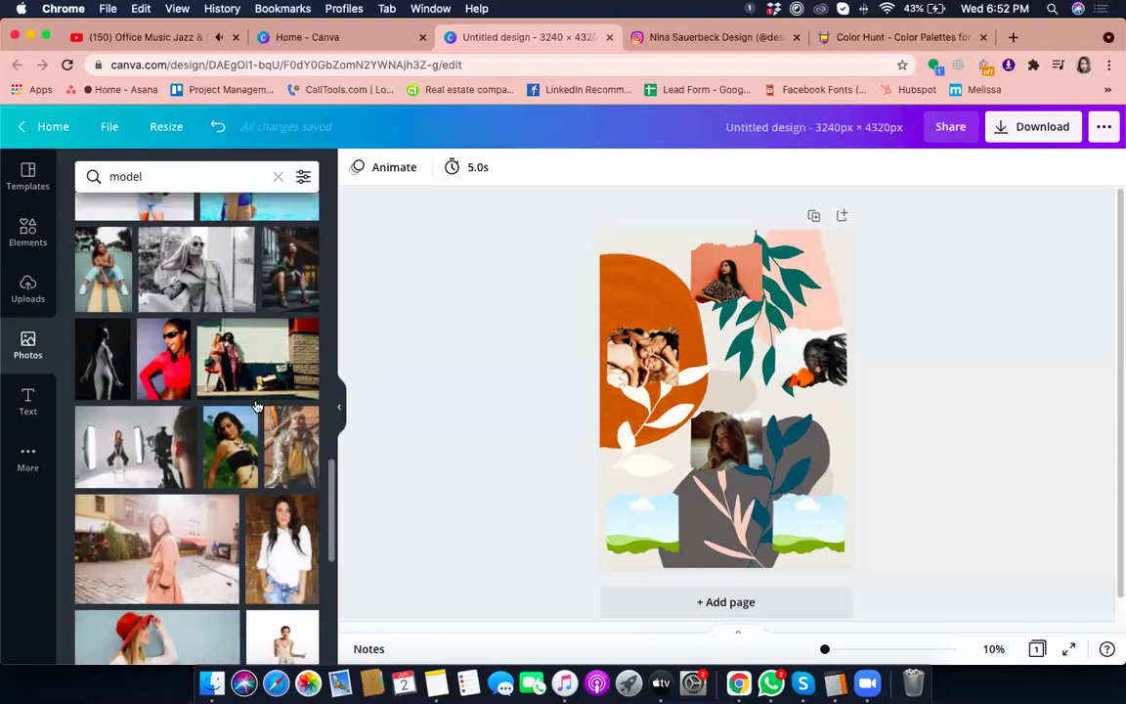
scroll(158, 460, down, 2)
Step: Place the pink-coat street photo into the lower-left frame
drag(156, 427, 695, 362)
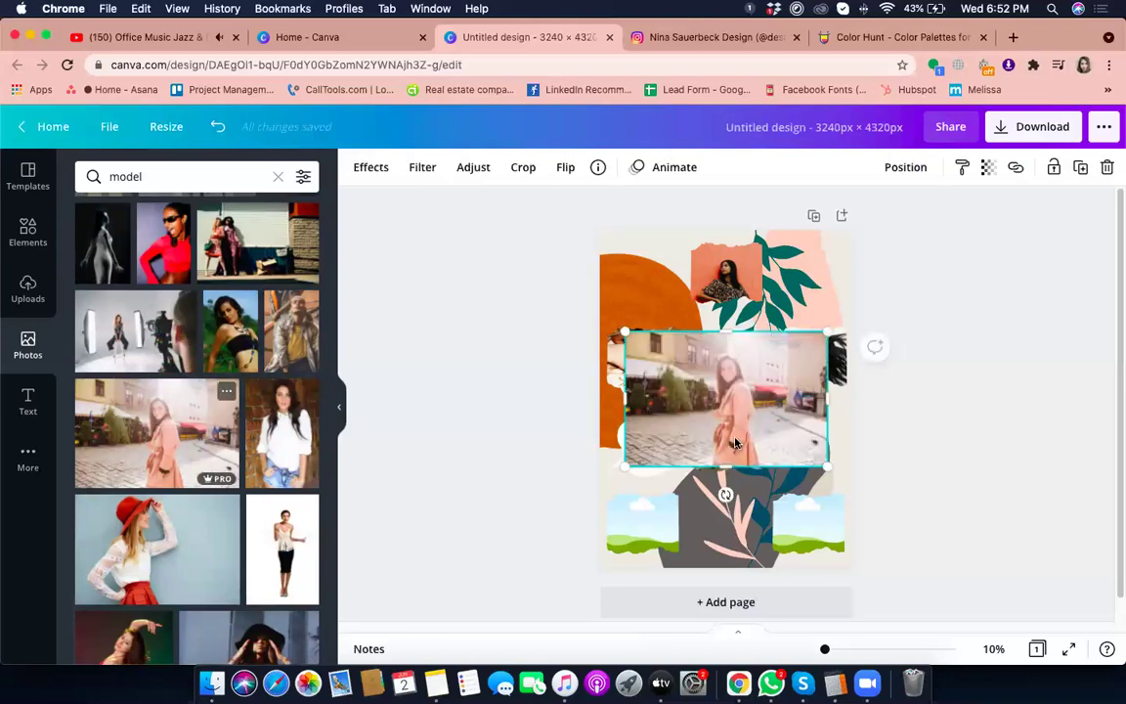
drag(655, 515, 566, 478)
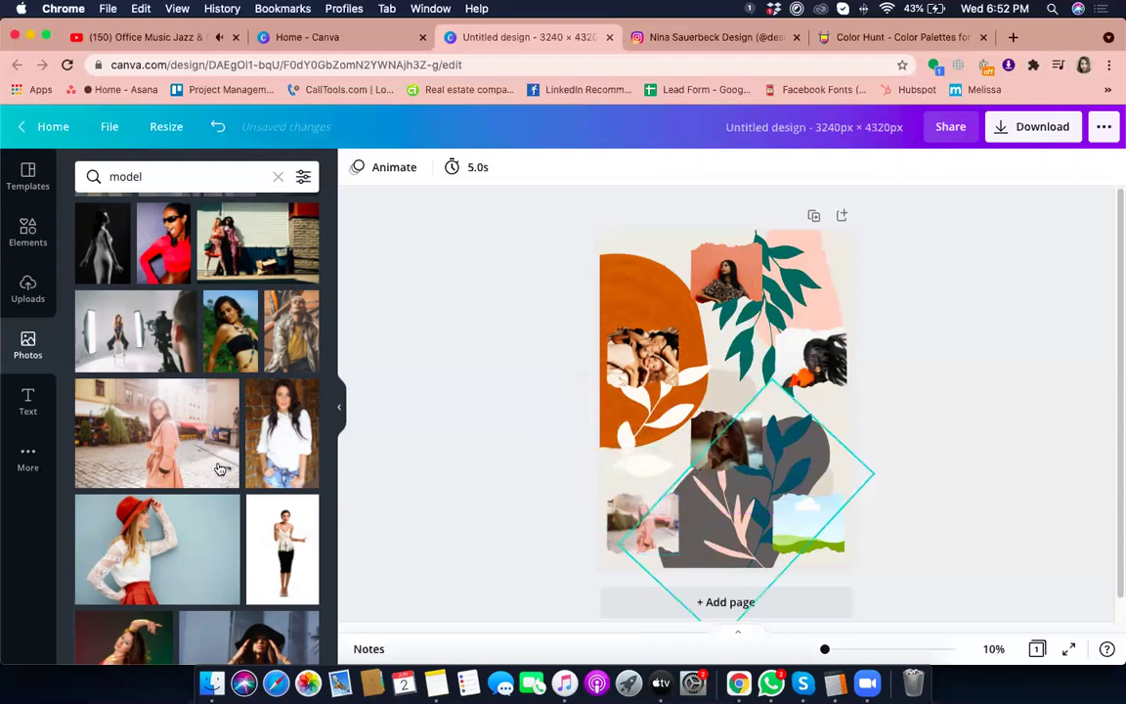
scroll(218, 470, down, 2)
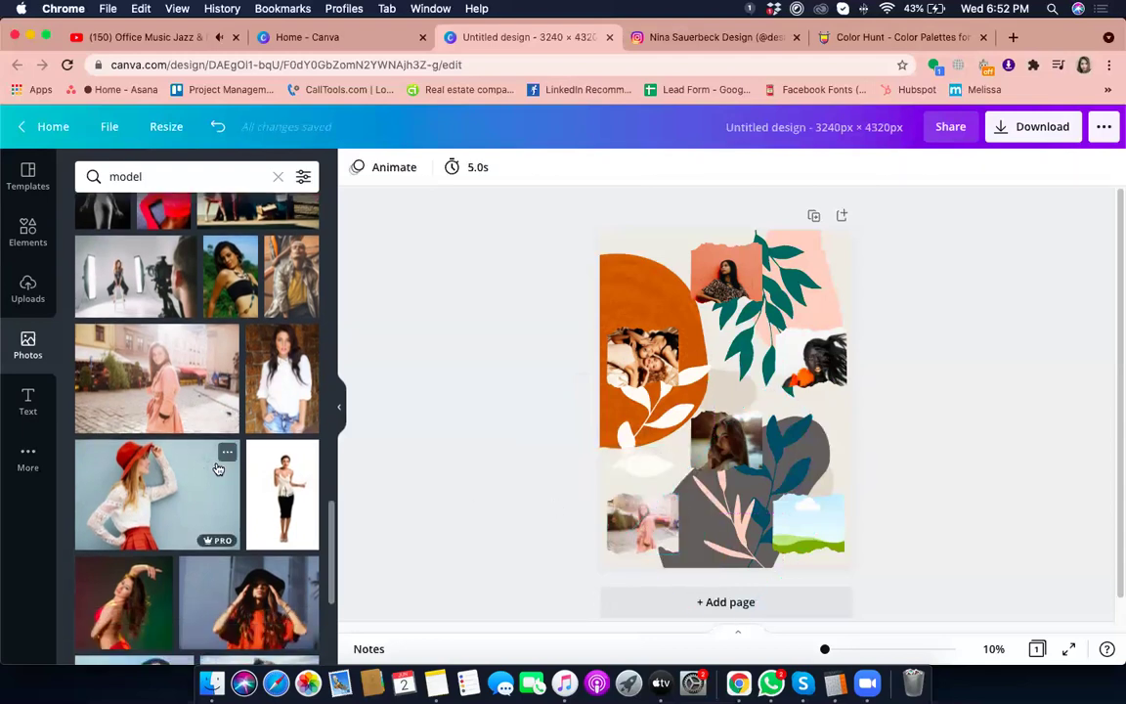
scroll(214, 467, down, 1)
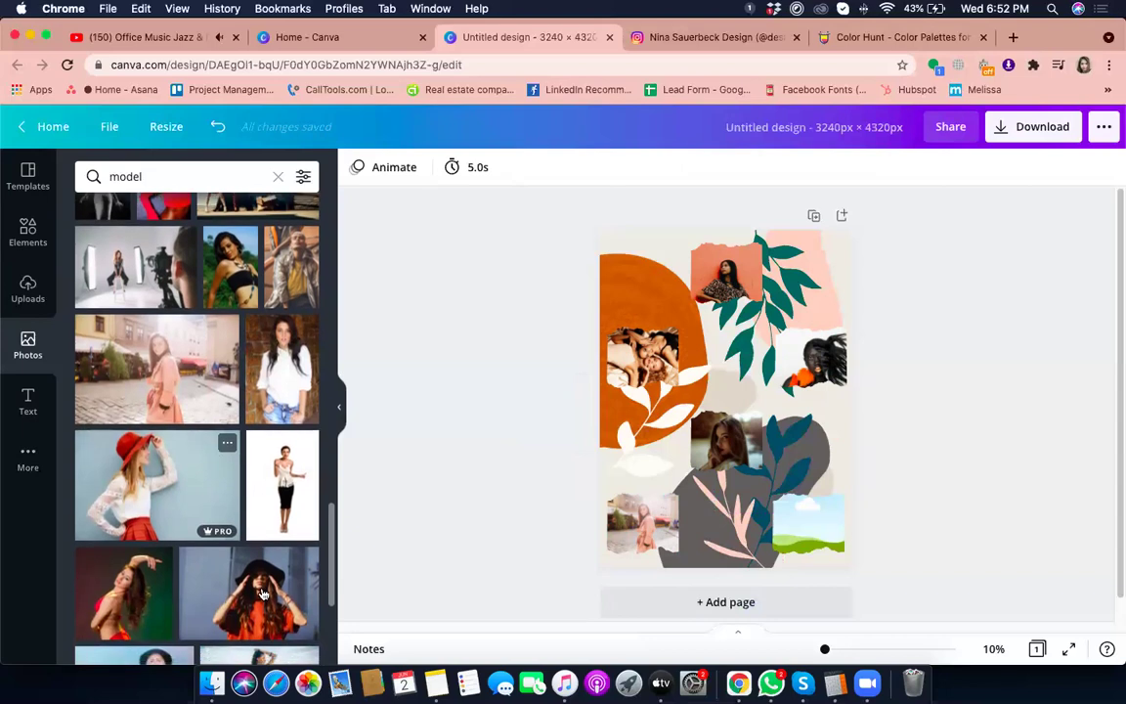
scroll(278, 587, down, 2)
Step: Place the orange-hat woman photo into the bottom-right frame
drag(249, 508, 680, 348)
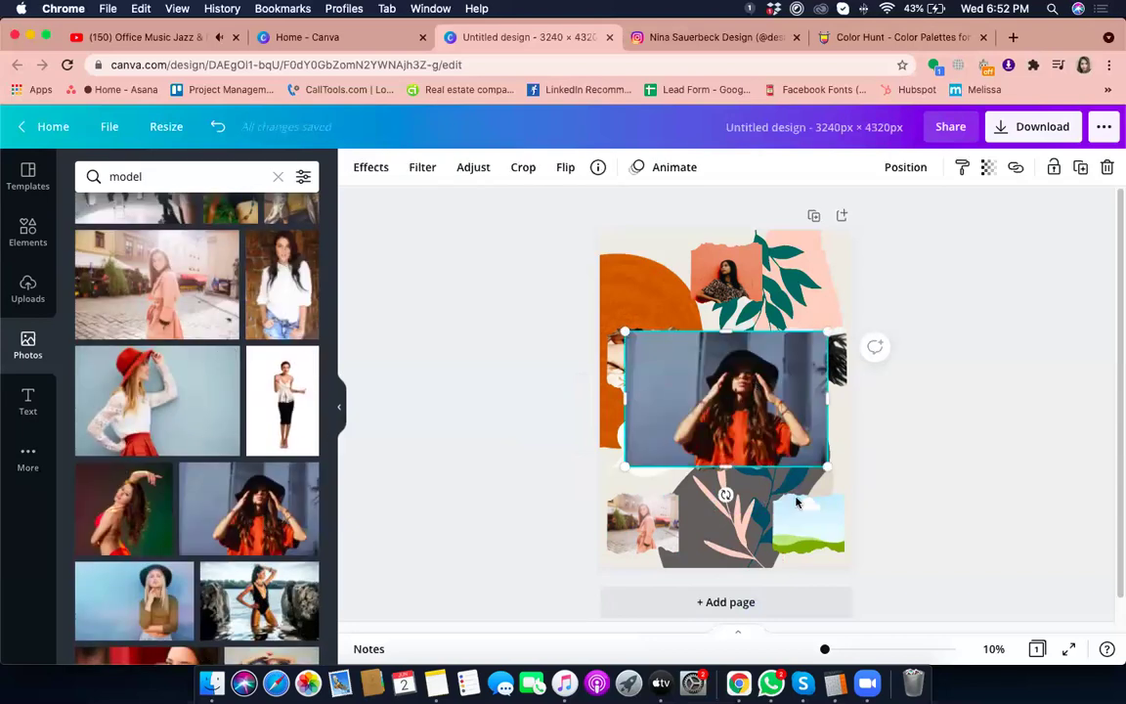
drag(797, 460, 948, 486)
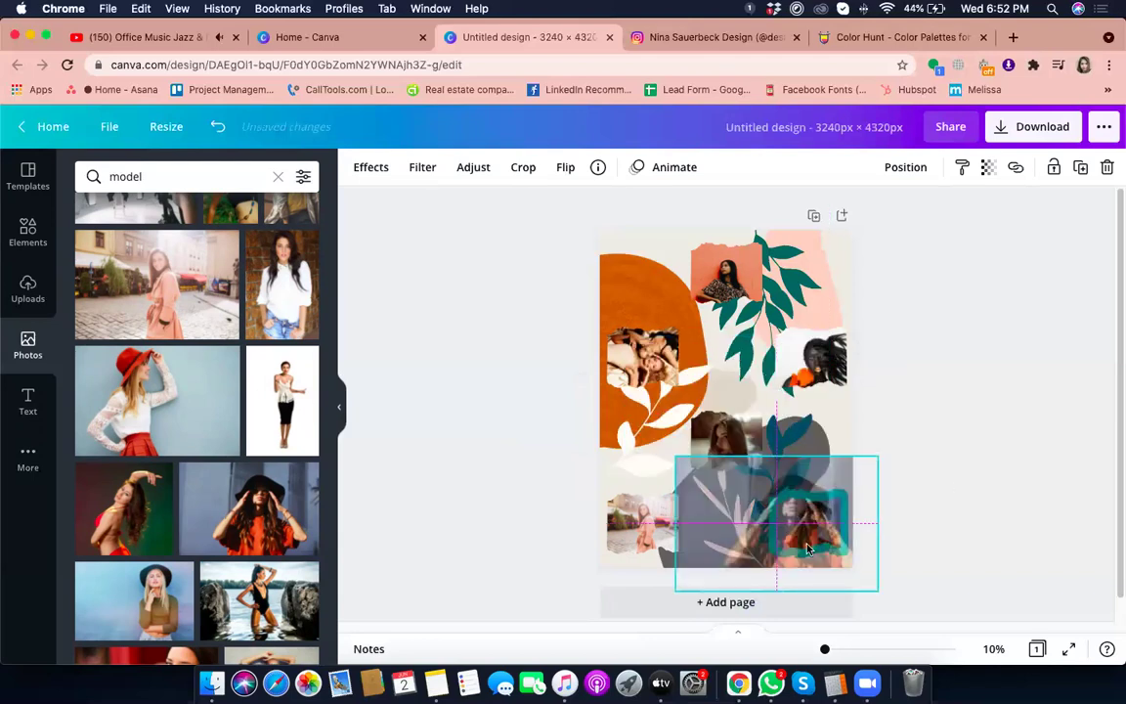
drag(808, 549, 808, 547)
click(981, 463)
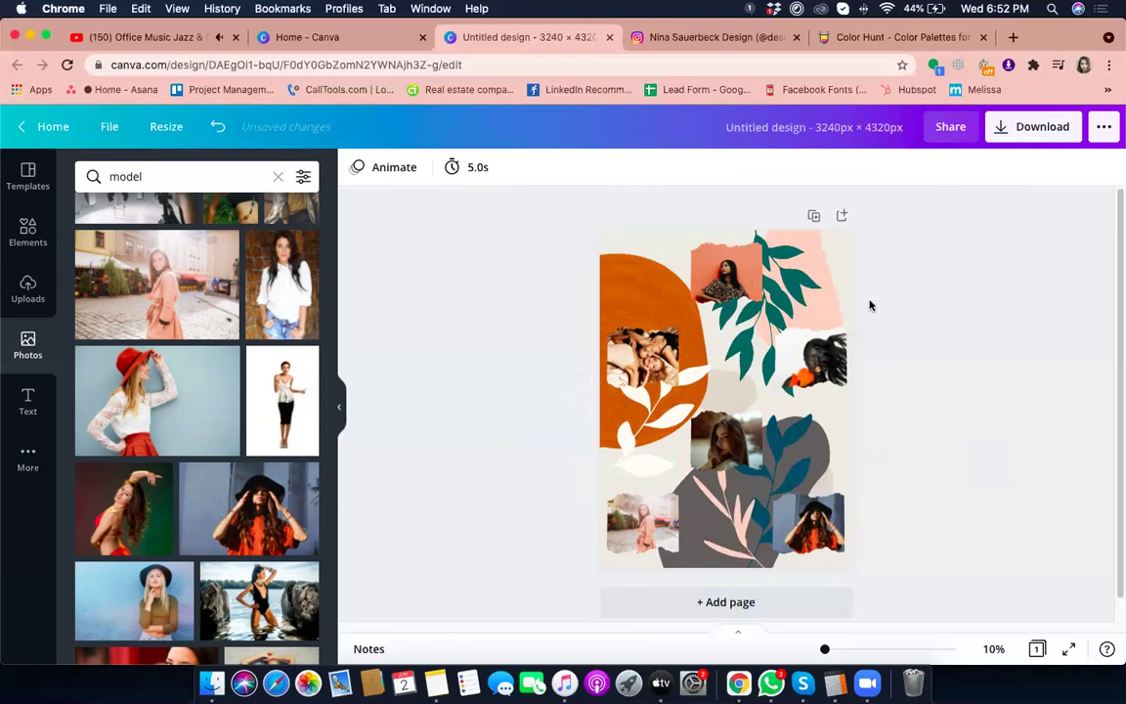
click(772, 294)
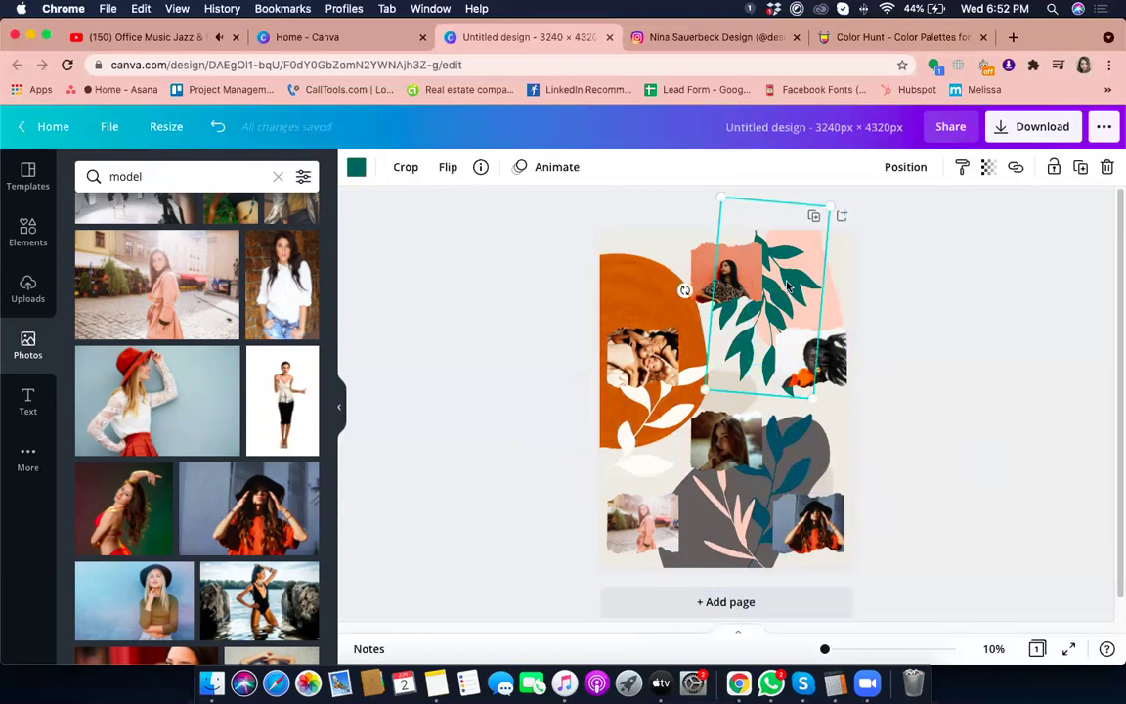
Step: Fade the upper teal leaf to a transparency of about 72
click(988, 171)
drag(915, 219, 909, 217)
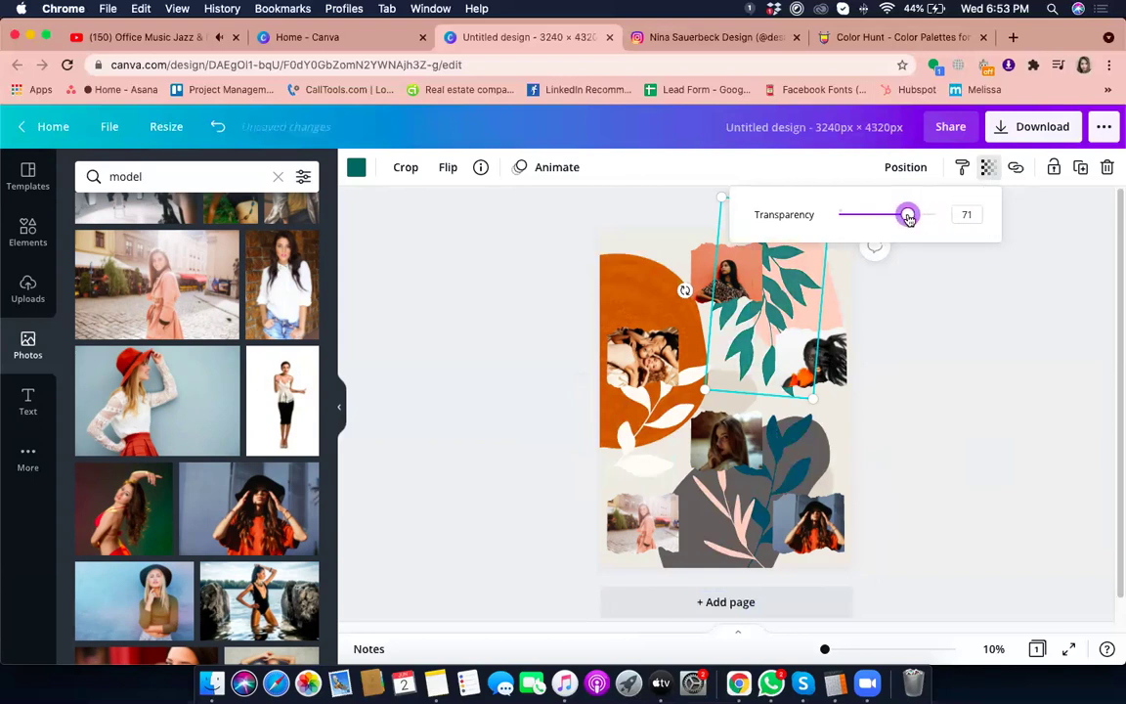
click(788, 448)
Step: Lower the lower teal leaf sprig's transparency to 73 so the photos show through
click(788, 448)
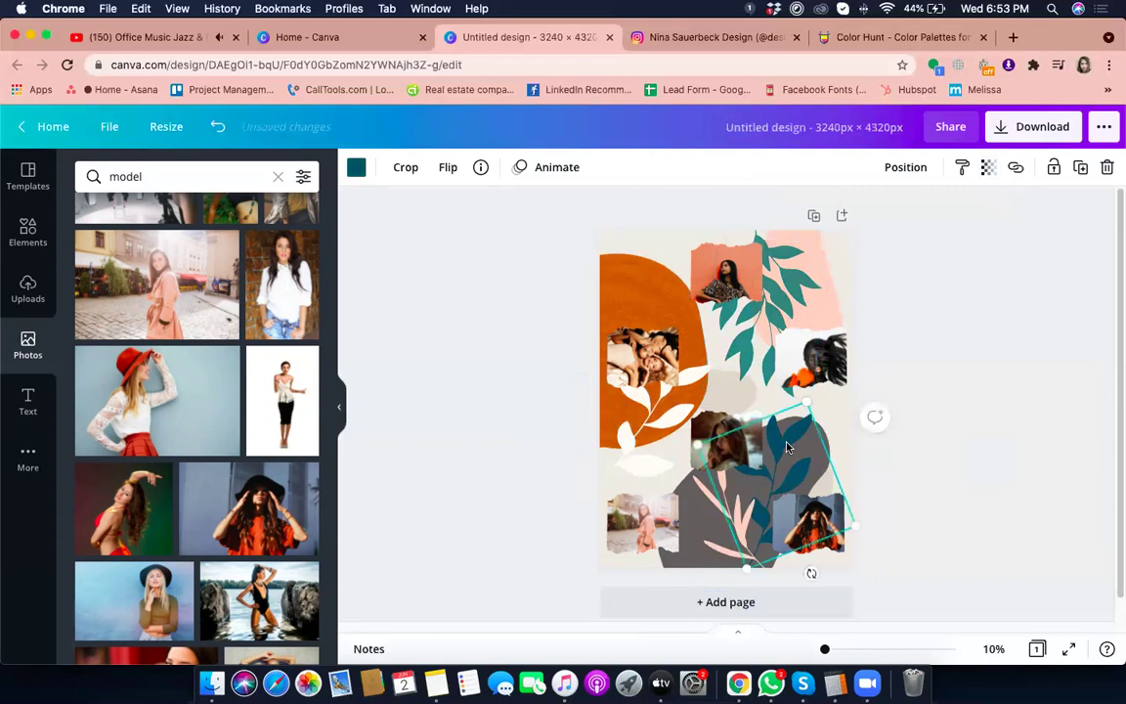
click(988, 167)
drag(936, 217, 912, 217)
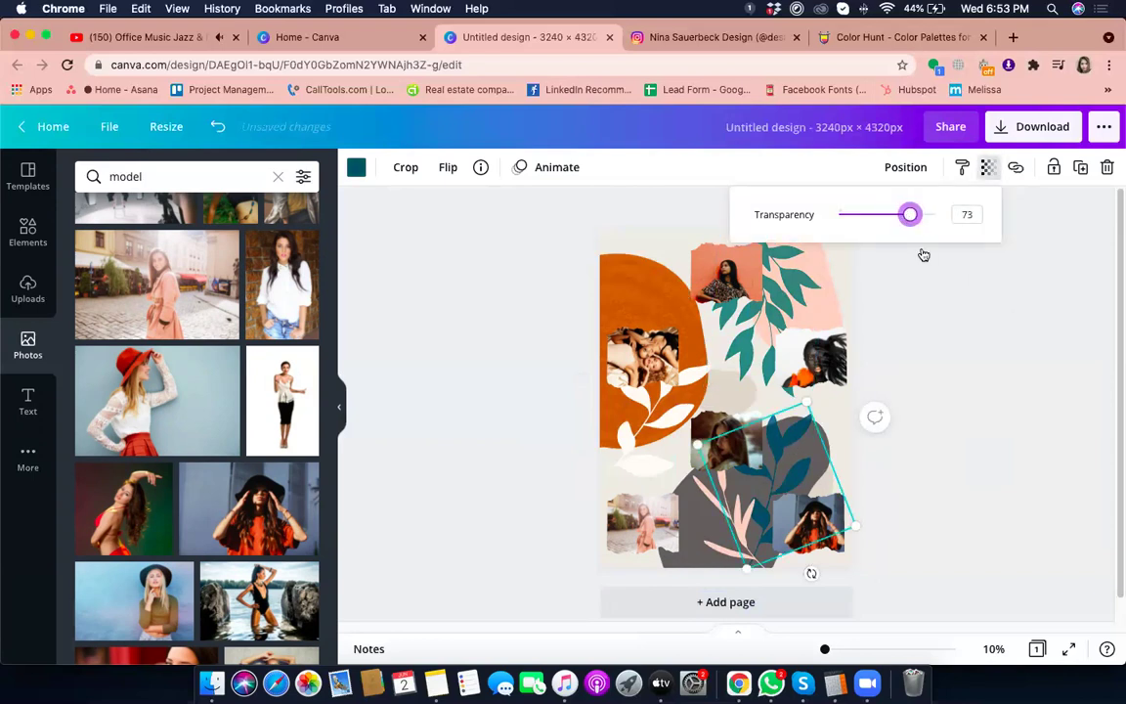
click(1000, 384)
click(1025, 384)
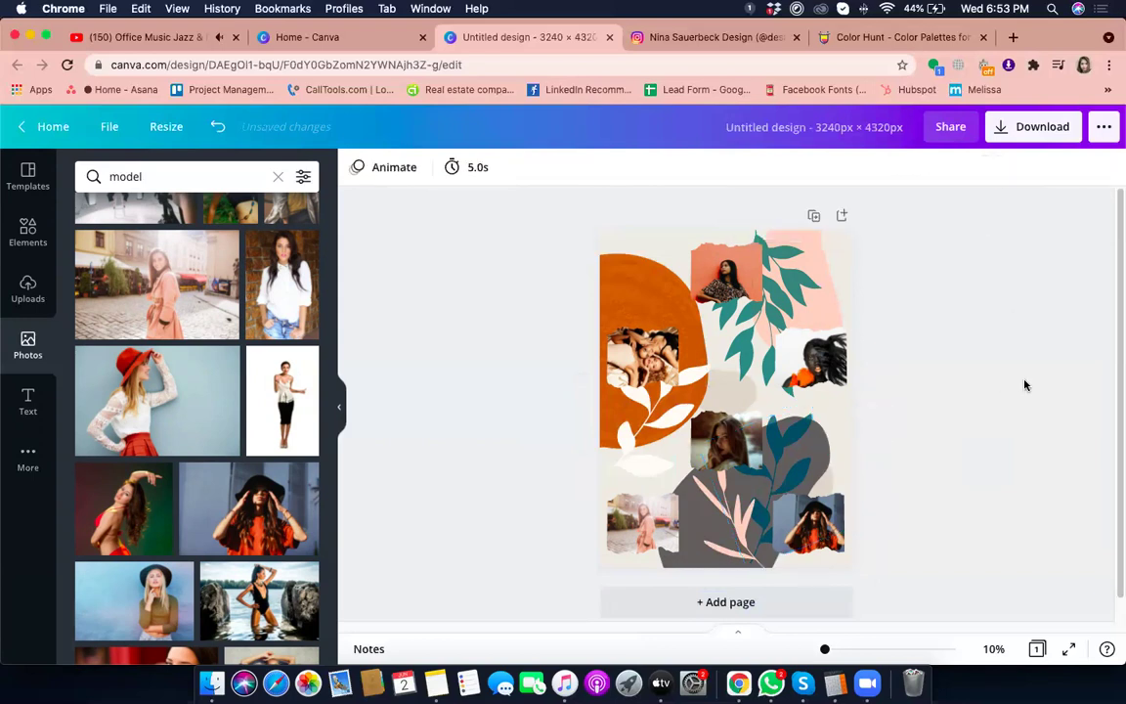
Step: Set the canvas zoom to 50%
click(640, 286)
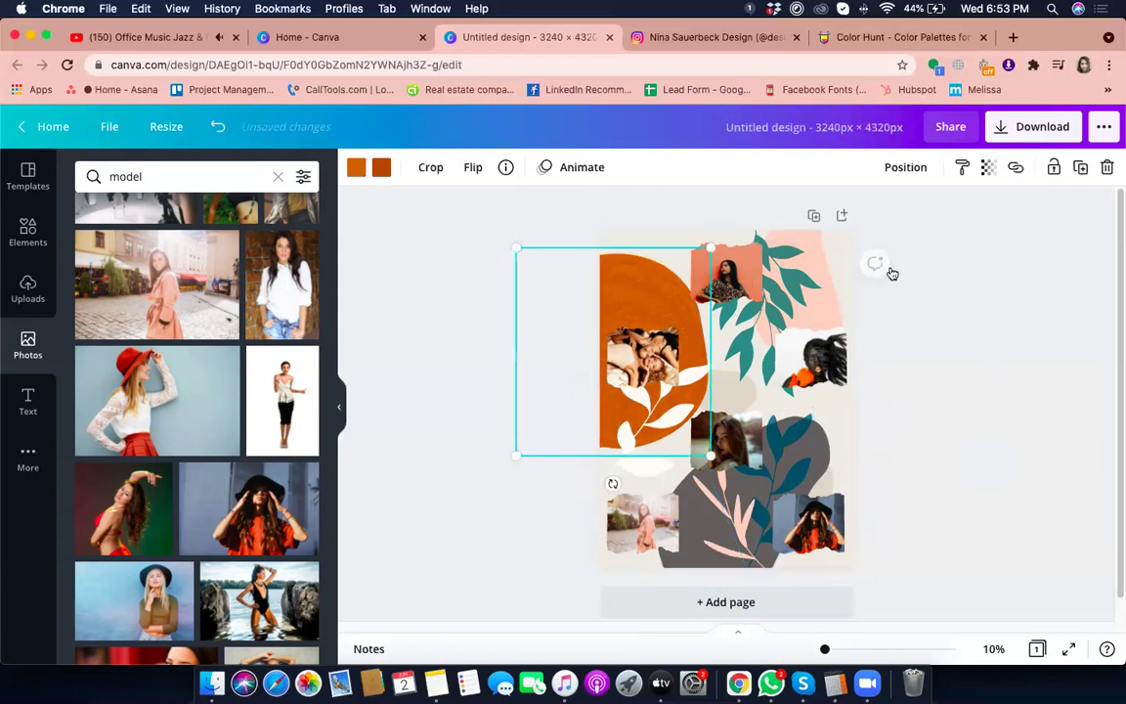
click(801, 265)
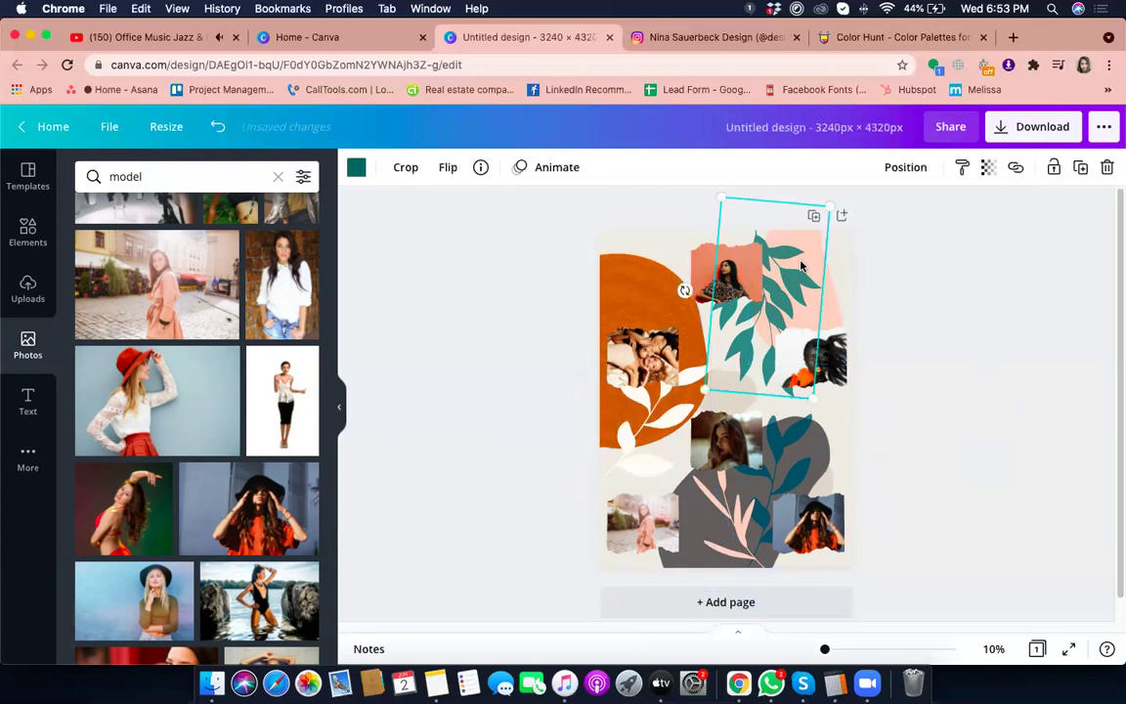
click(994, 650)
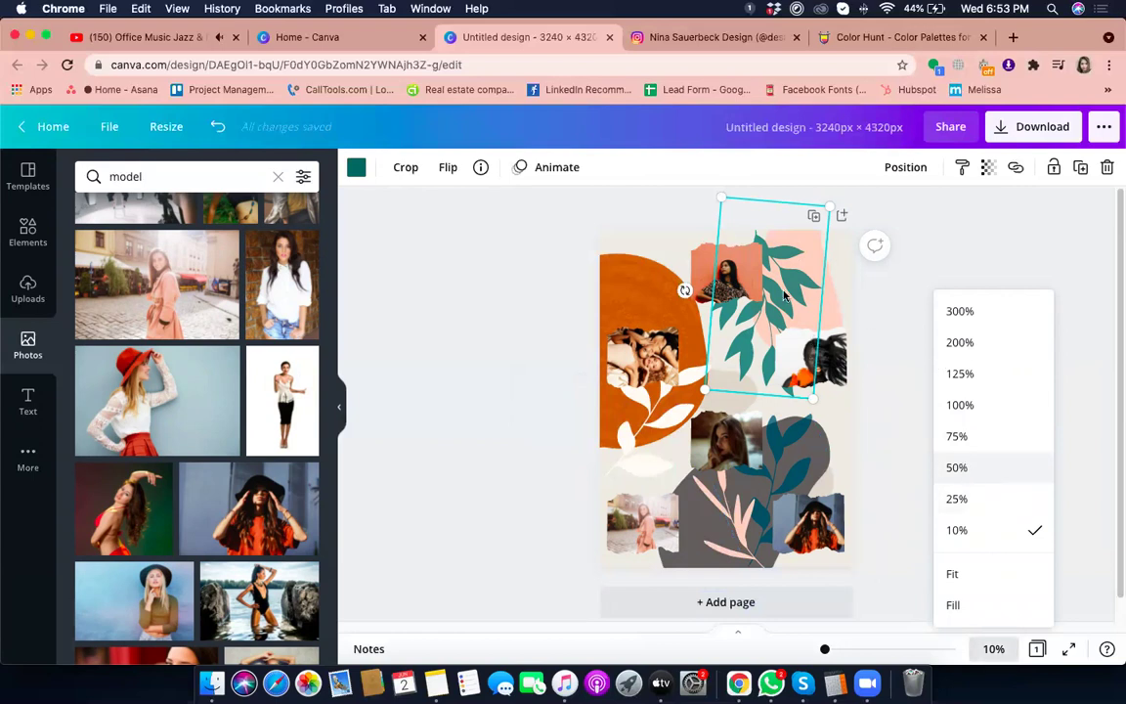
click(956, 467)
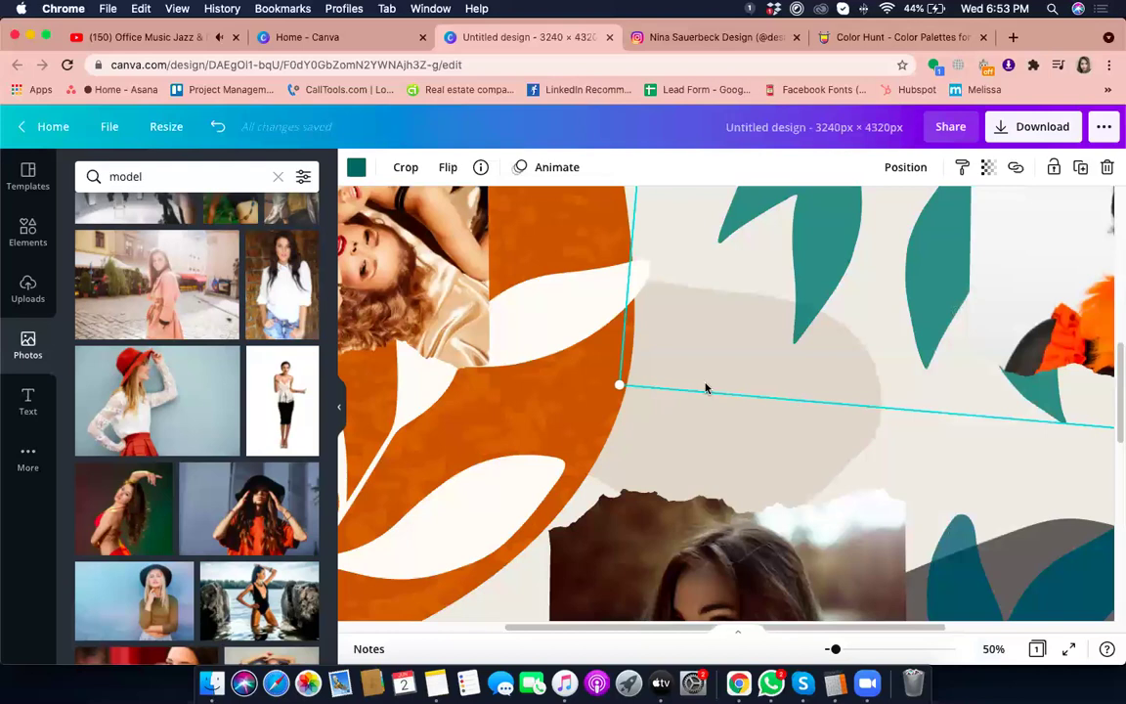
scroll(688, 377, up, 3)
scroll(688, 378, left, 4)
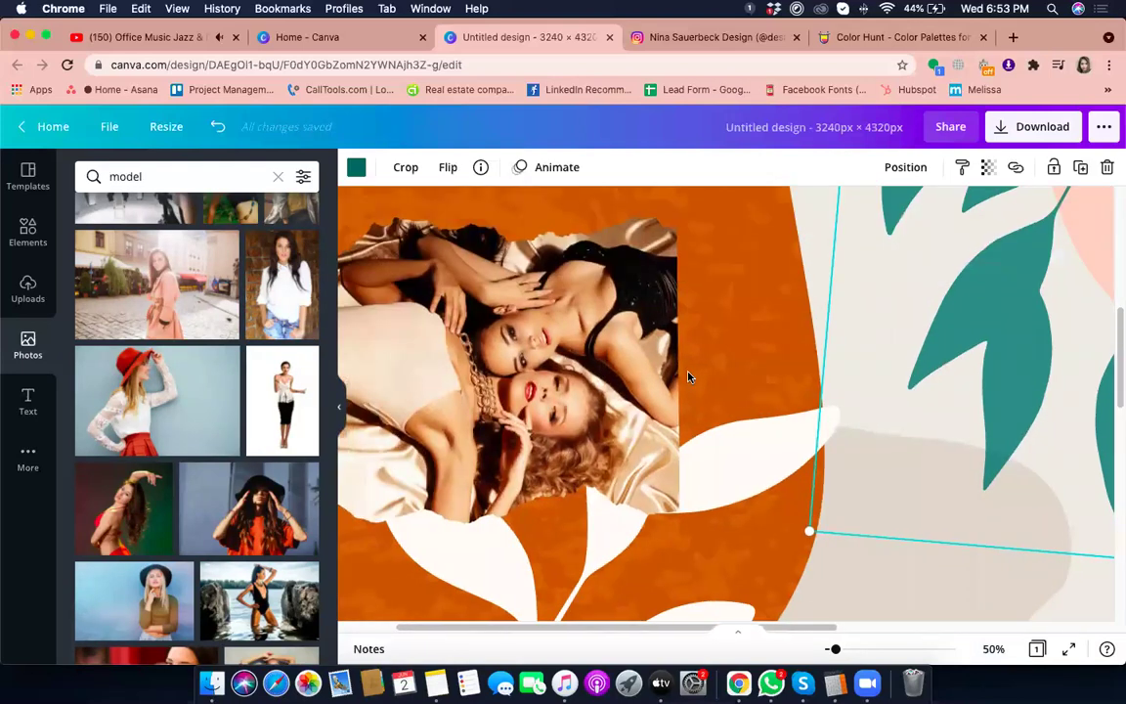
scroll(399, 381, left, 3)
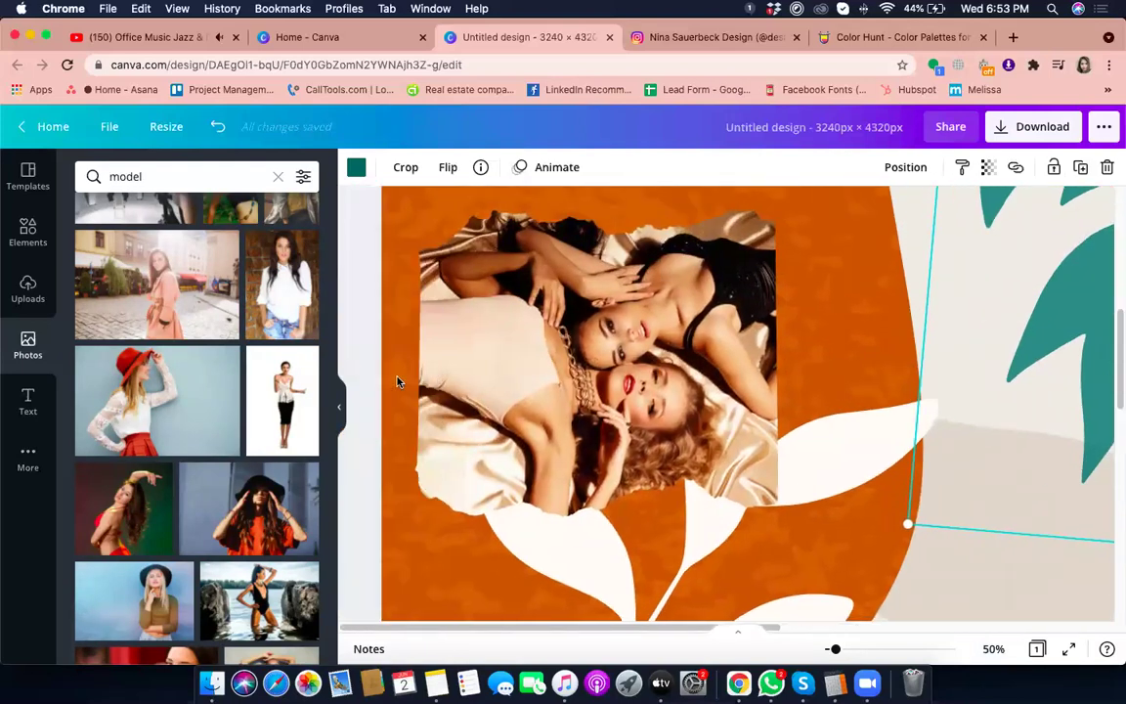
click(992, 649)
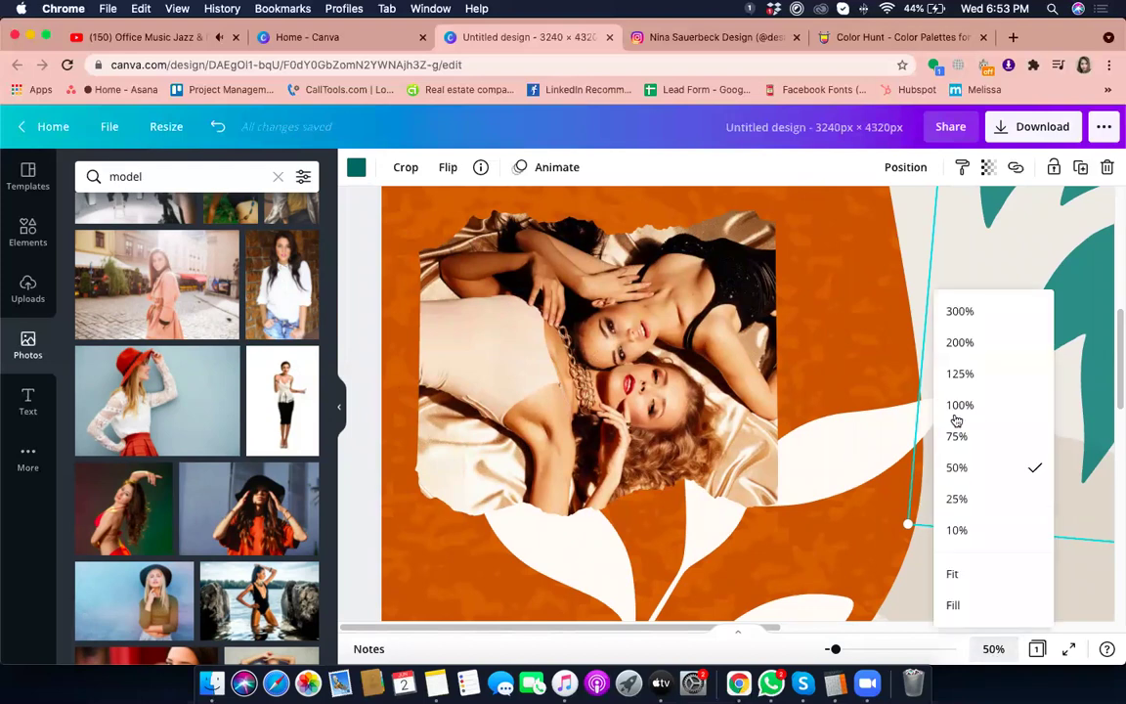
click(964, 342)
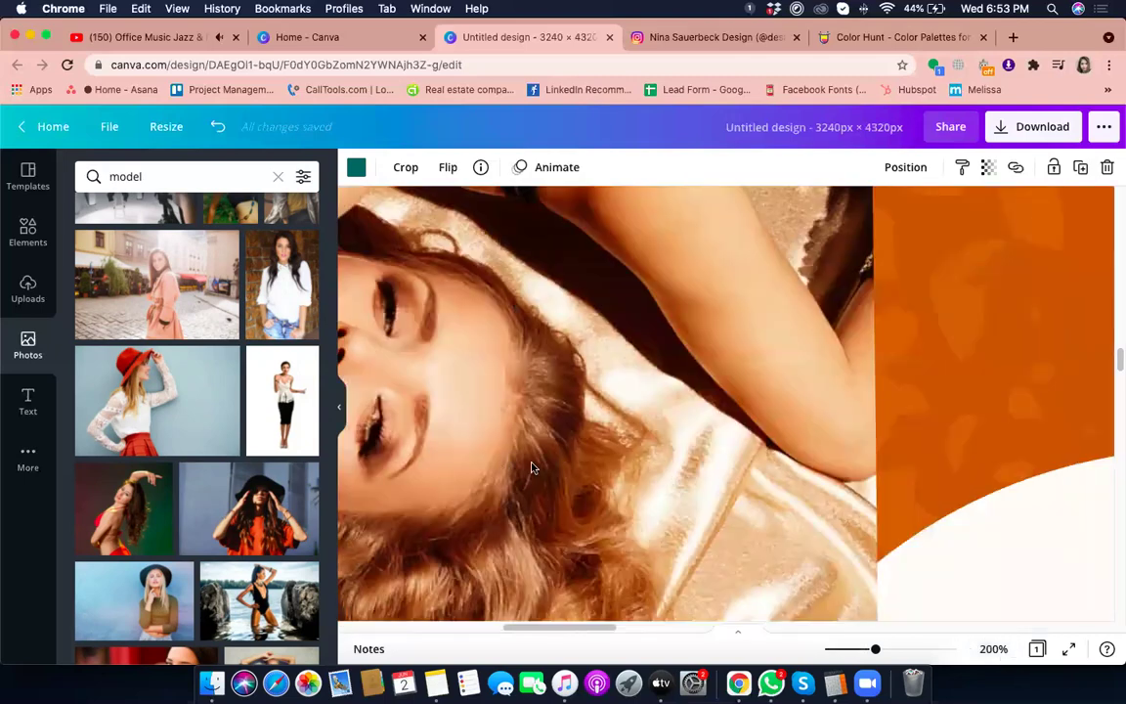
scroll(515, 453, left, 5)
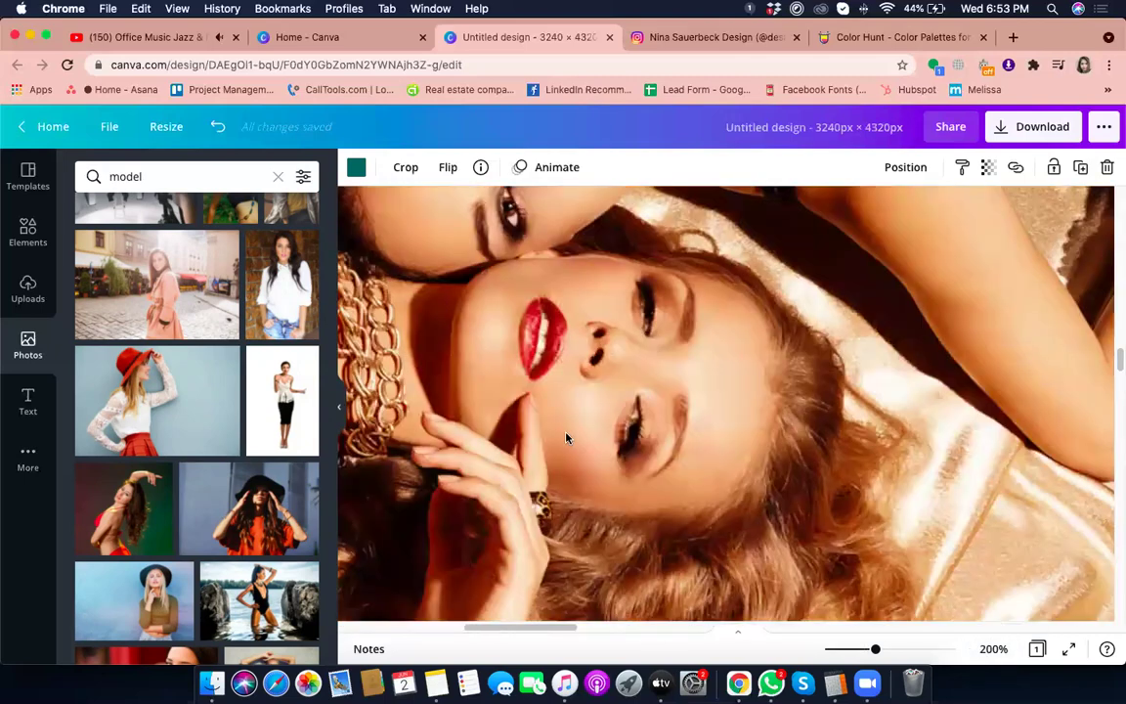
scroll(919, 438, left, 2)
scroll(919, 438, up, 2)
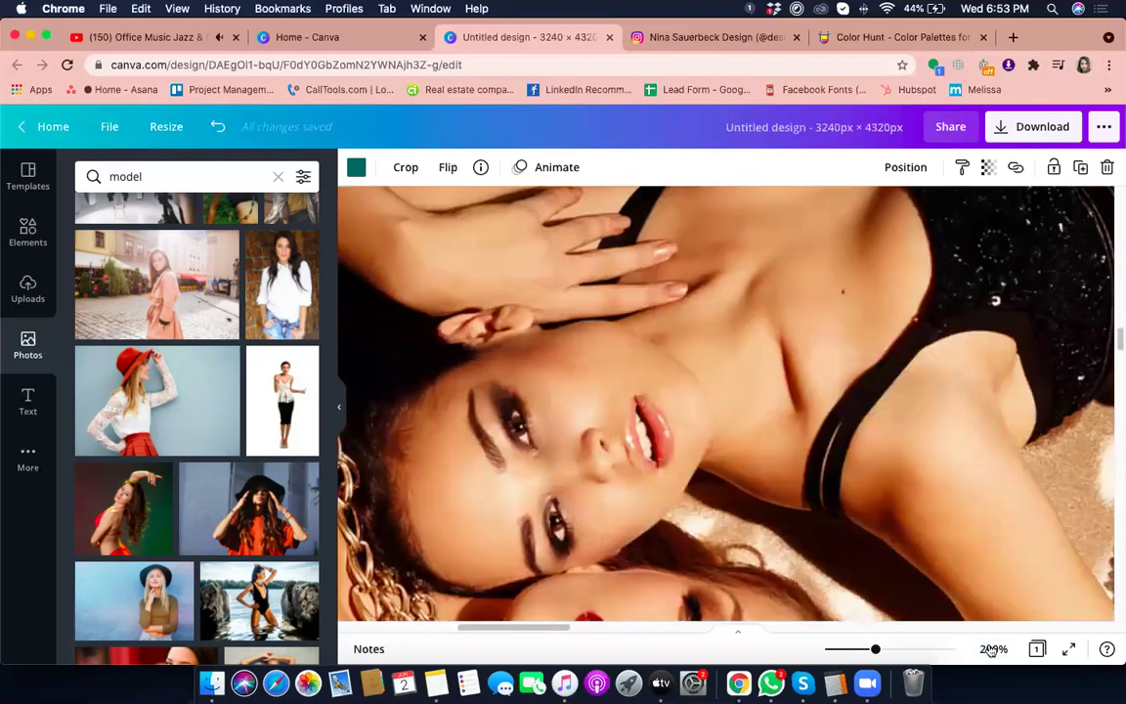
click(991, 650)
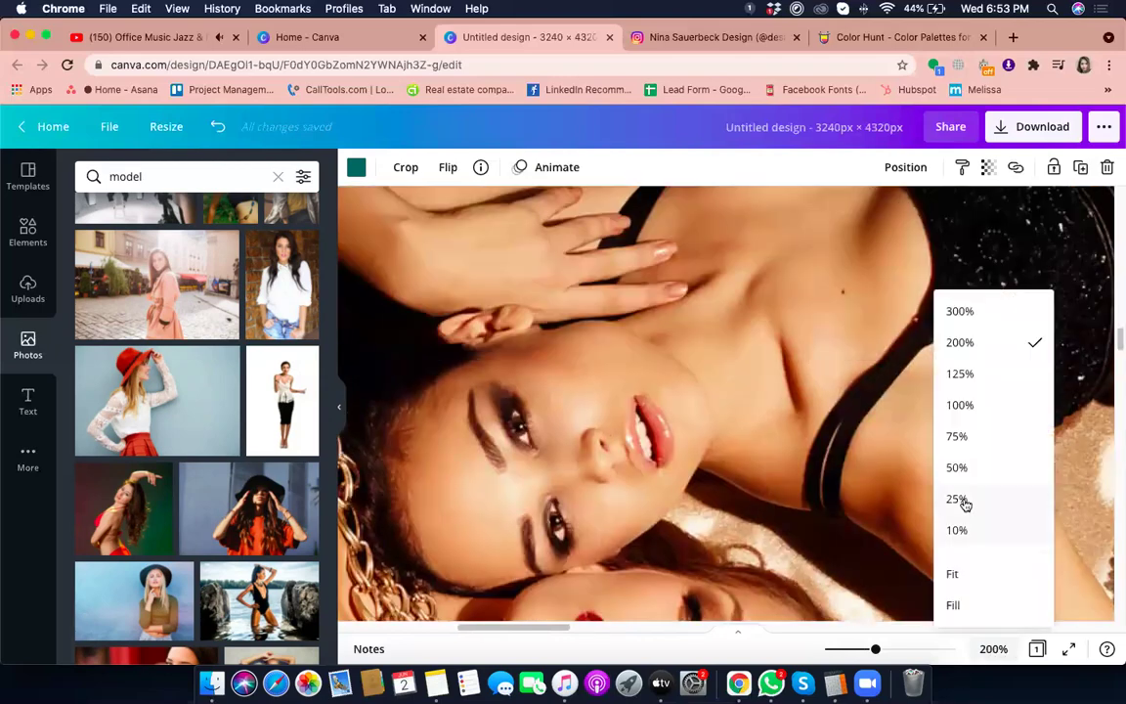
key(Return)
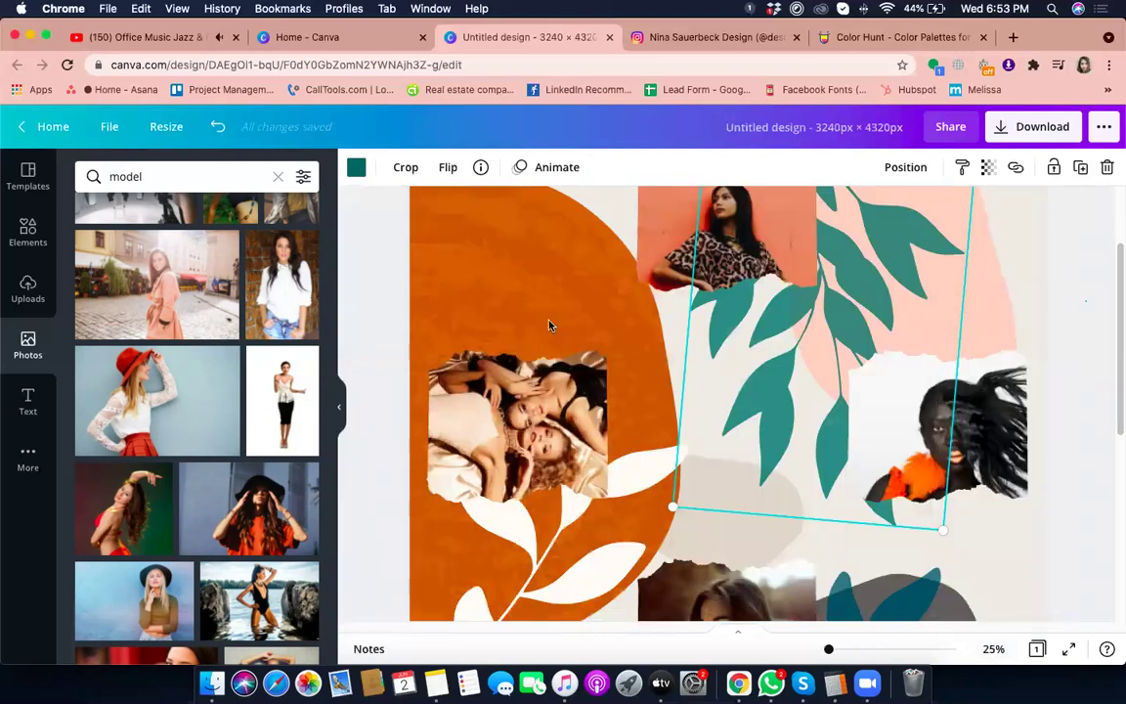
key(Escape)
scroll(463, 378, up, 2)
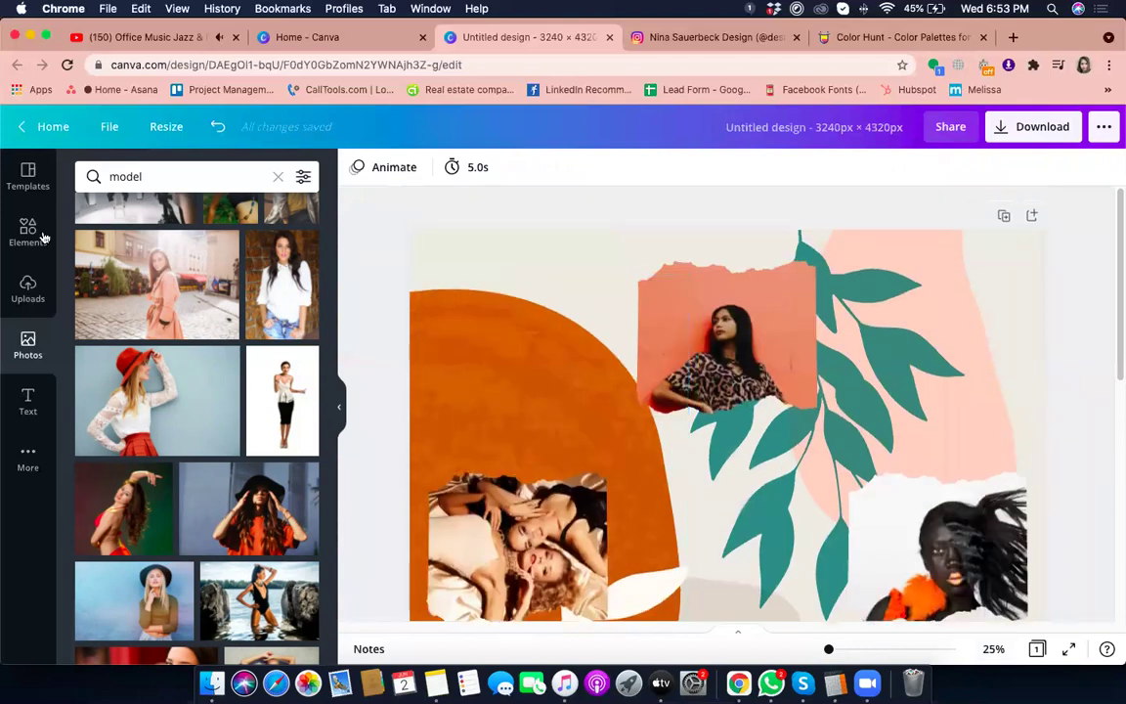
Step: Retitle the design 'ig puzzle' and start its 3240 × 4320 px PNG download
click(802, 130)
text(ig t)
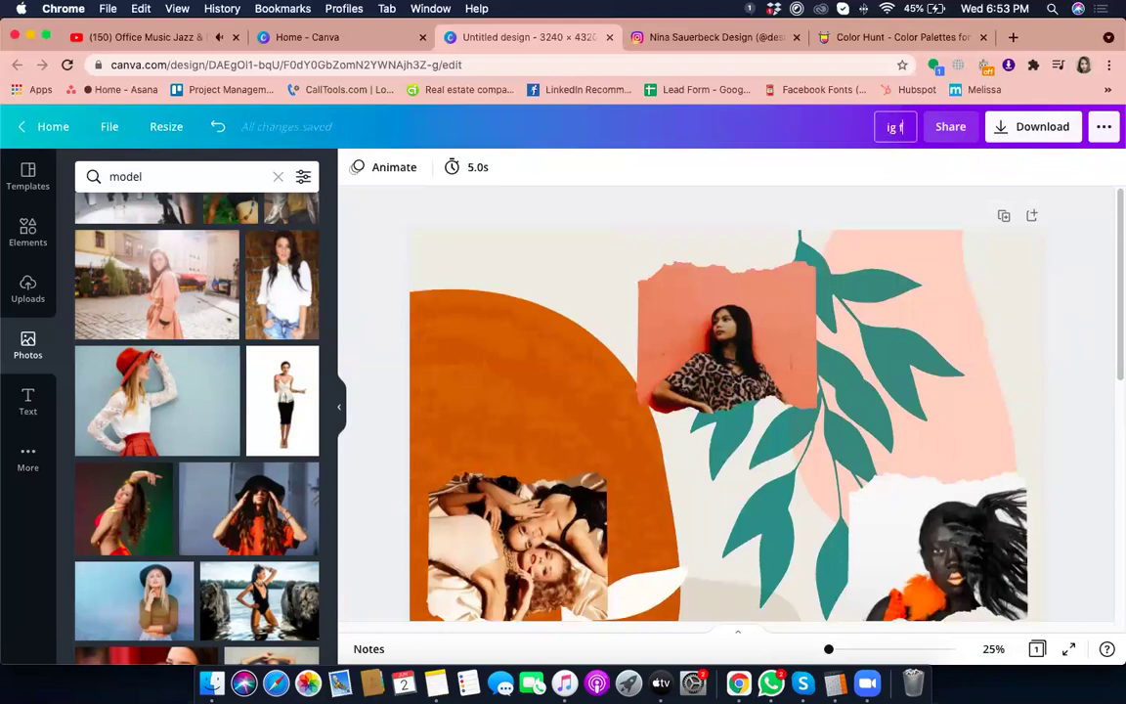
key(BackSpace)
text(puzzle)
key(Return)
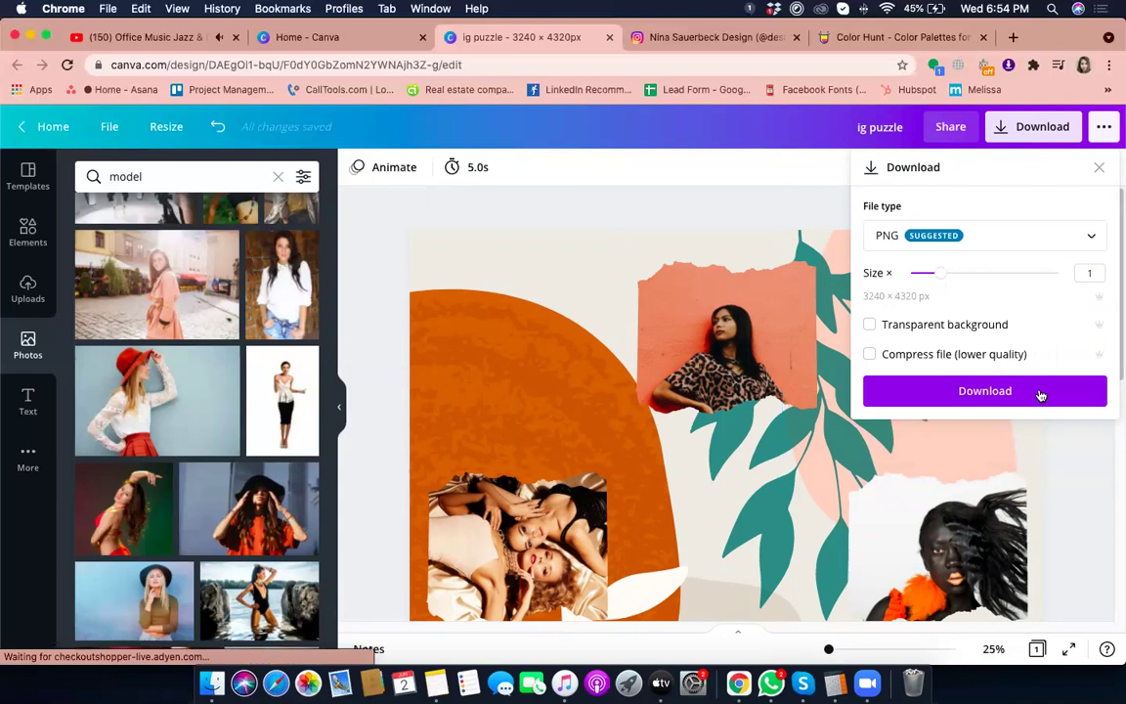
click(1042, 394)
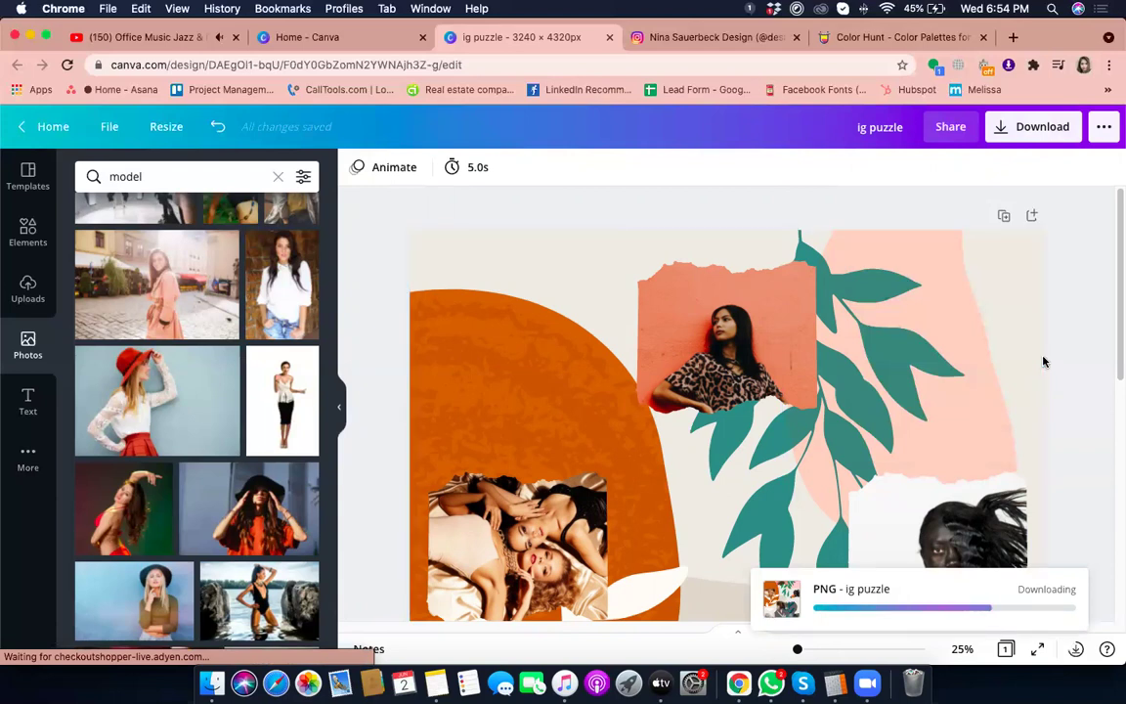
Step: Save ig puzzle.png to Downloads and search Google for 'instagram grid cutter' in a new tab
click(1014, 38)
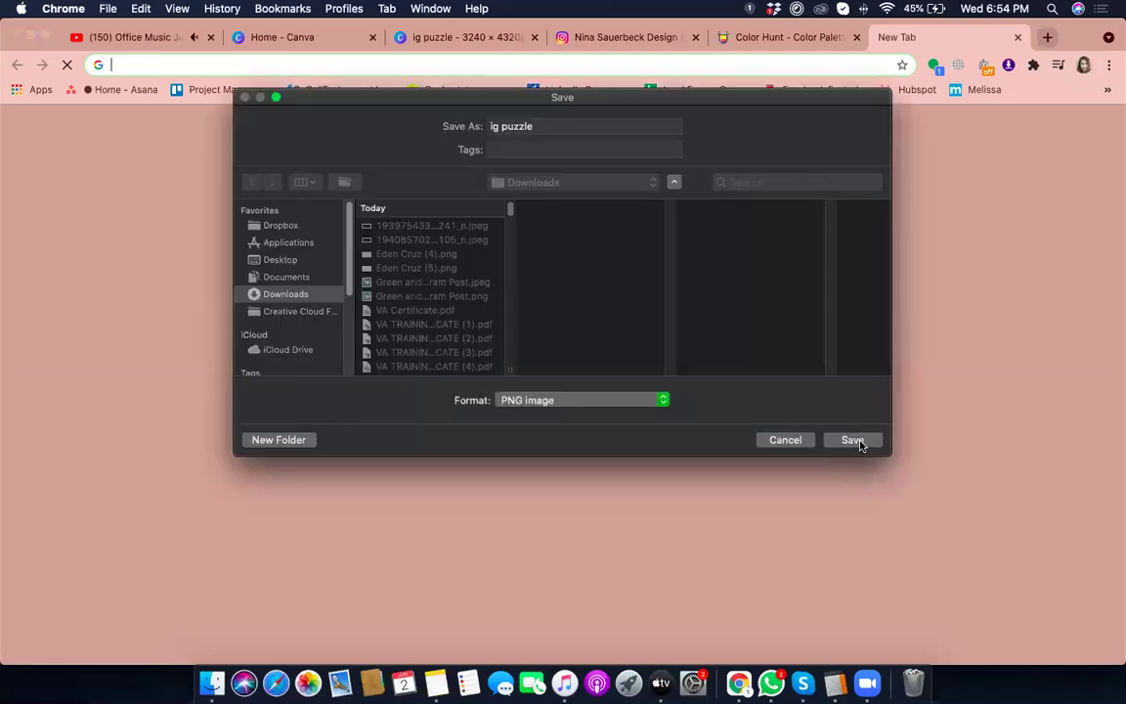
click(853, 440)
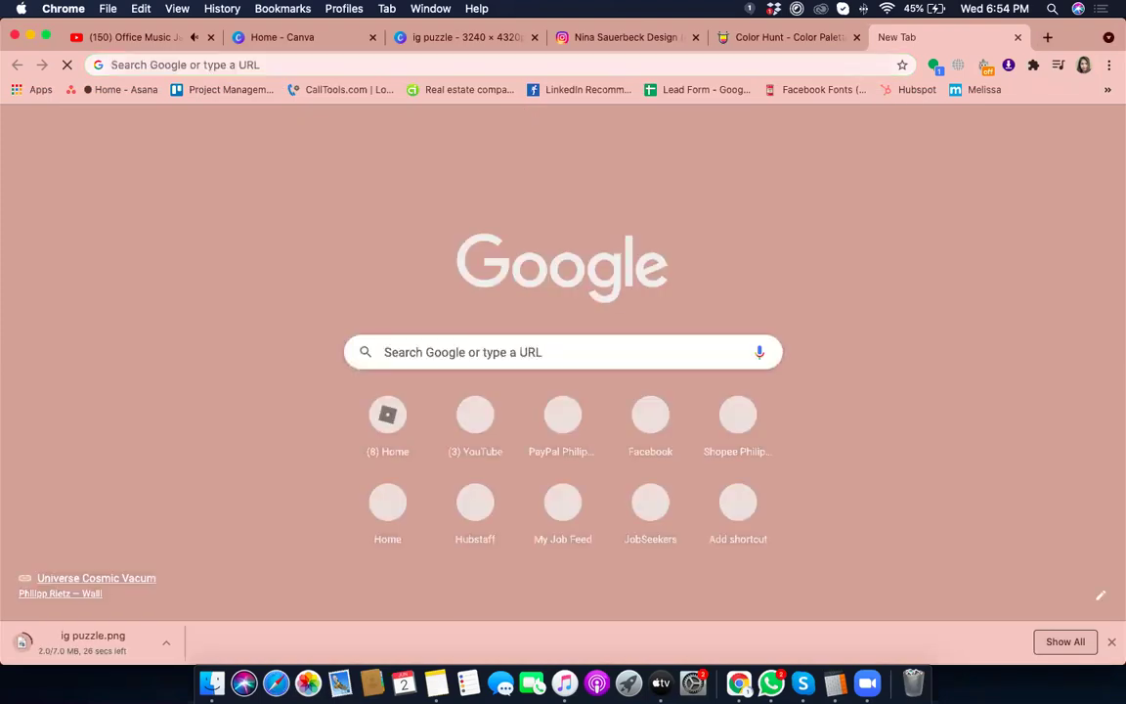
text(ins)
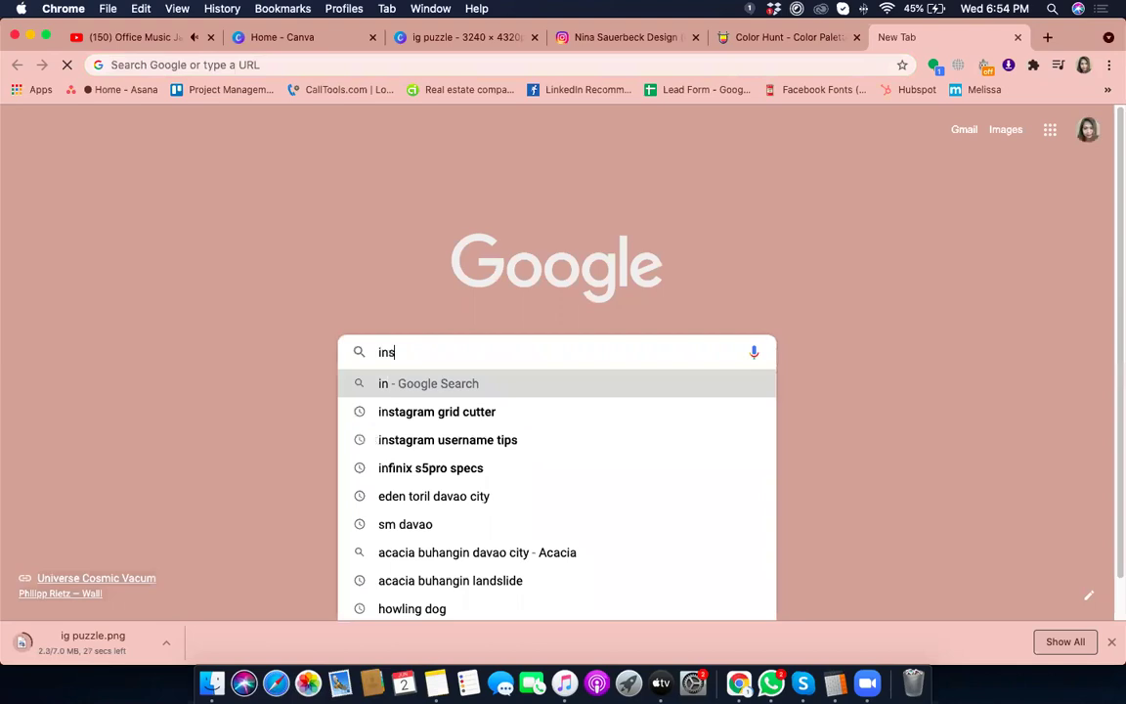
text(ta)
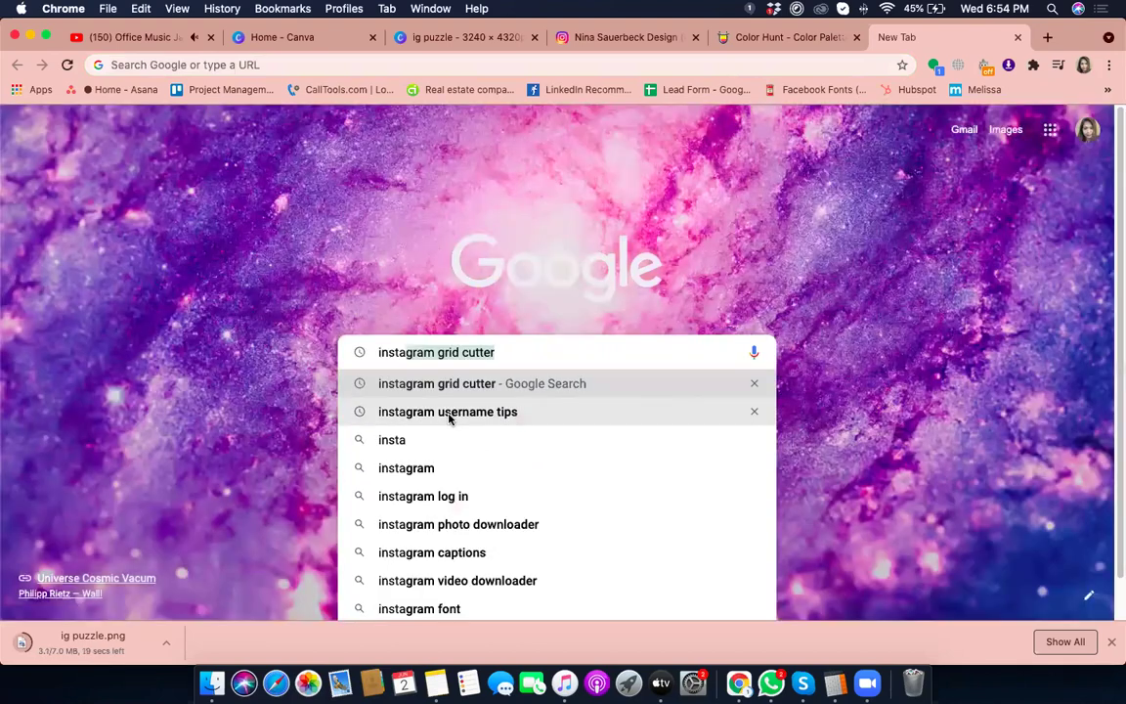
key(Return)
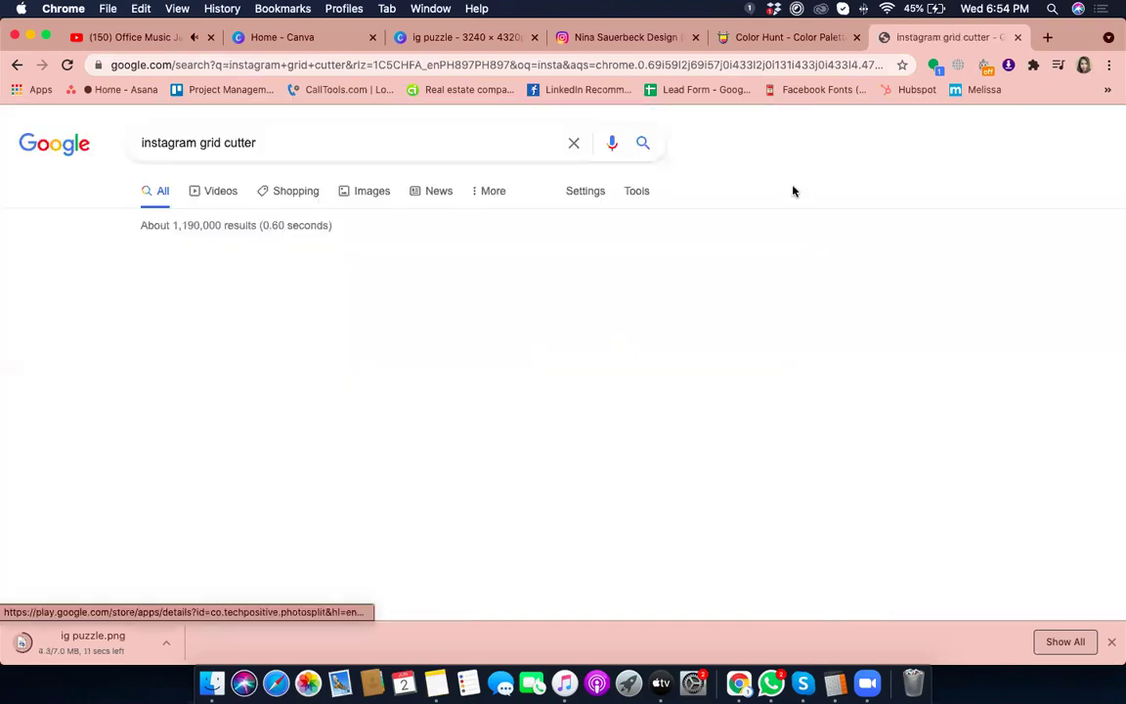
Step: Leave the Grid Maker for Instagram listing and rerun the 'instagram grid cutter' Google search
click(792, 156)
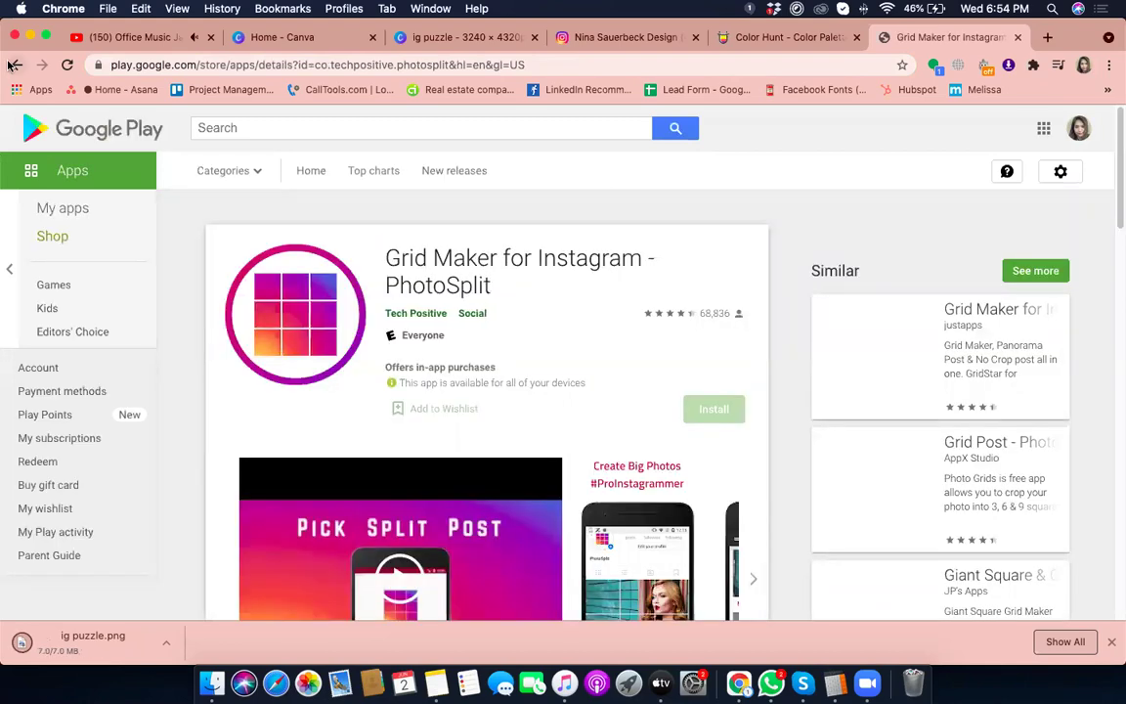
click(12, 64)
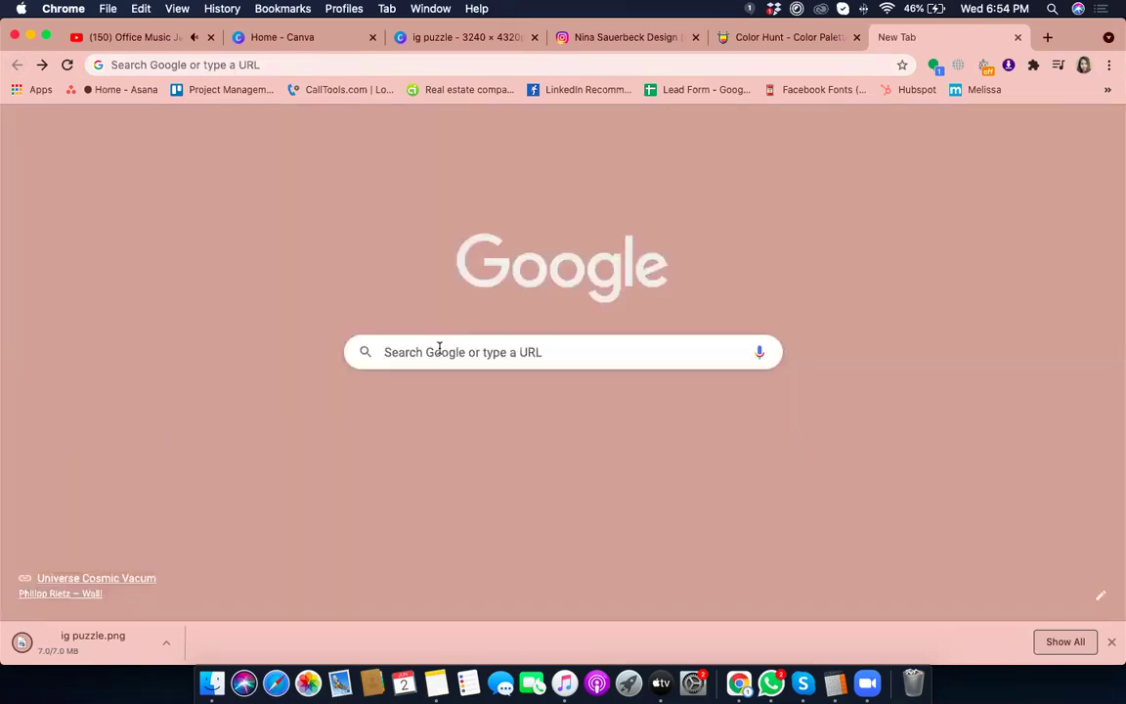
click(439, 350)
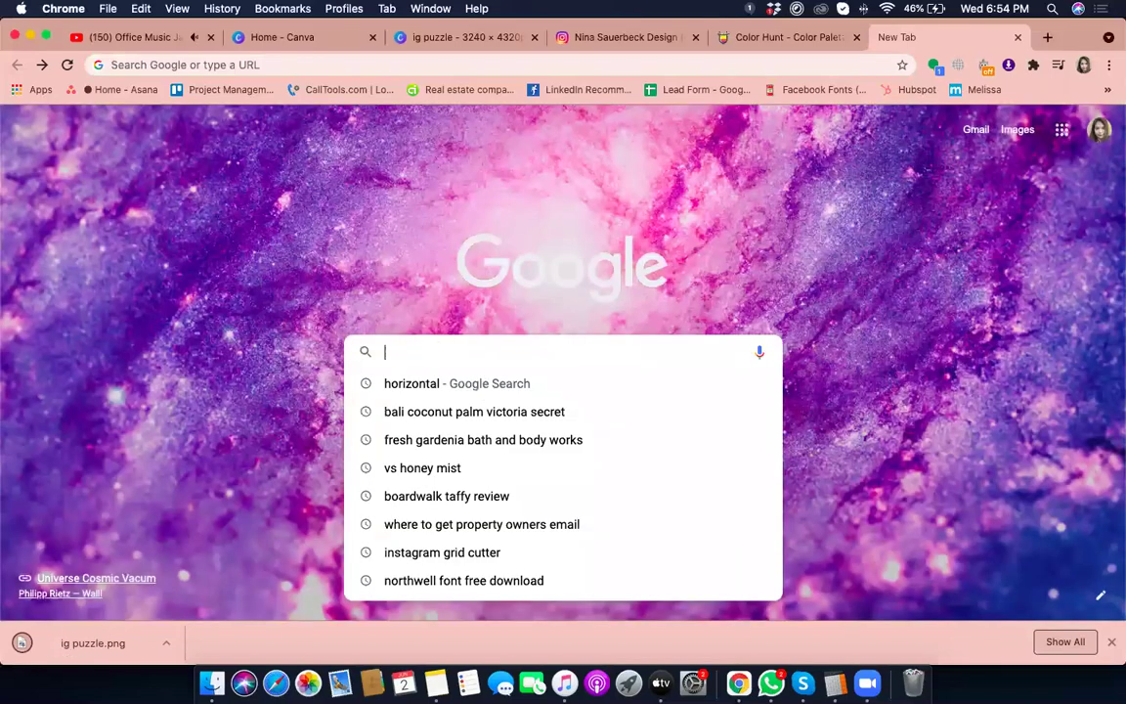
text(inst)
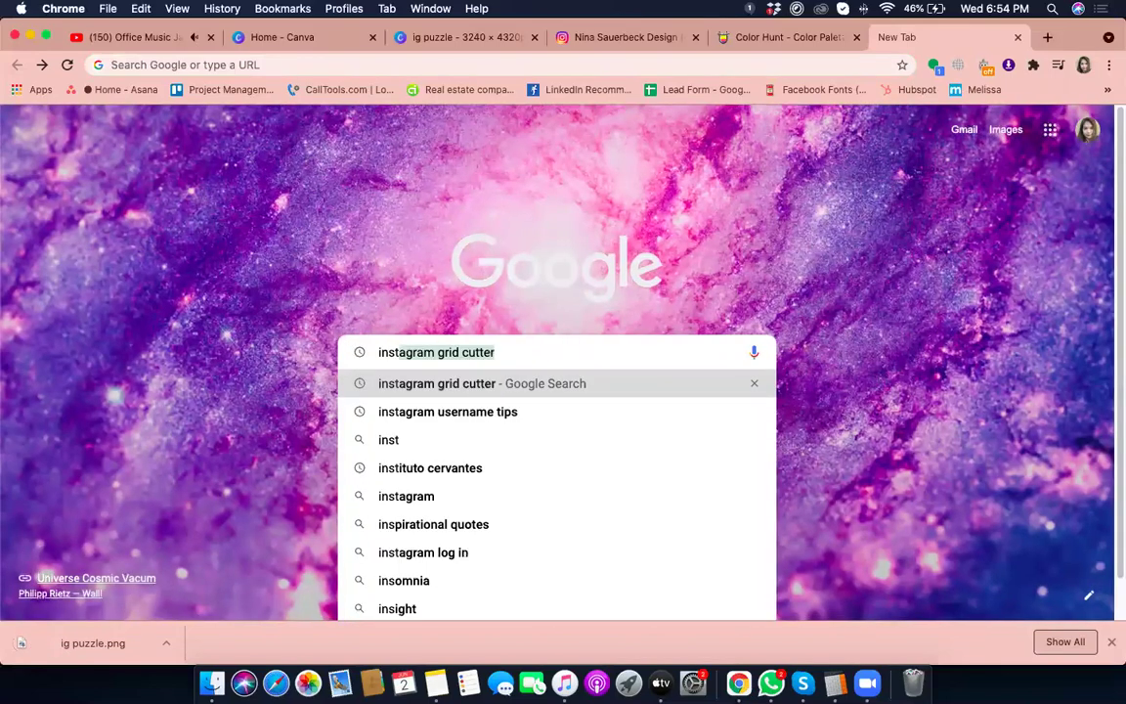
text(agram)
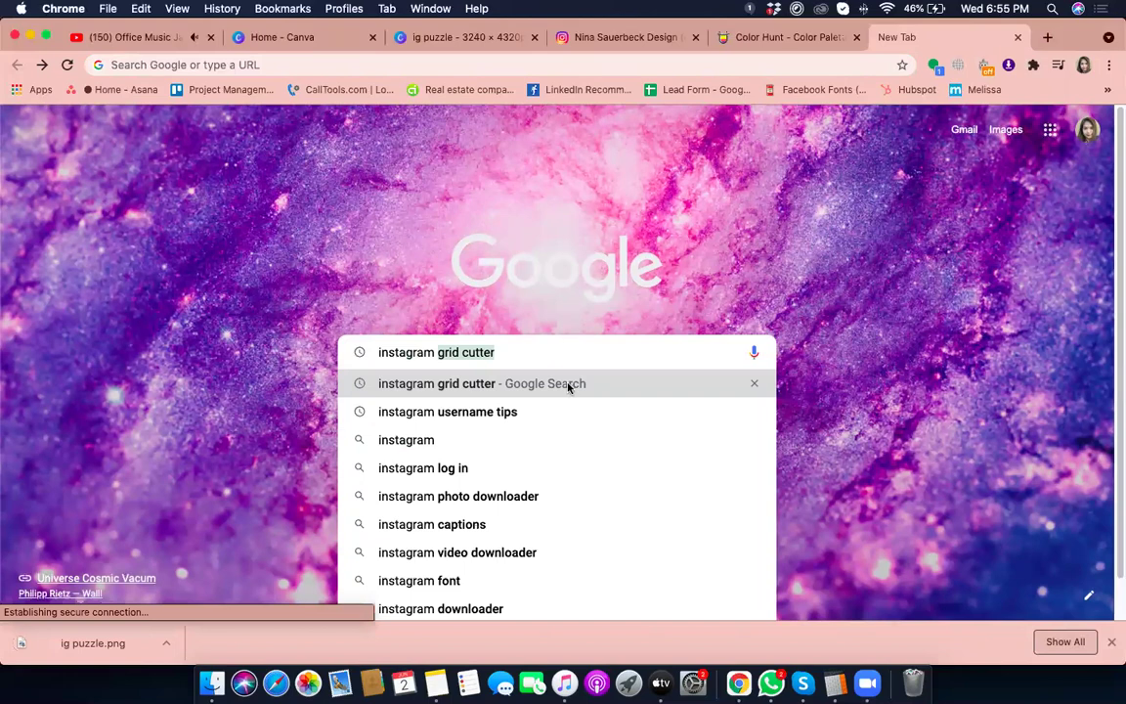
click(568, 387)
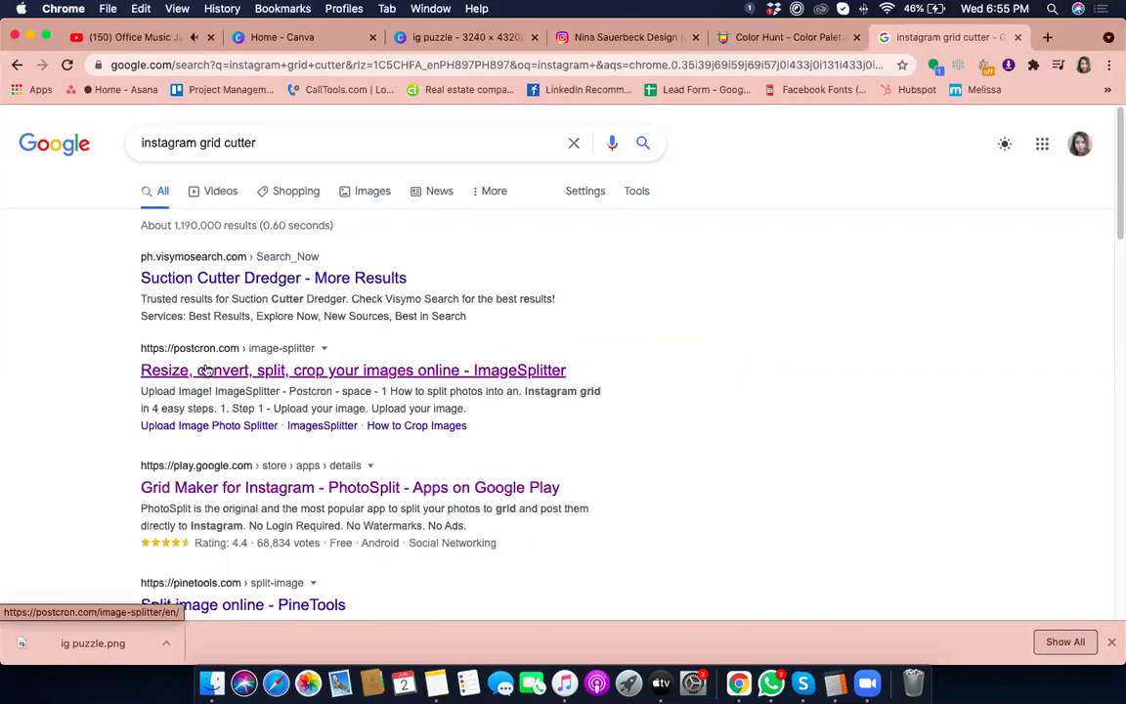
Step: Open Postcron's ImageSplitter and upload ig puzzle.png from Chrome's download bar
click(206, 369)
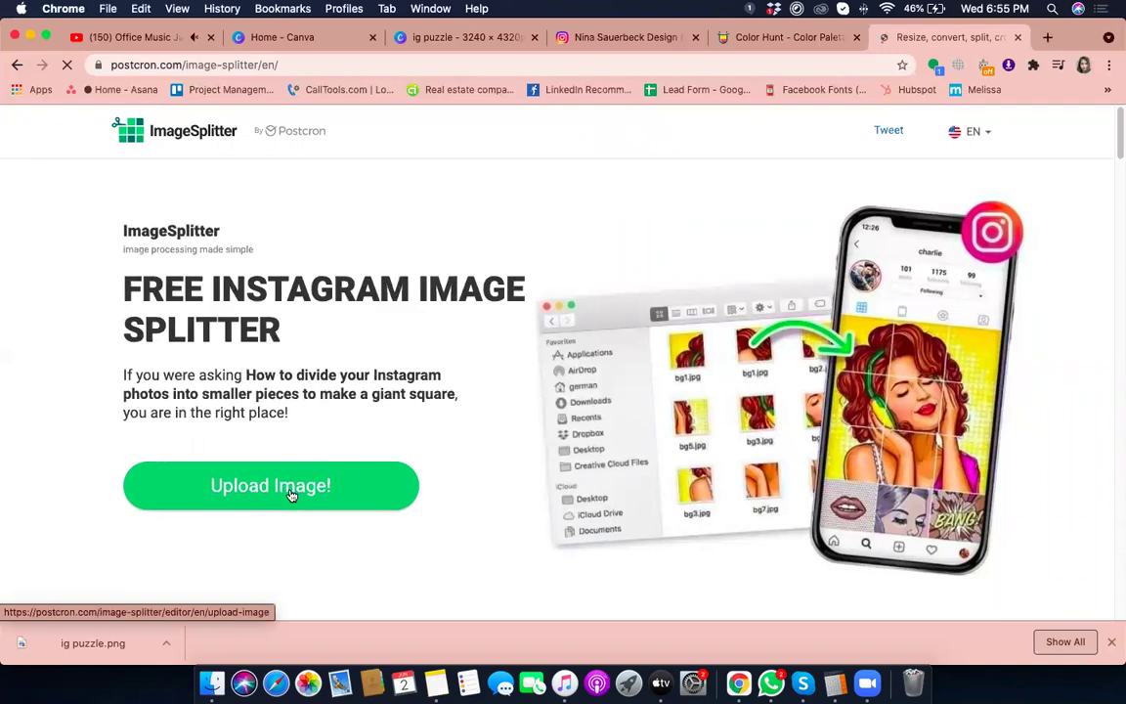
click(335, 495)
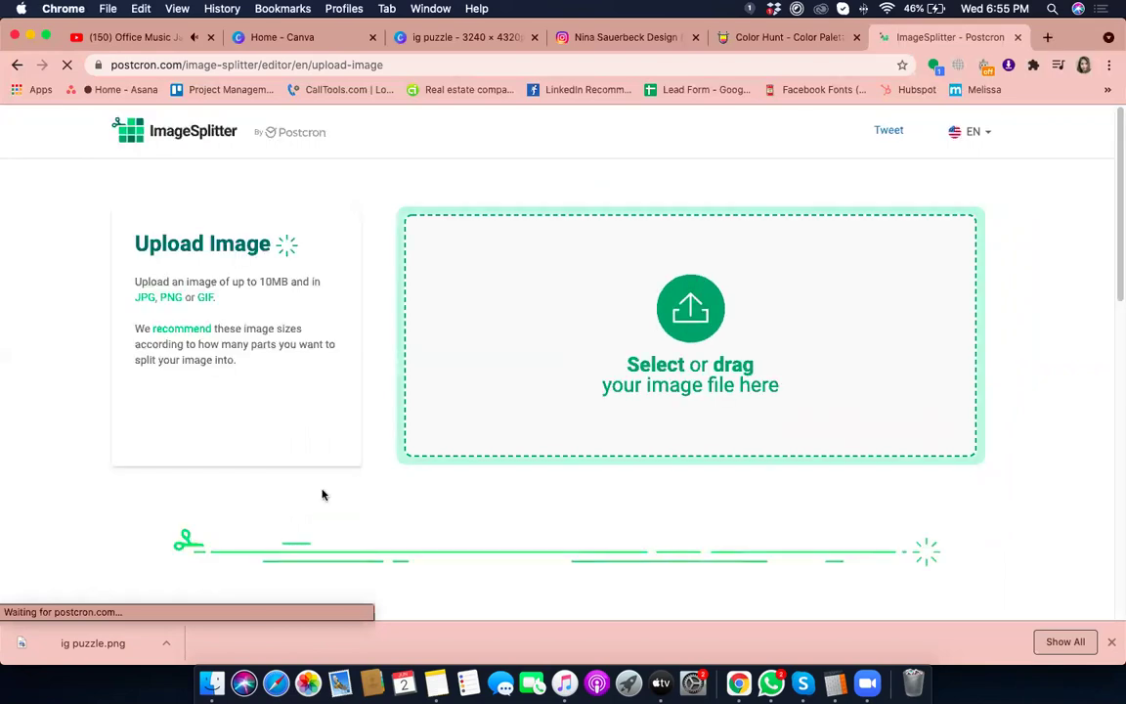
drag(93, 644, 581, 369)
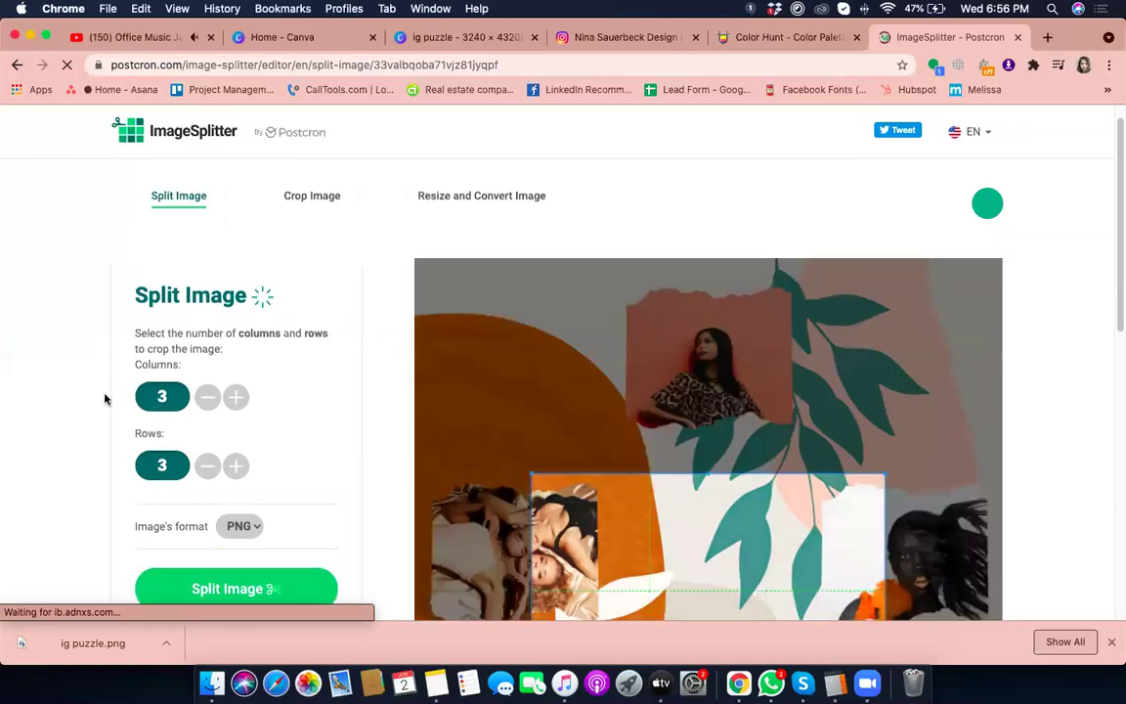
Step: Set the grid to 4 rows and stretch it over the whole collage
click(236, 469)
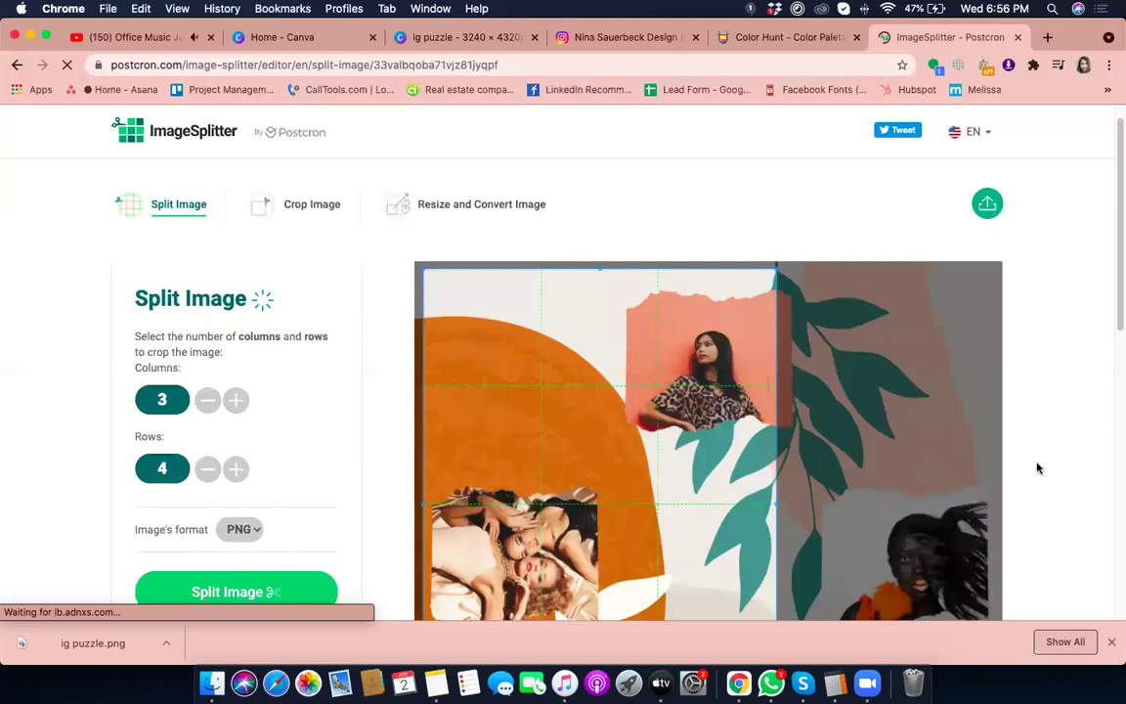
scroll(1038, 469, down, 5)
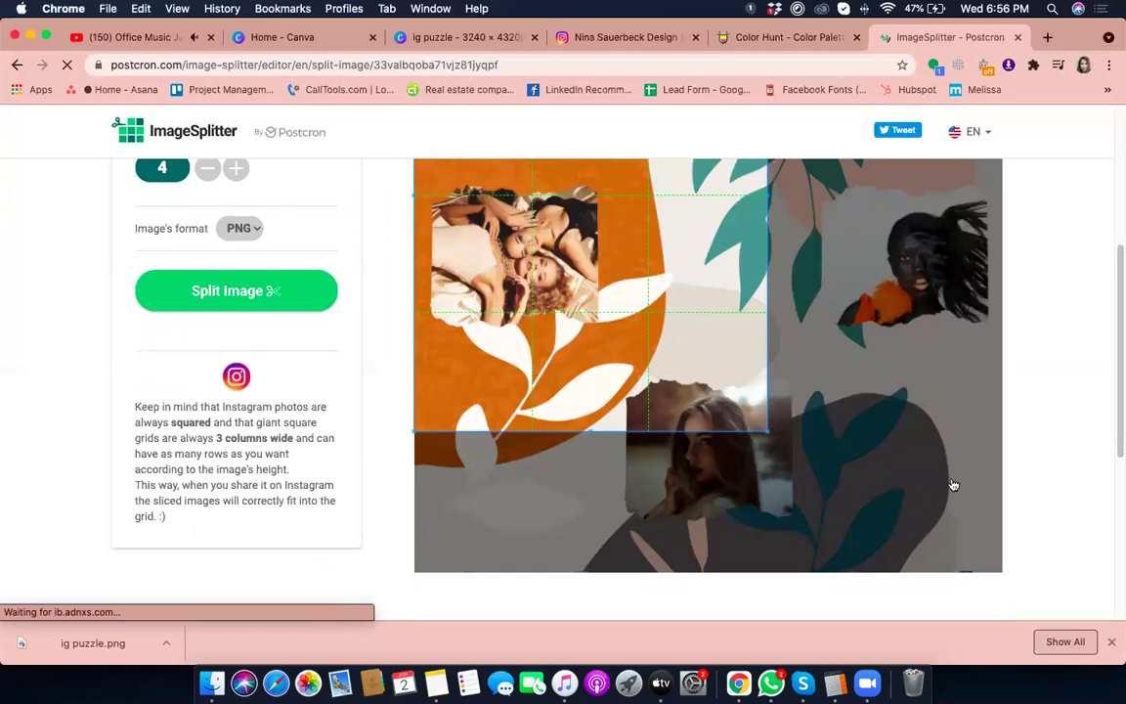
scroll(953, 485, down, 3)
drag(983, 533, 1003, 553)
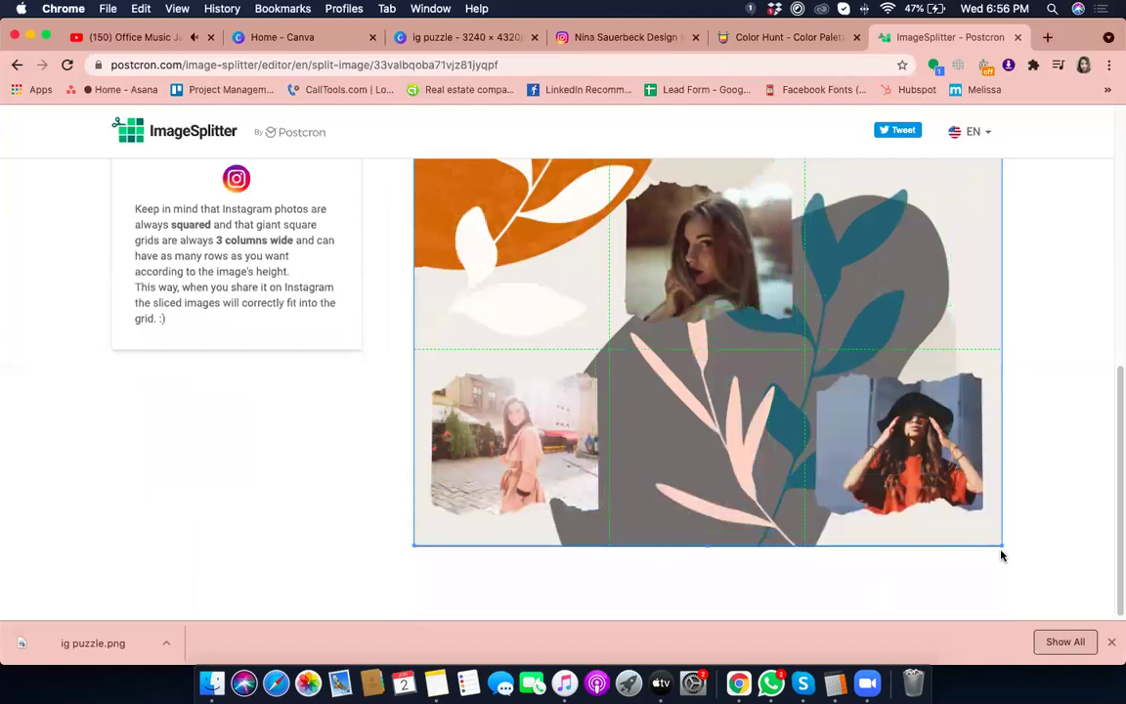
Step: Cut the collage into its 3 × 4 tiles with Split Image
scroll(1054, 387, up, 2)
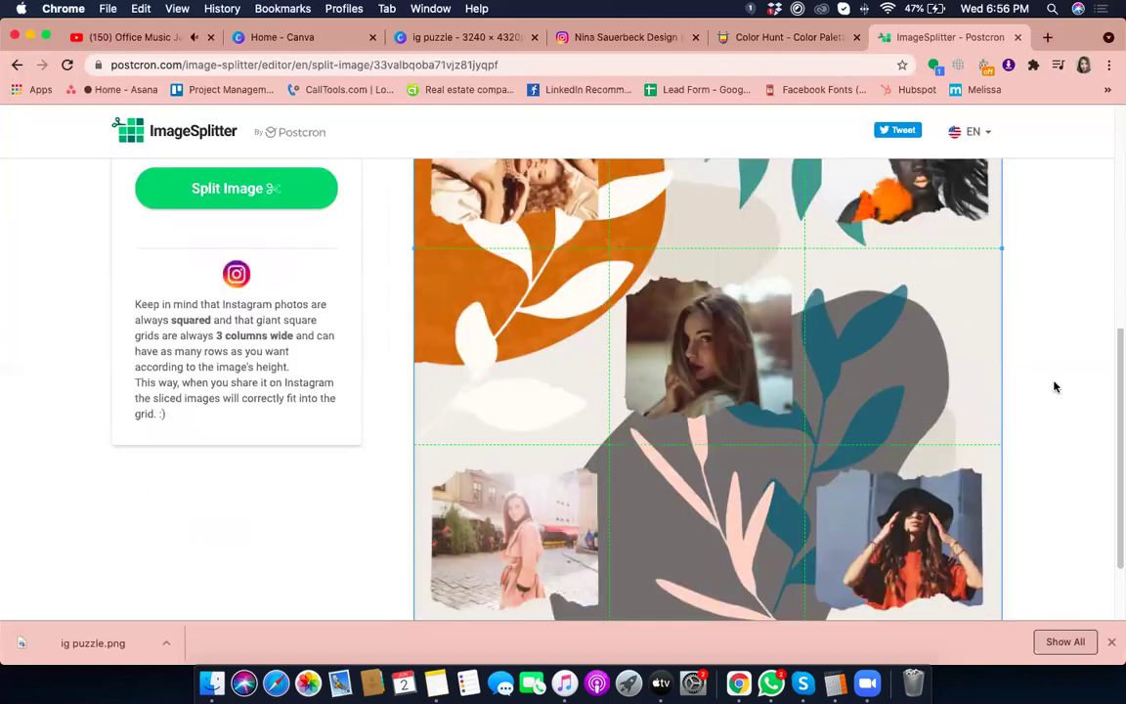
scroll(1054, 387, up, 5)
scroll(1055, 388, down, 3)
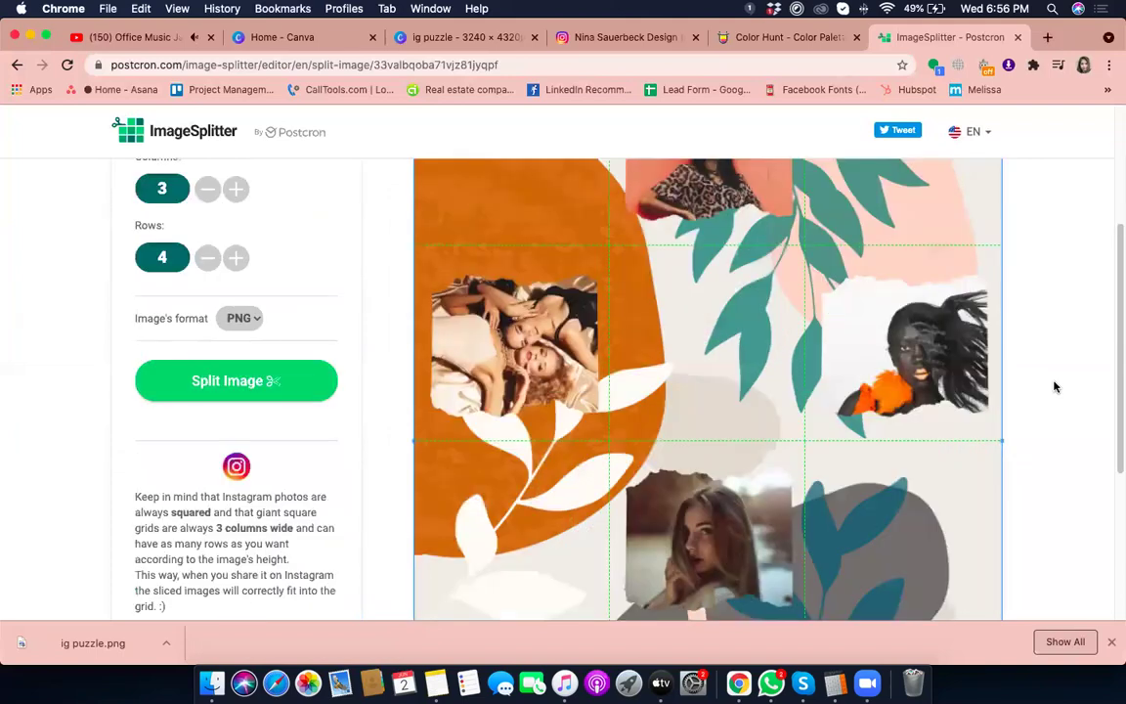
scroll(1040, 432, down, 3)
scroll(1038, 438, down, 3)
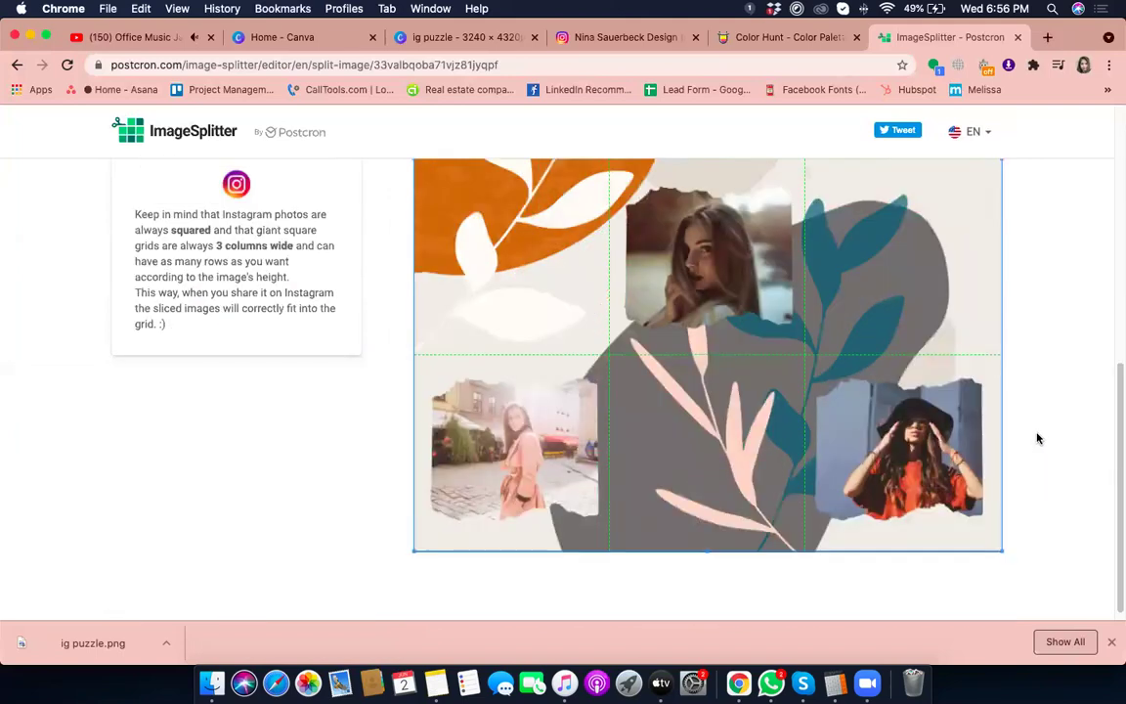
scroll(598, 397, up, 10)
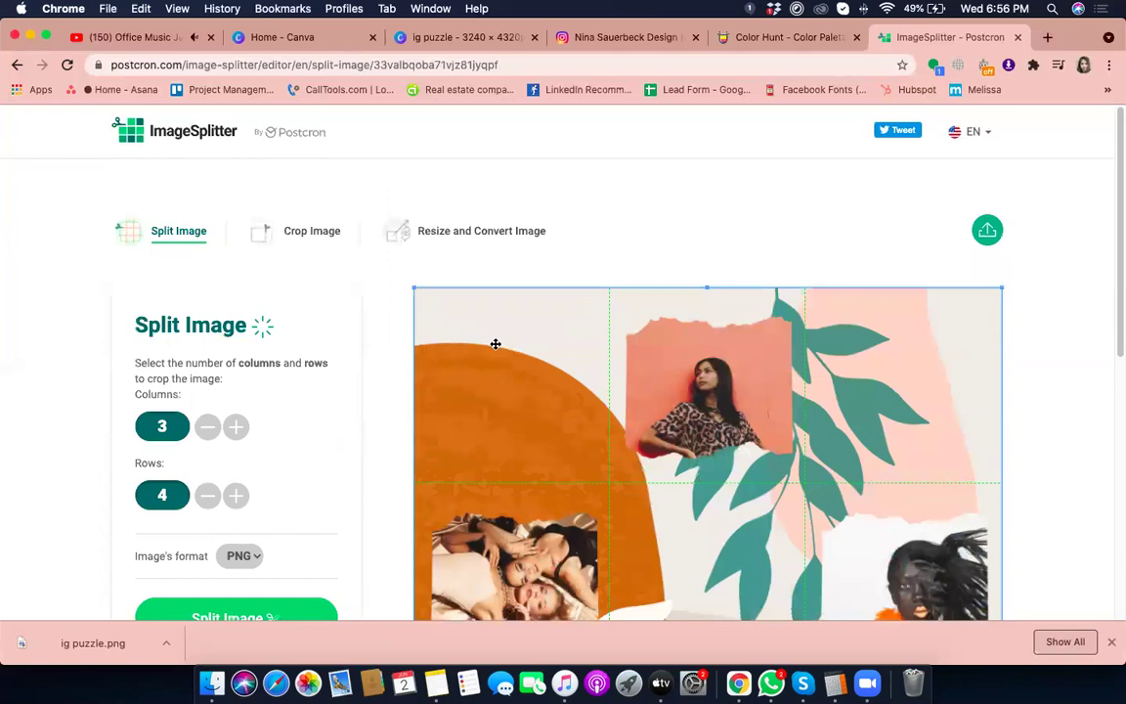
scroll(242, 457, down, 3)
scroll(242, 456, down, 1)
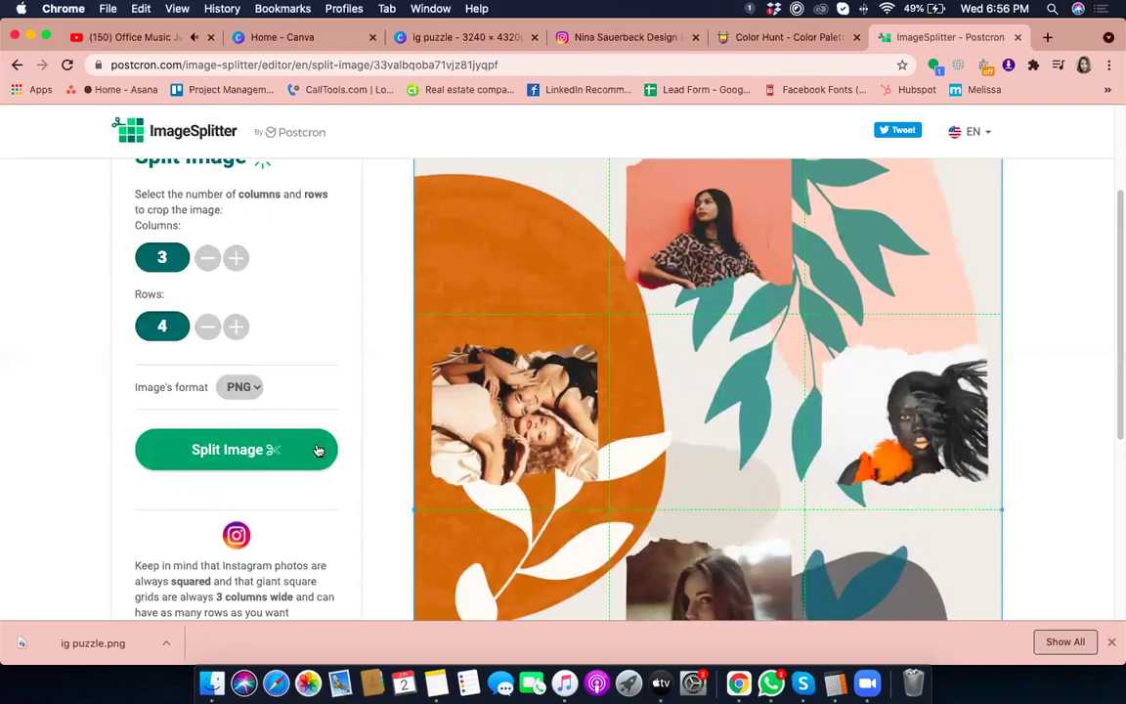
click(232, 450)
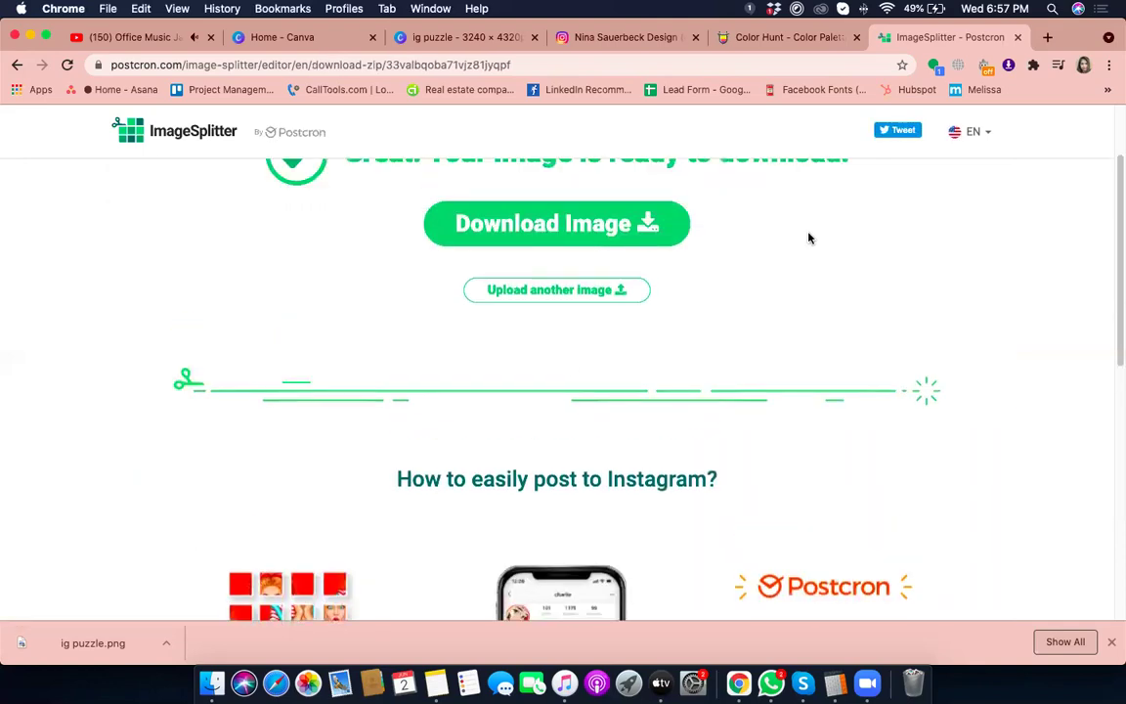
Step: Download the tile zip and extract it into a folder in Downloads
click(569, 344)
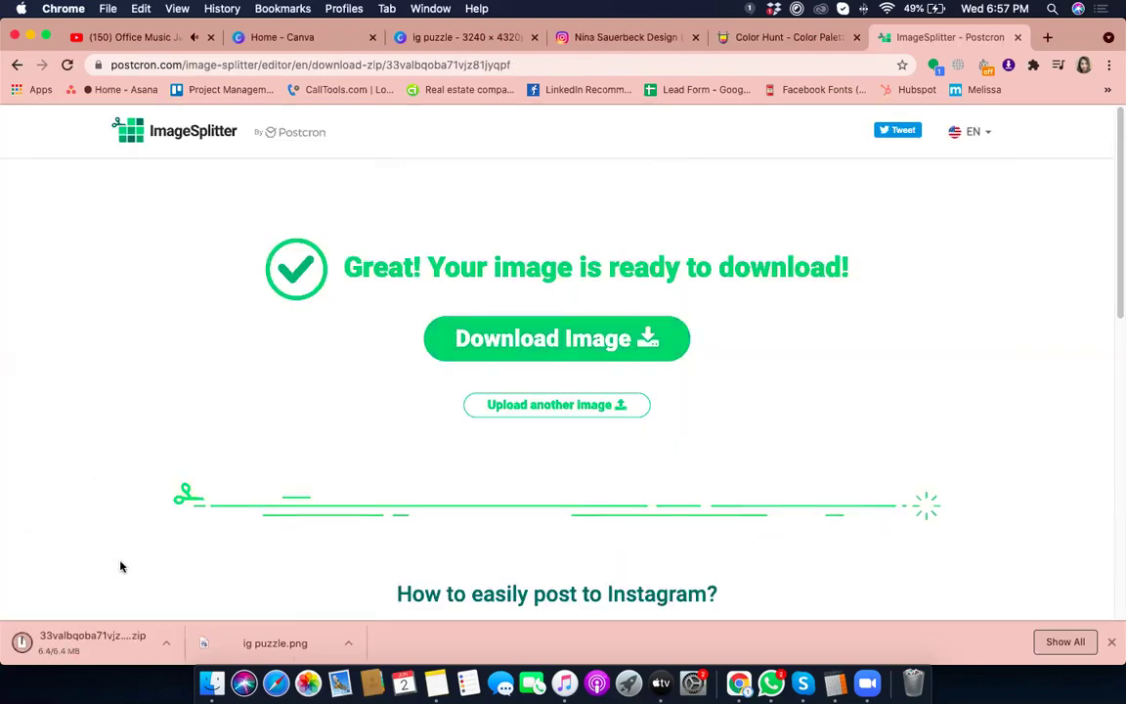
click(115, 647)
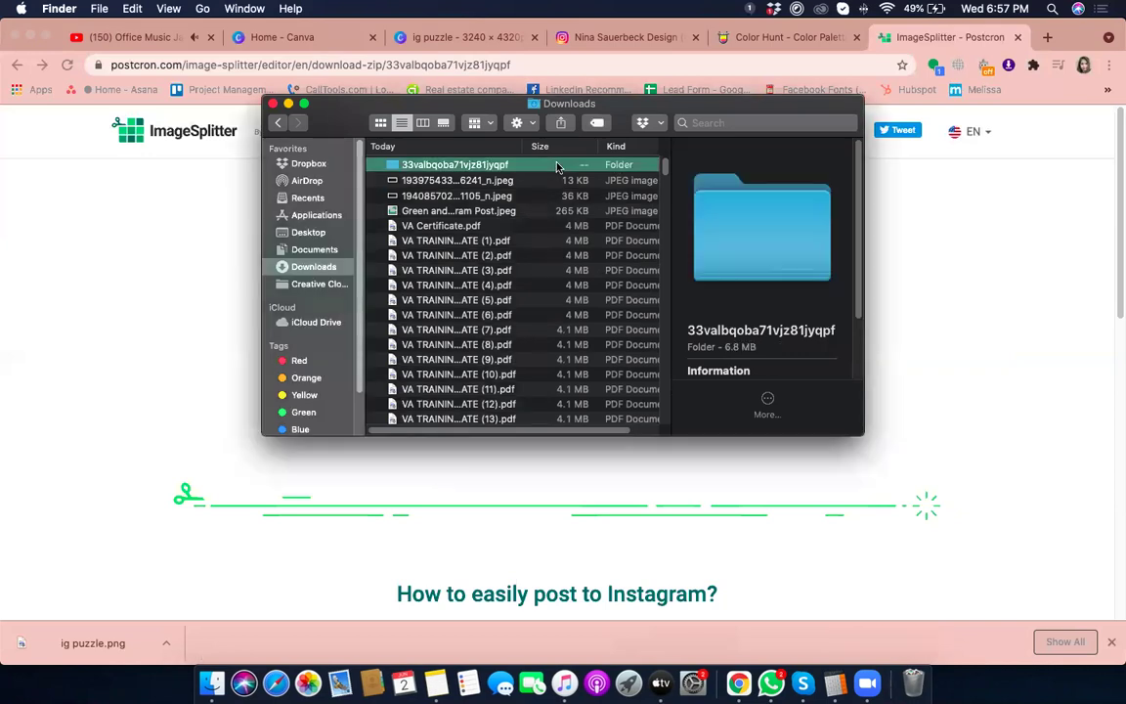
Step: Open the extracted folder and preview tiles 1.png through 4.png
double_click(479, 163)
click(444, 169)
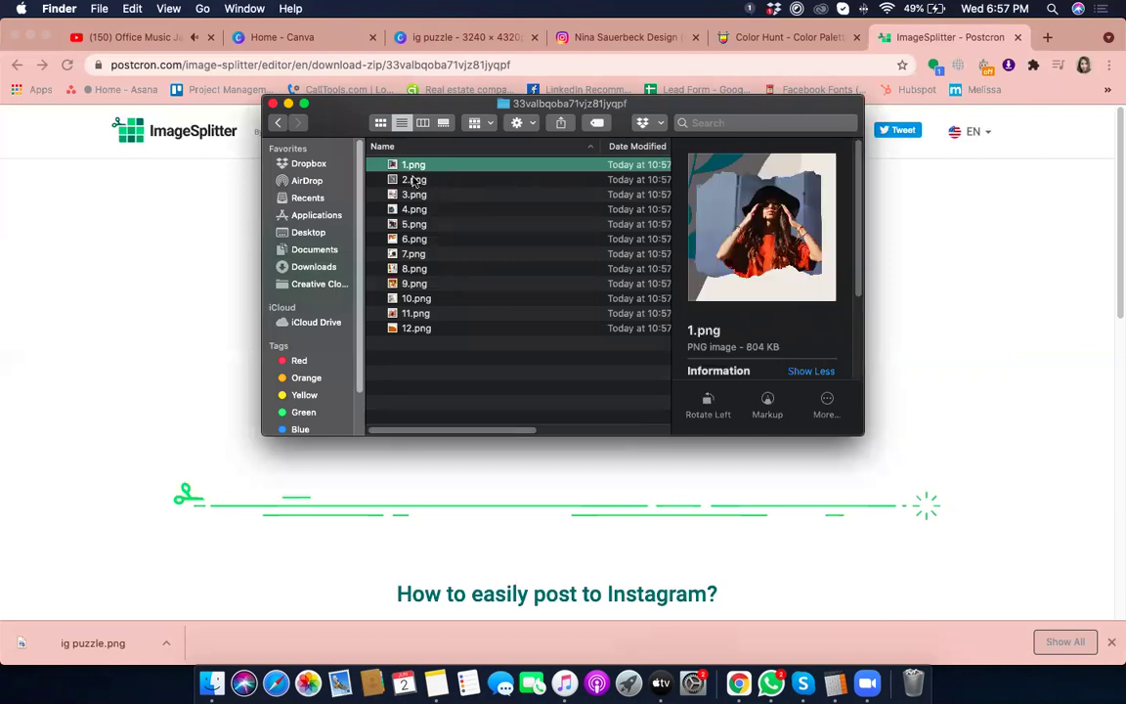
key(Down)
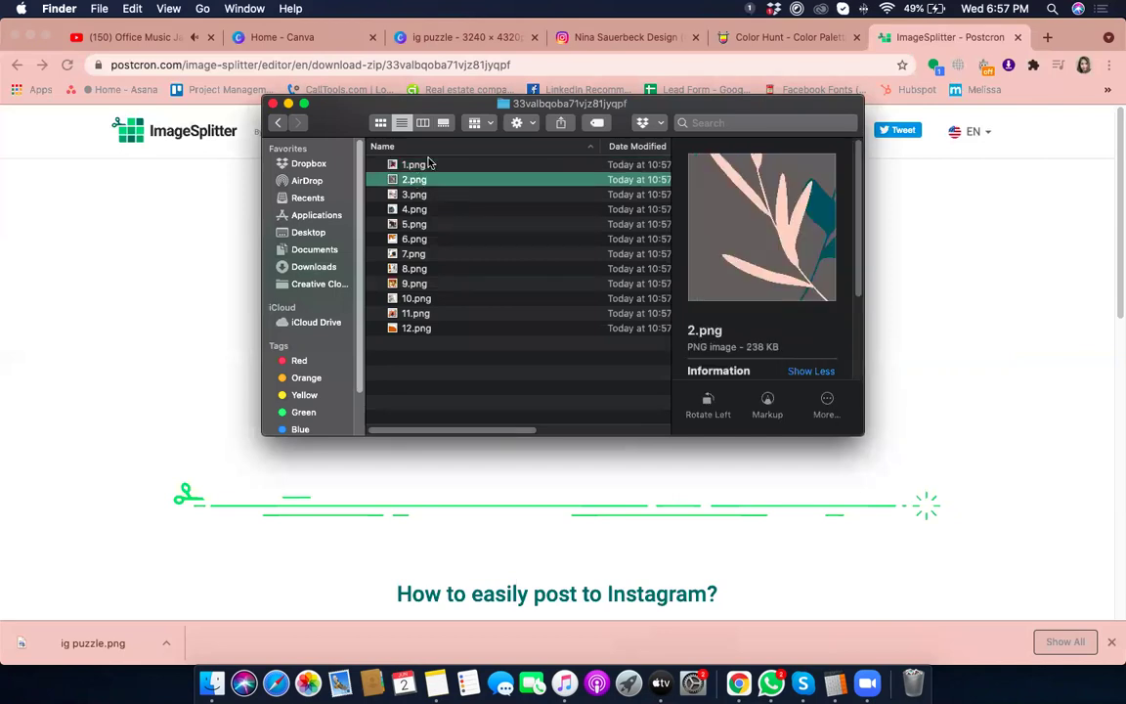
click(425, 164)
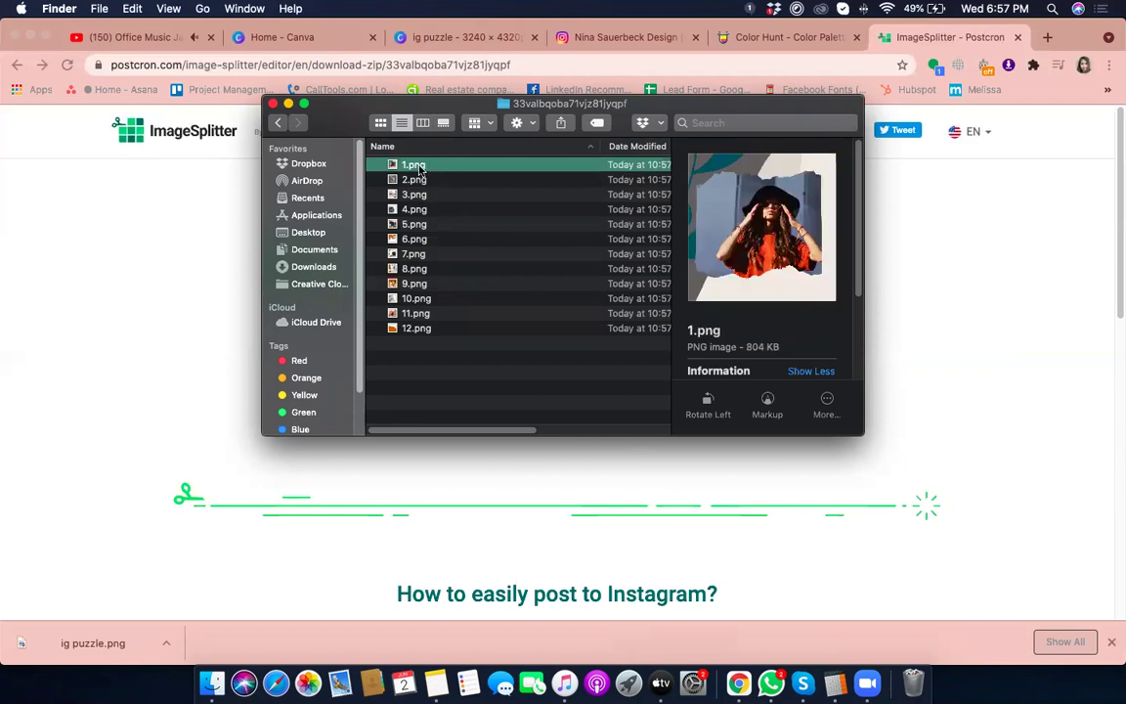
click(421, 182)
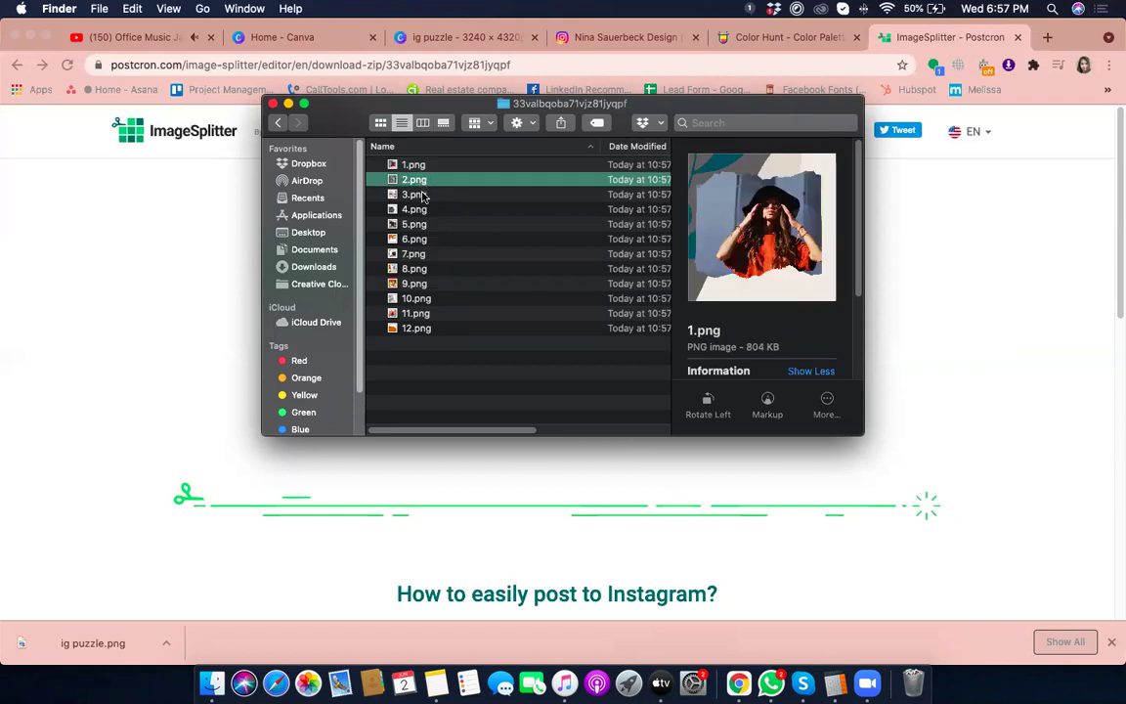
click(422, 196)
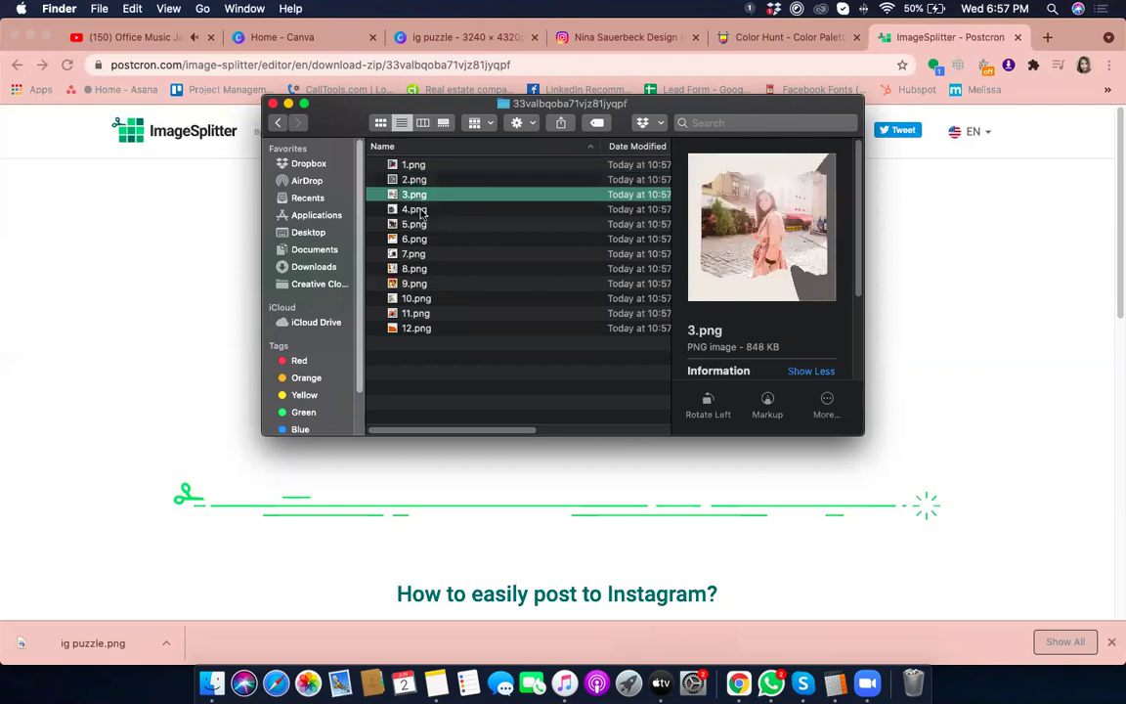
key(Down)
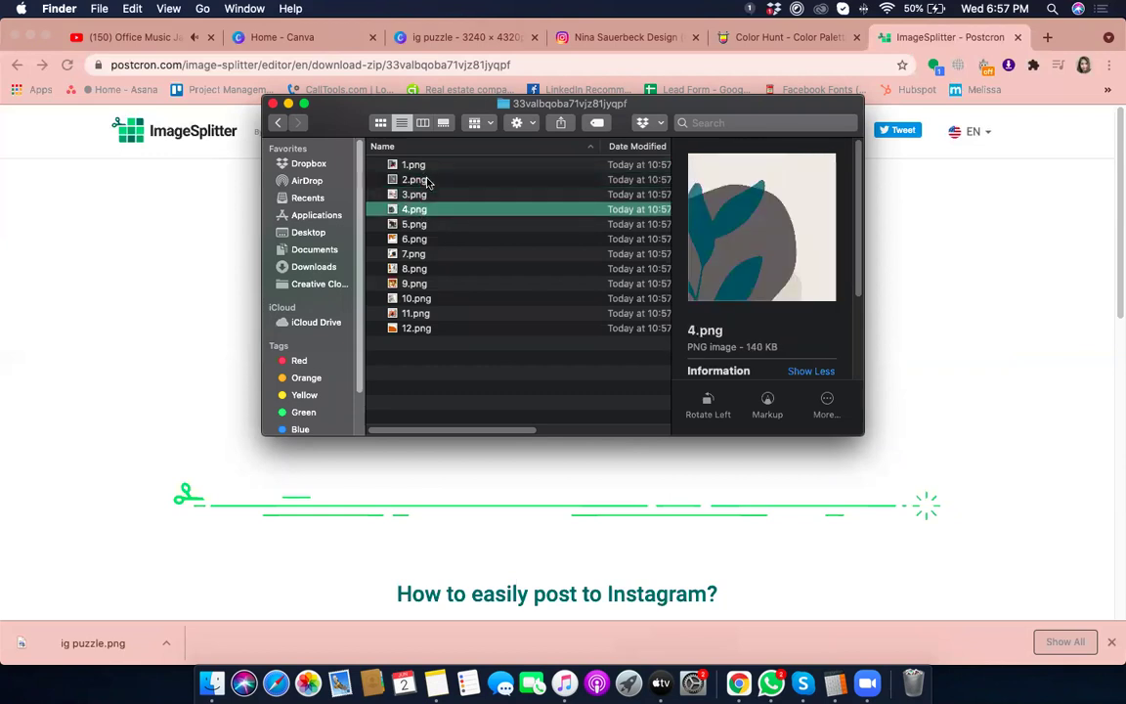
key(Up)
key(Up)
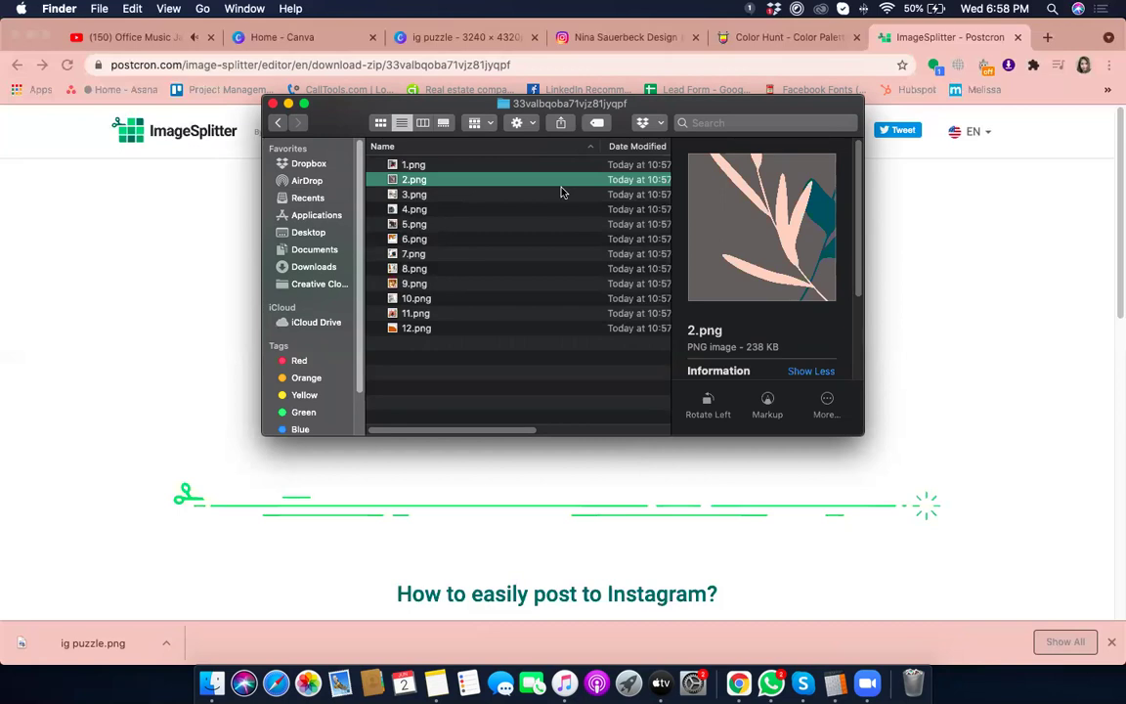
Step: Preview split tiles 3.png and 1.png in Finder, then close the tiles folder
key(Down)
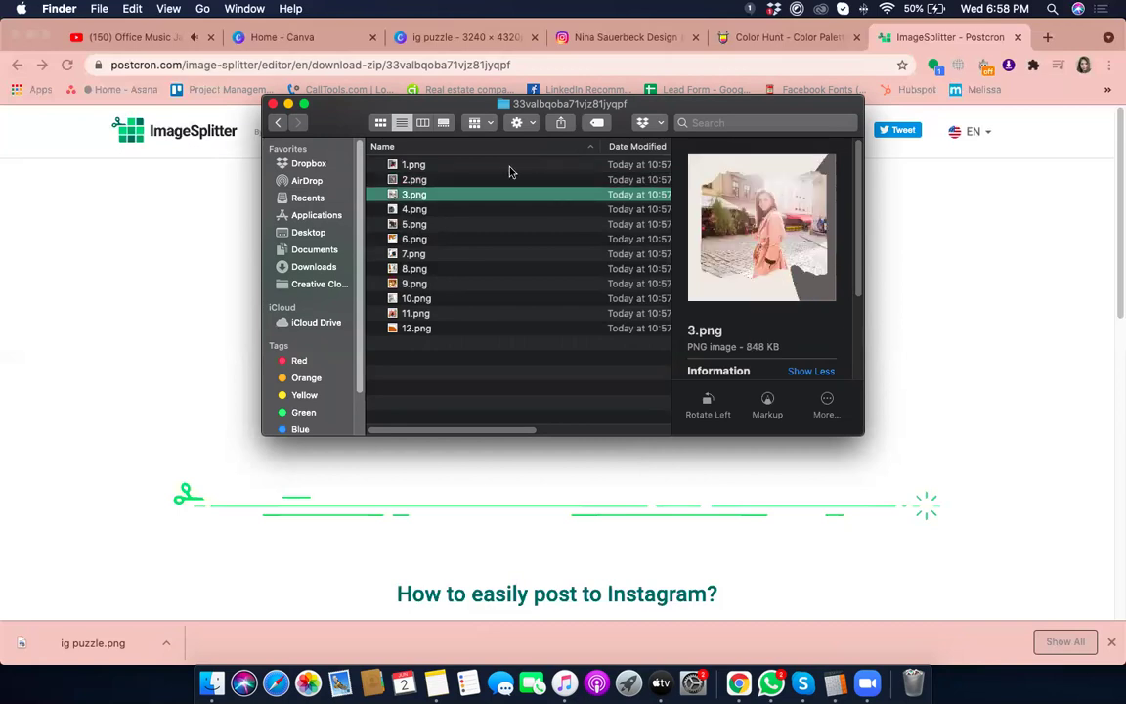
click(510, 166)
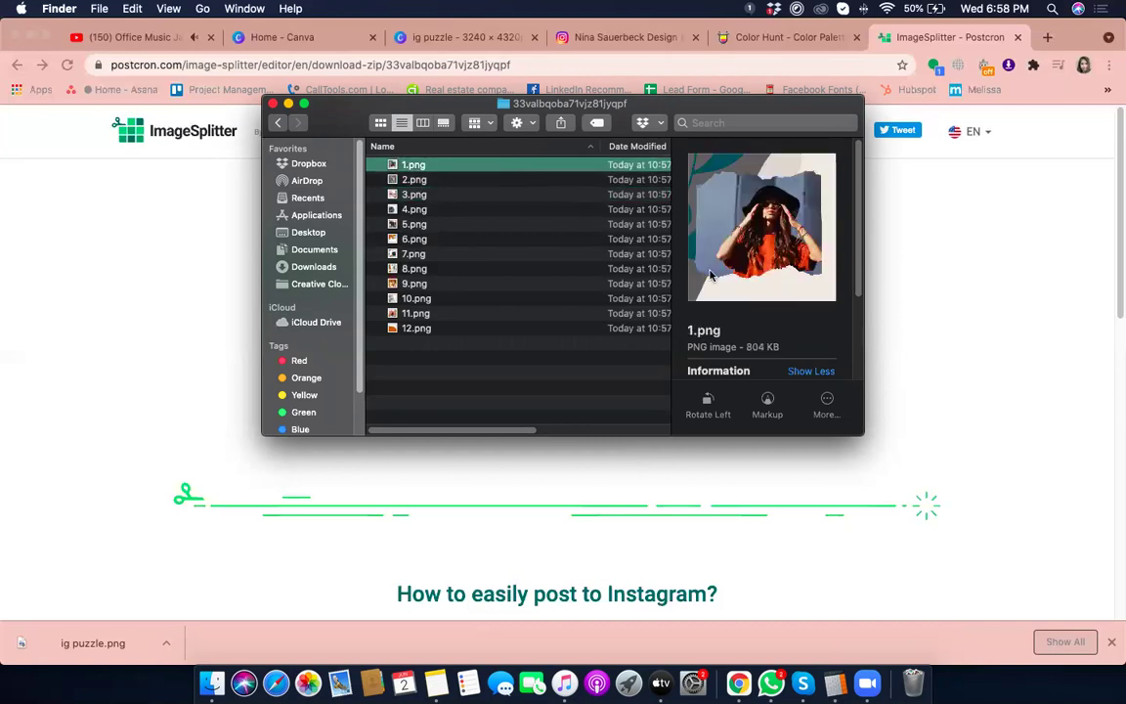
click(750, 30)
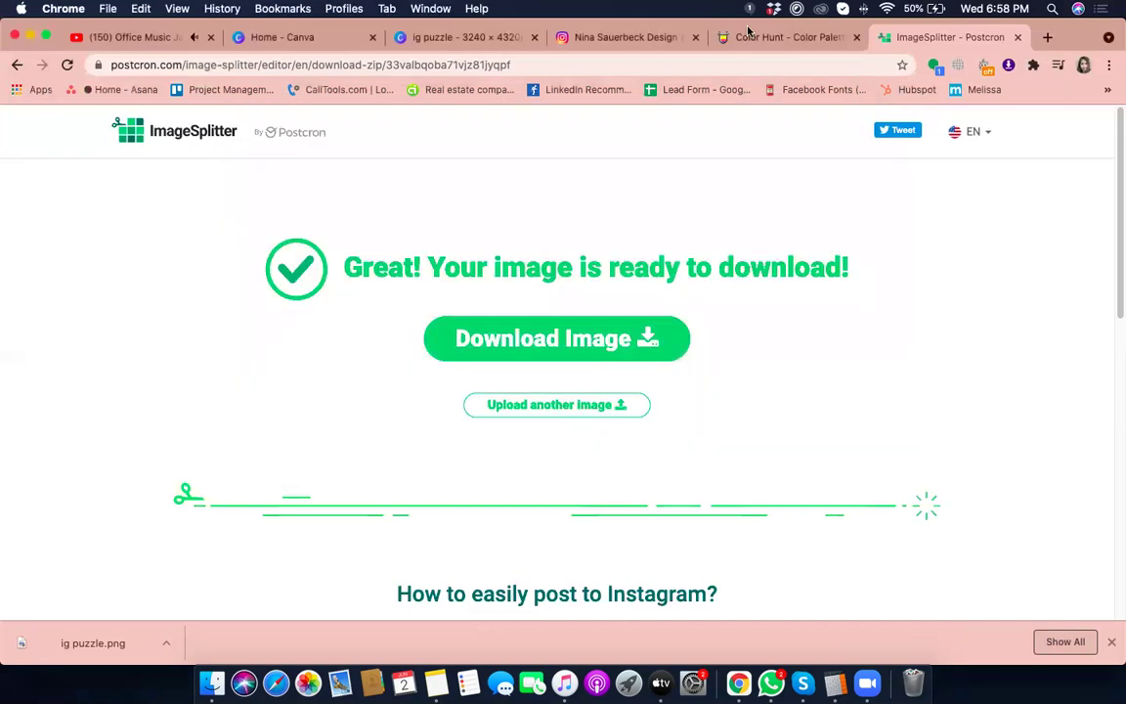
click(600, 37)
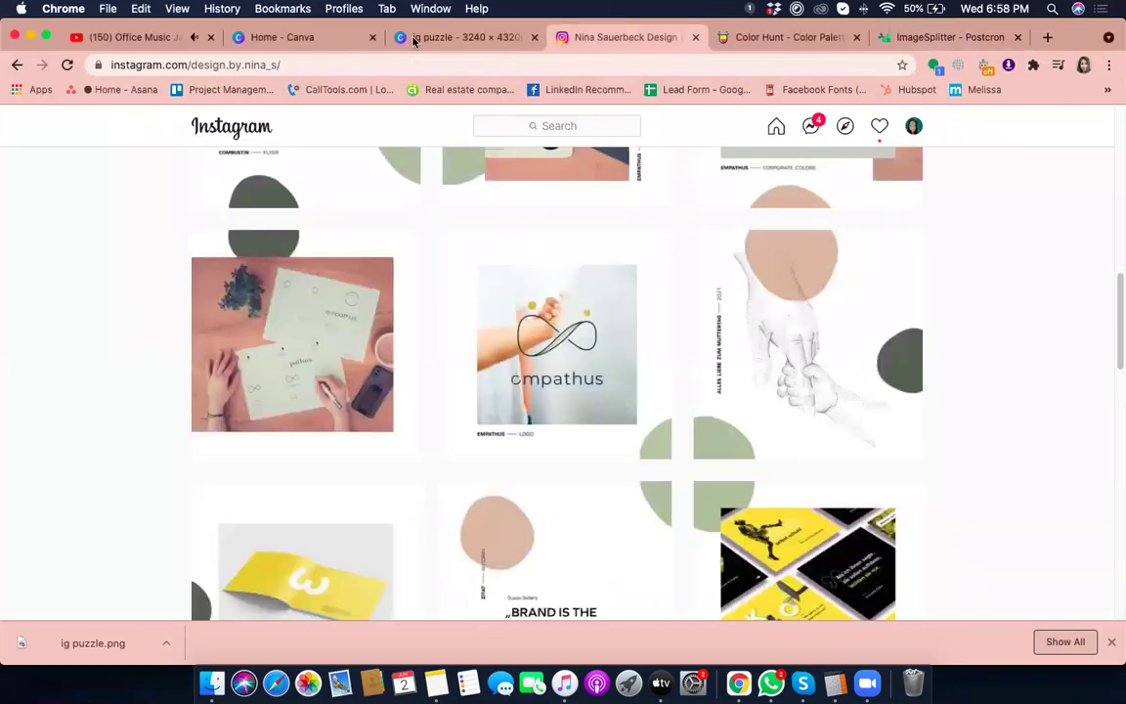
Step: Return to the ig puzzle design and dismiss the 'You saved your design!' message
click(415, 40)
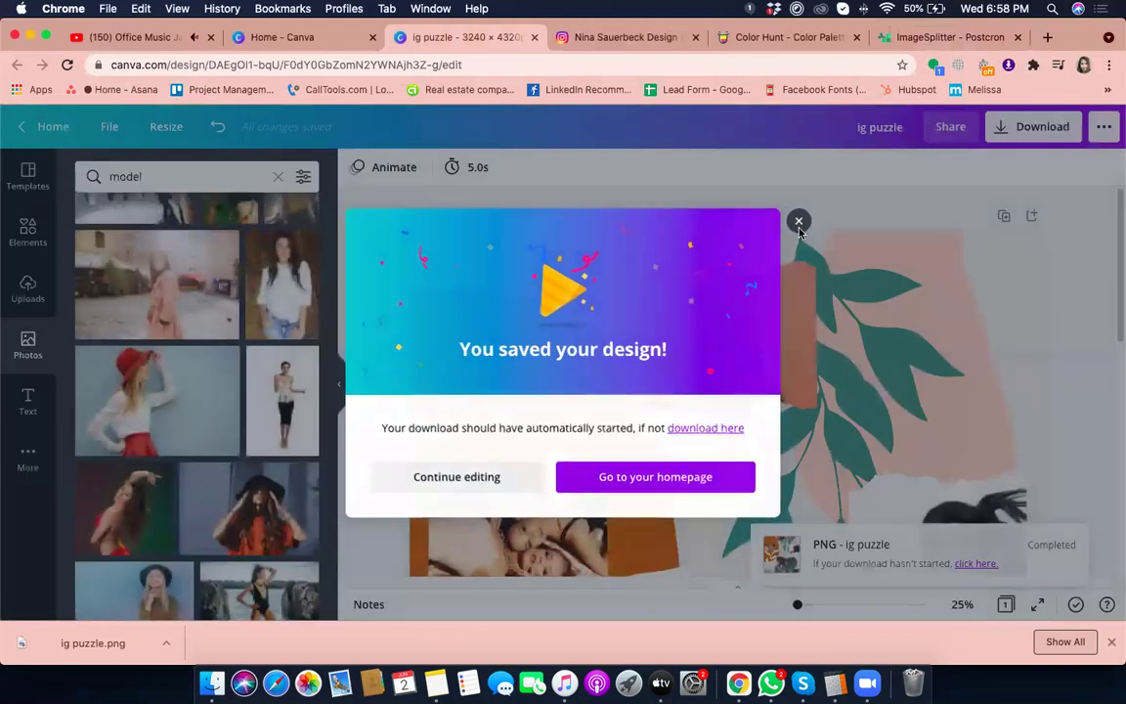
click(799, 223)
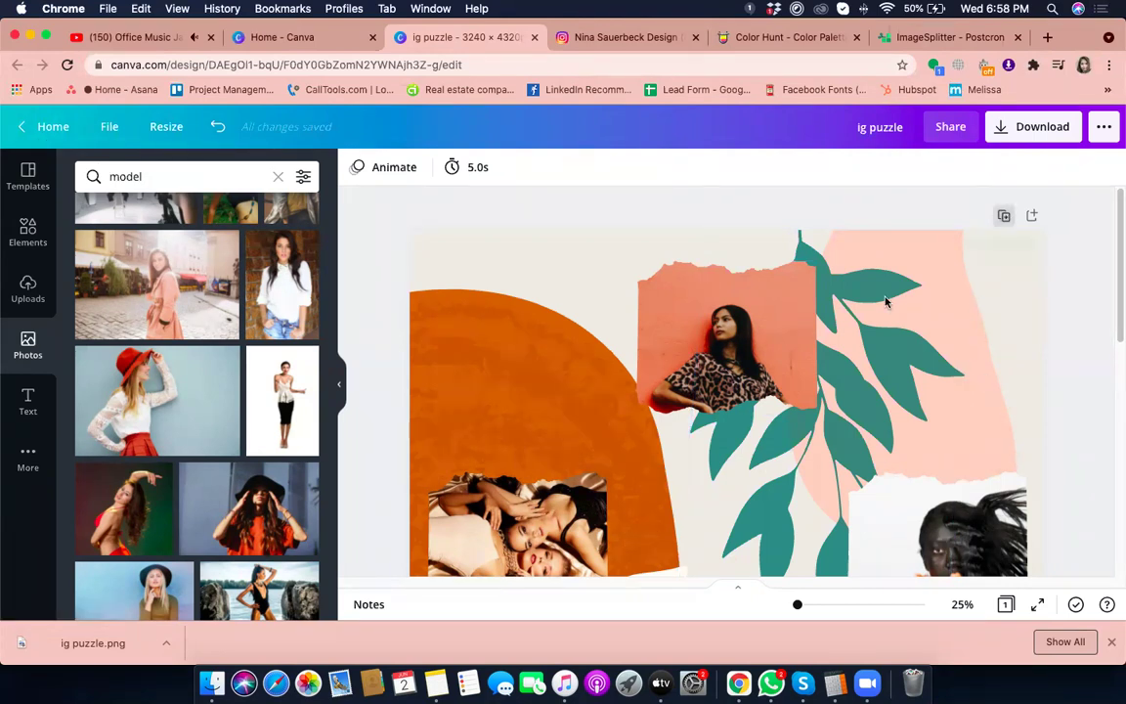
click(697, 415)
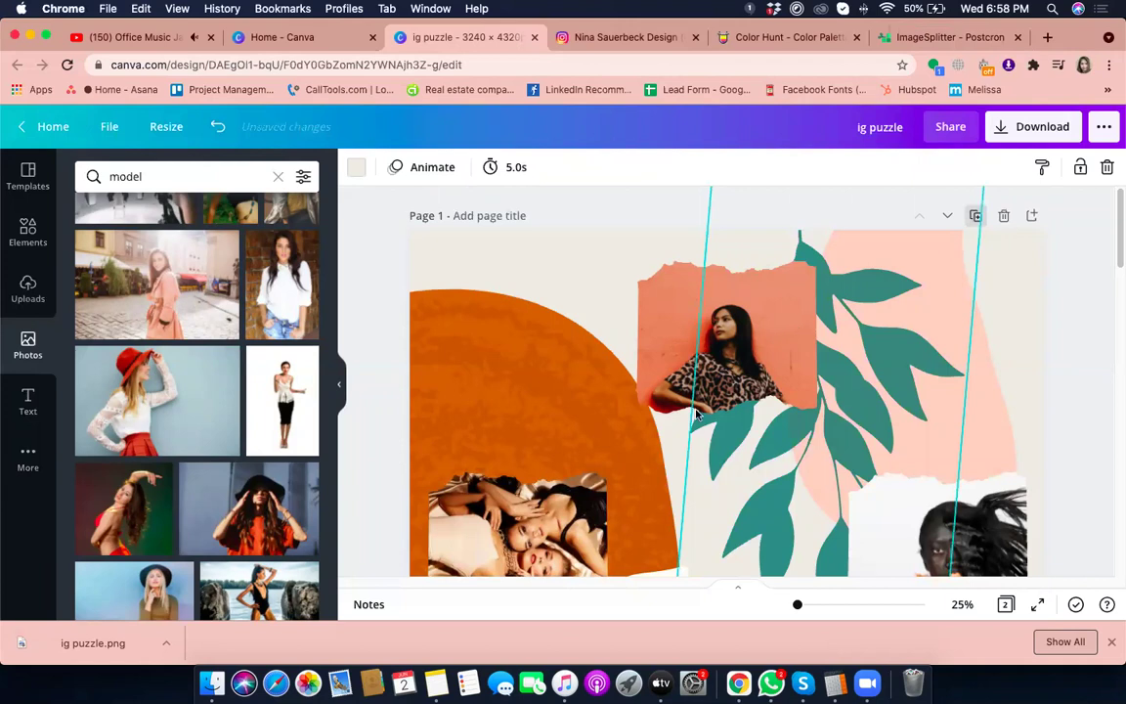
Step: Duplicate Page 1 and insert a new blank page right after it
scroll(795, 344, down, 3)
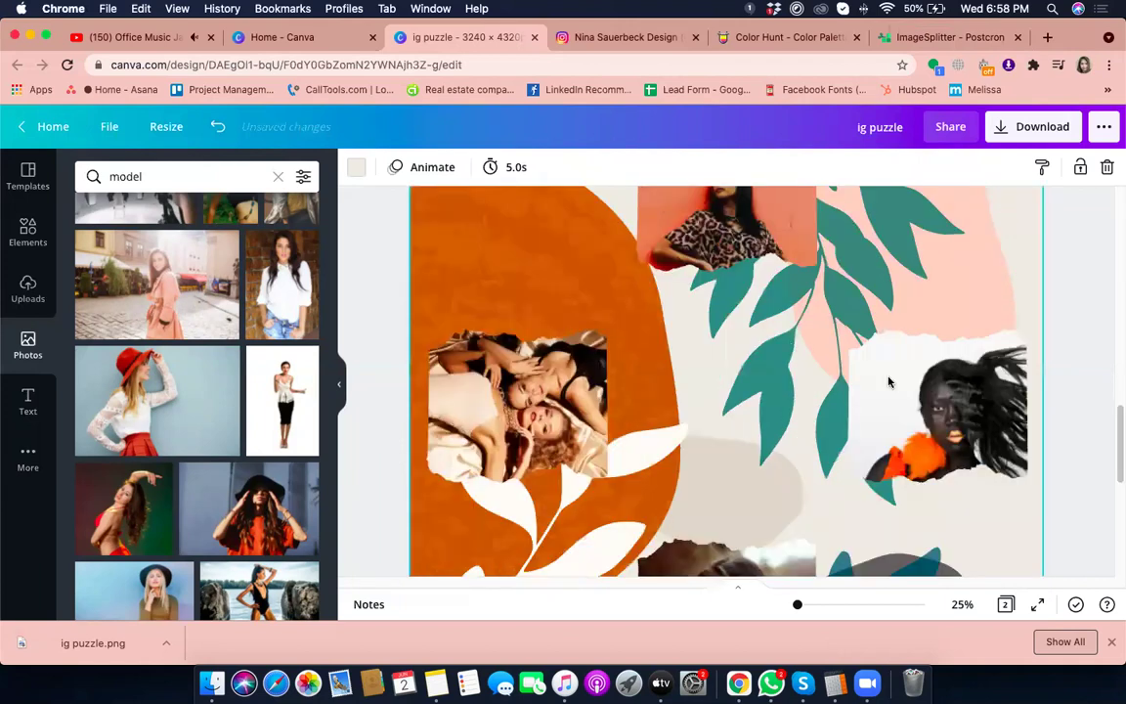
scroll(889, 381, down, 5)
scroll(964, 274, up, 8)
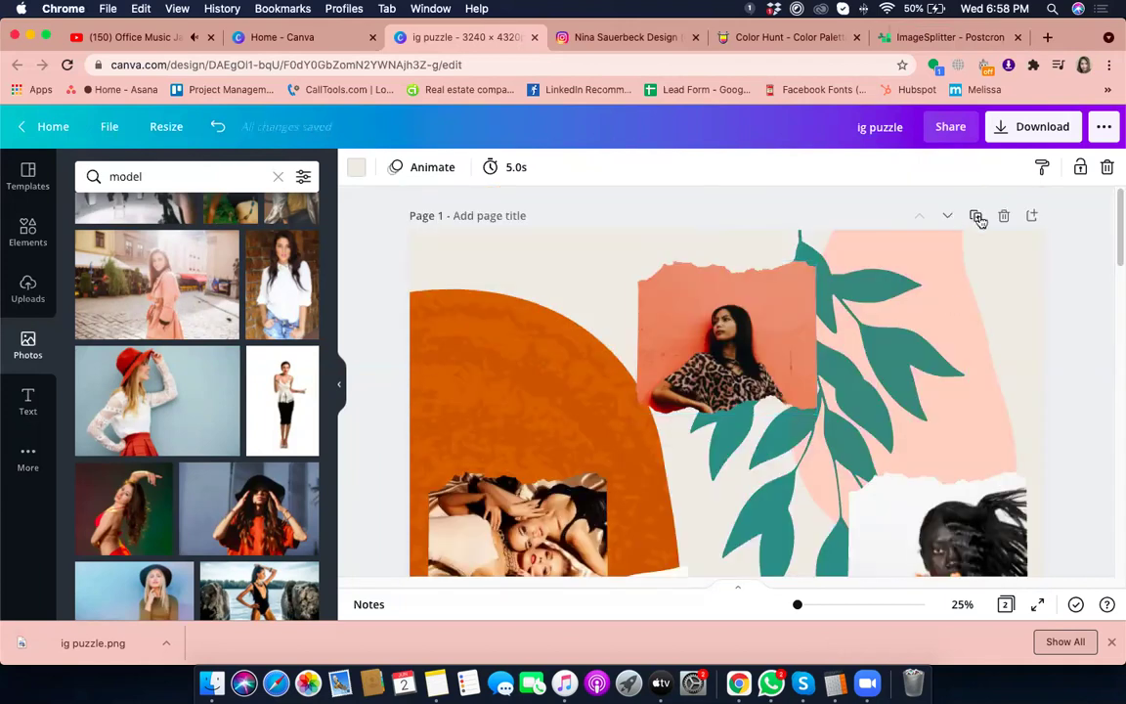
click(977, 217)
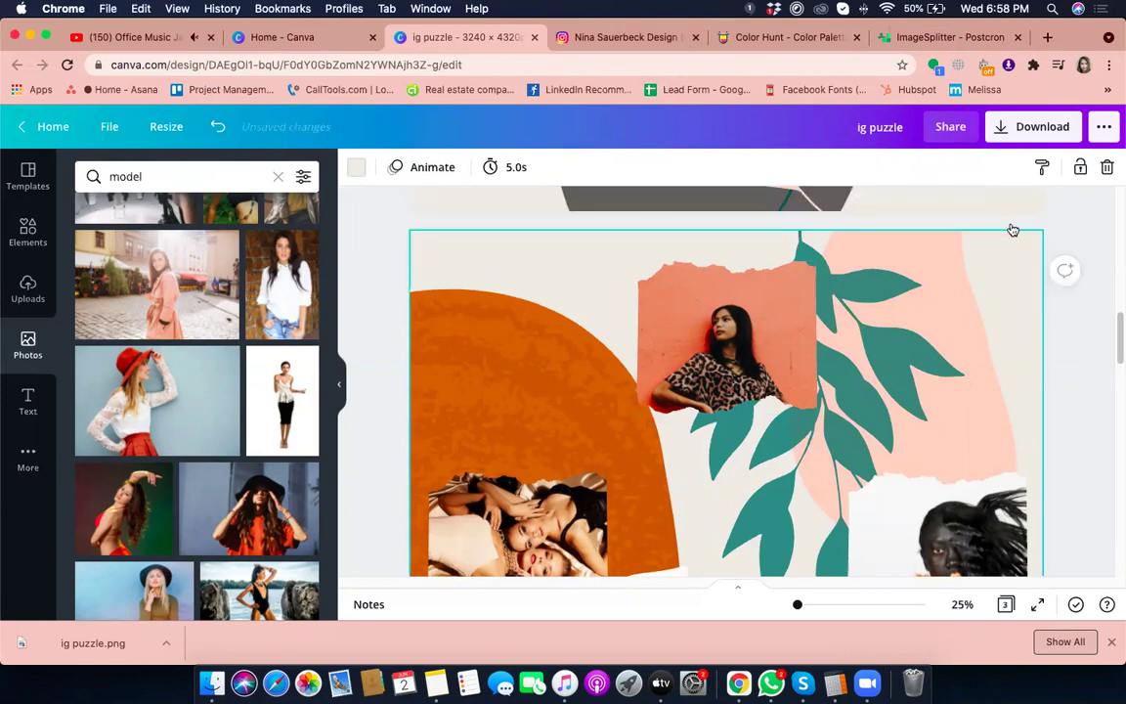
scroll(1035, 223, up, 10)
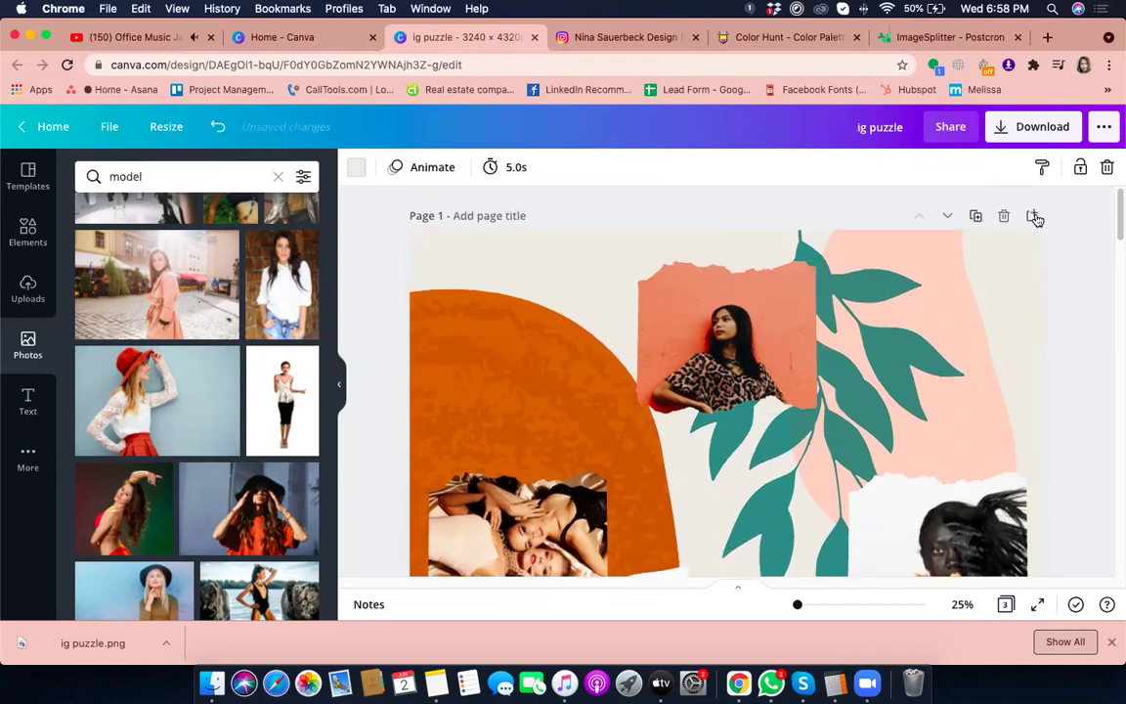
click(1034, 217)
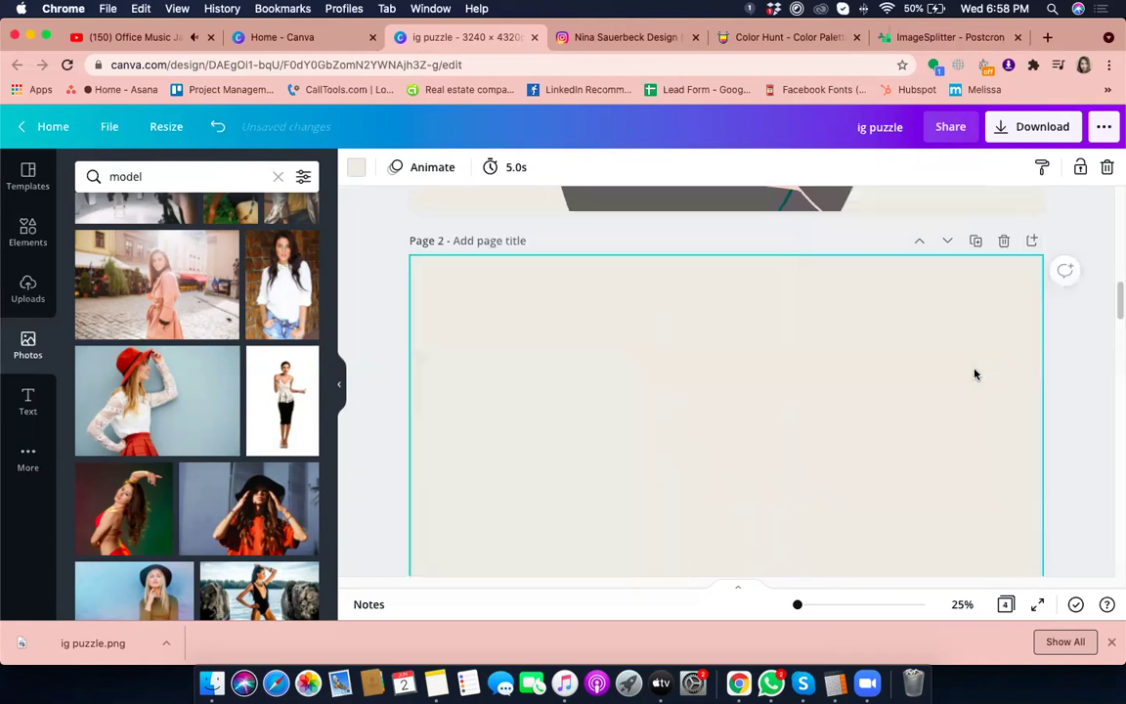
Step: Set the zoom level to 10% to view the new blank page
scroll(929, 399, up, 1)
scroll(879, 392, up, 10)
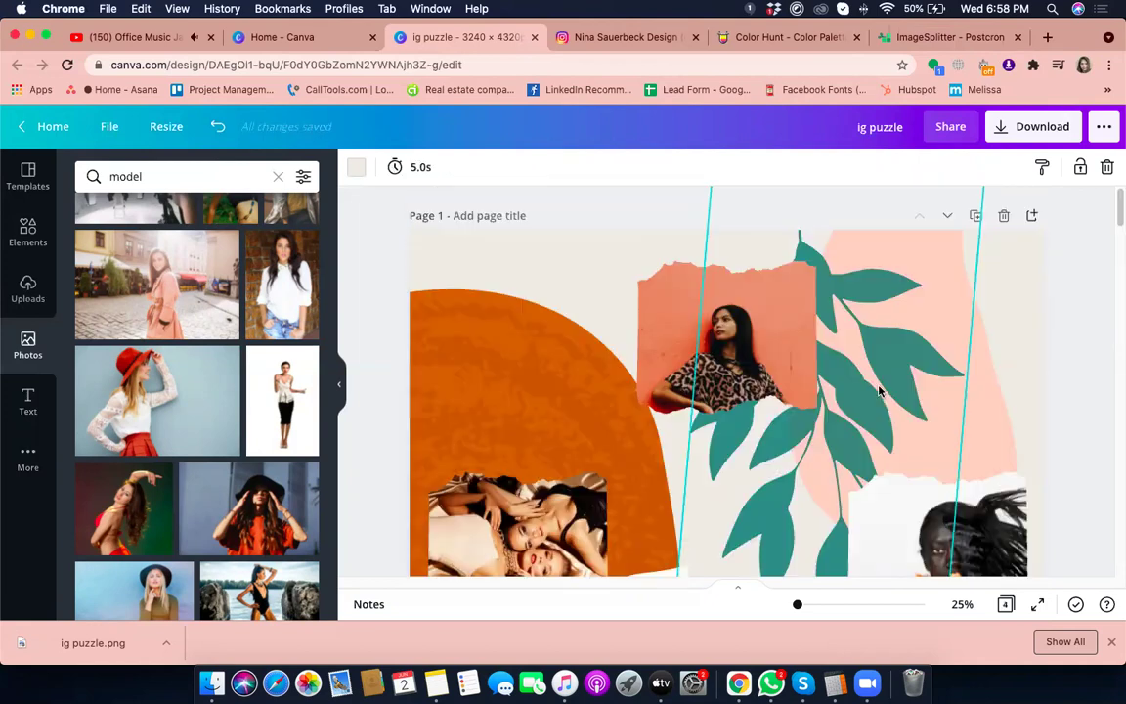
scroll(895, 399, down, 10)
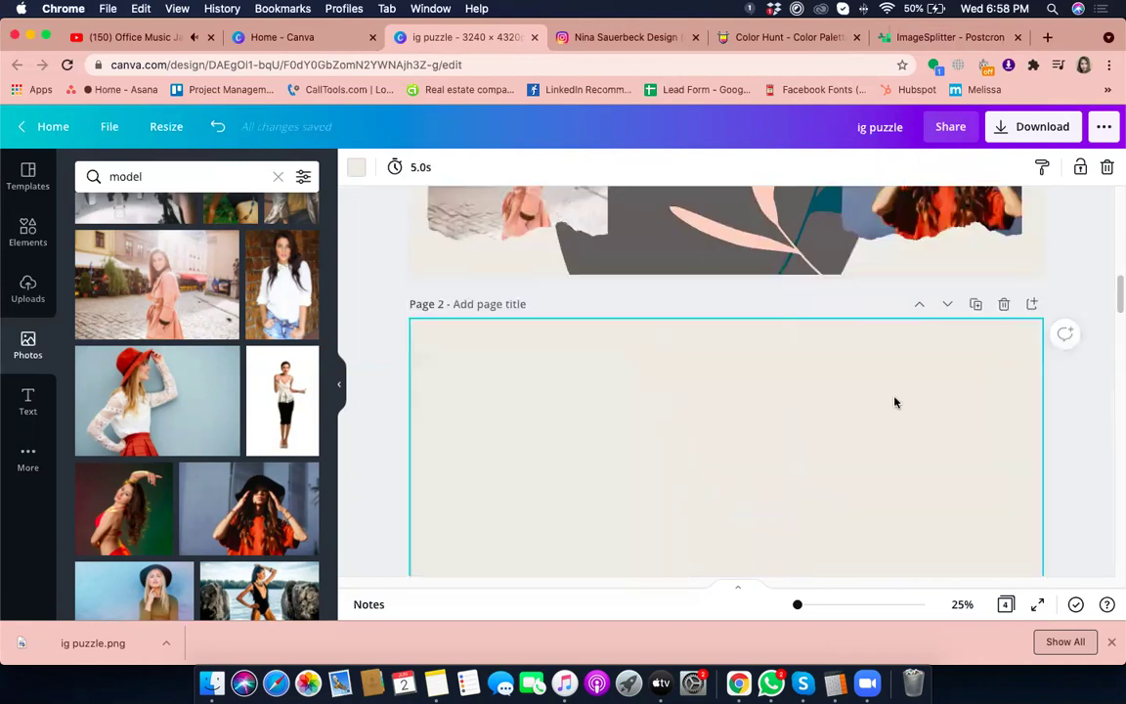
scroll(919, 435, down, 5)
scroll(941, 533, up, 10)
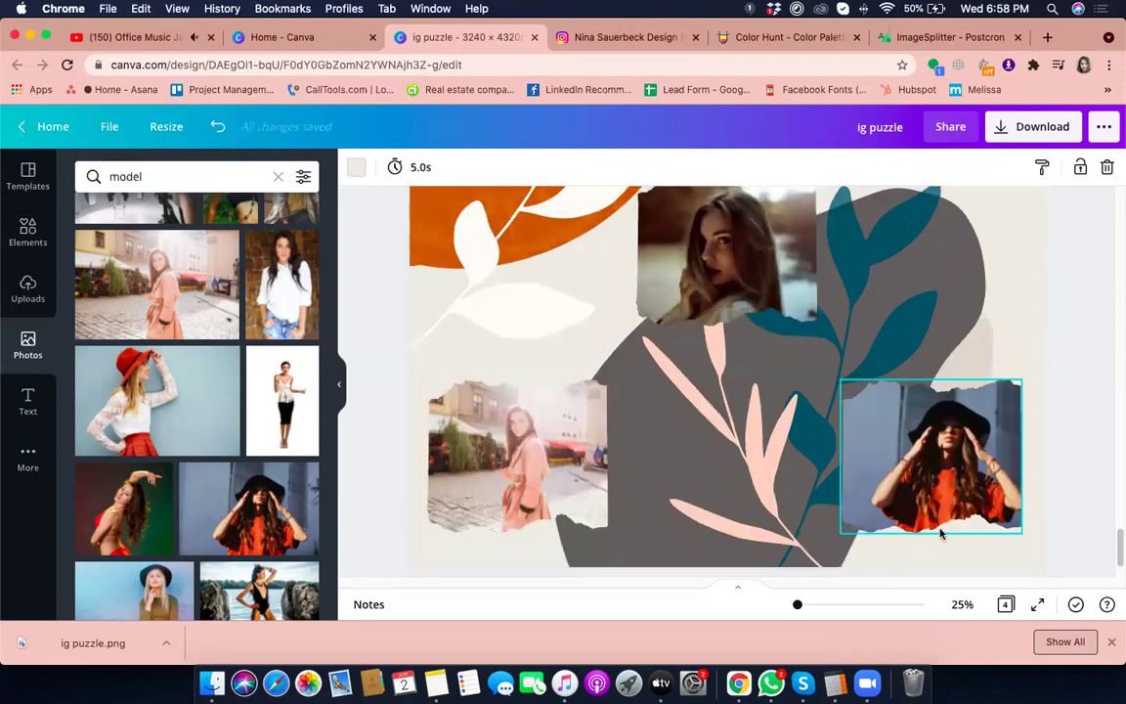
scroll(941, 532, up, 1)
scroll(822, 326, down, 5)
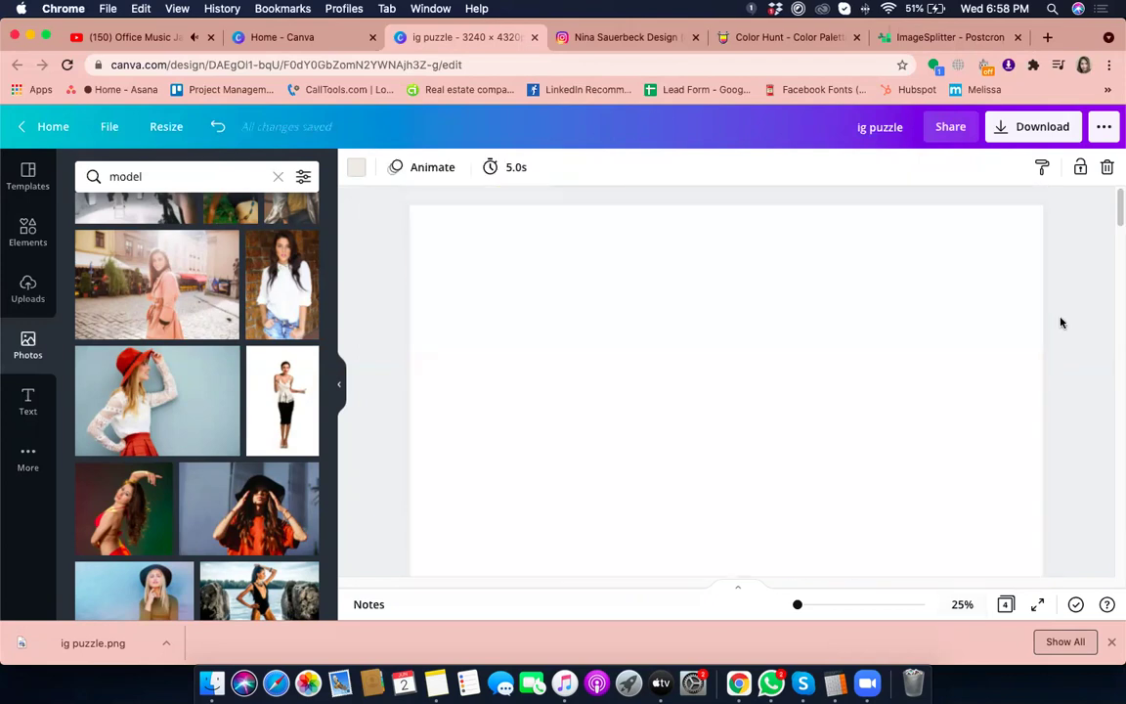
scroll(1046, 386, up, 5)
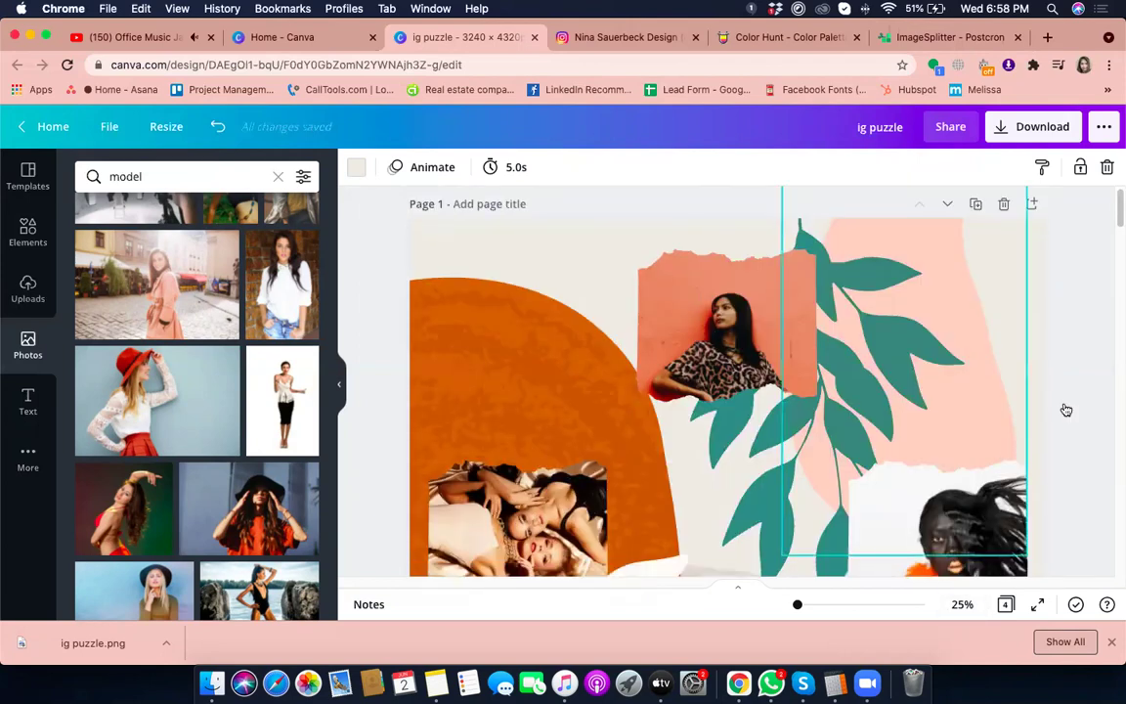
scroll(1066, 411, down, 10)
scroll(1066, 407, down, 5)
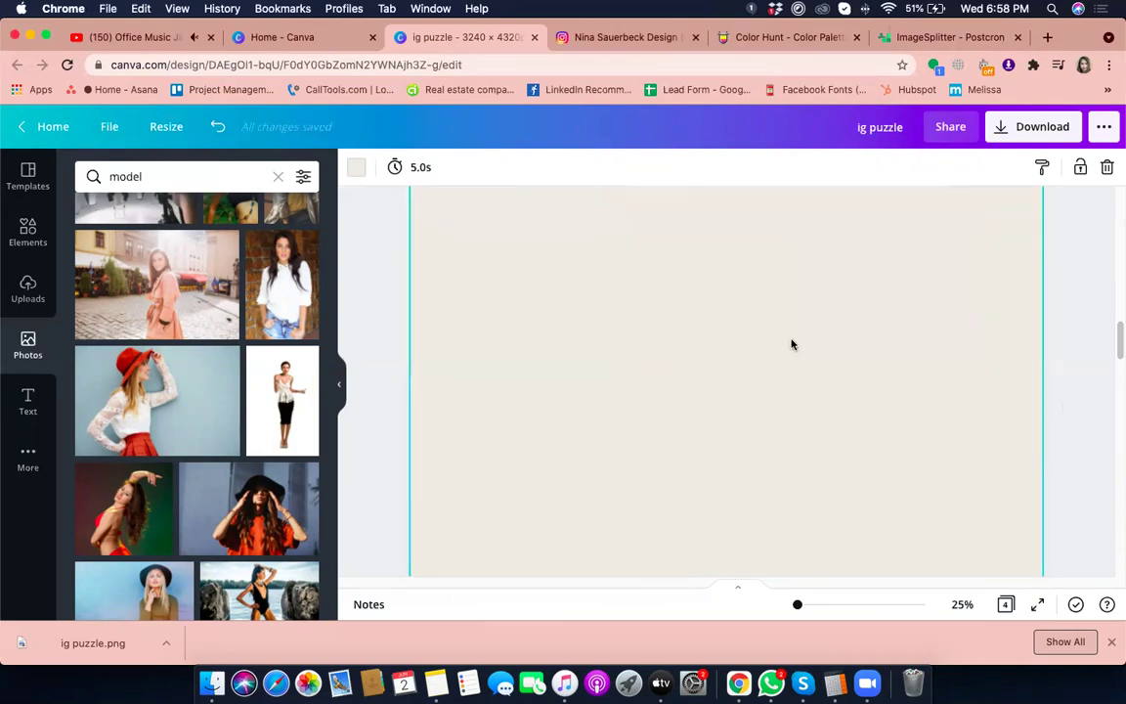
click(963, 605)
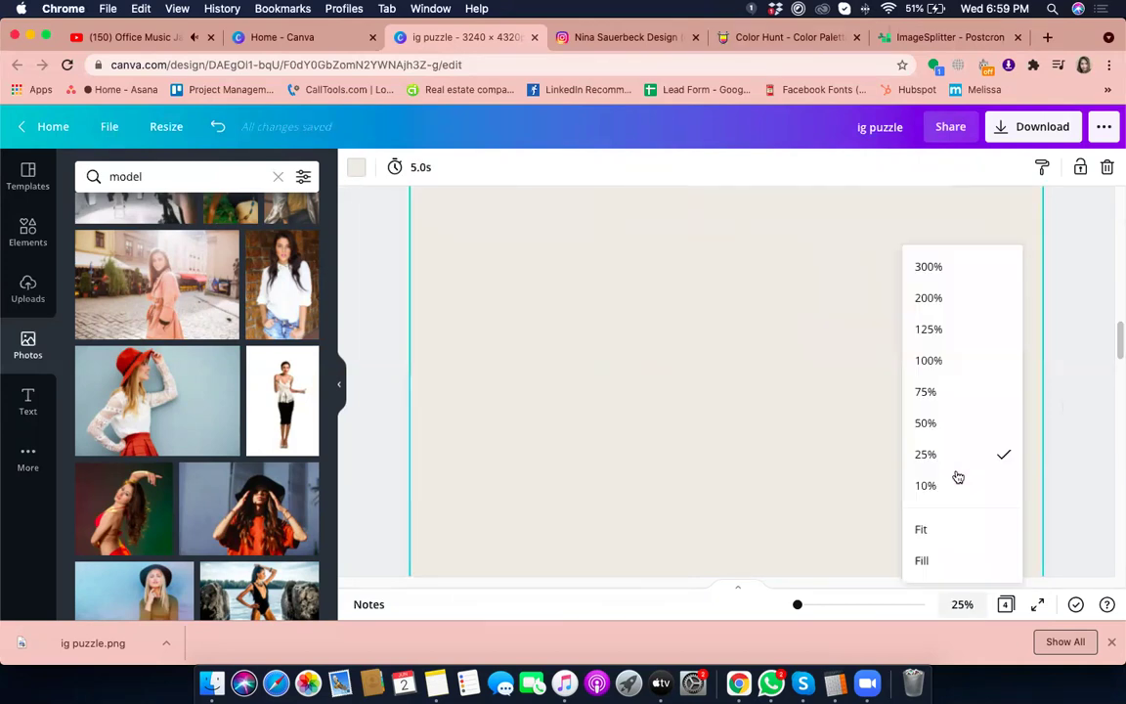
click(957, 480)
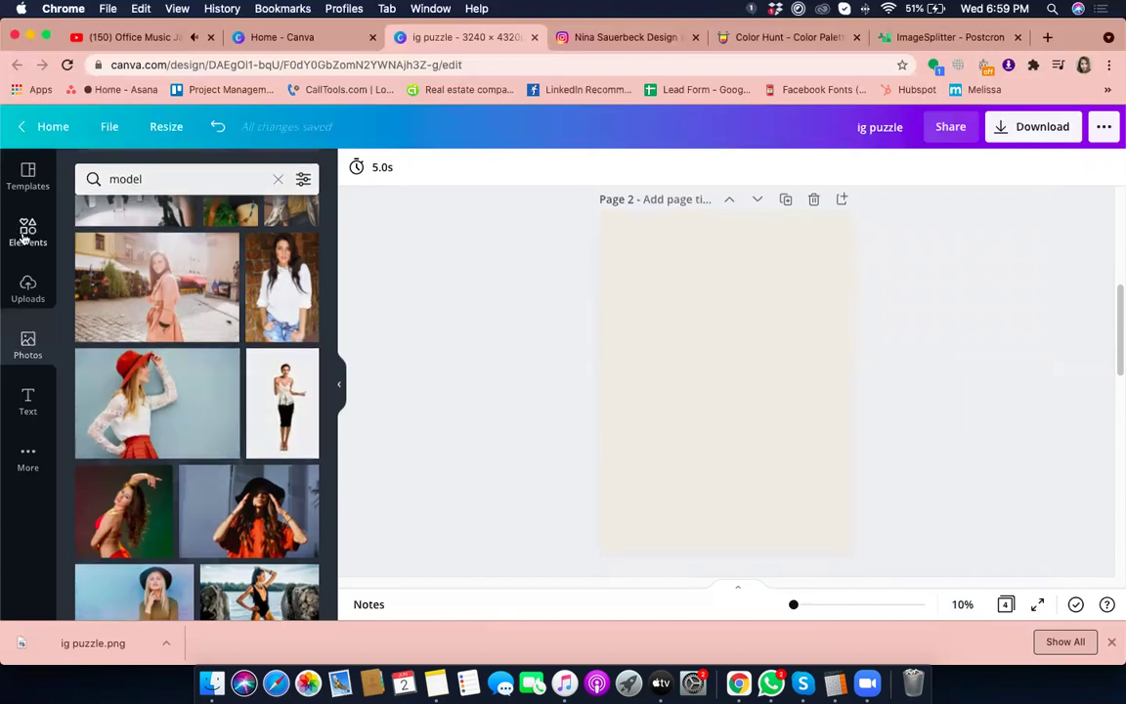
Step: Search Elements for 'frames' and add the square frame to Page 2
click(26, 235)
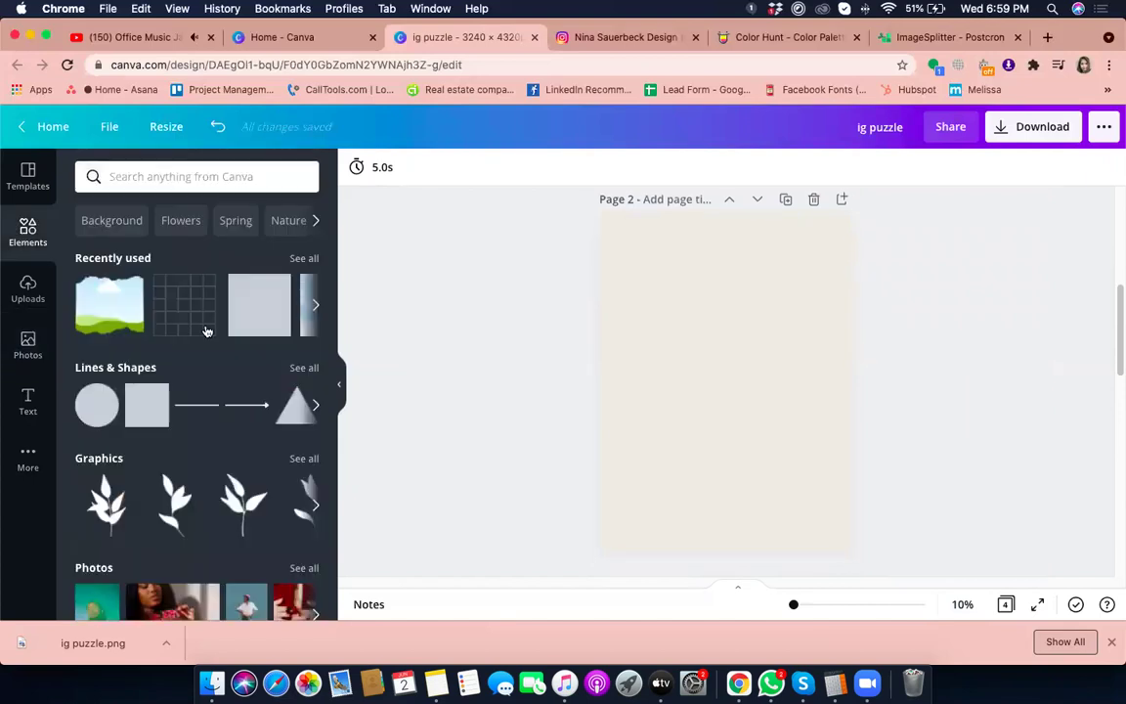
click(193, 177)
text(fram)
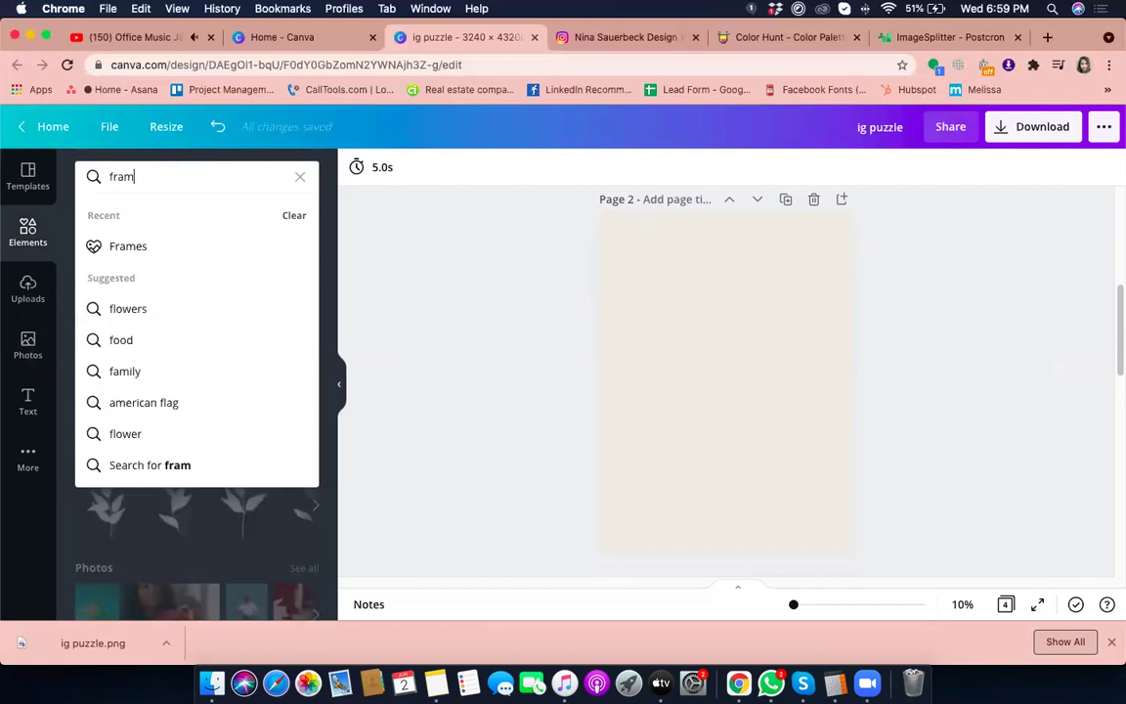
text(es)
key(Return)
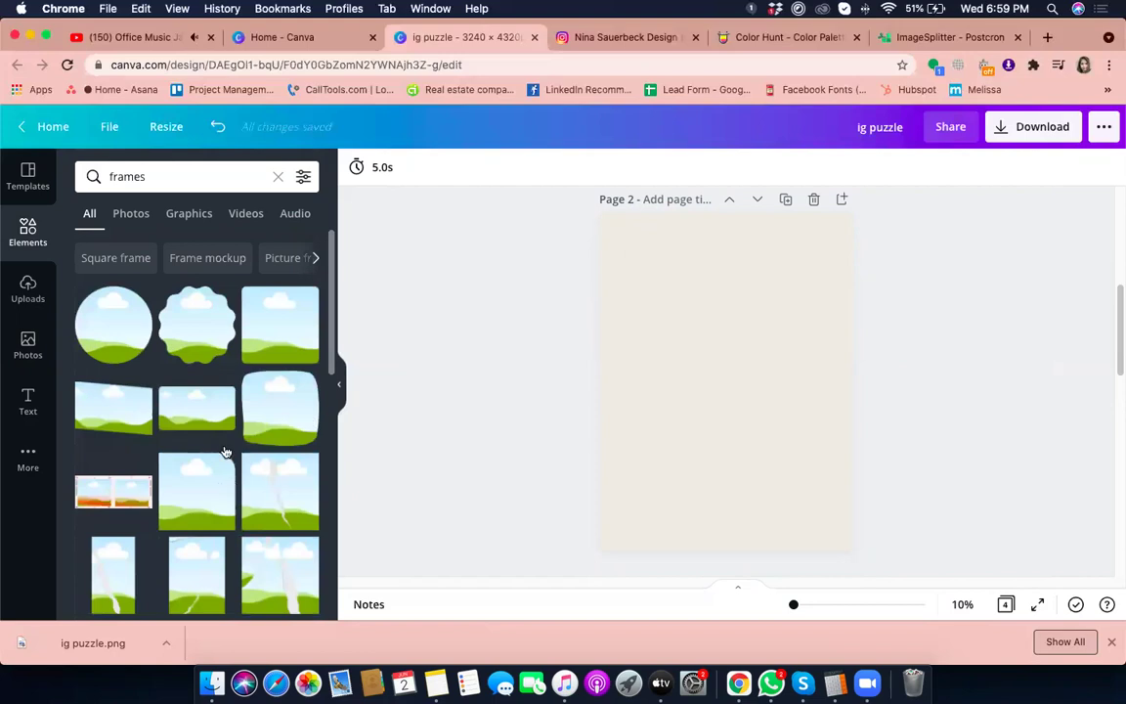
scroll(235, 479, down, 2)
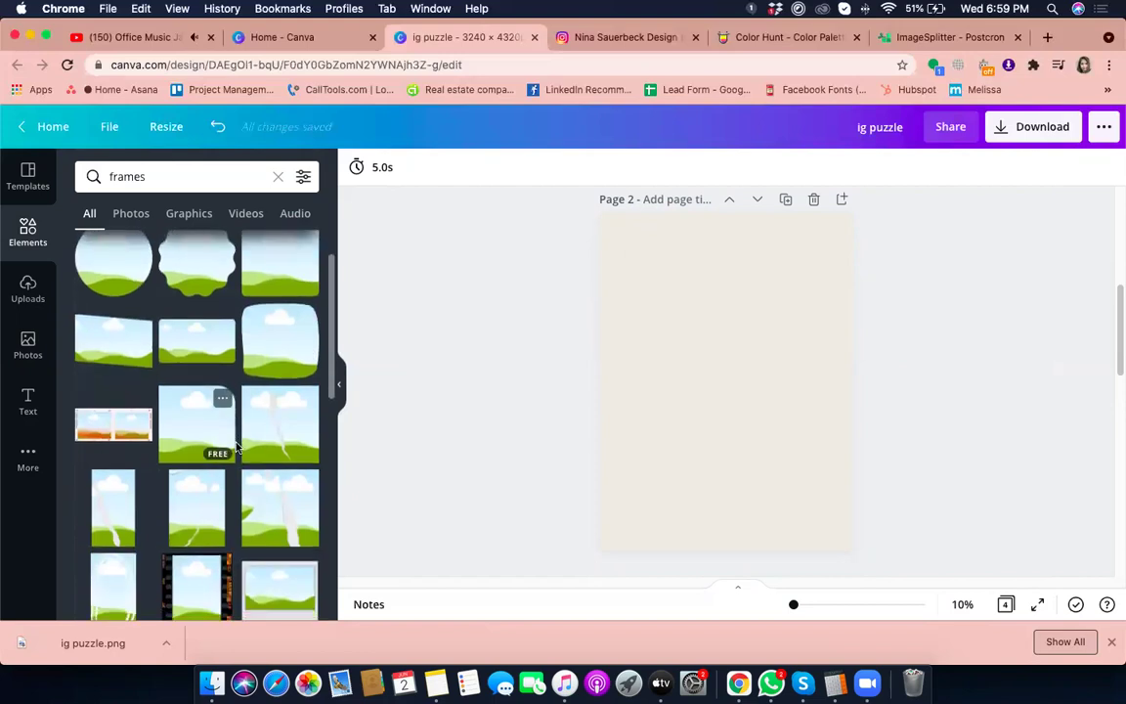
scroll(234, 447, down, 5)
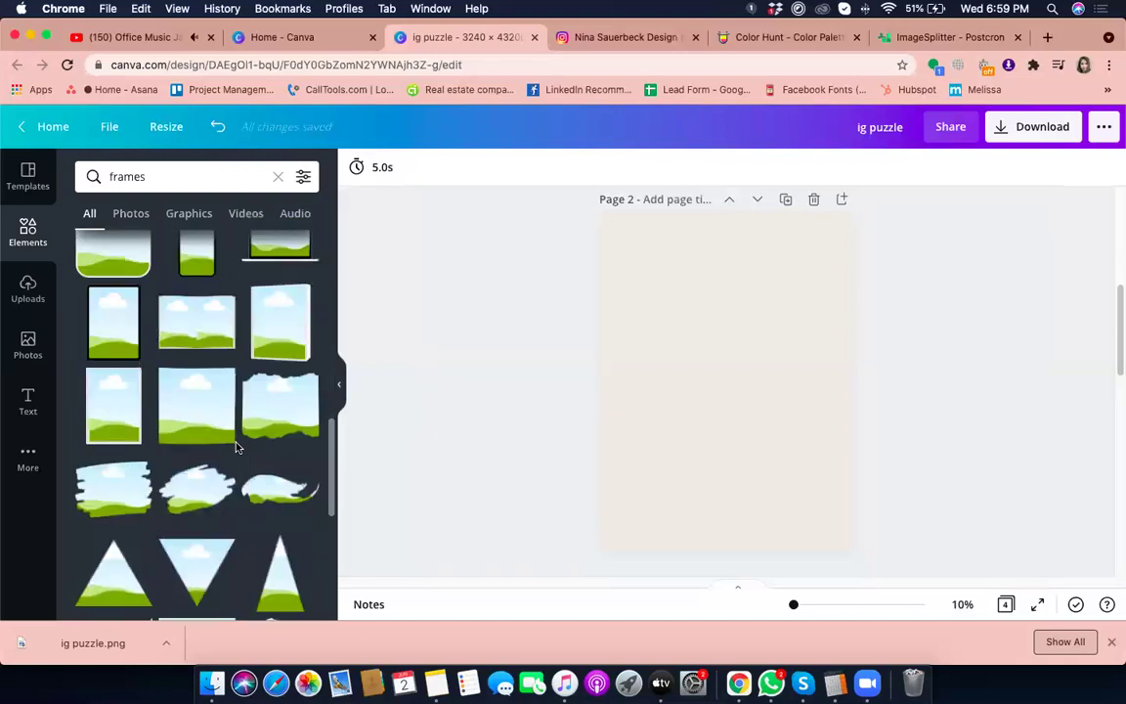
scroll(235, 446, down, 1)
scroll(235, 447, down, 3)
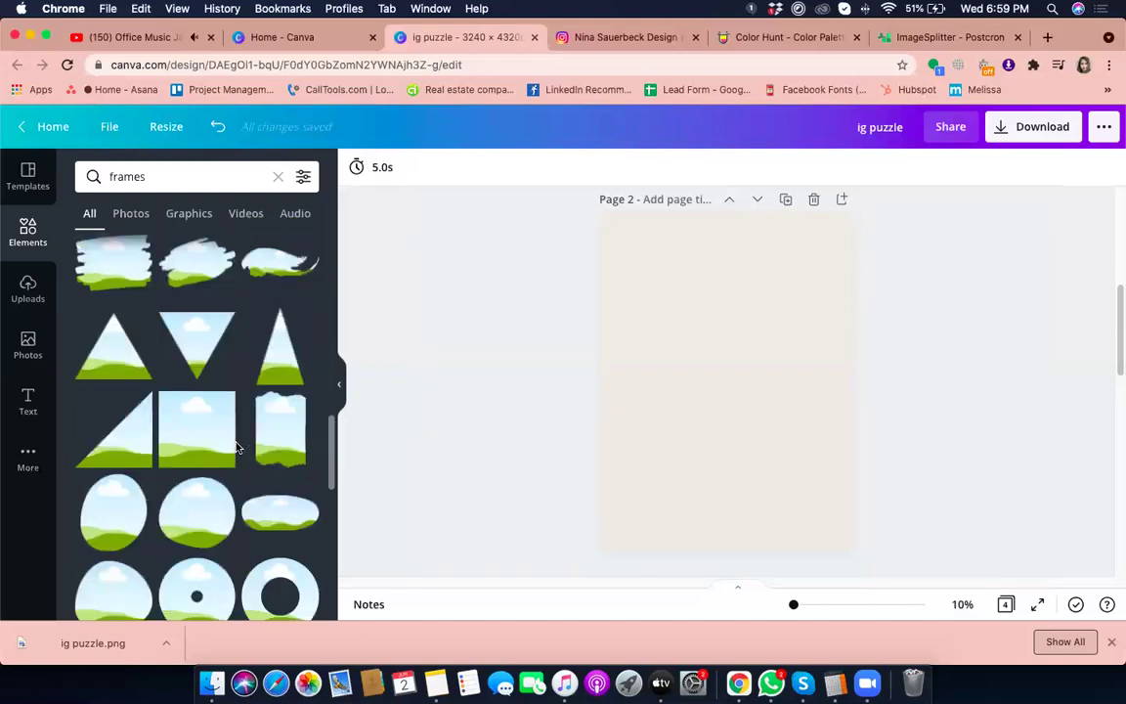
scroll(234, 447, down, 1)
scroll(194, 411, down, 1)
click(191, 410)
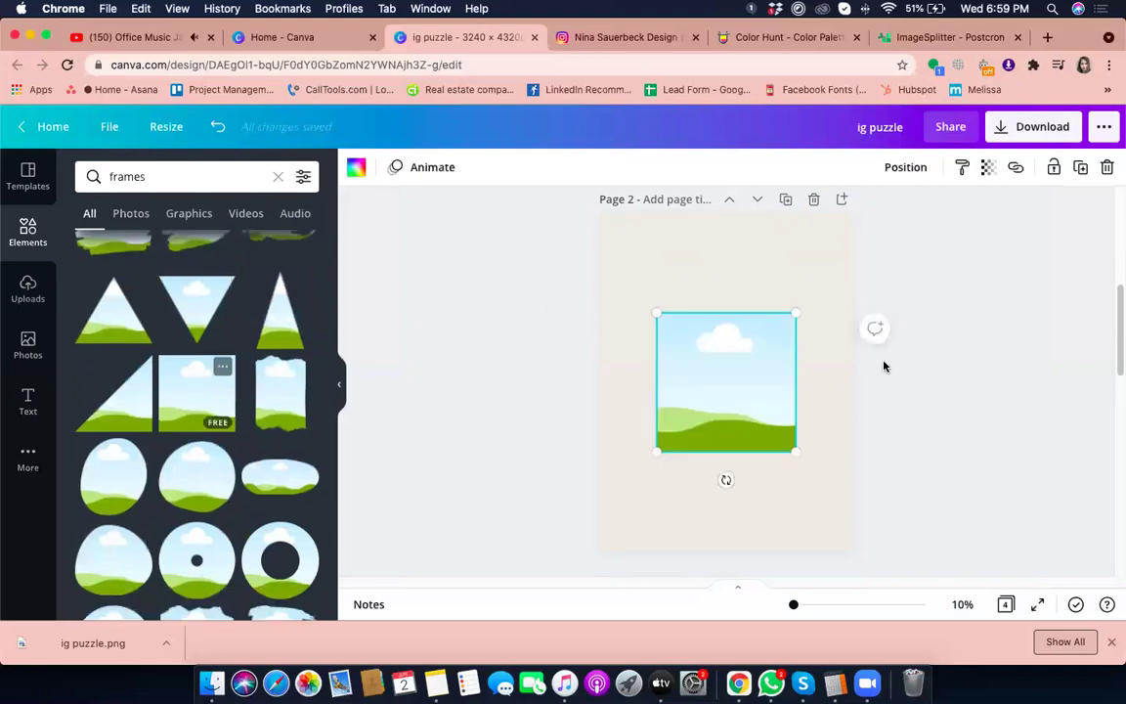
Step: Shrink the square frame into the top-left corner and place two copies across the top row
drag(750, 395, 663, 274)
drag(691, 329, 651, 255)
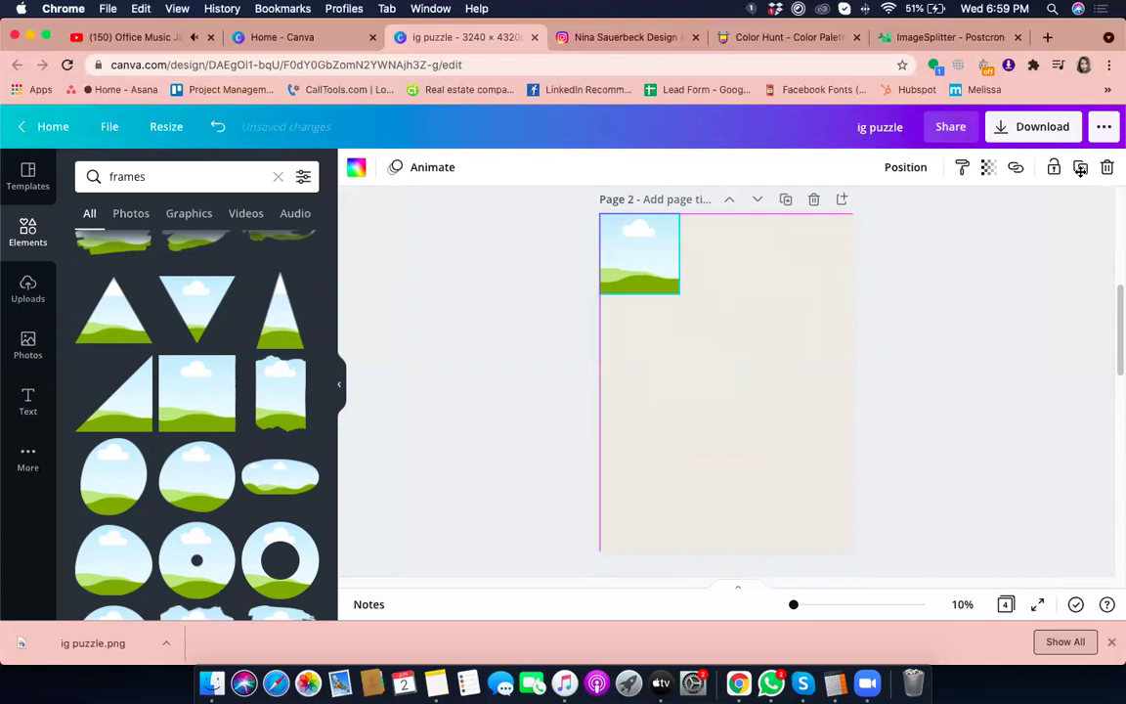
click(1080, 168)
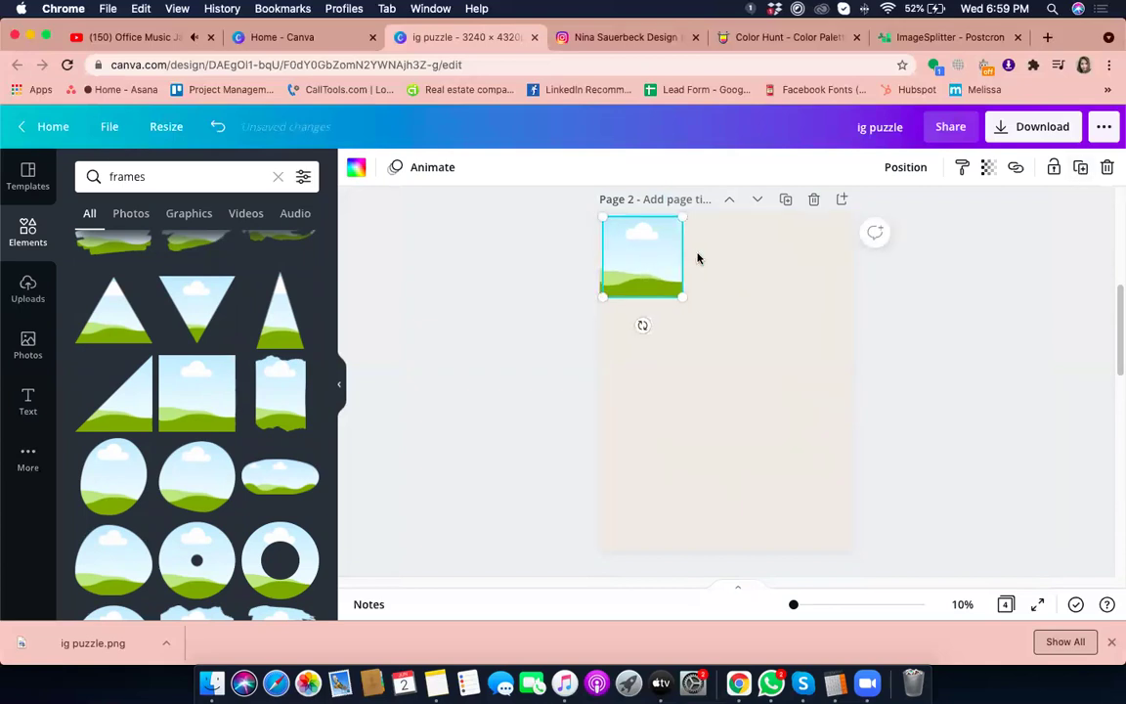
drag(725, 257, 812, 249)
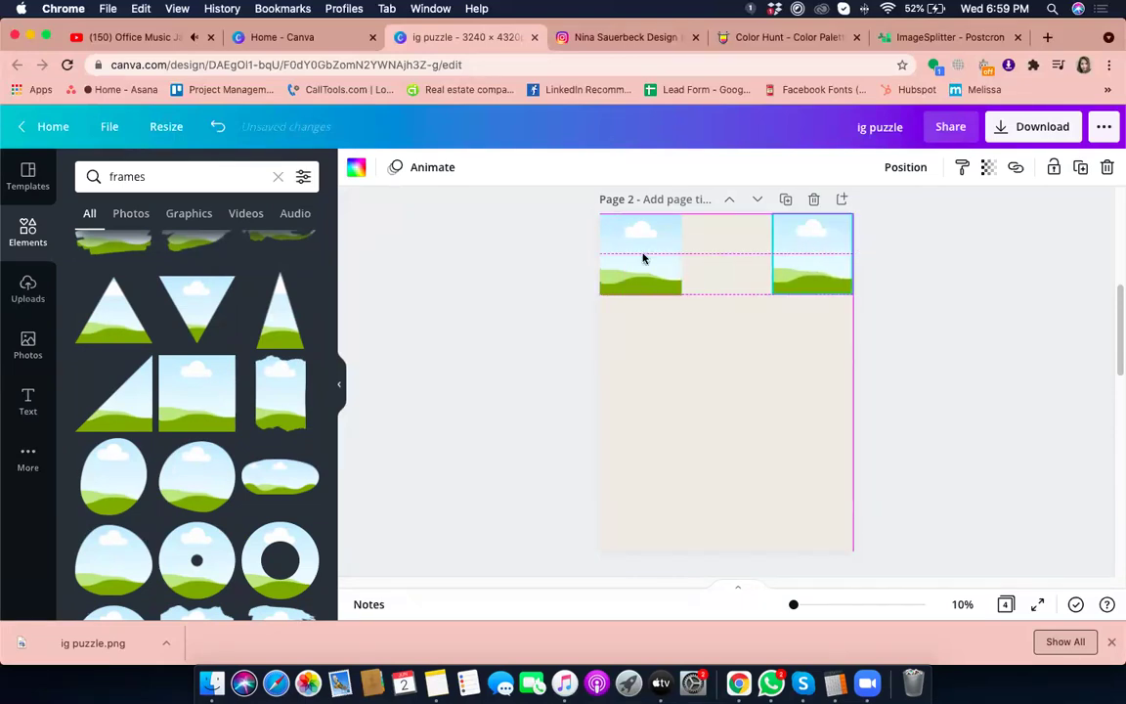
drag(643, 259, 713, 256)
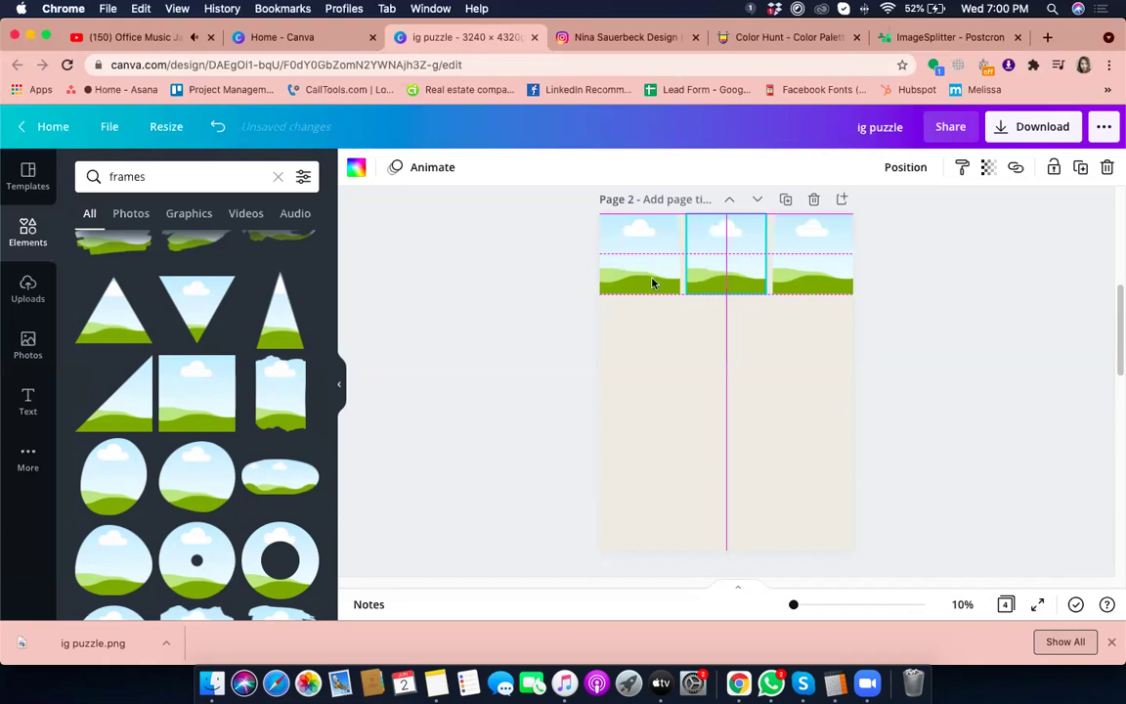
Step: Check the top-left frame matches the others at 1,027 × 1,027 and duplicate it again
click(653, 285)
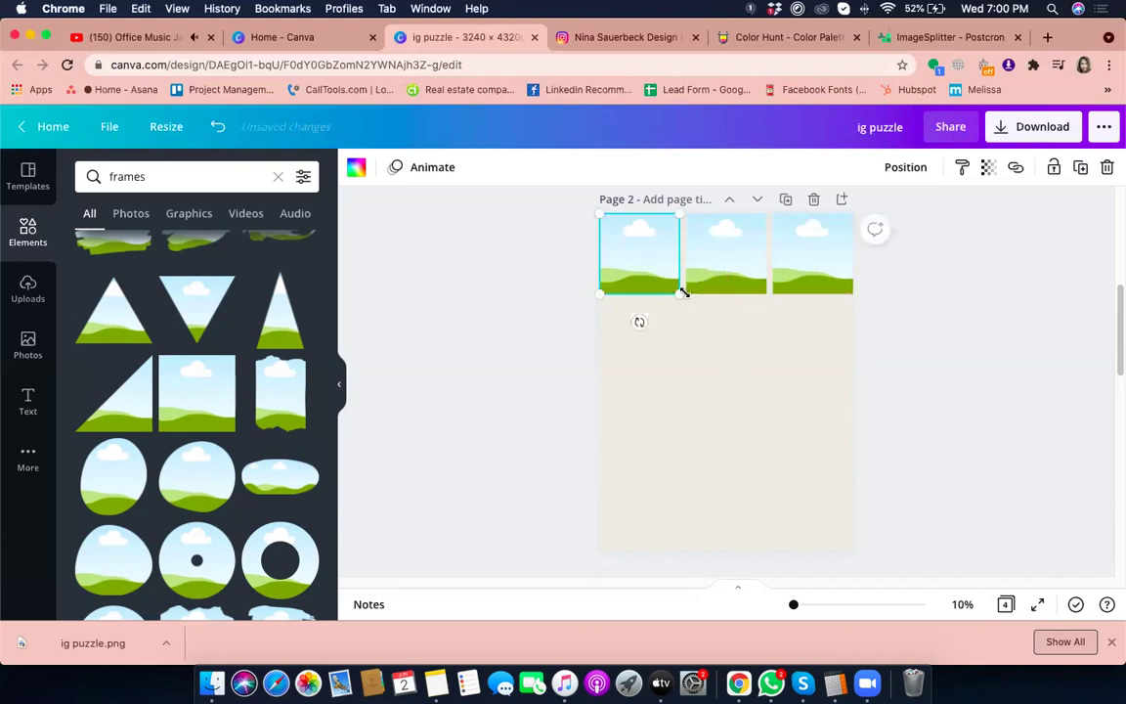
drag(683, 291, 684, 290)
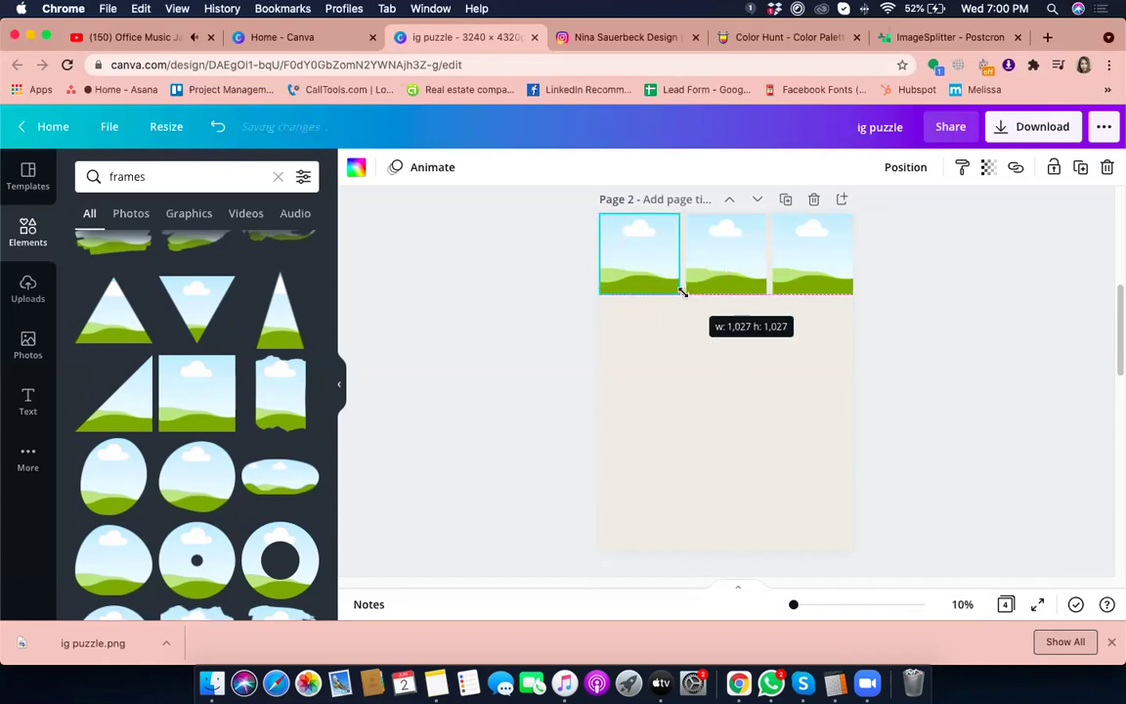
click(677, 377)
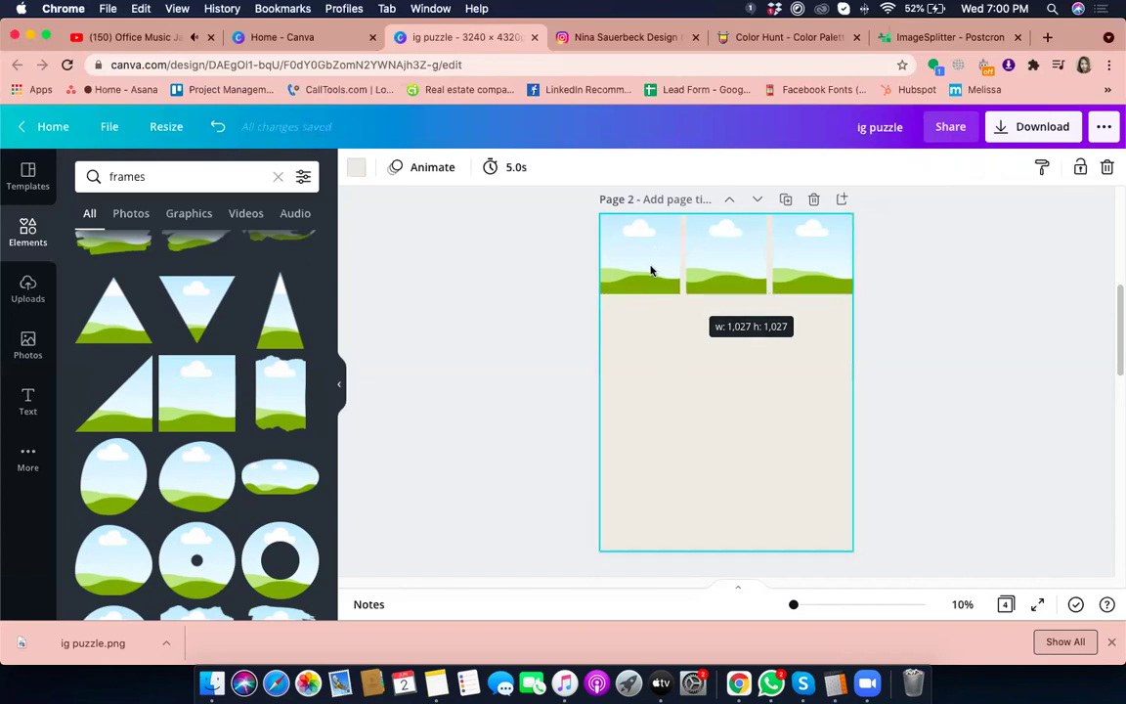
click(639, 266)
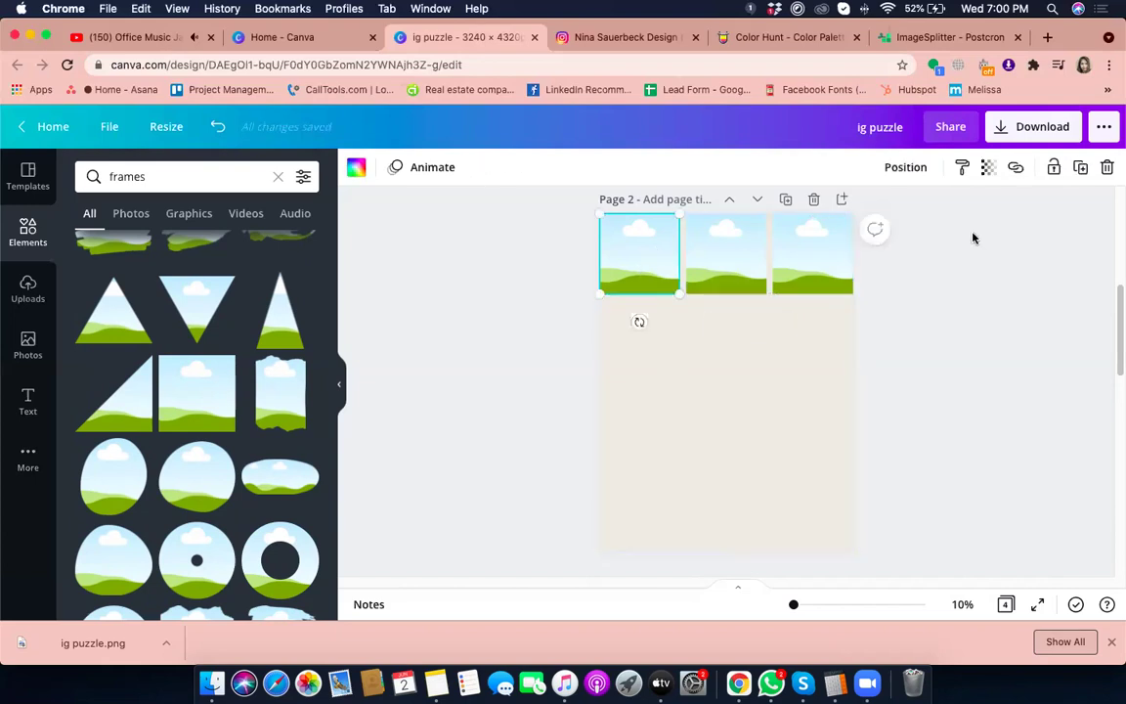
click(1081, 167)
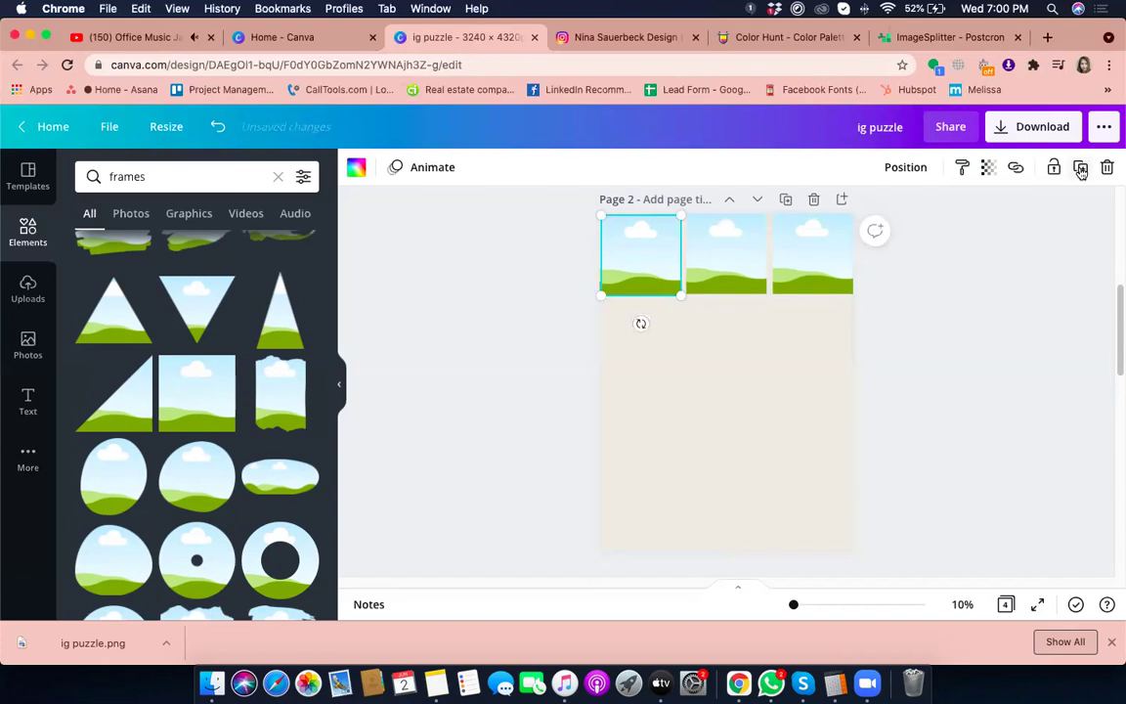
Step: Fill the second row's right, middle and left slots with copies of the top-left frame
key(super+d)
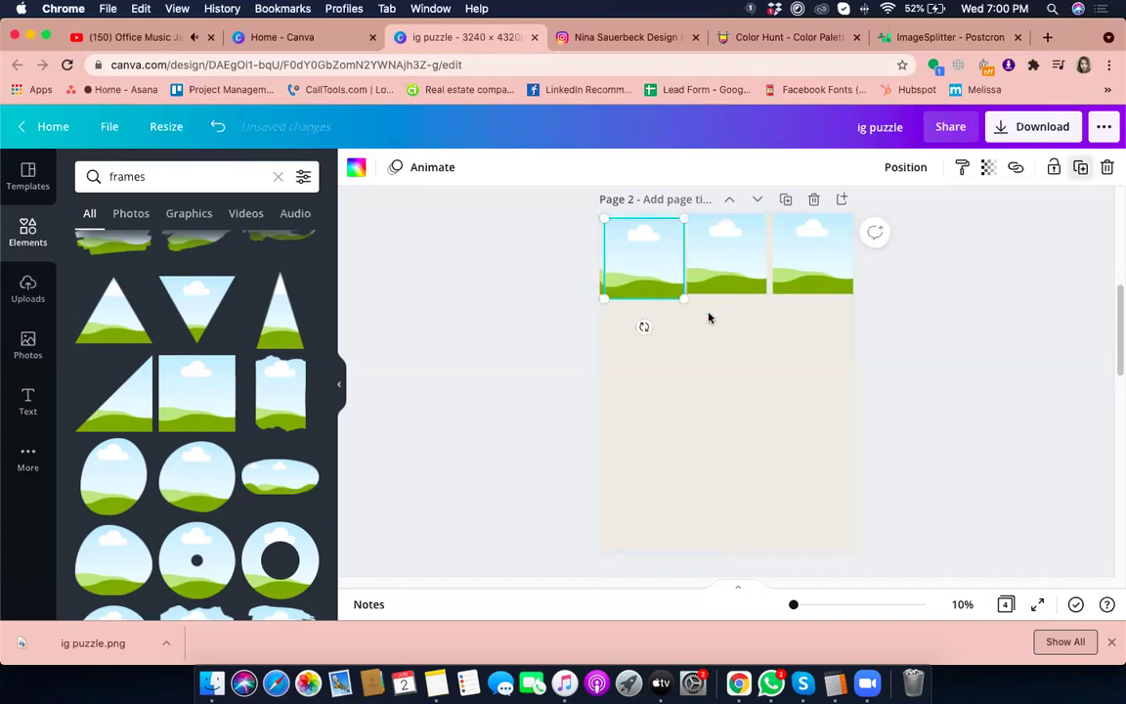
drag(654, 263, 797, 327)
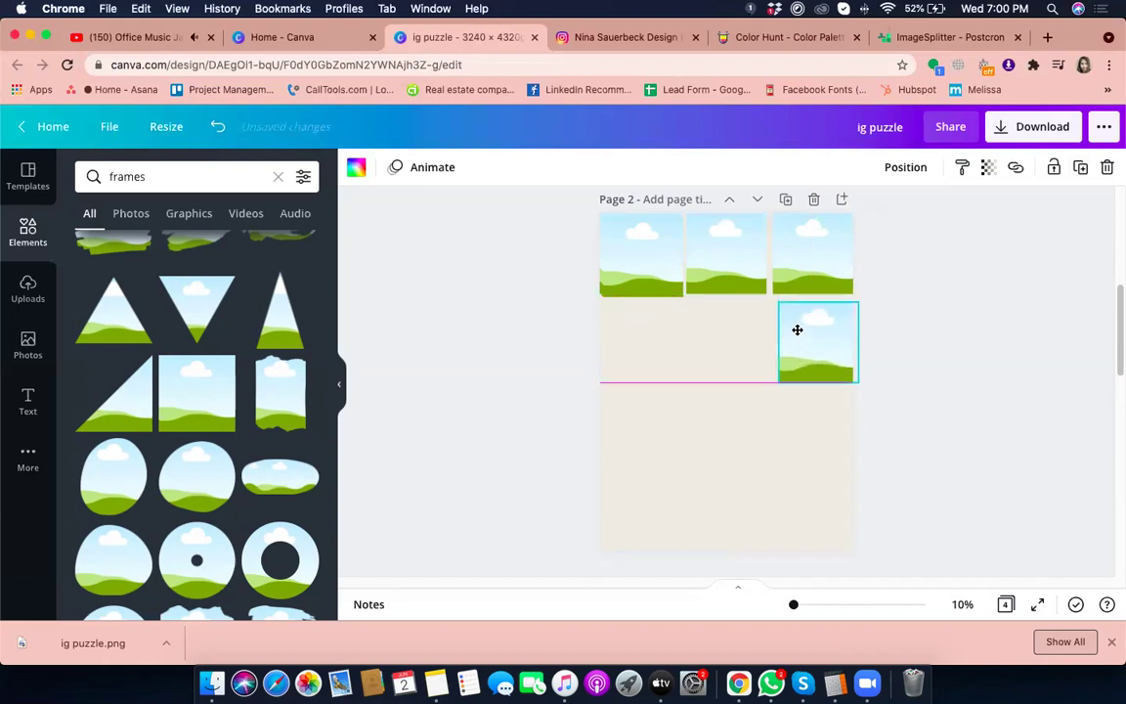
click(652, 266)
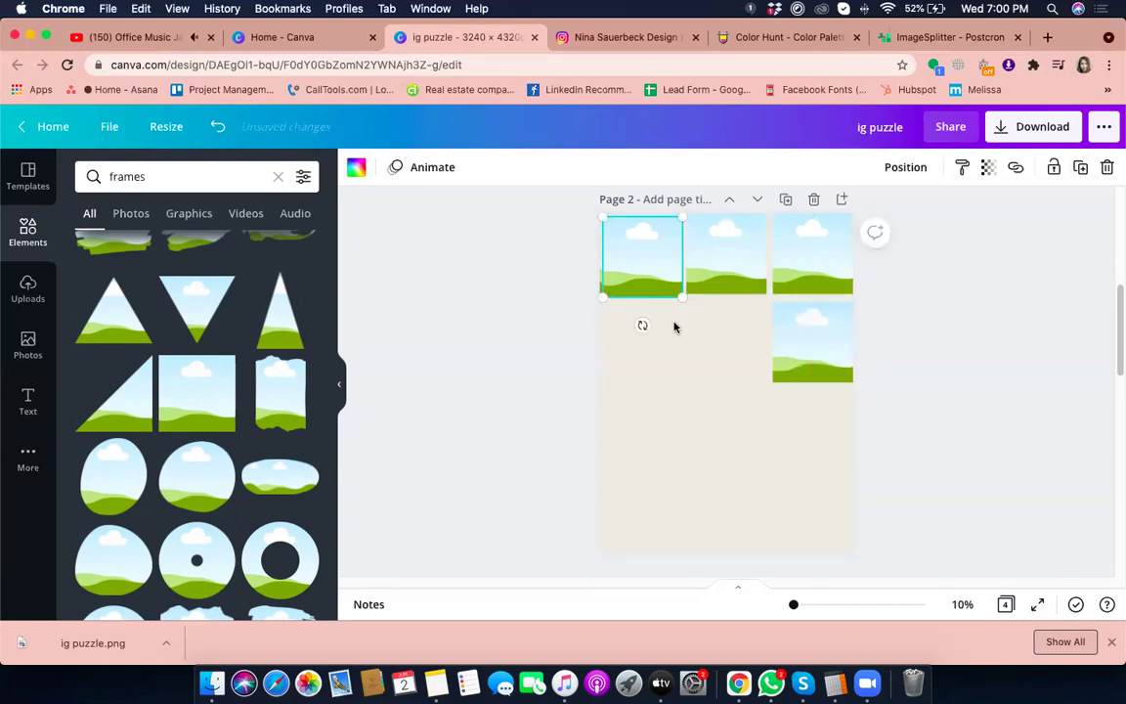
drag(643, 276, 720, 344)
click(631, 265)
drag(631, 319, 631, 340)
click(748, 420)
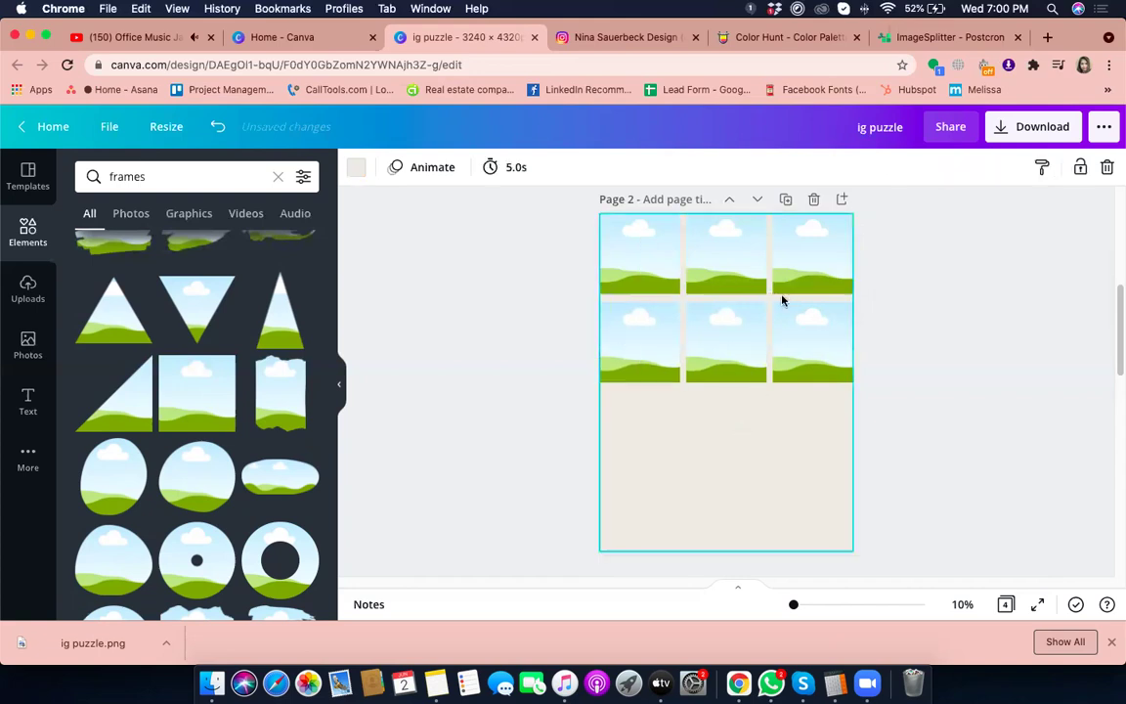
Step: Copy the second-row left frame into the third row's right and left slots
click(656, 346)
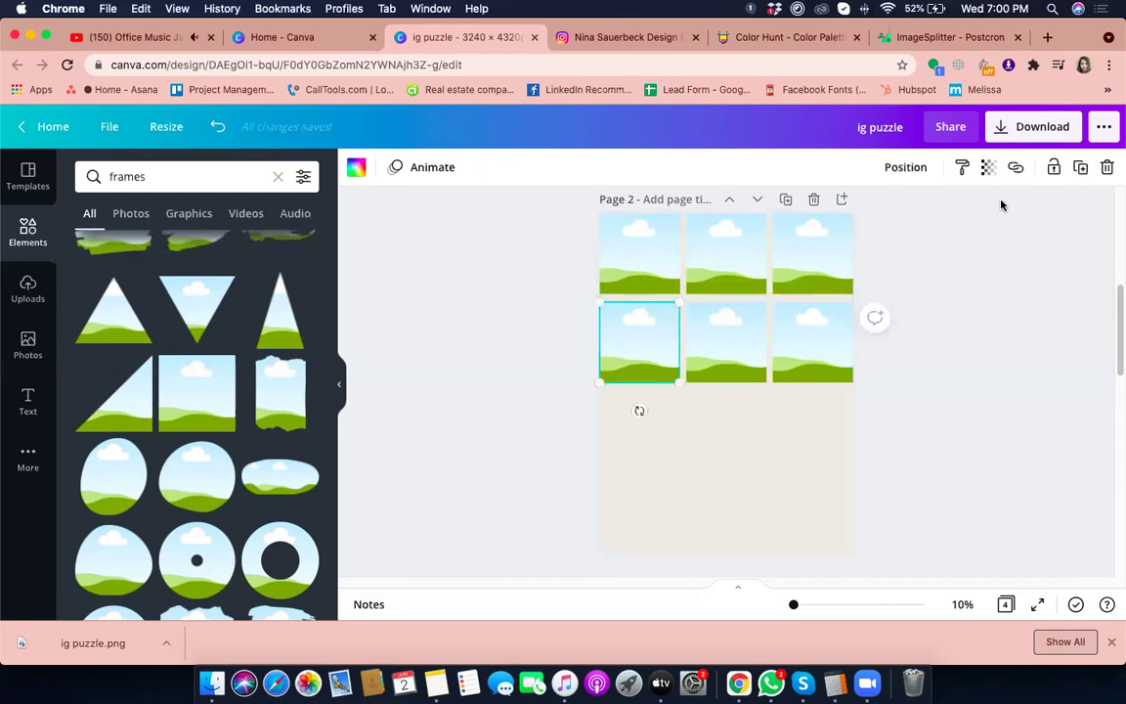
click(1086, 170)
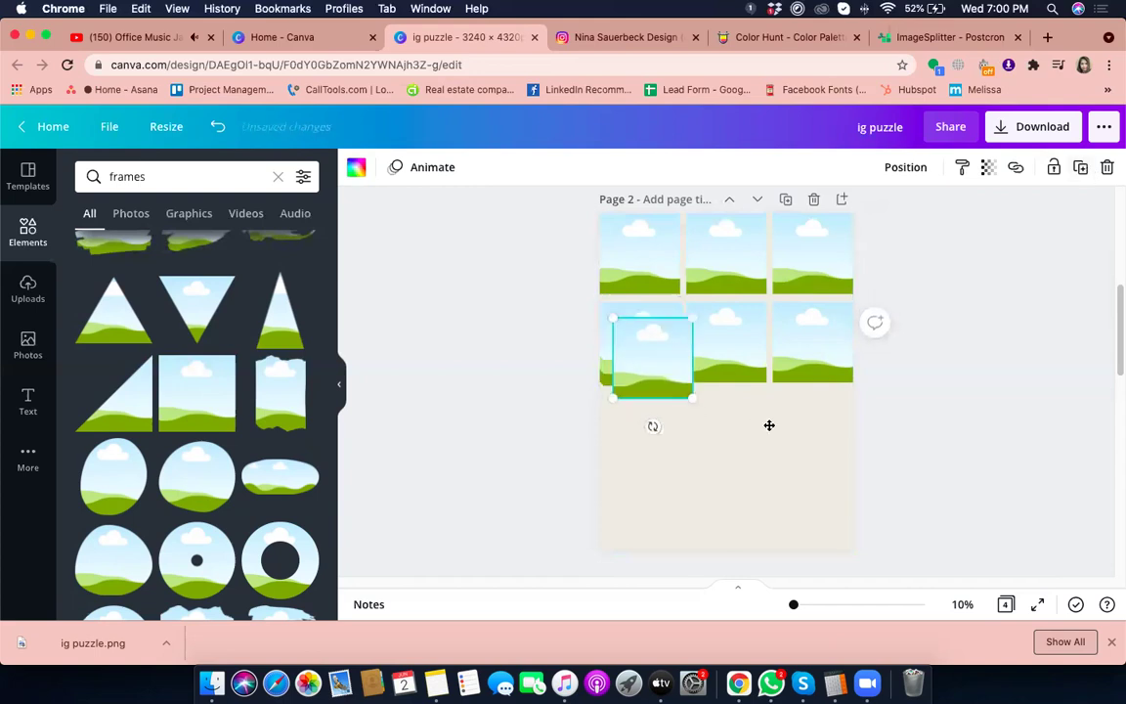
drag(787, 435, 811, 433)
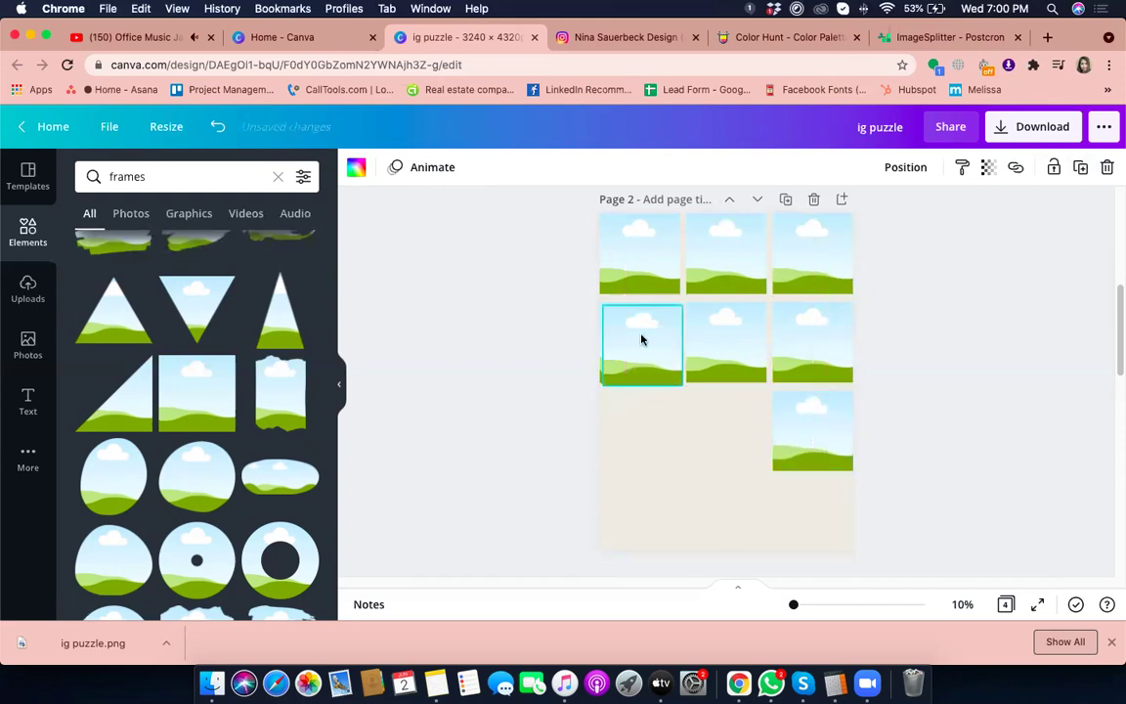
drag(707, 402, 724, 420)
click(626, 353)
click(635, 381)
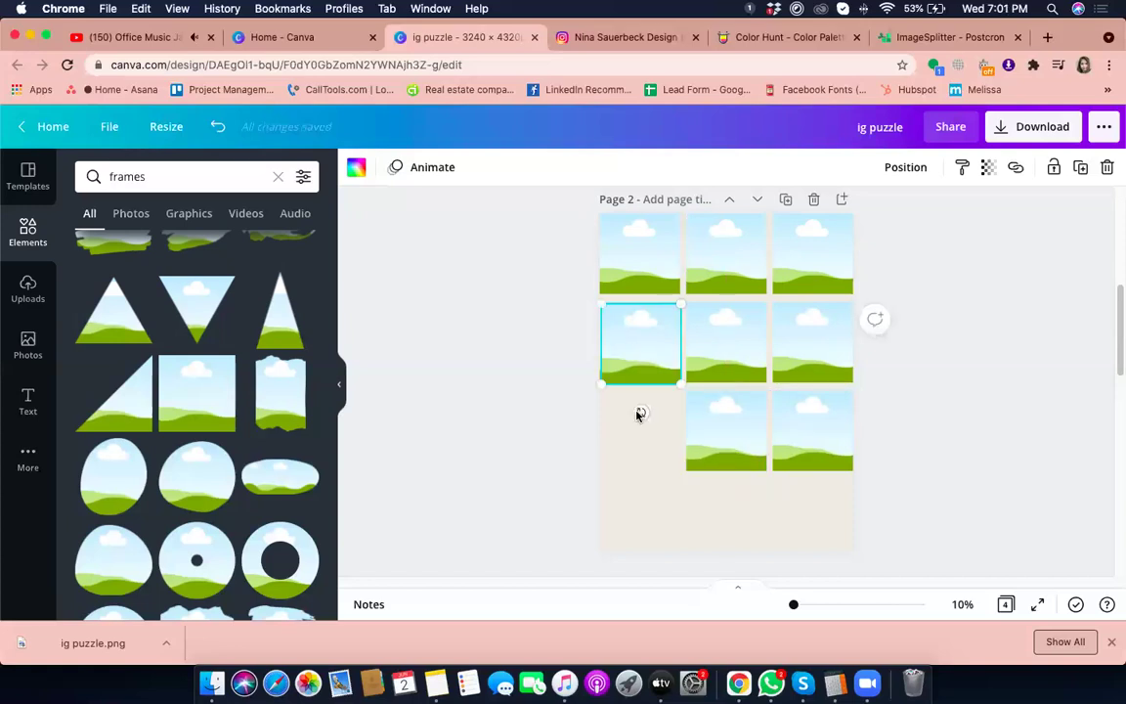
drag(635, 449, 632, 433)
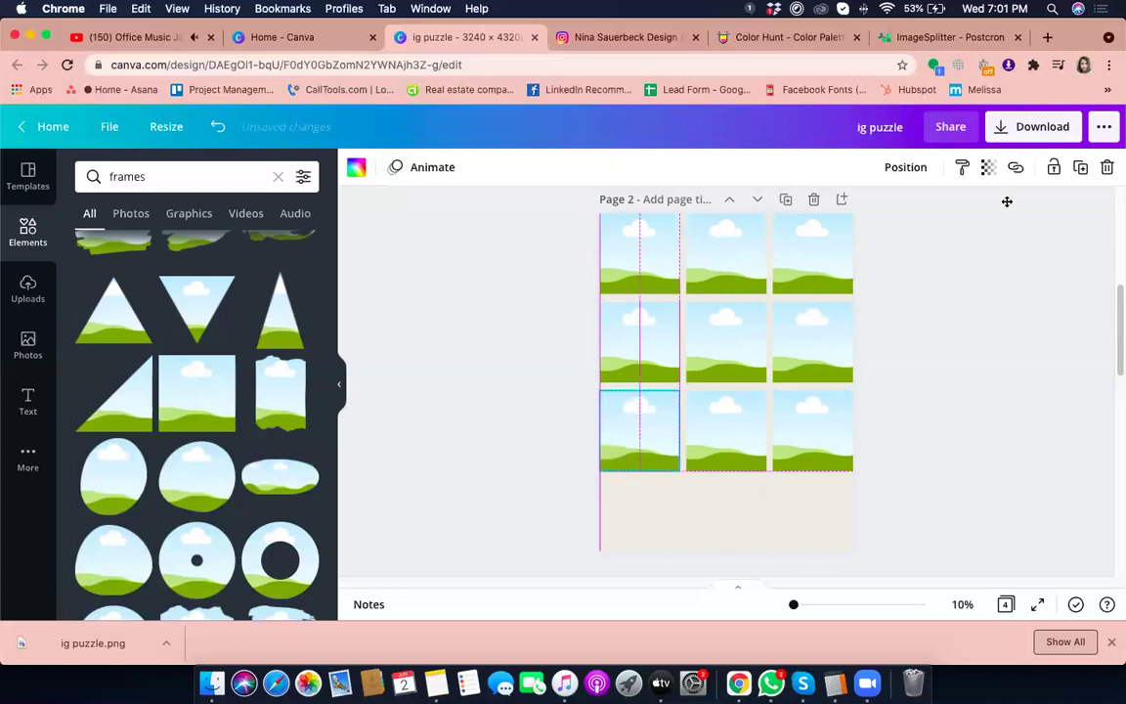
Step: Duplicate the third-row left frame to fill the bottom row's slots
click(1082, 169)
click(1081, 169)
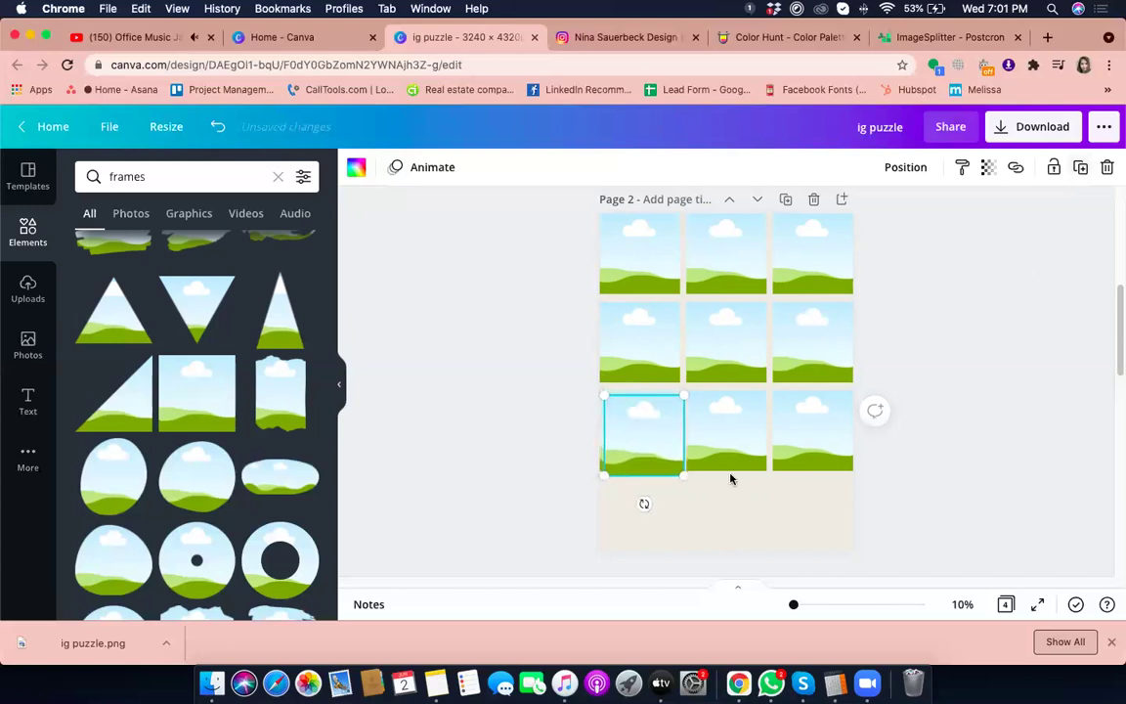
drag(749, 480, 793, 512)
click(634, 438)
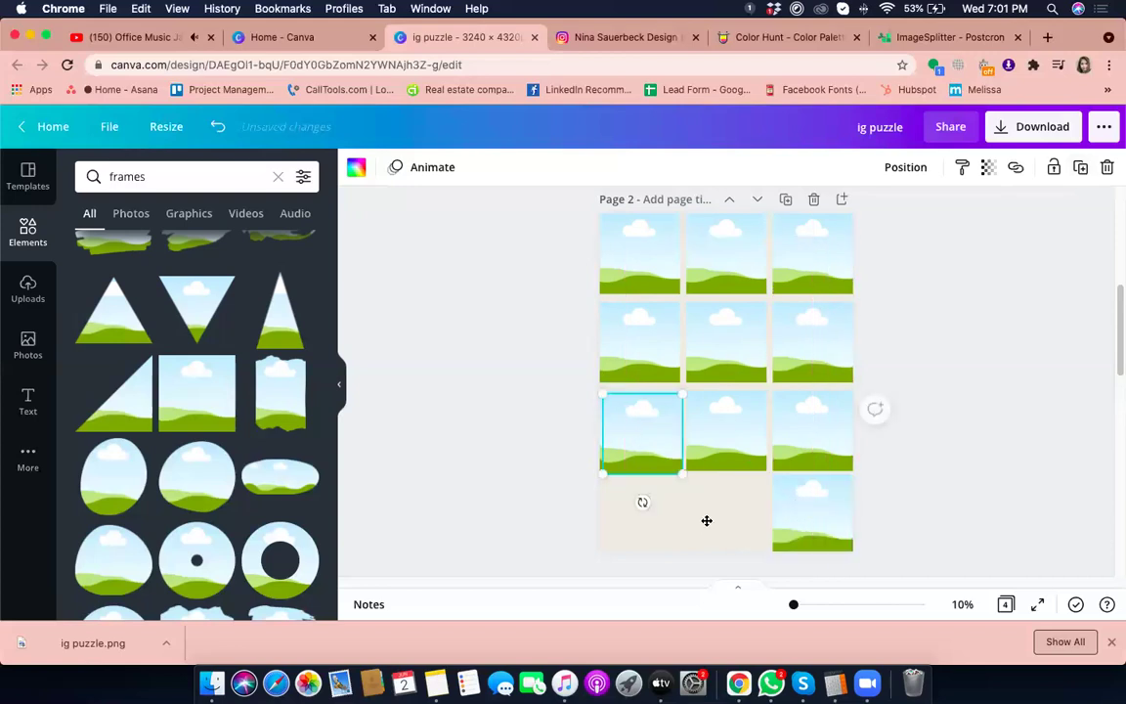
key(super+d)
drag(646, 443, 721, 515)
drag(647, 433, 644, 515)
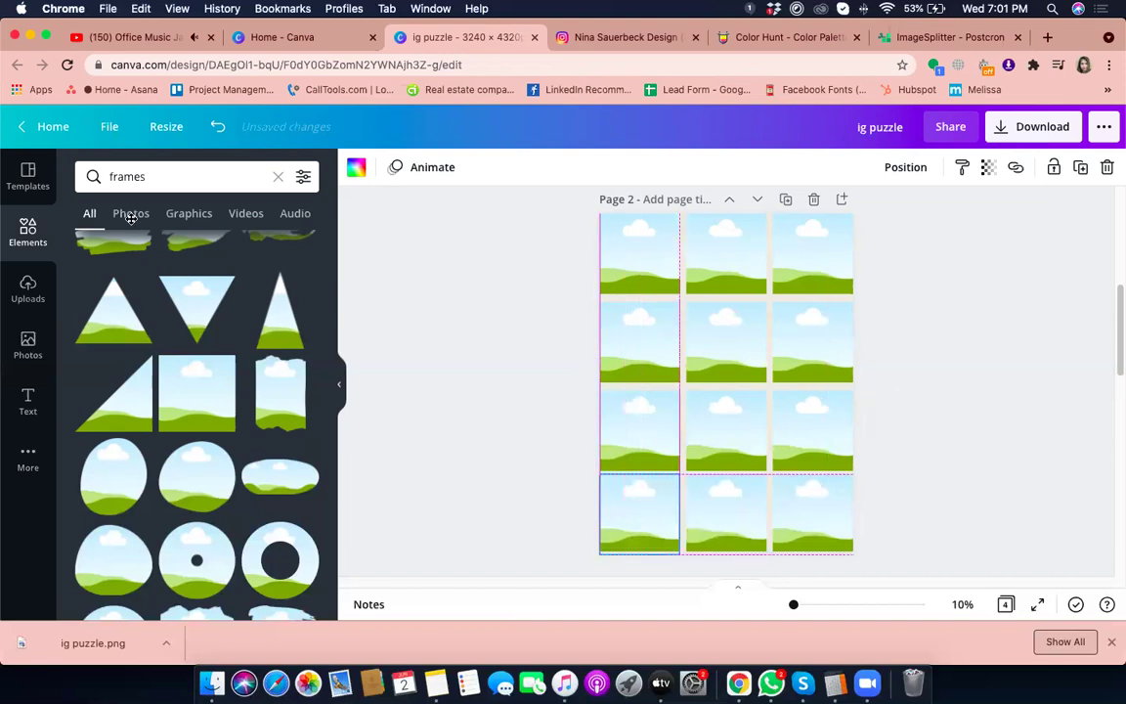
Step: Upload tiles 1.png through 12.png from the split-tiles folder via the Uploads panel
click(29, 290)
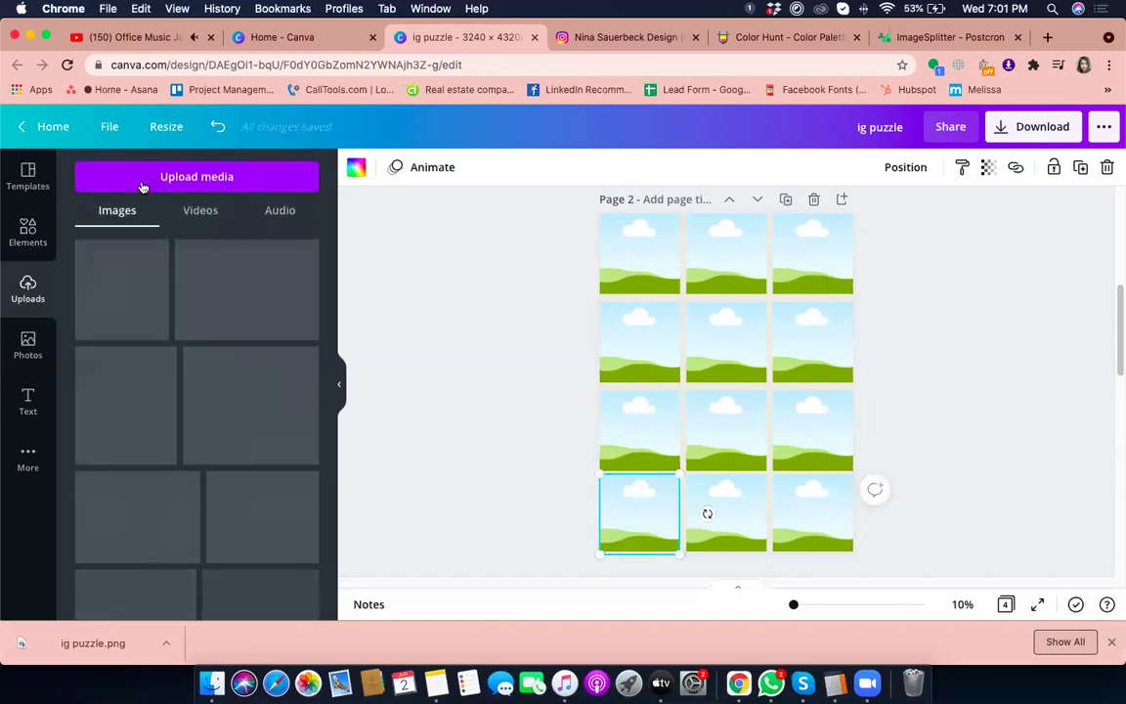
click(299, 177)
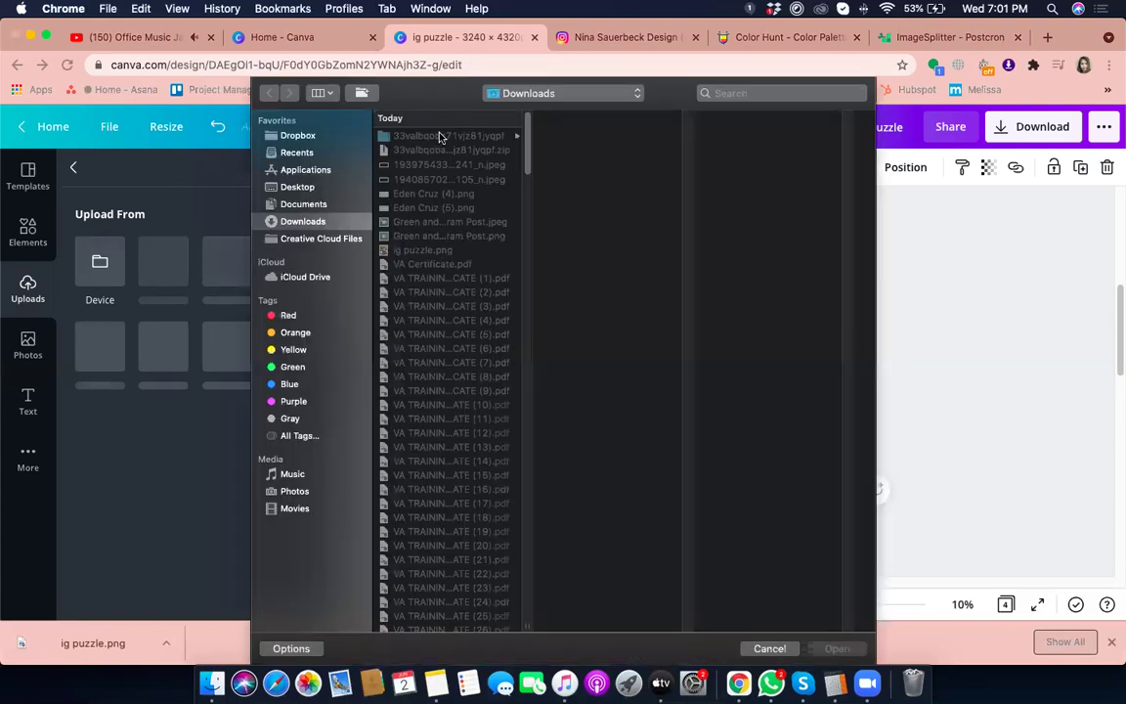
click(438, 136)
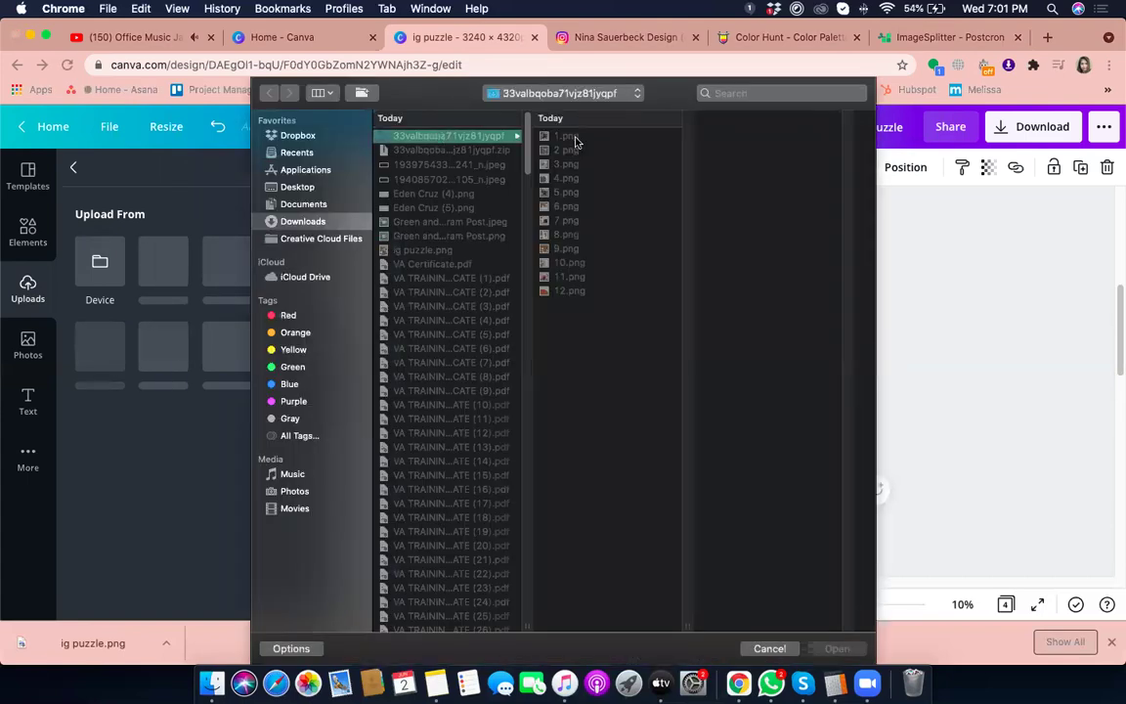
click(576, 140)
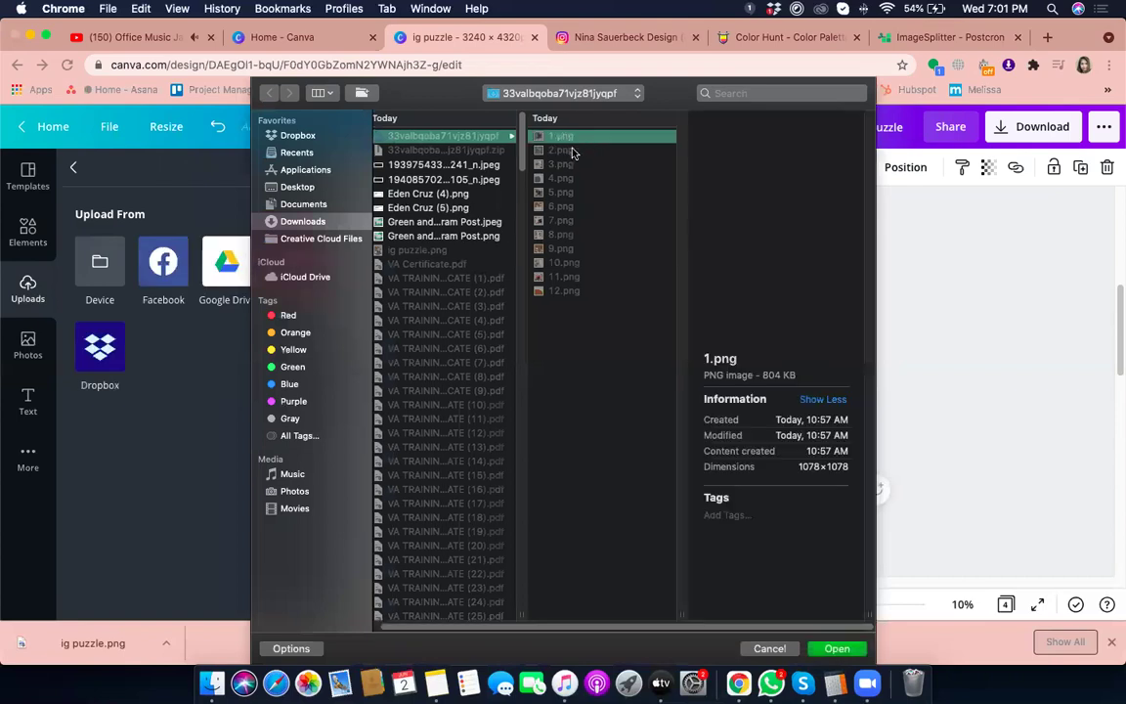
shift+click(560, 152)
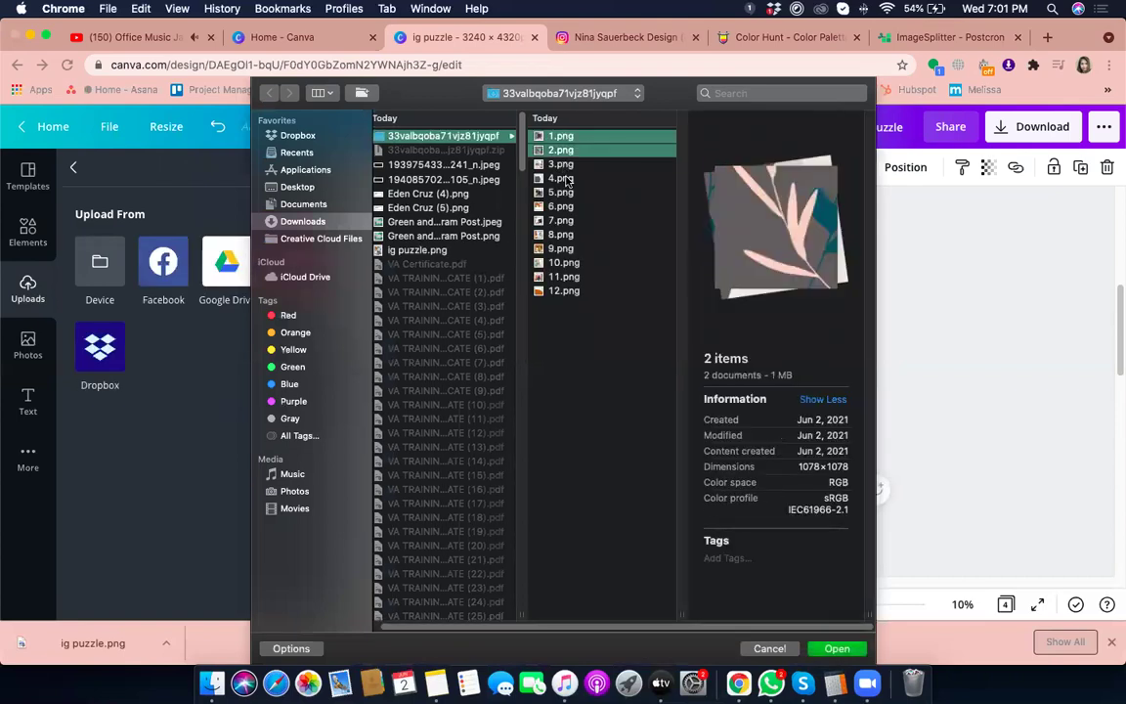
shift+click(564, 179)
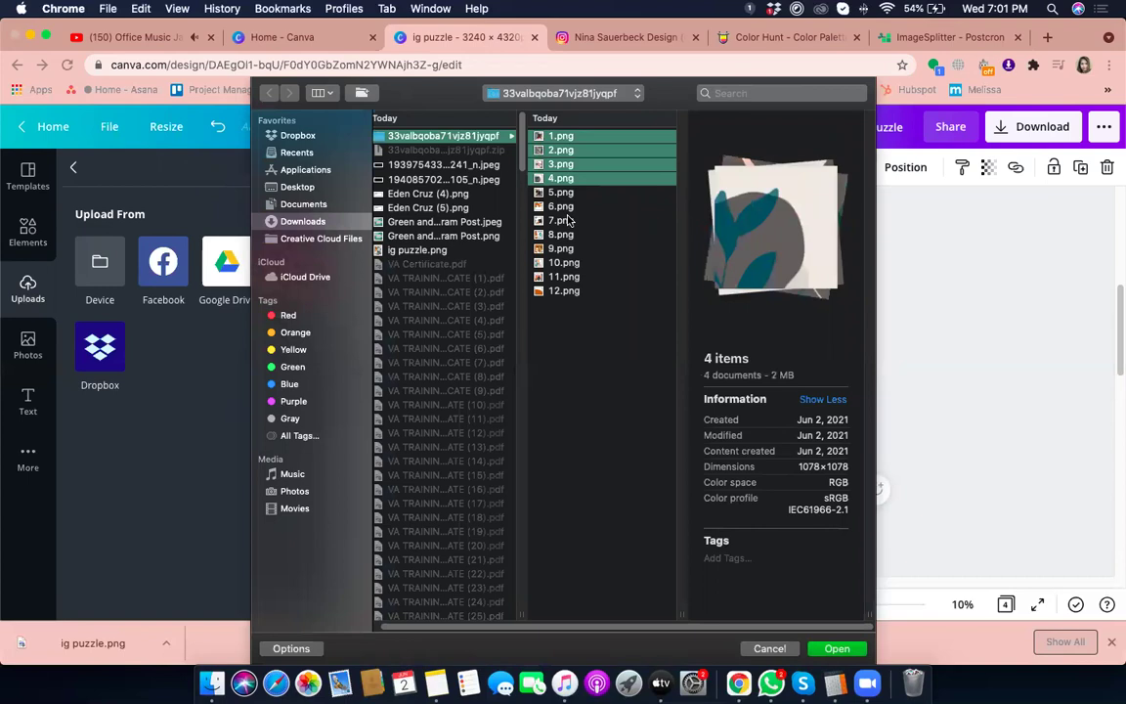
key(shift+Down)
key(shift+Down)
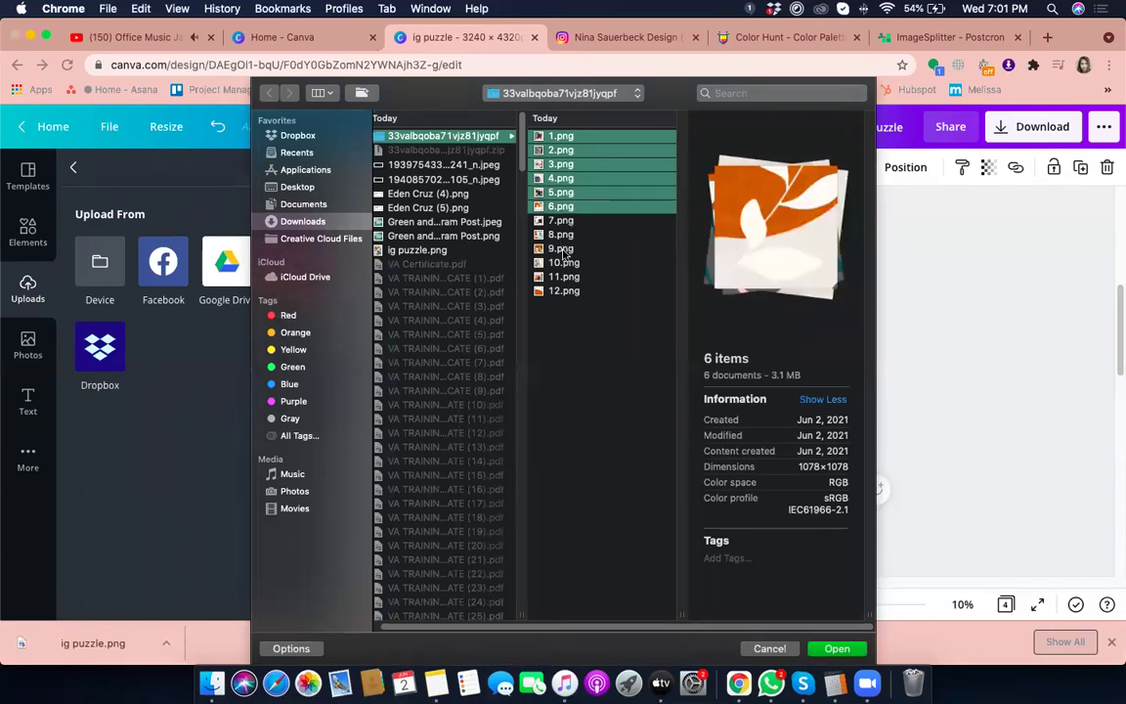
key(shift+Down)
key(shift+Down)
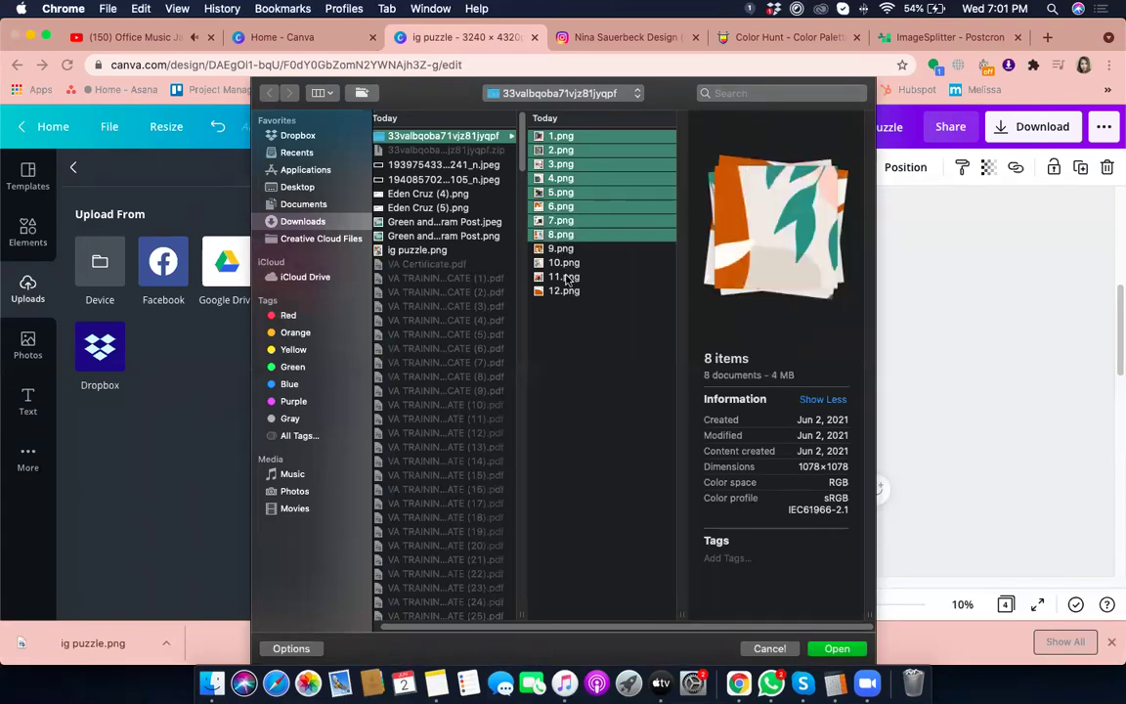
key(shift+Down)
key(shift+Down)
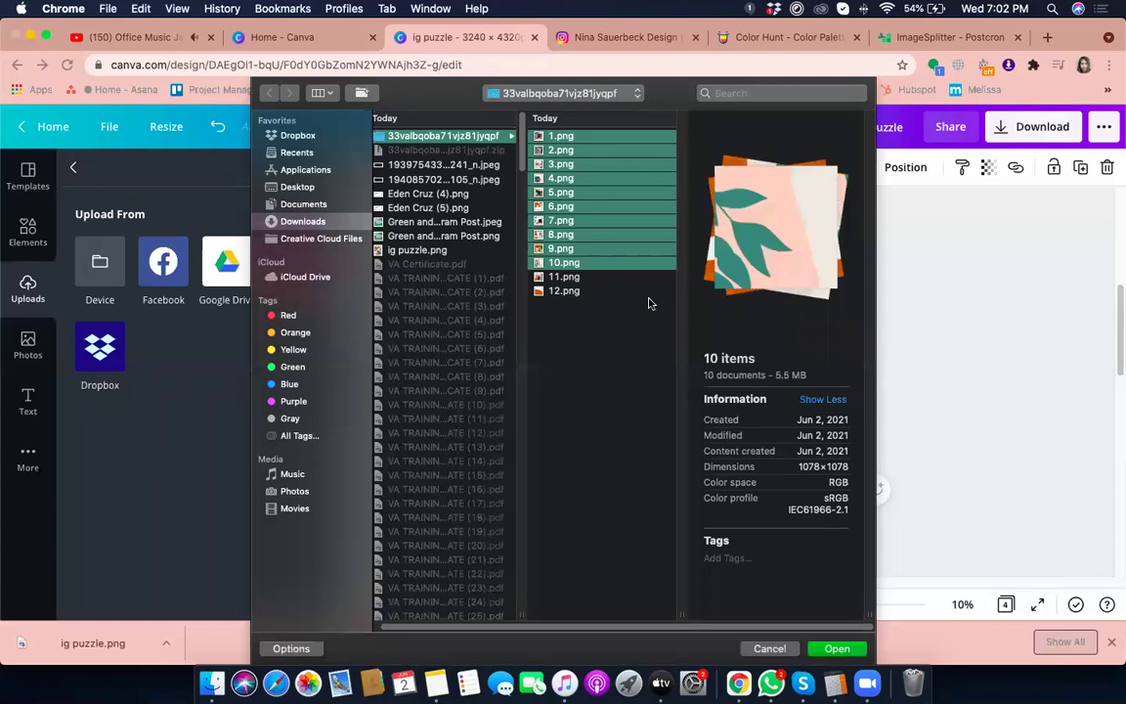
key(shift+Down)
key(shift+Down)
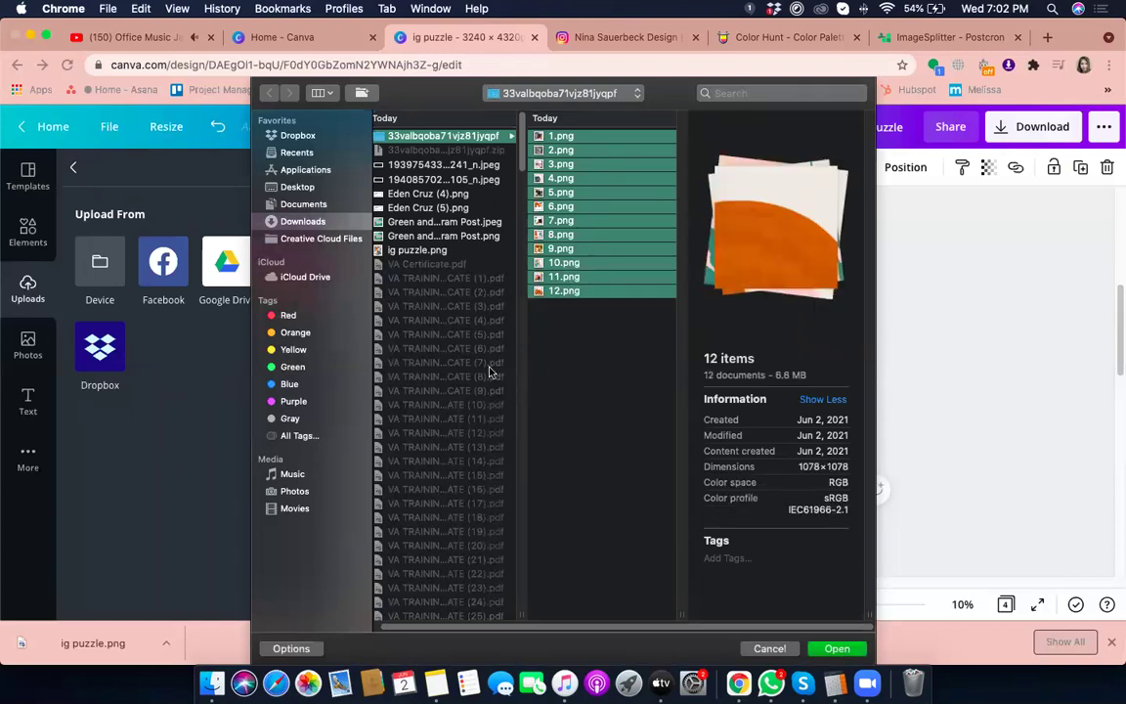
key(Return)
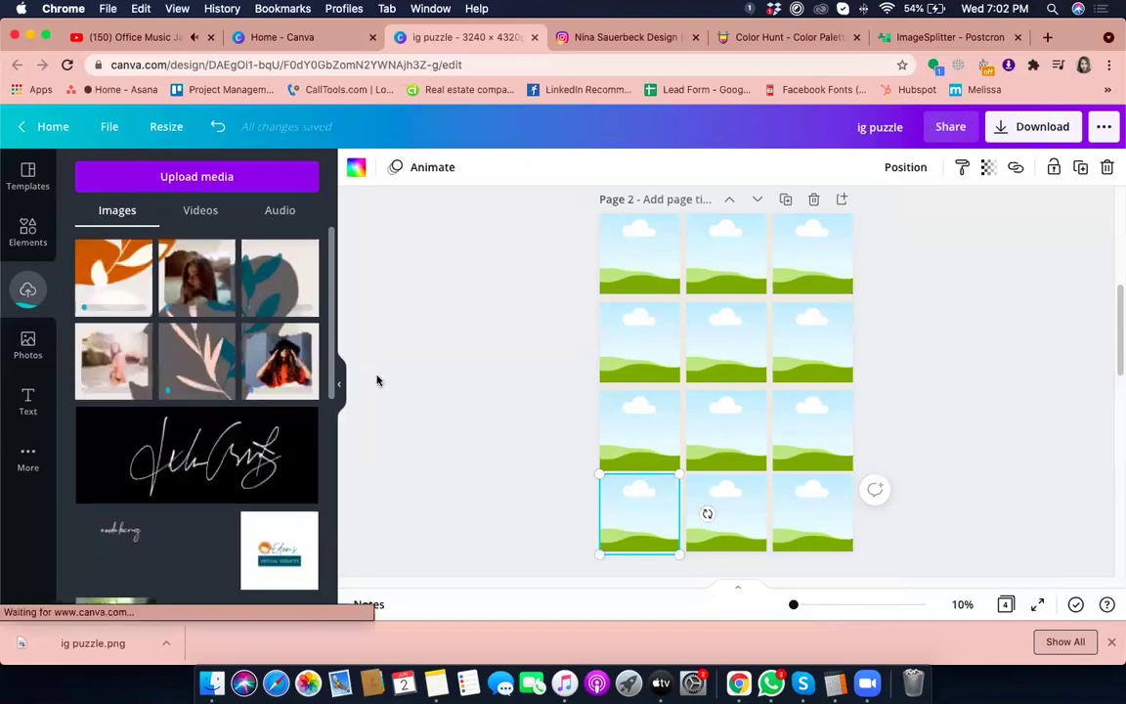
Step: Add two uploaded photos to the page and delete them again
drag(113, 362, 736, 346)
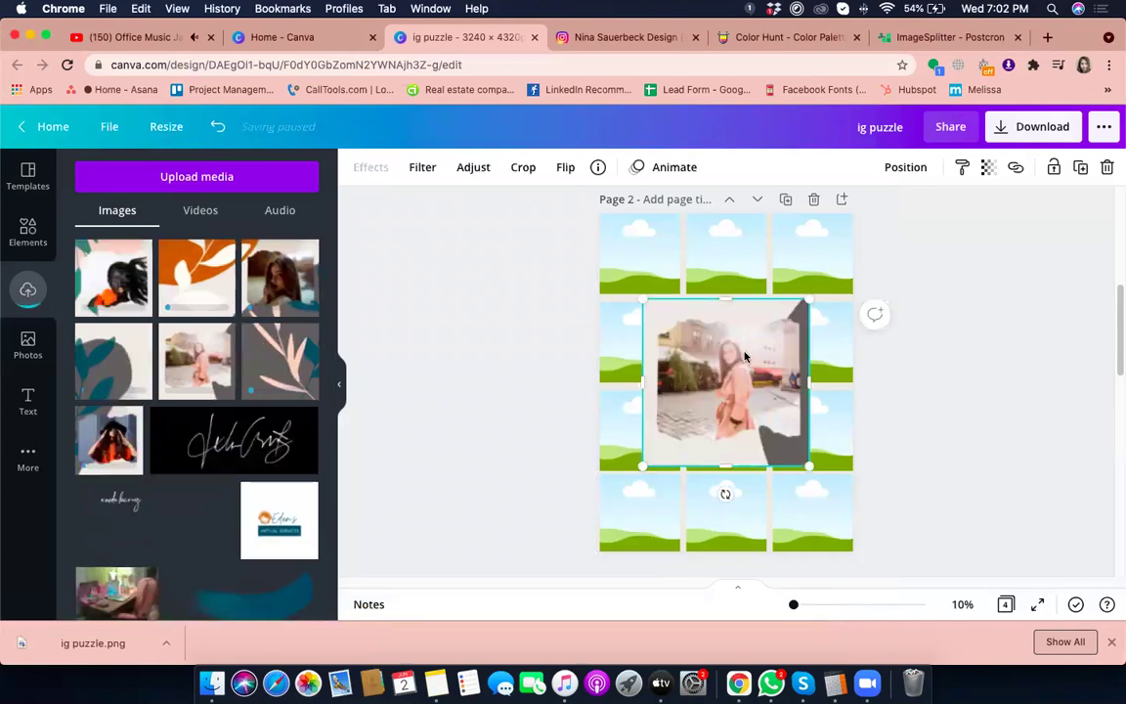
key(Delete)
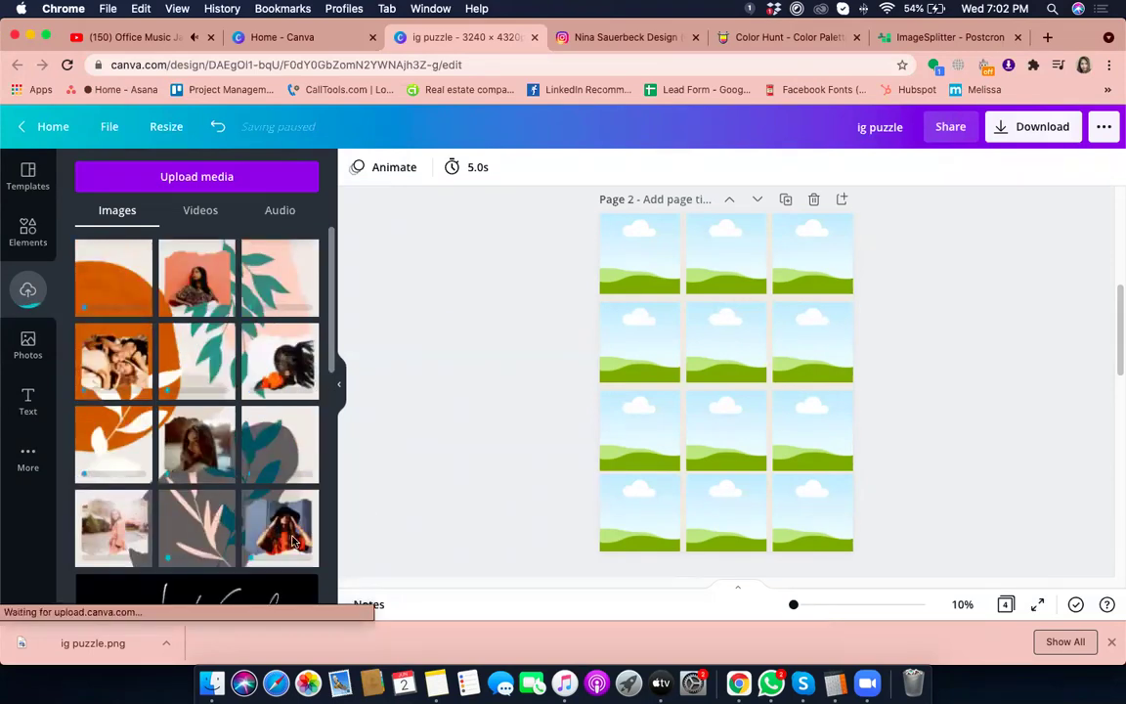
click(292, 541)
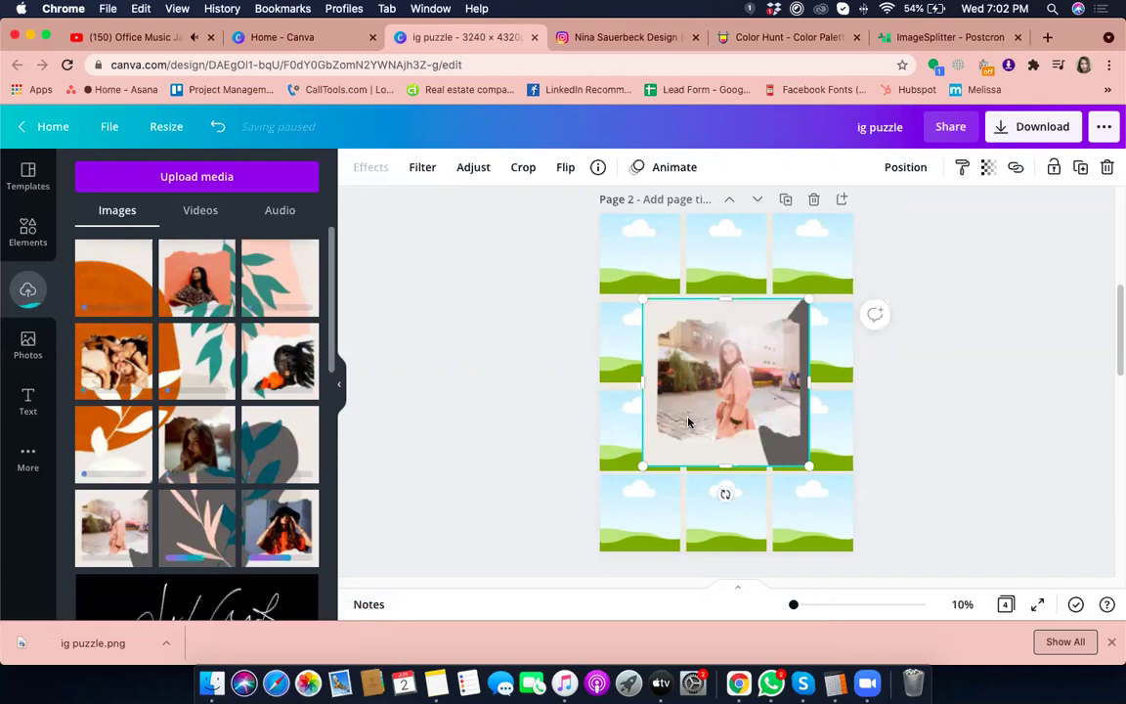
key(Delete)
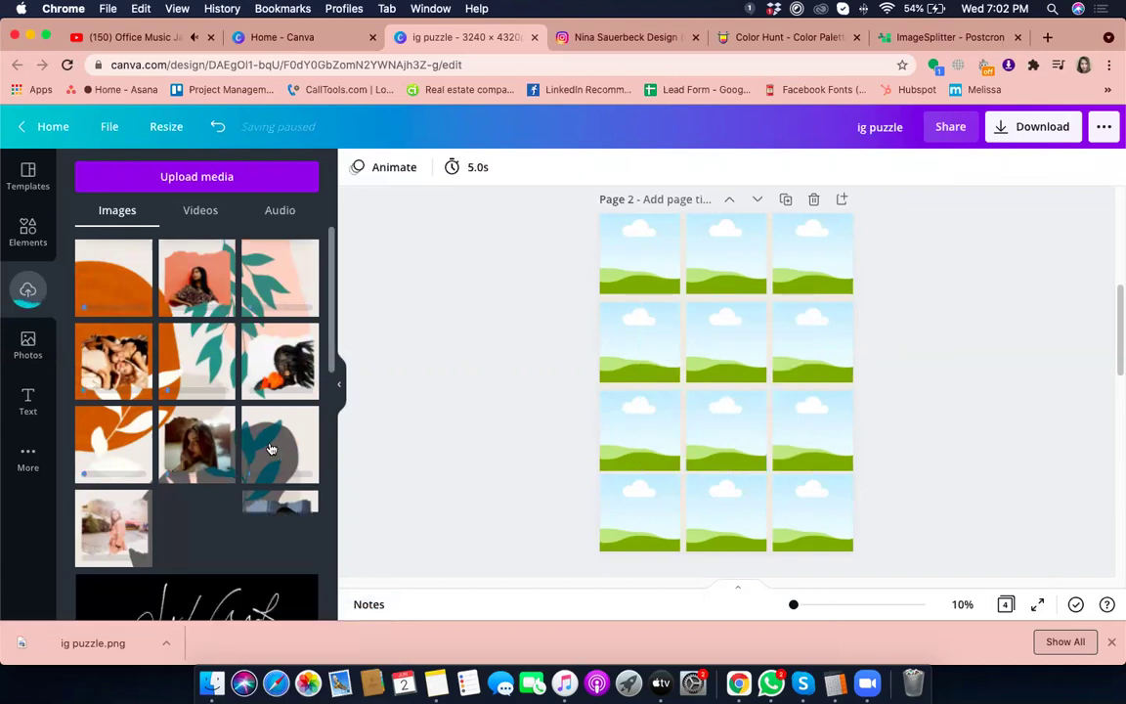
scroll(271, 449, down, 2)
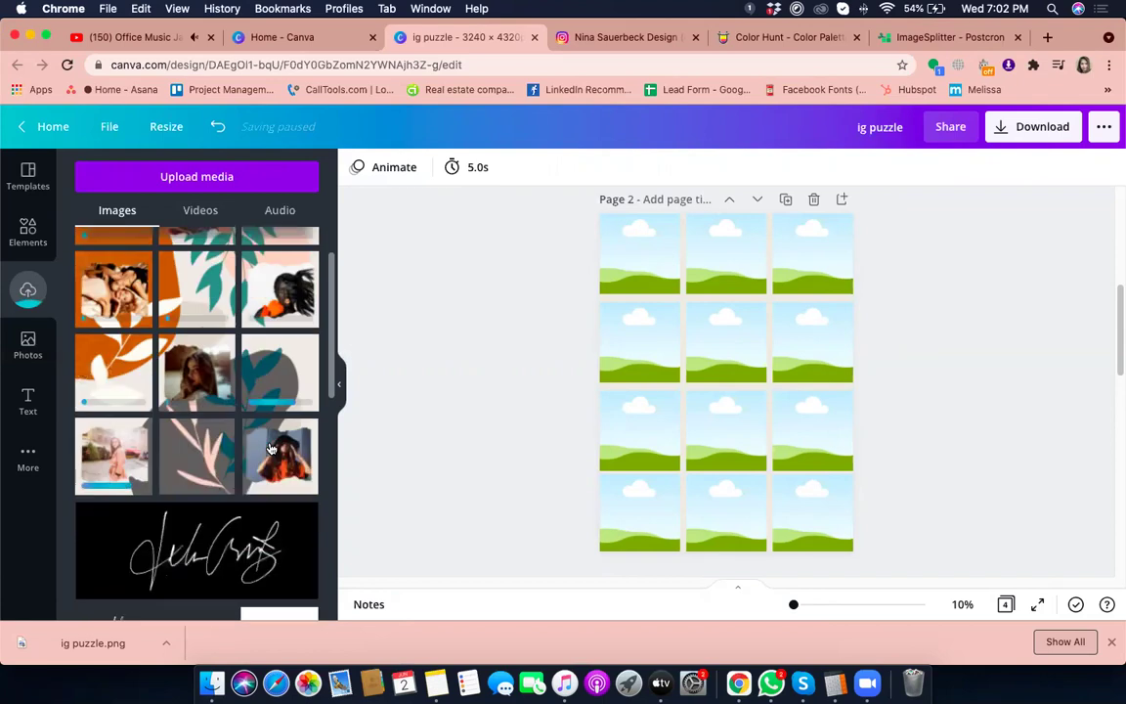
scroll(270, 448, up, 2)
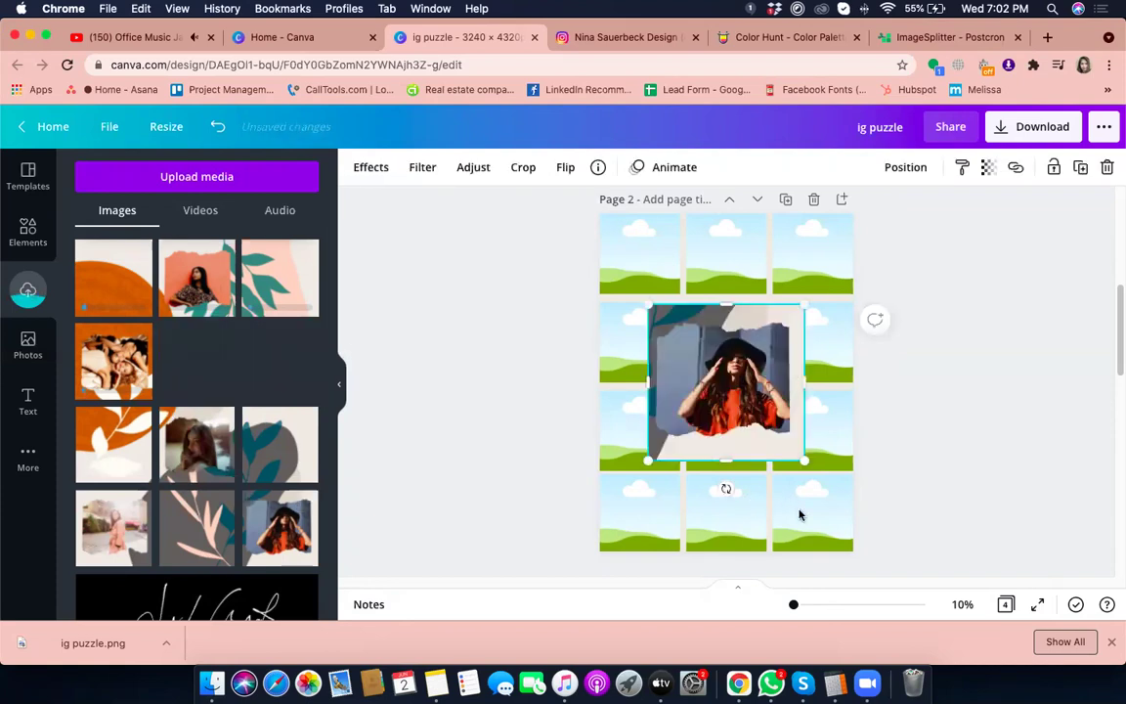
Step: Drop the black-hat, grey leaf and pink-dress tiles into the bottom row, teal-leaf tile into third-row right
drag(800, 511, 199, 530)
click(198, 530)
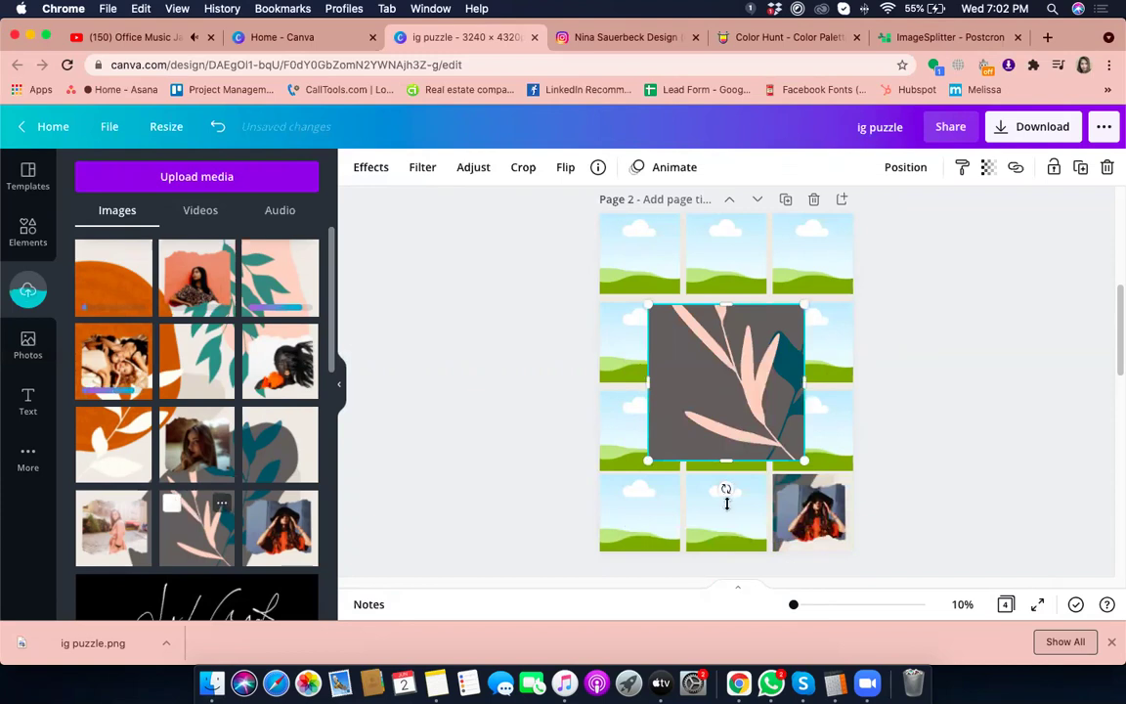
drag(721, 399, 112, 528)
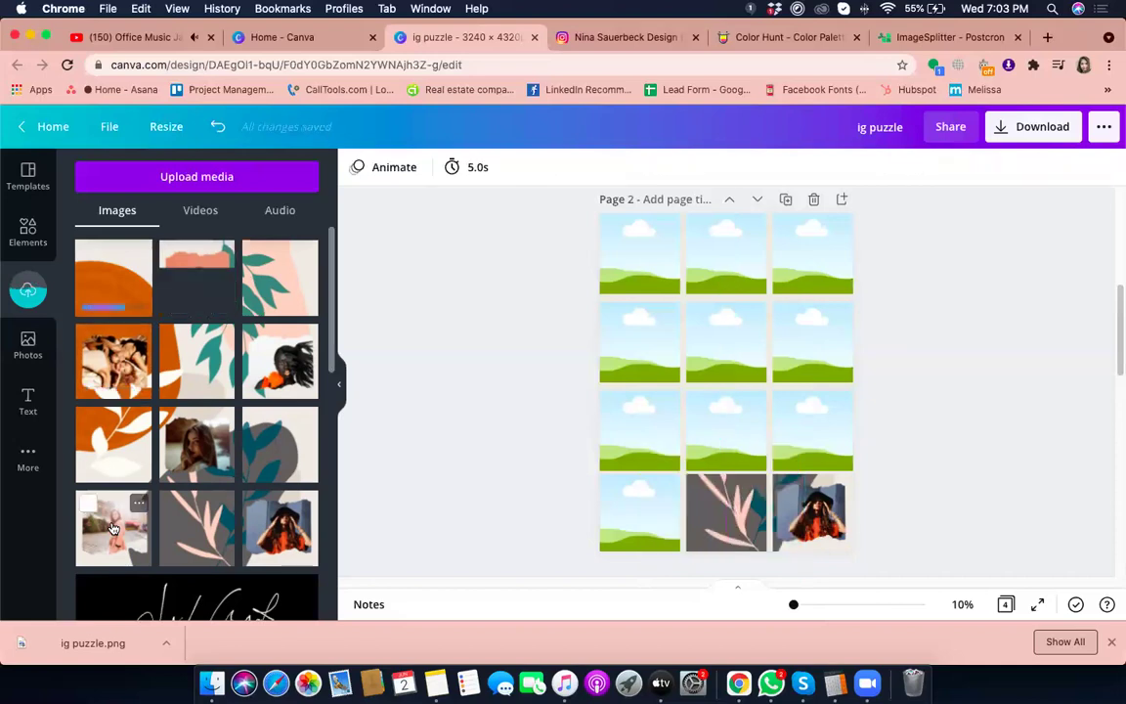
click(113, 528)
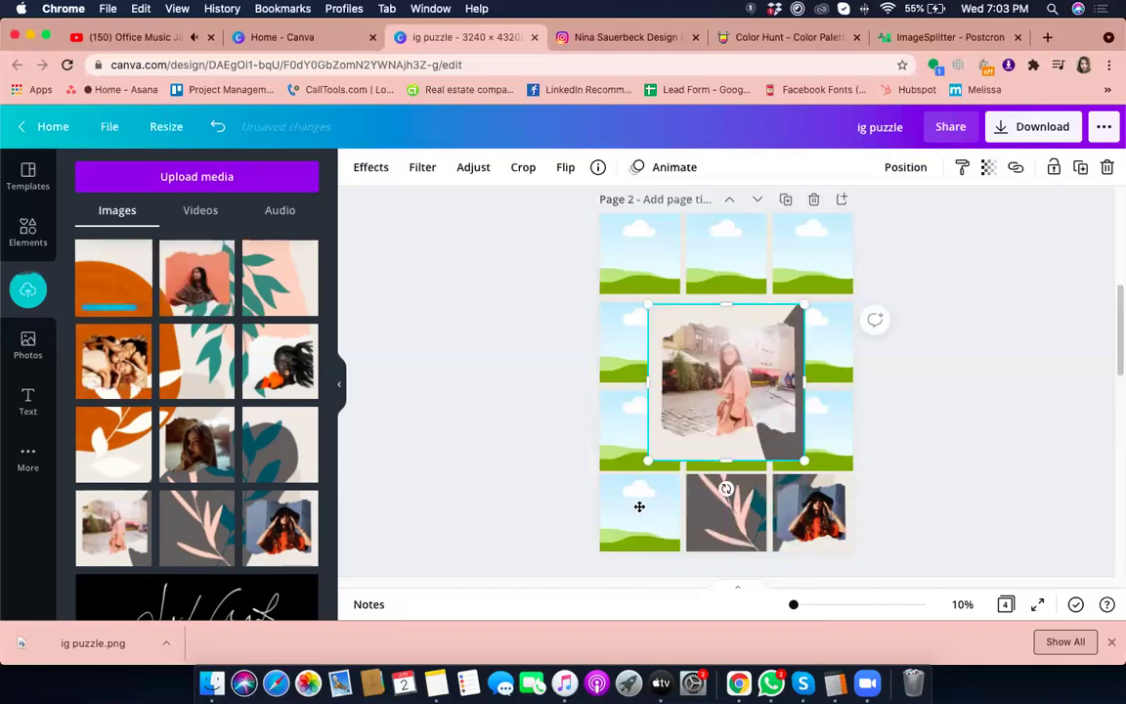
drag(640, 507, 275, 451)
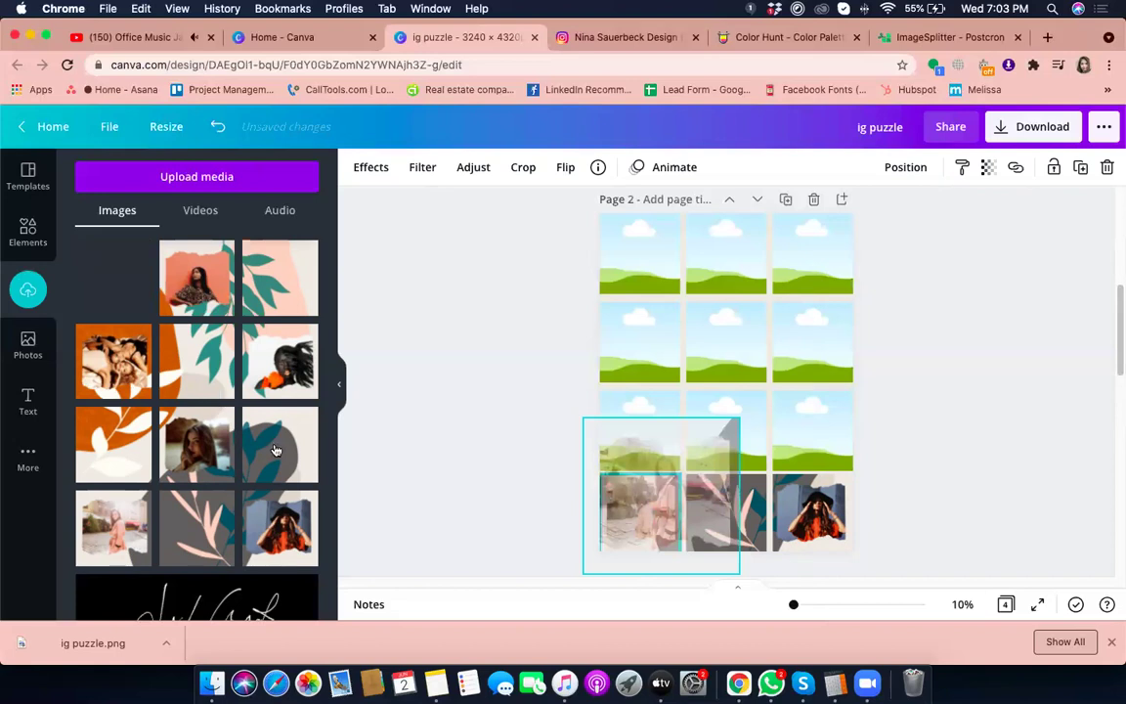
click(275, 451)
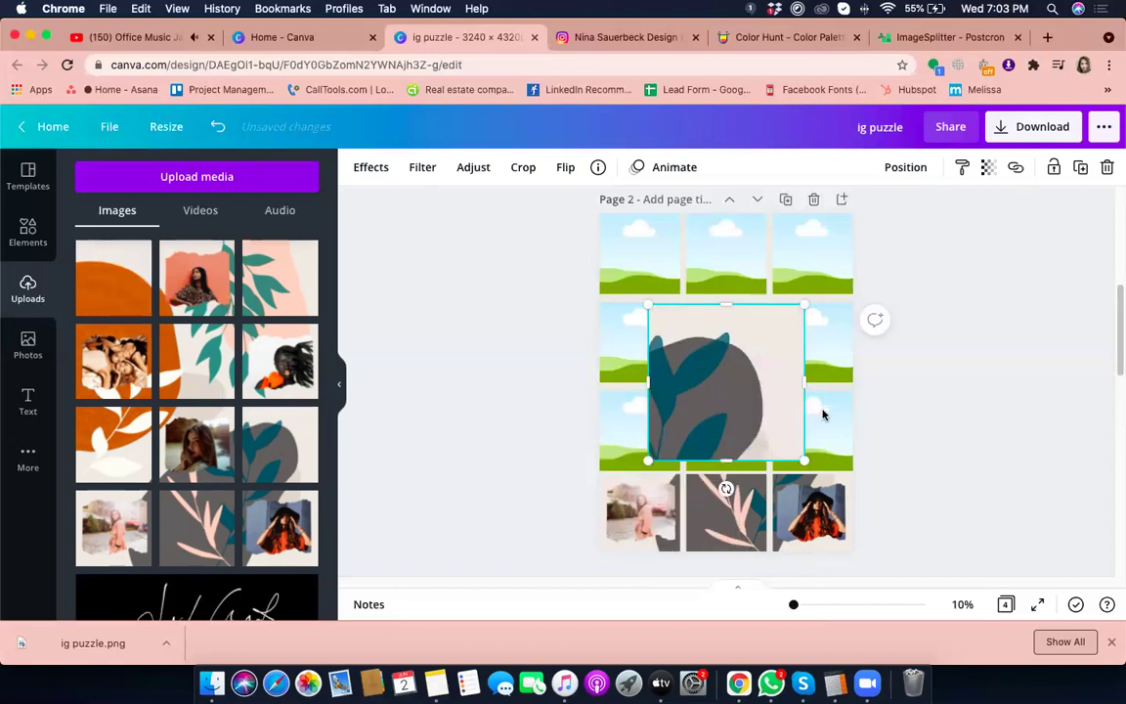
drag(823, 411, 184, 404)
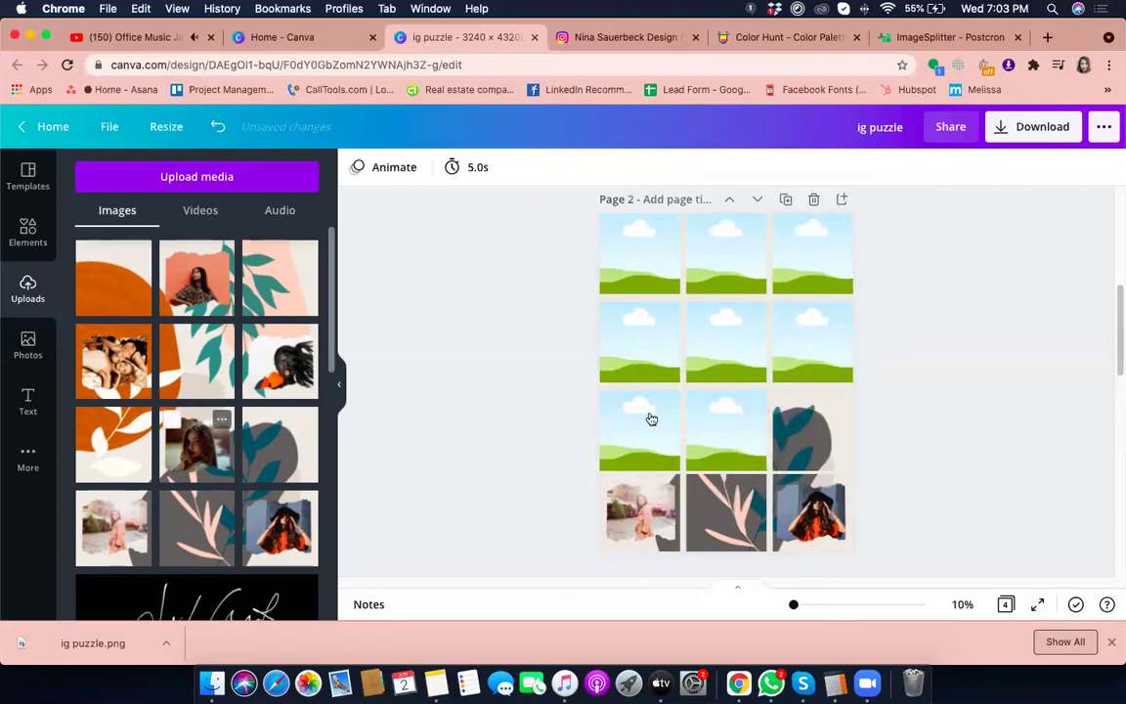
Step: Fill the third-row middle and left frames and second-row right and middle frames with their tiles
drag(659, 399, 104, 383)
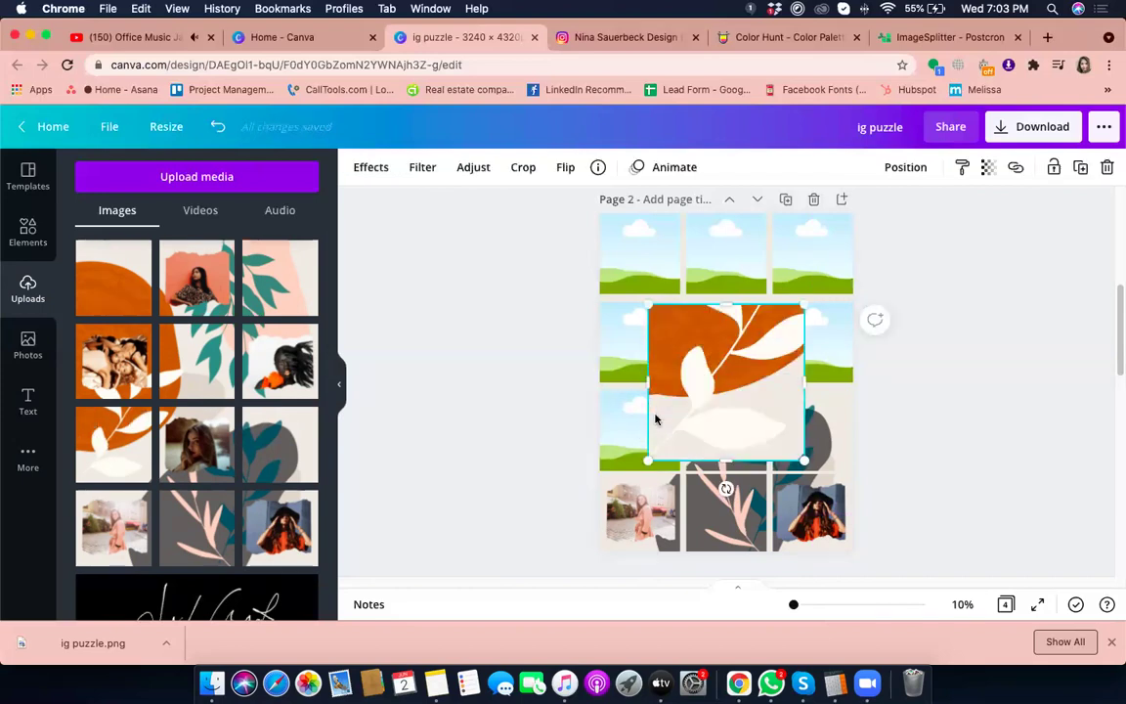
drag(636, 418, 640, 430)
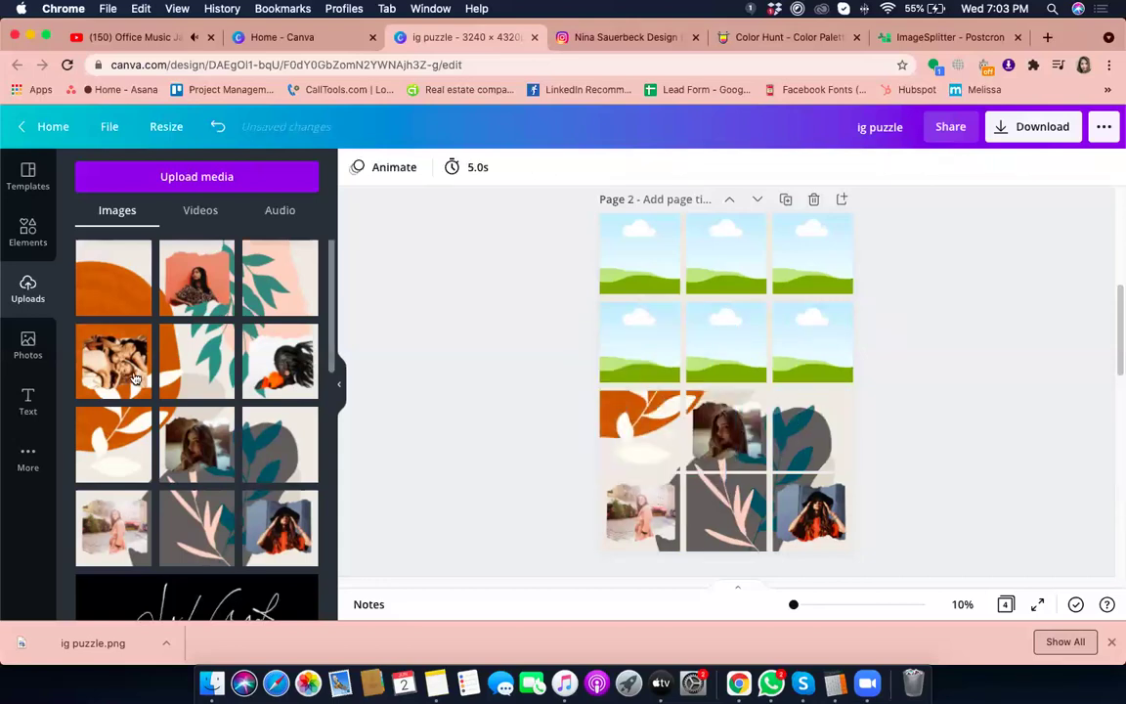
click(290, 366)
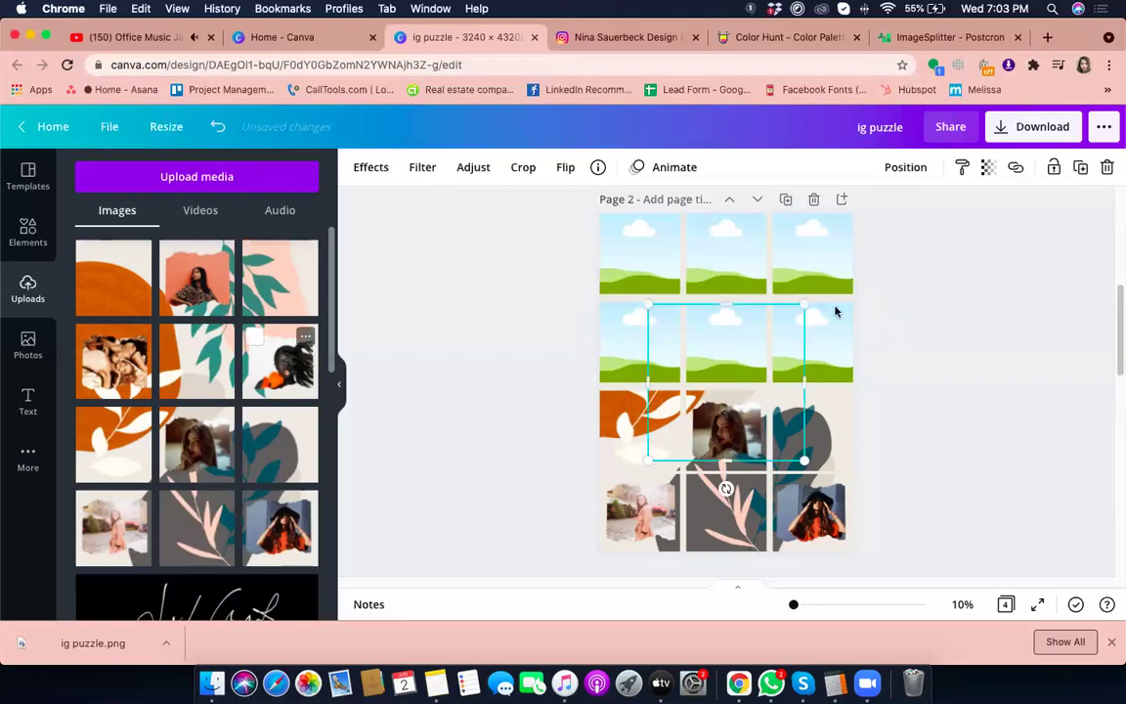
mouse_move(797, 352)
mouse_down()
mouse_move(841, 340)
mouse_move(804, 347)
mouse_up()
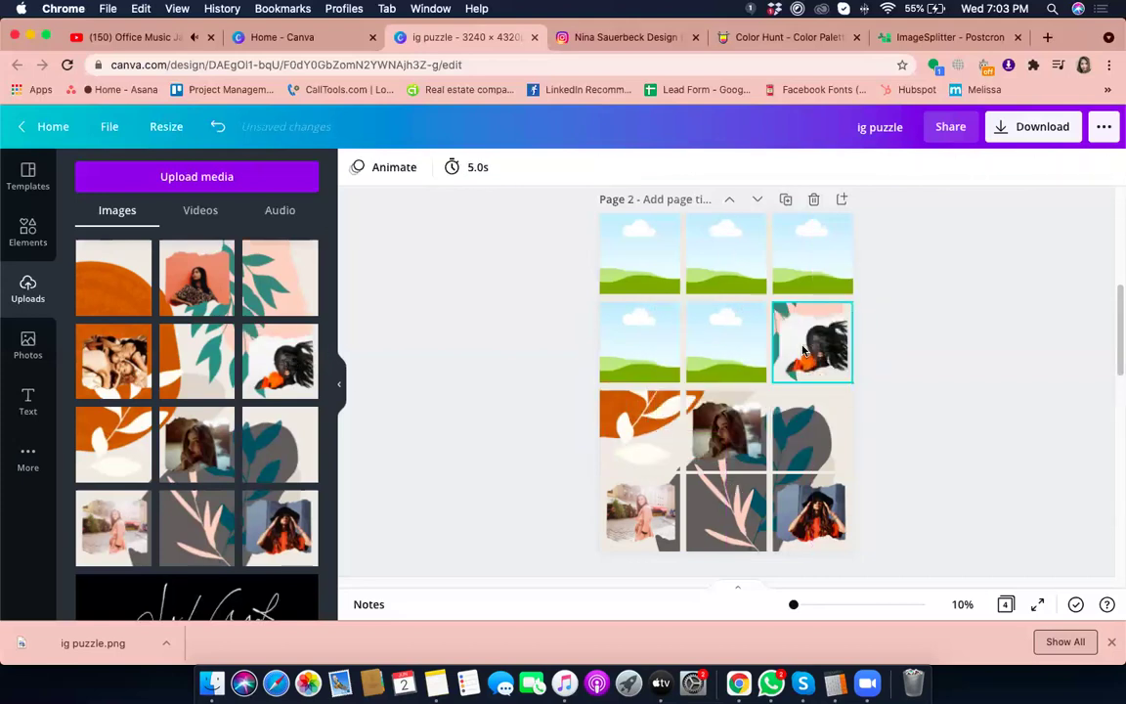
click(735, 378)
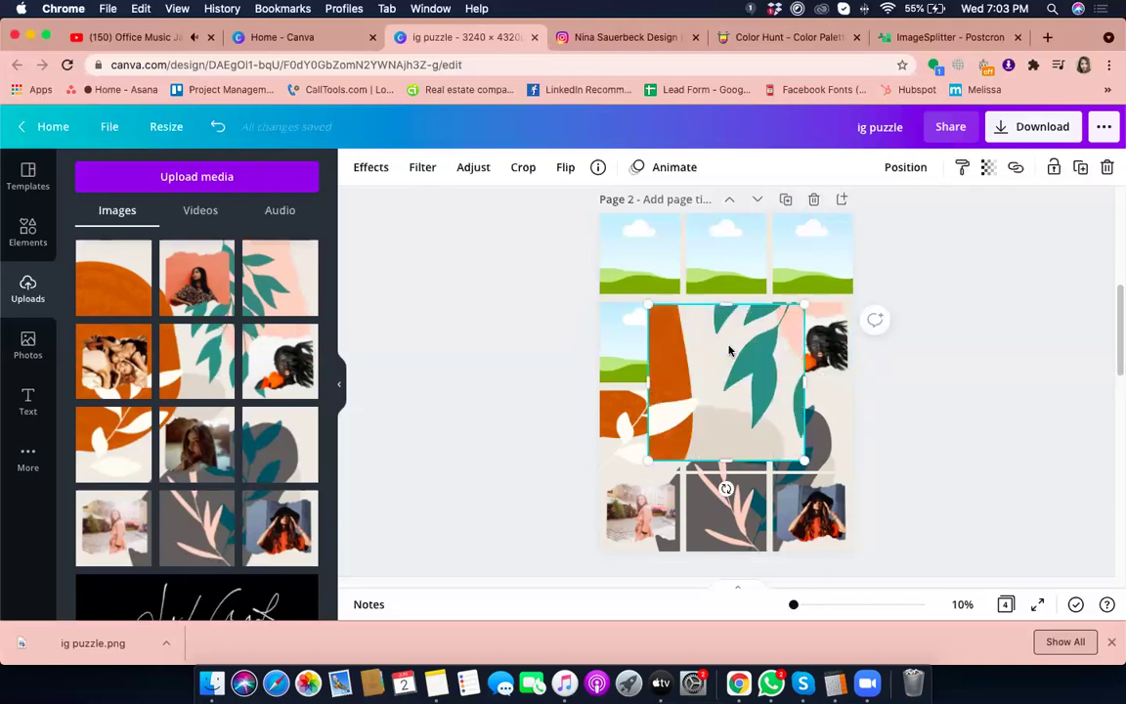
drag(730, 342, 732, 341)
Step: Place the couple, leaf, pink-backdrop and orange circle tiles into the remaining second-row and top-row frames
drag(117, 364, 706, 352)
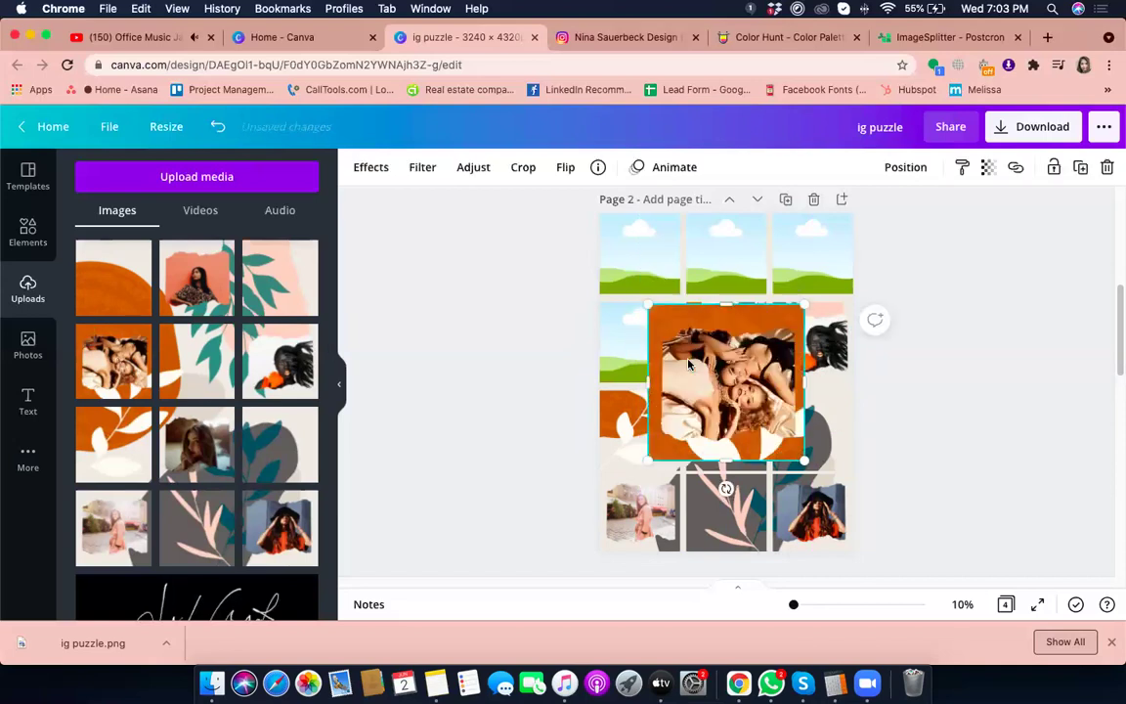
drag(655, 337, 284, 293)
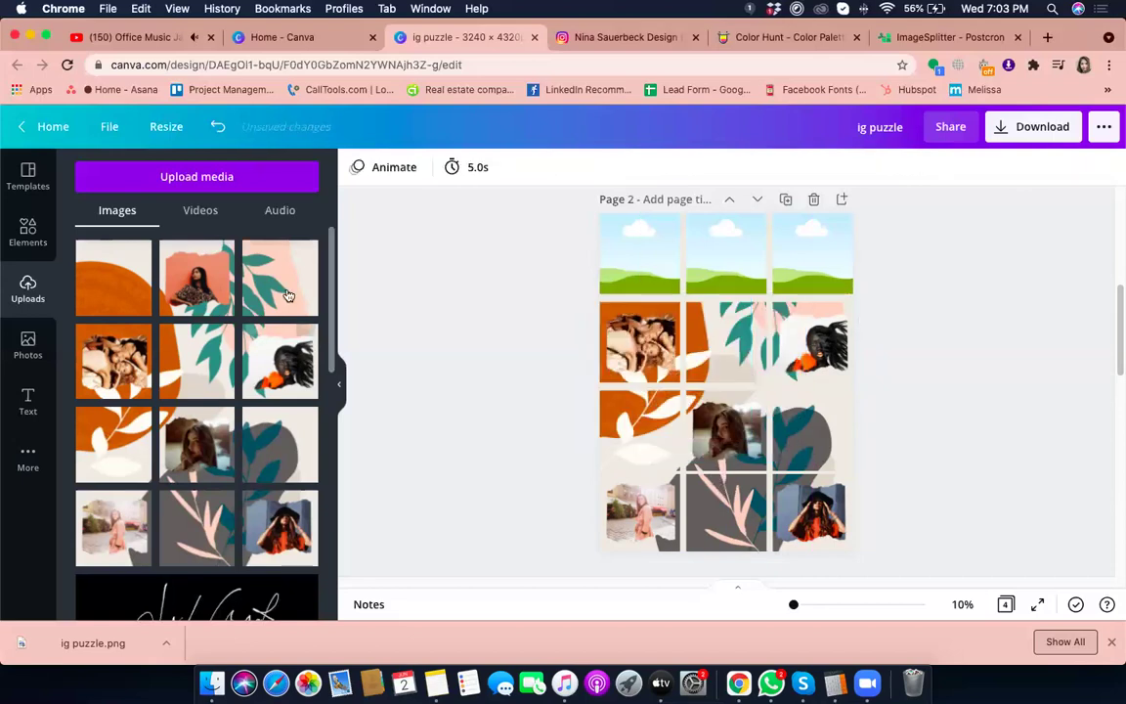
click(746, 354)
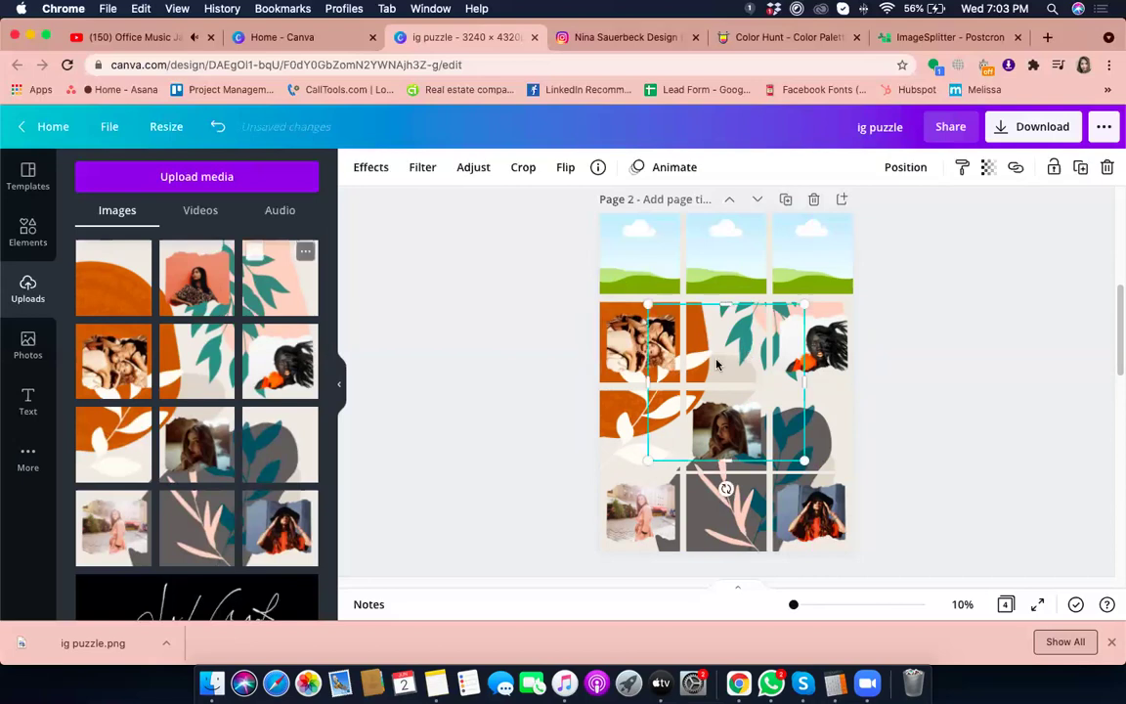
mouse_move(721, 358)
mouse_down()
mouse_move(807, 261)
mouse_move(193, 290)
mouse_move(726, 382)
mouse_up()
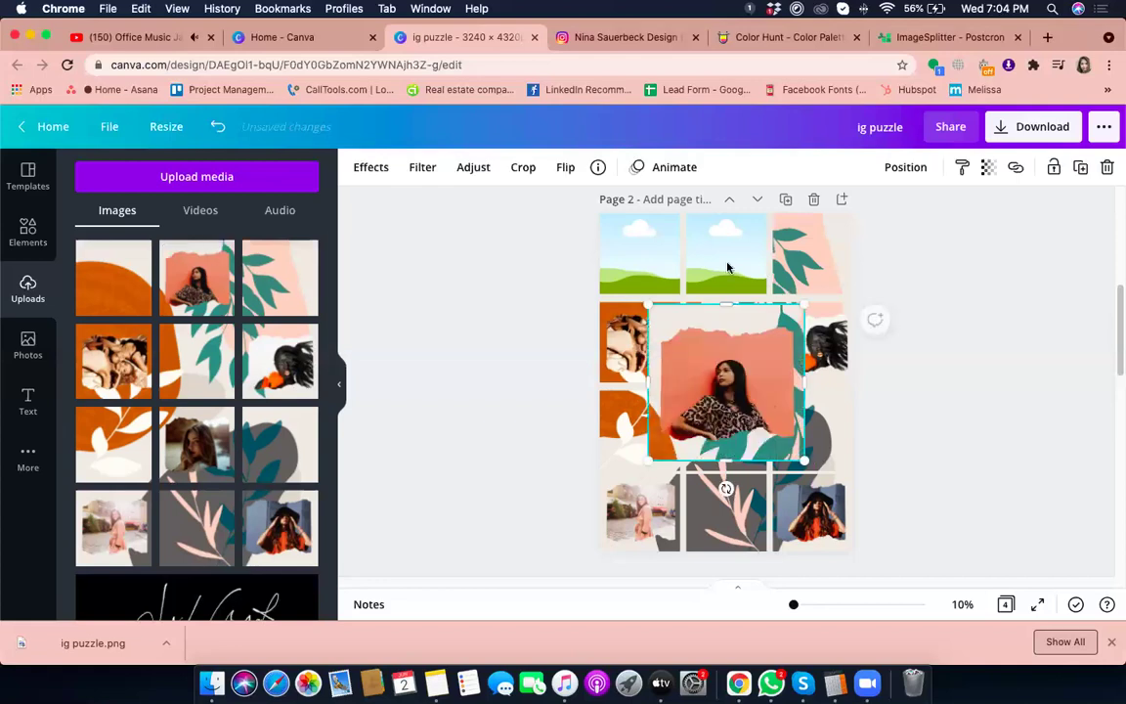
drag(727, 267, 105, 293)
click(673, 348)
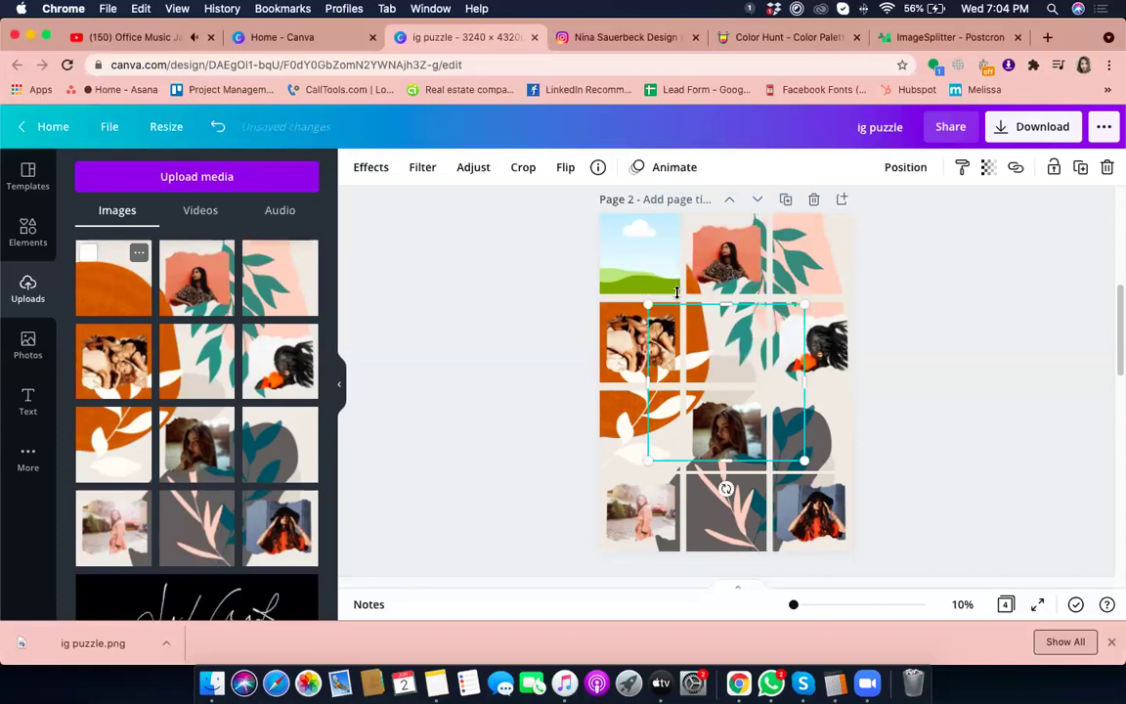
drag(714, 346, 657, 260)
click(998, 330)
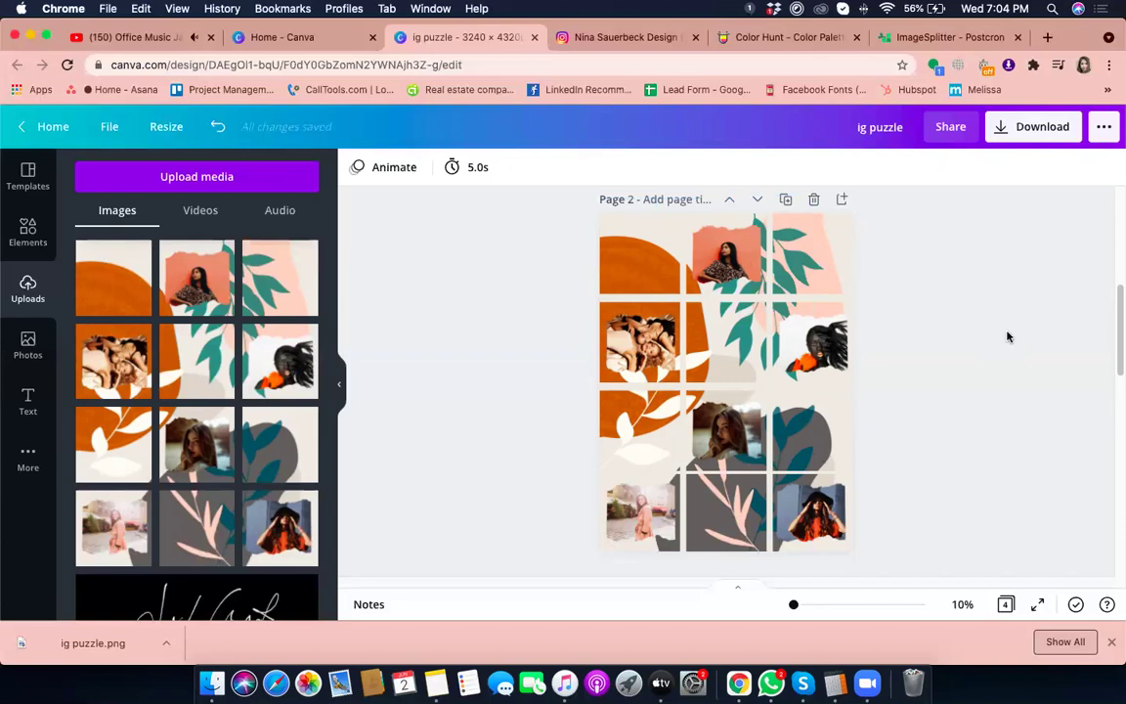
scroll(958, 416, down, 1)
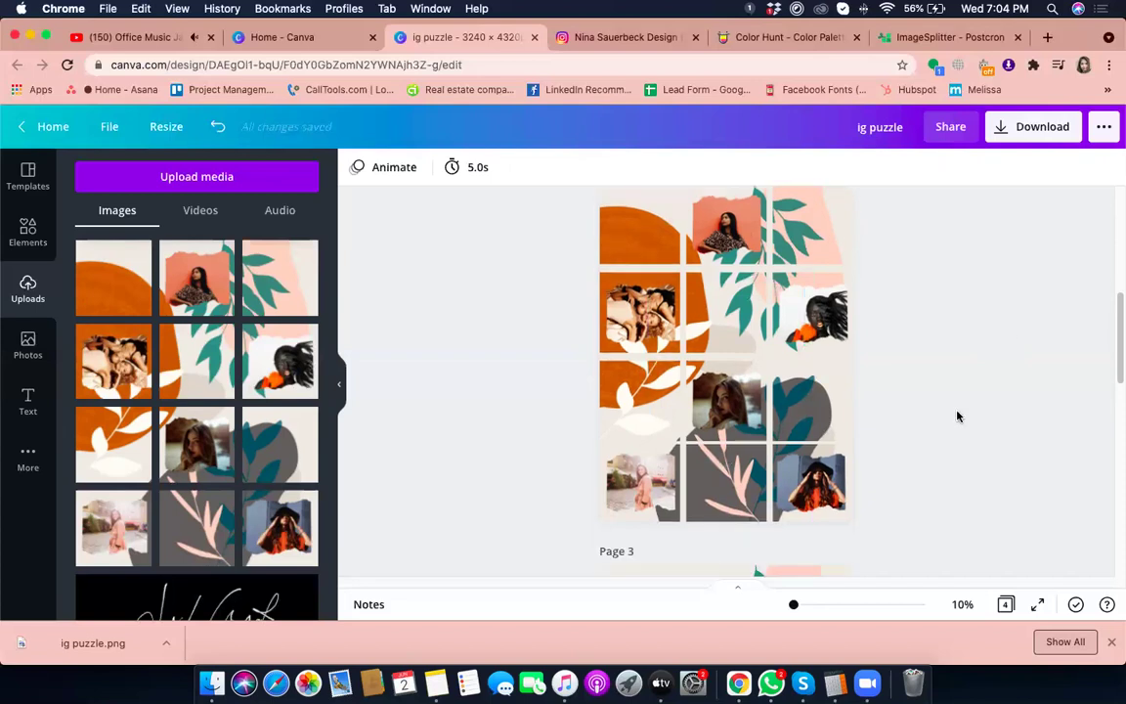
scroll(957, 417, up, 1)
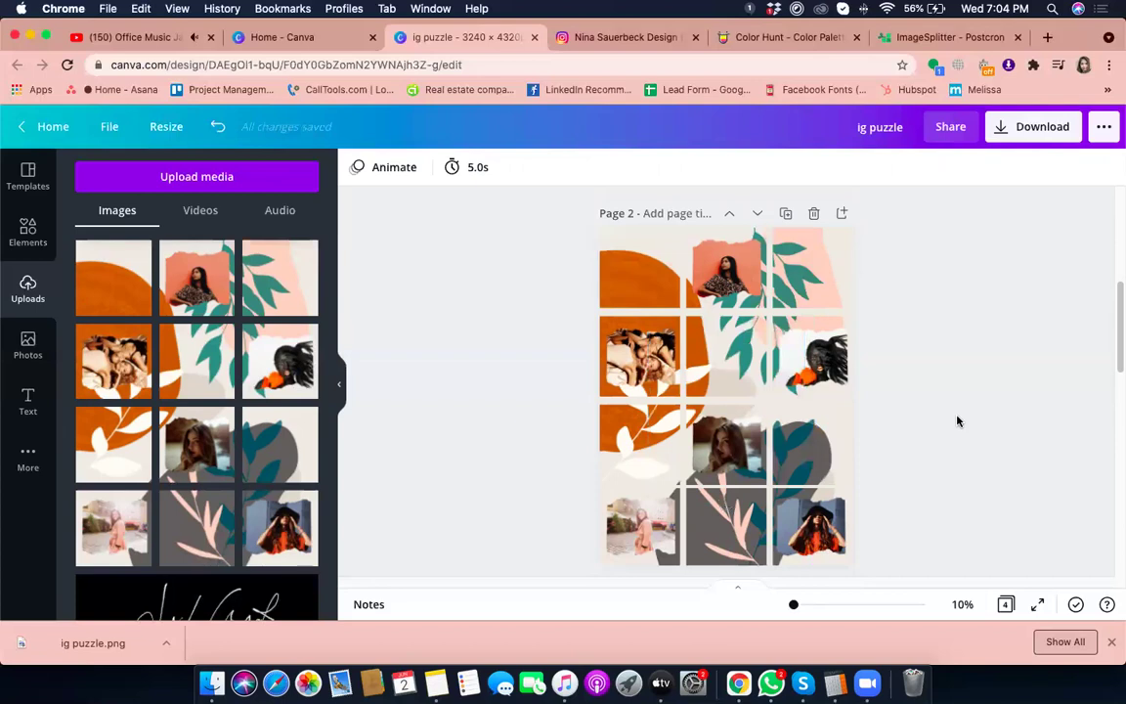